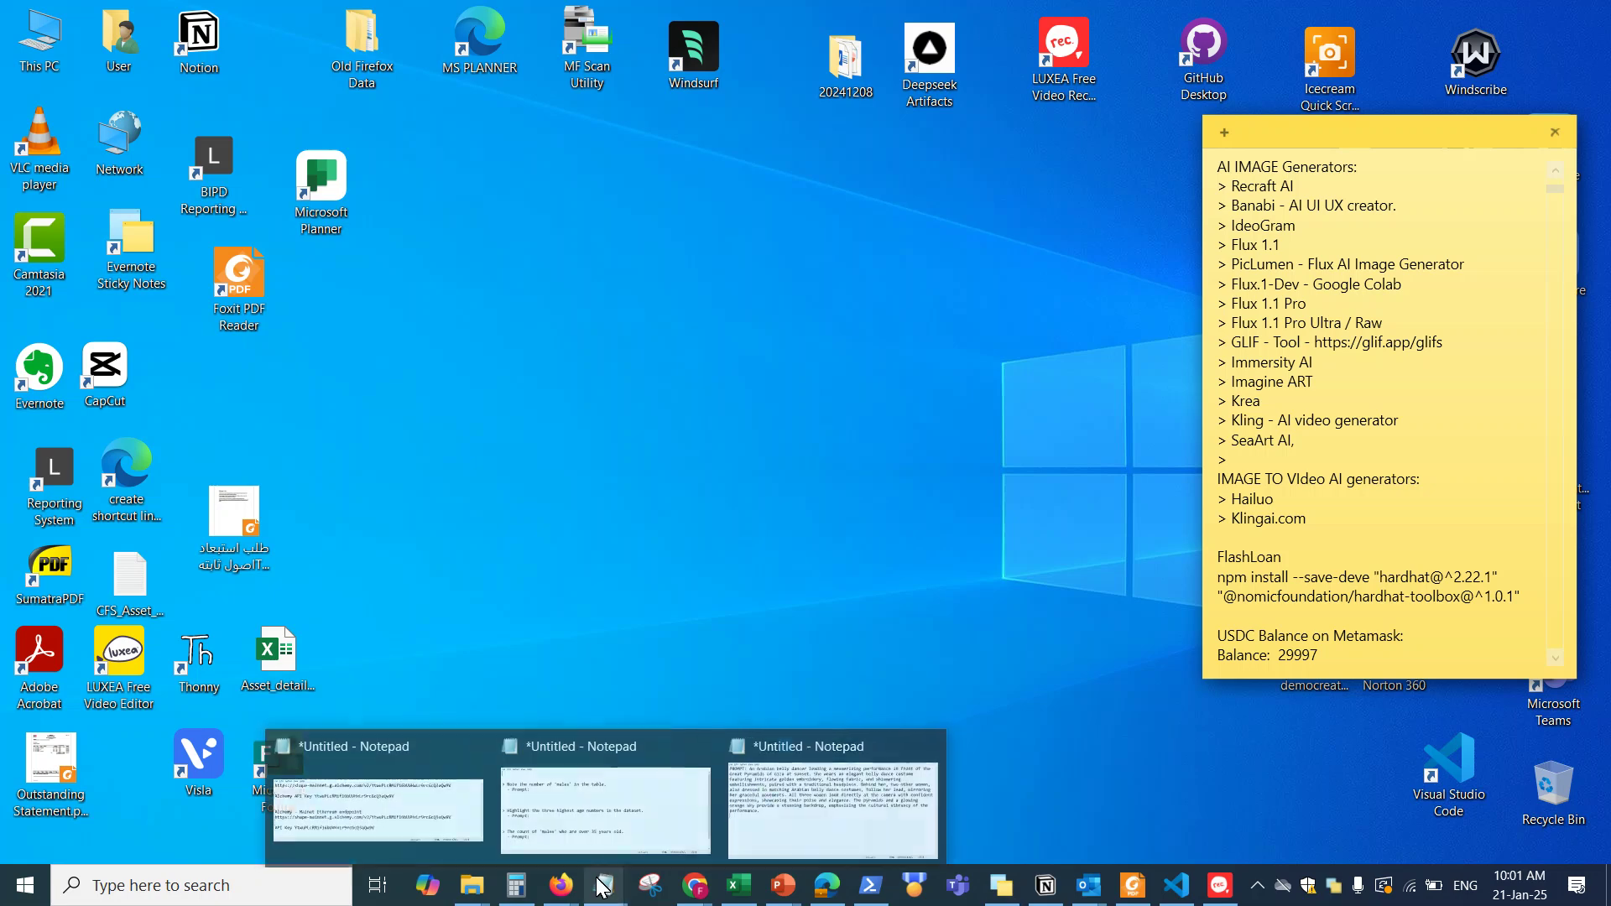
Step: Bring up the Notepad window listing the dataset prompts, then move and enlarge it to show all four tasks
left_click(604, 818)
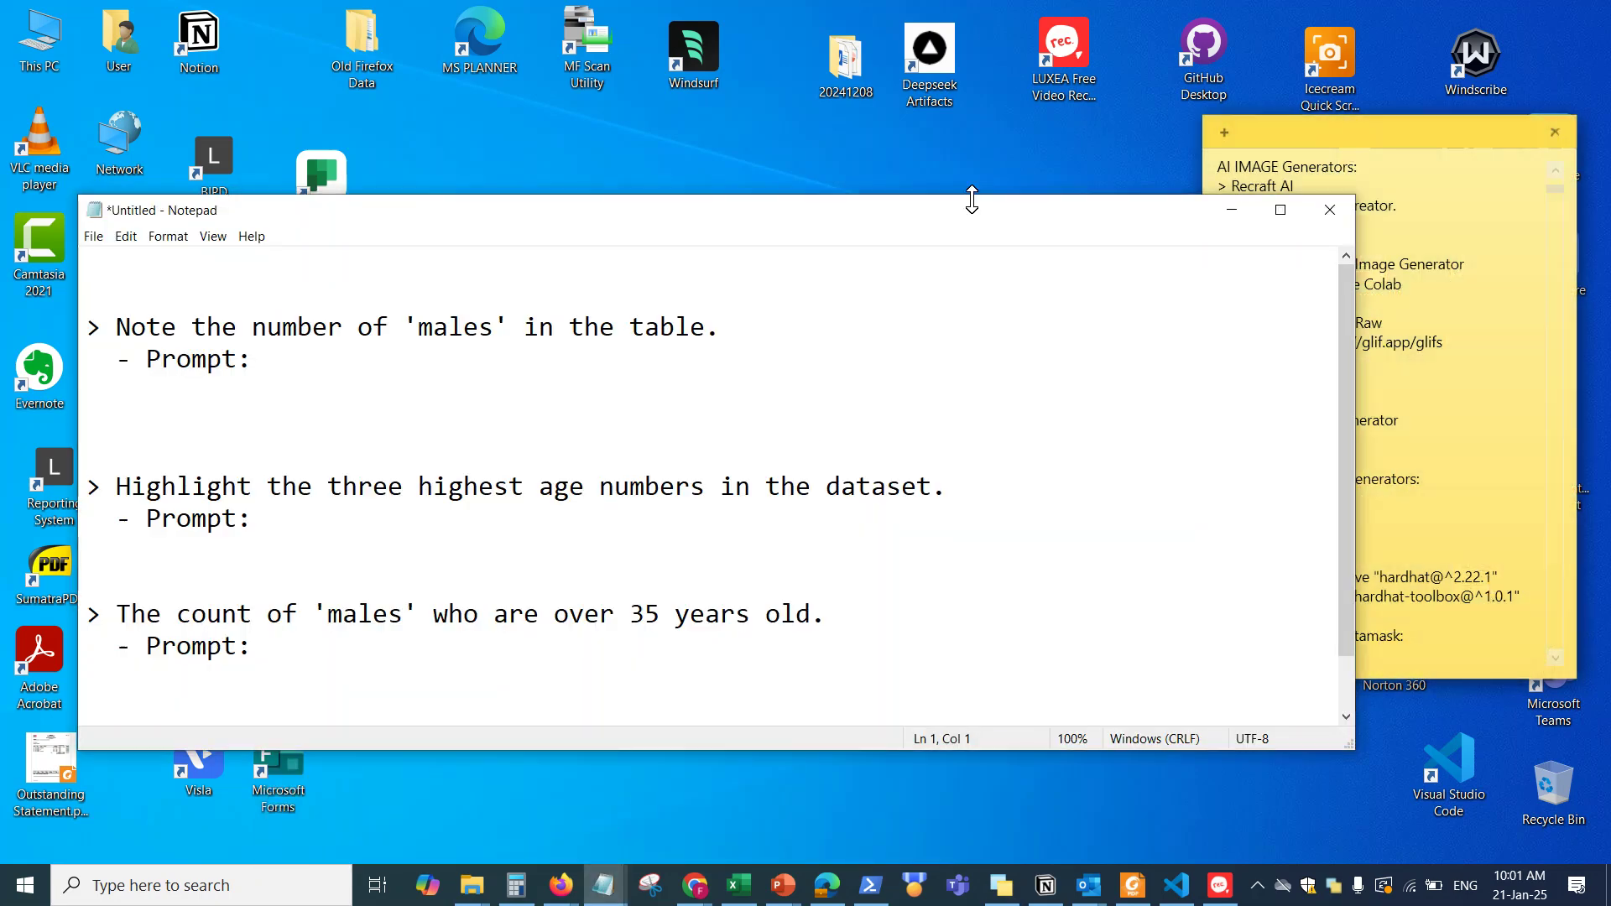
left_click_drag(967, 213, 1012, 146)
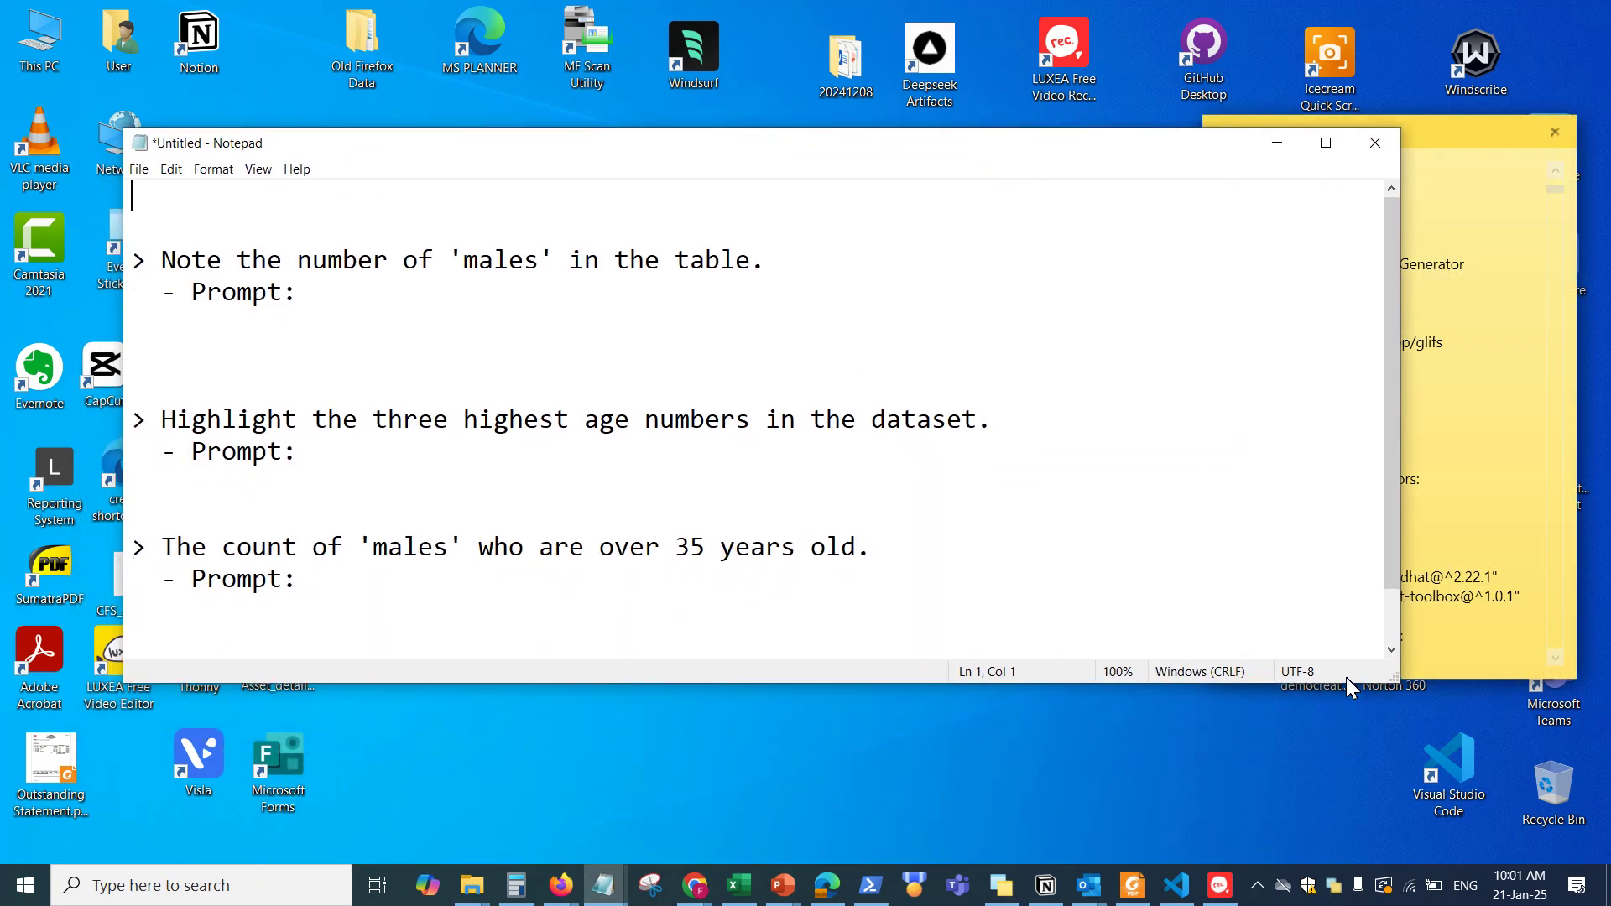
left_click_drag(1395, 680, 1568, 833)
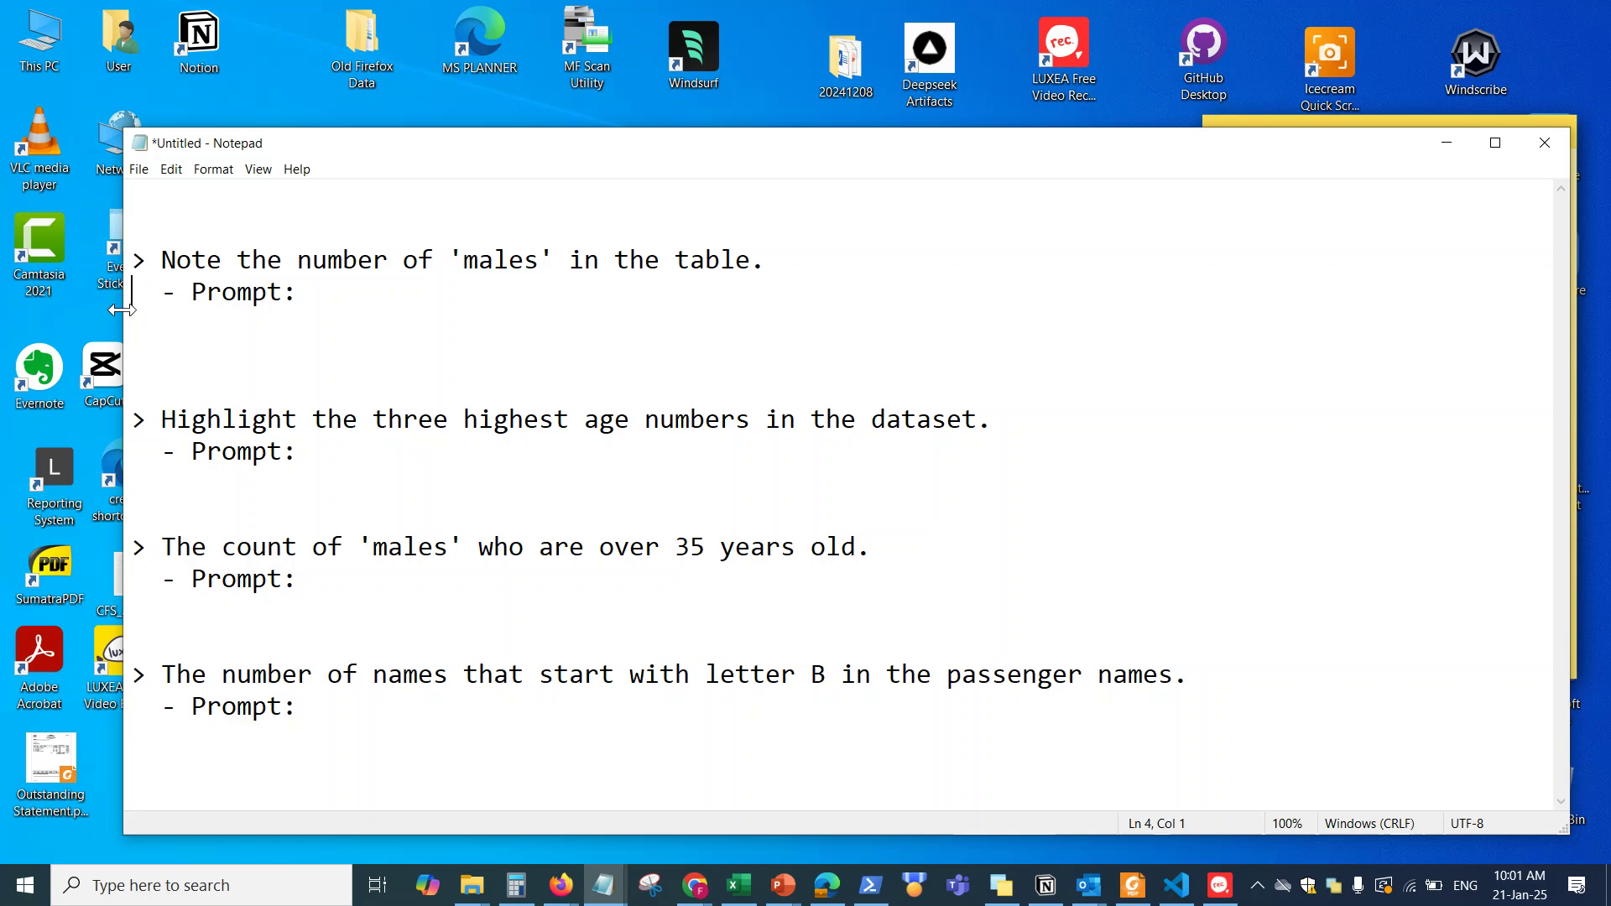
left_click_drag(122, 309, 78, 310)
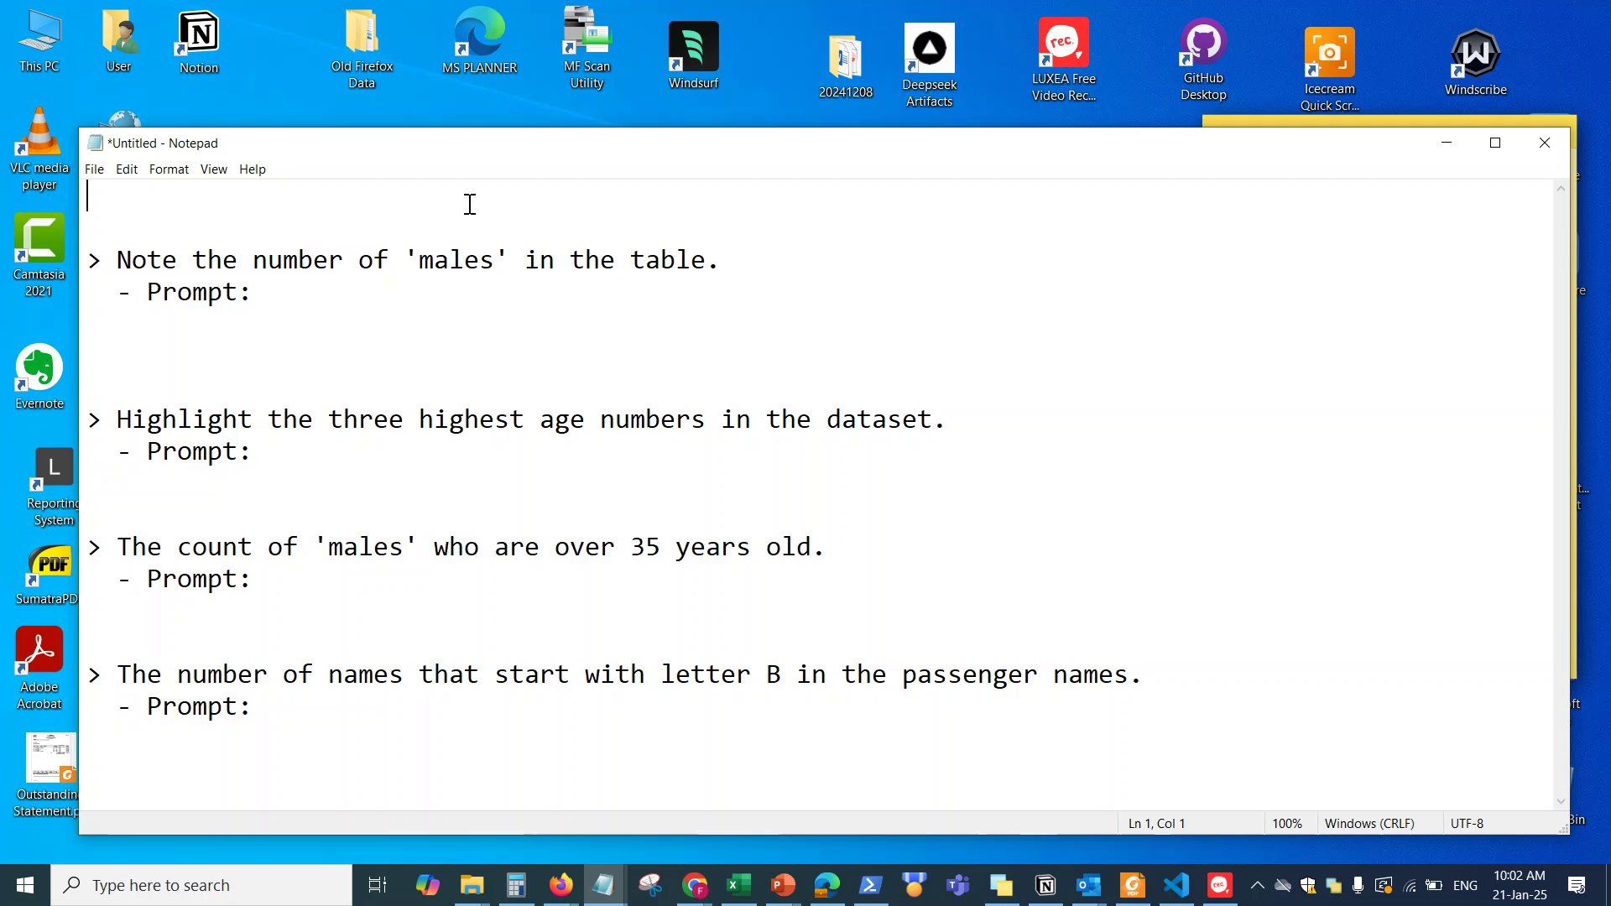
Step: Switch to the Excel workbook and bring the TitanicData table into view from its PassengerId column
left_click(737, 887)
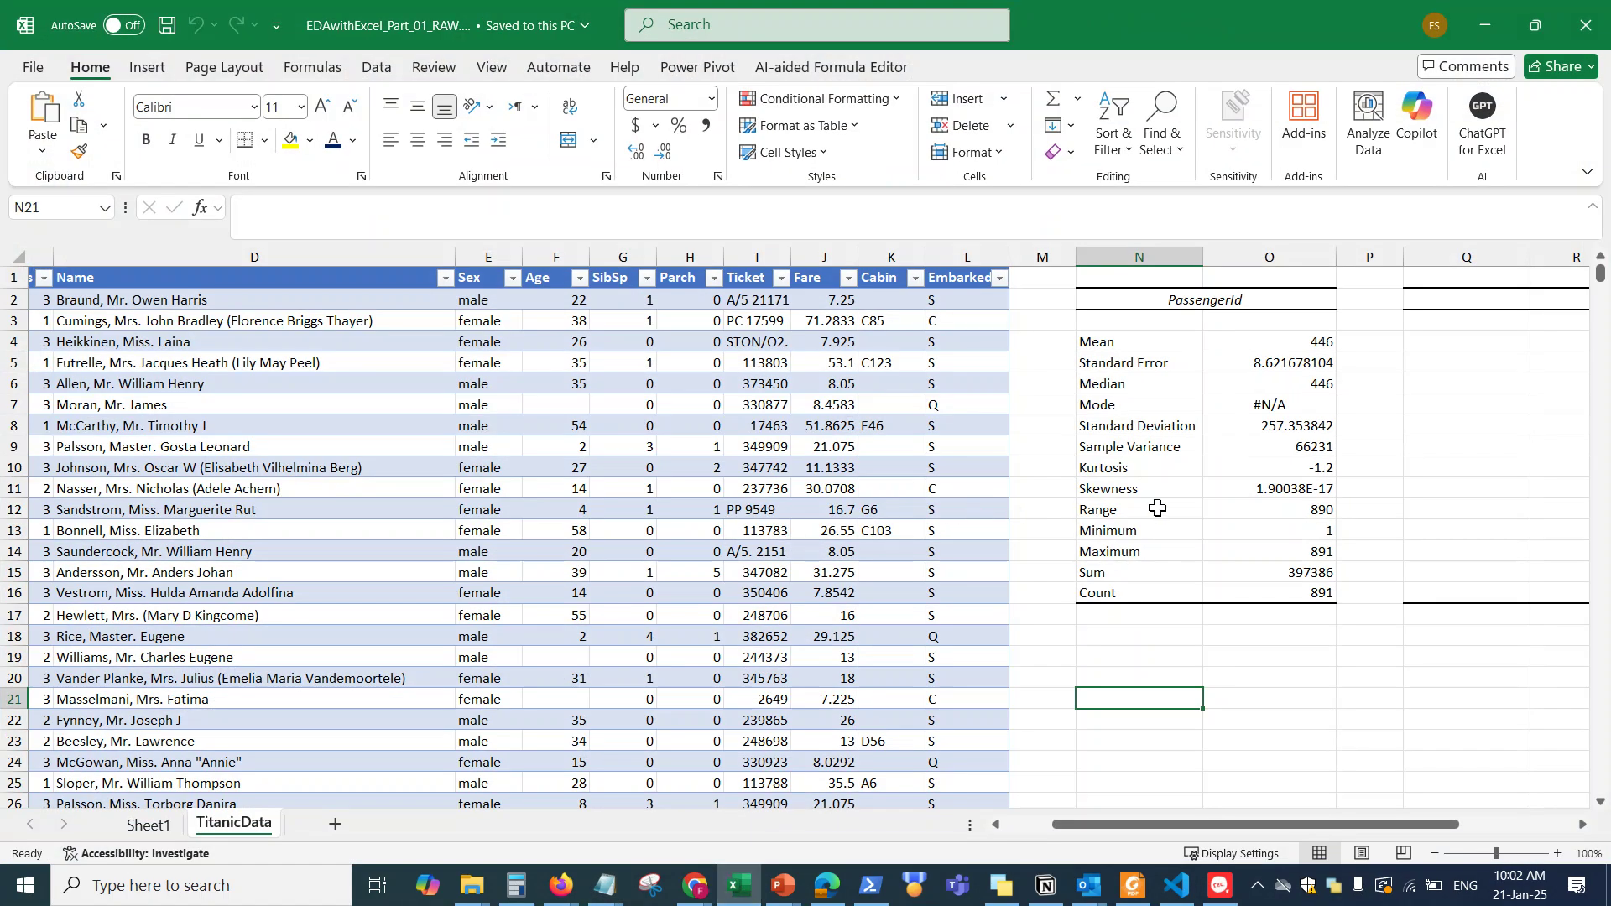
scroll(1157, 508, "down", 3)
scroll(1157, 508, "up", 3)
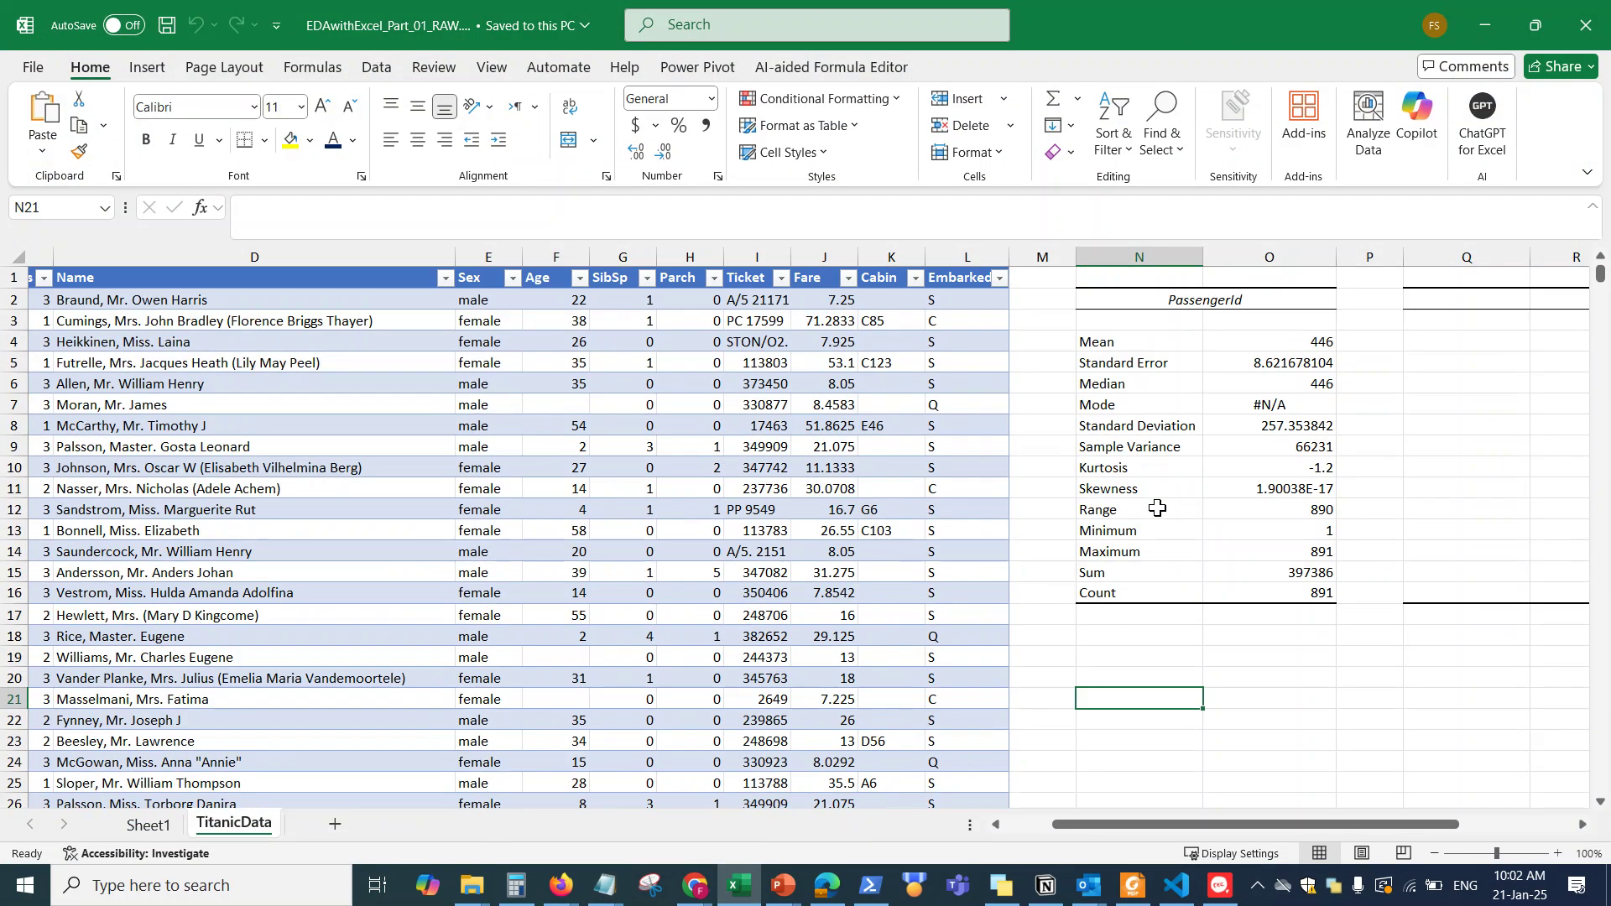
left_click(339, 358)
left_click(1013, 824)
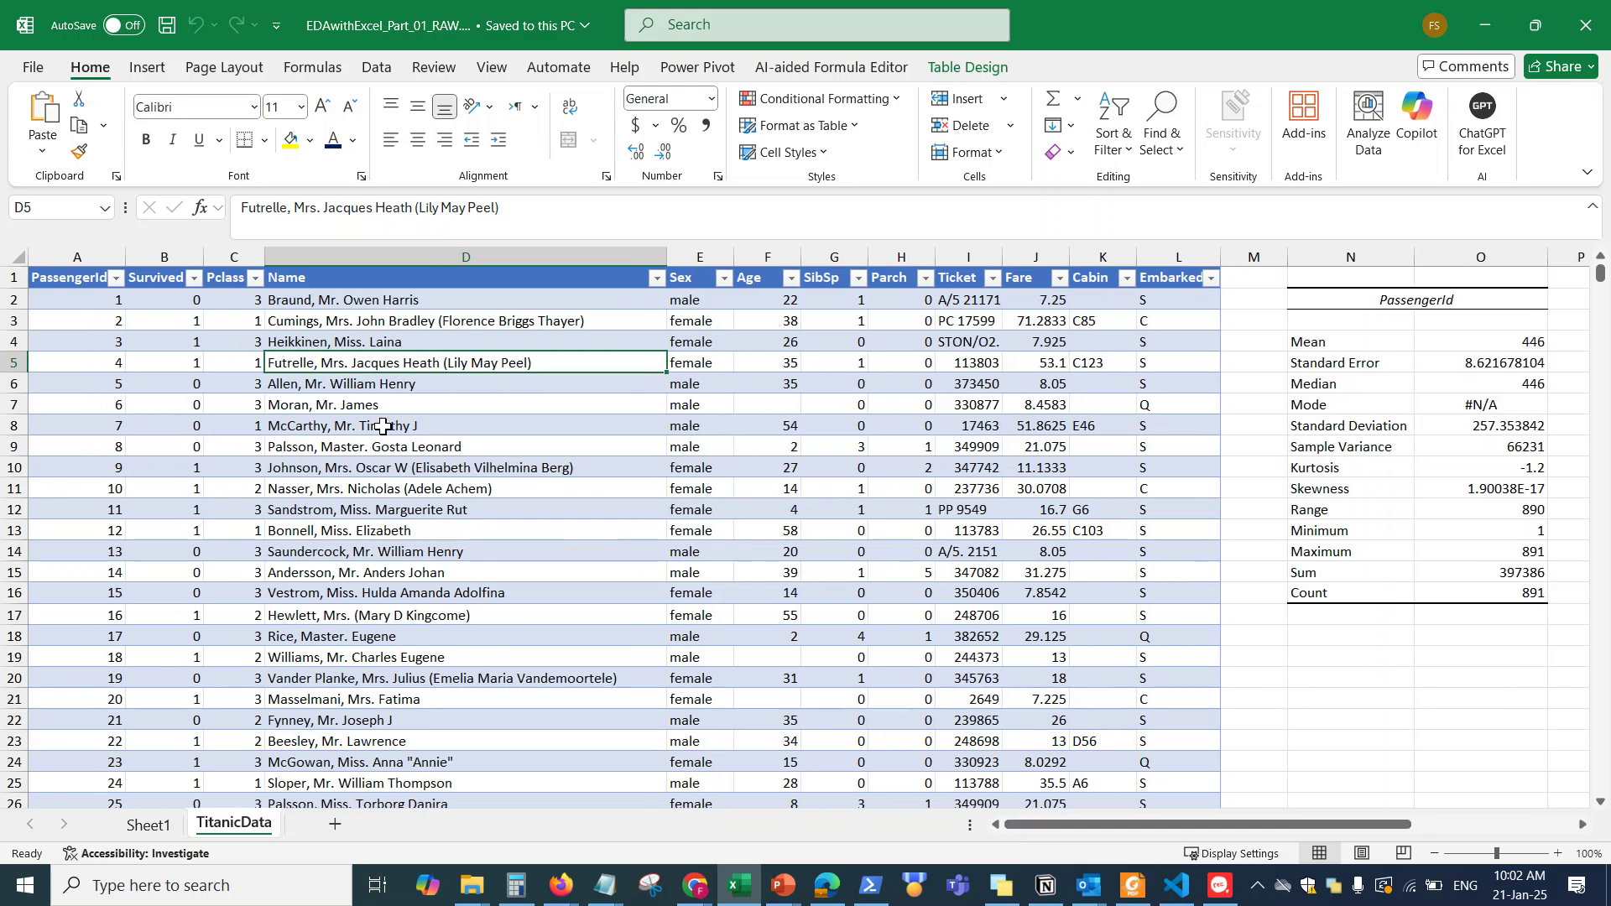
left_click(84, 279)
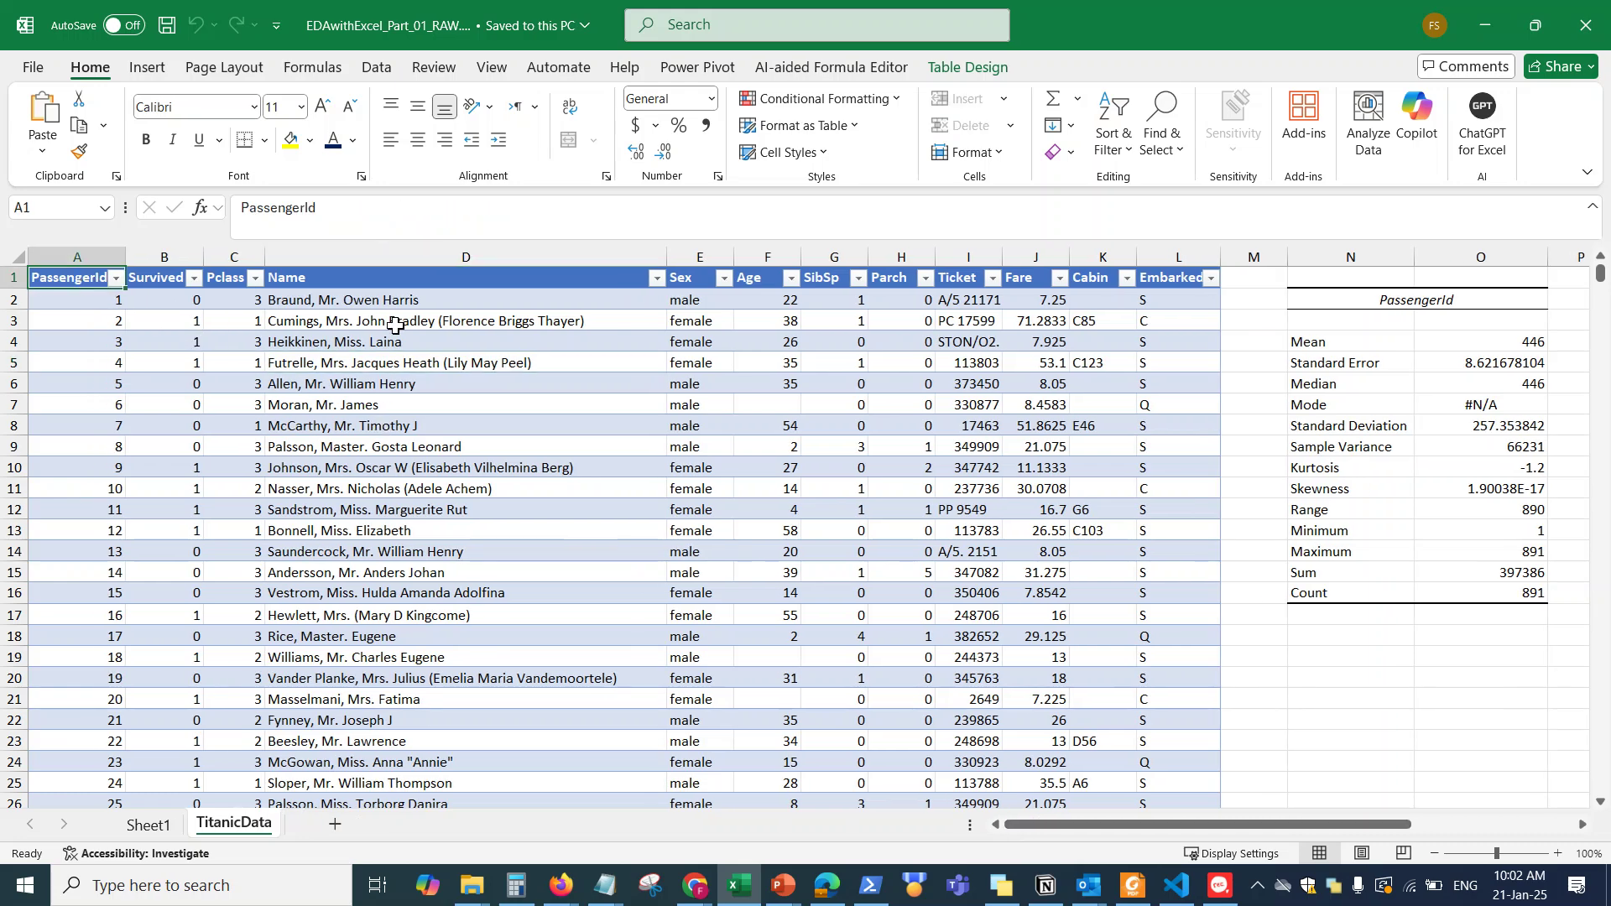
left_click(478, 356)
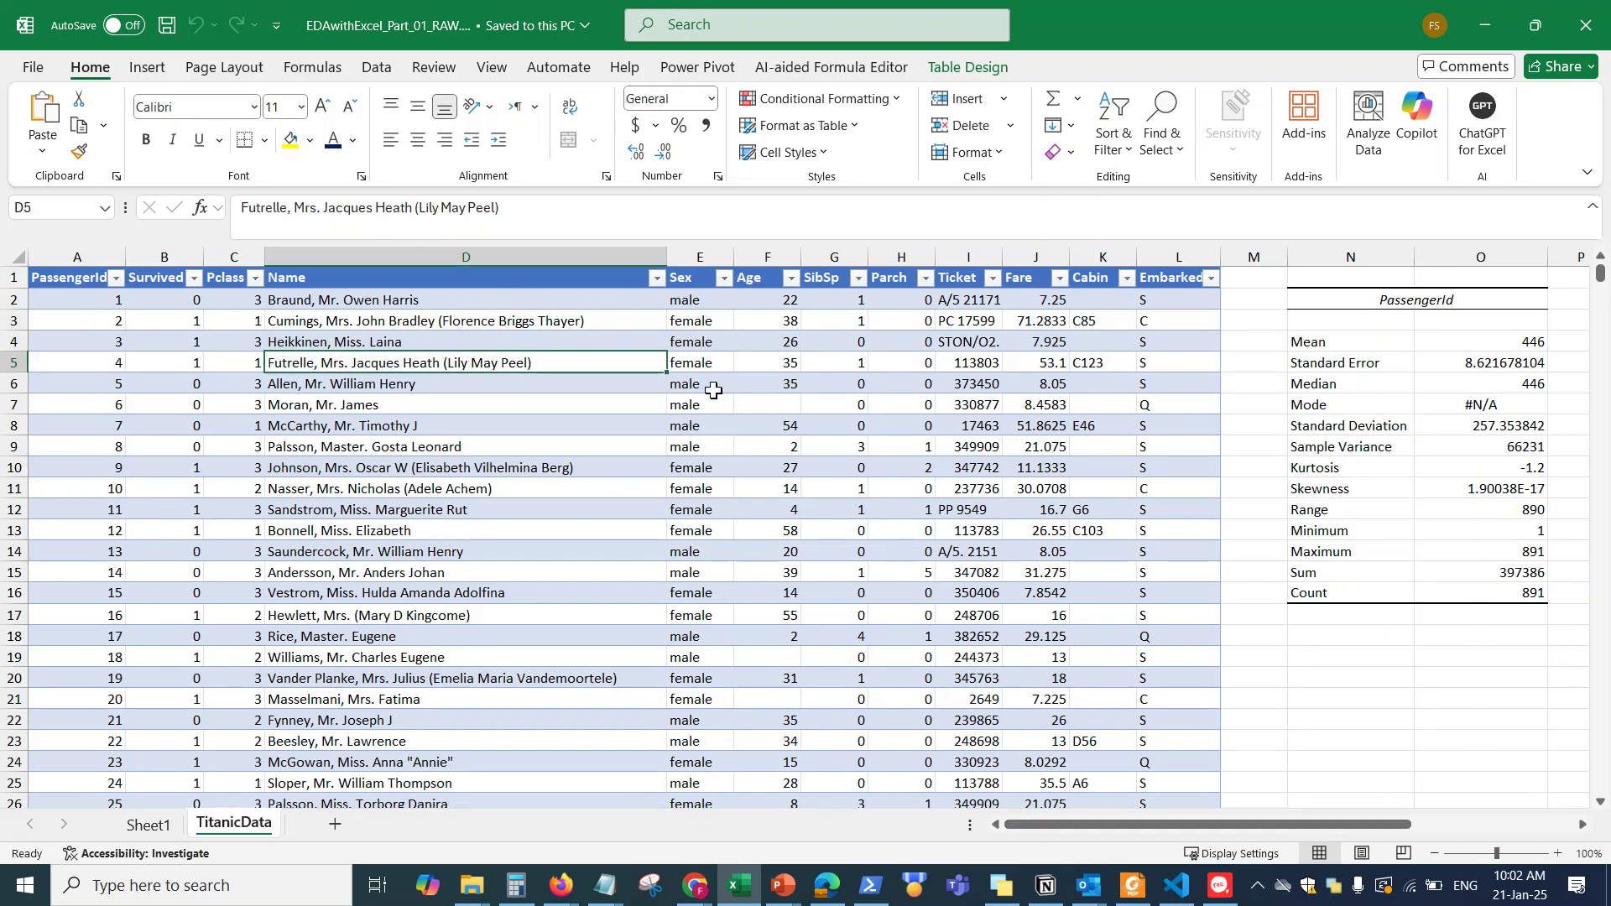
Step: Examine the Name, Sex, Age, Fare, Cabin and Embarked columns of the Titanic table
left_click(573, 279)
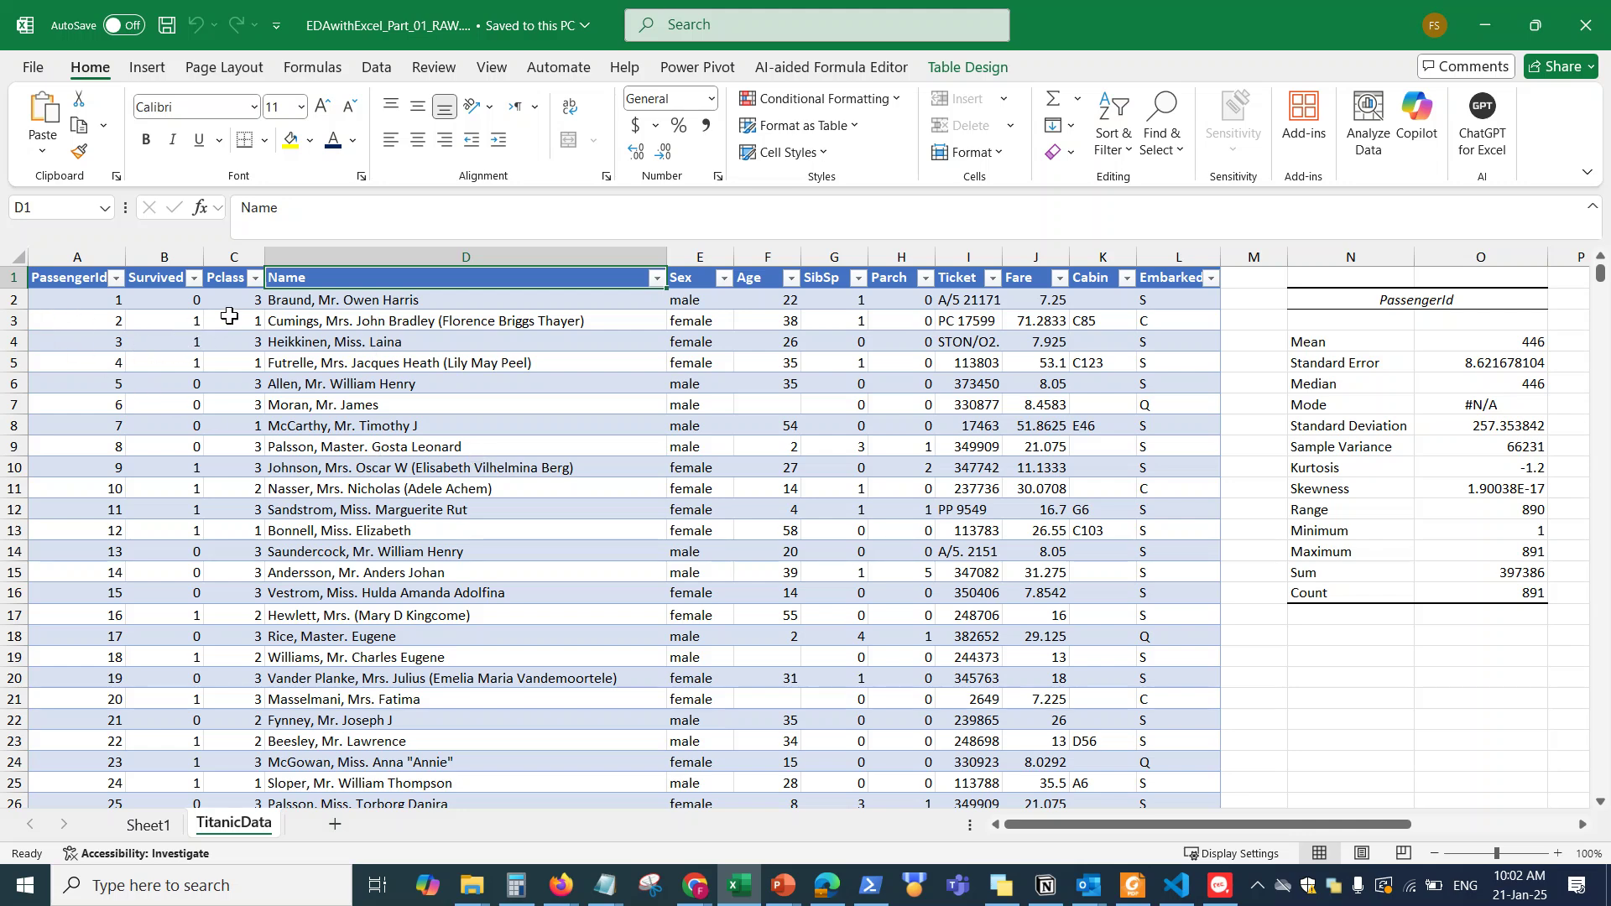
left_click_drag(385, 302, 408, 705)
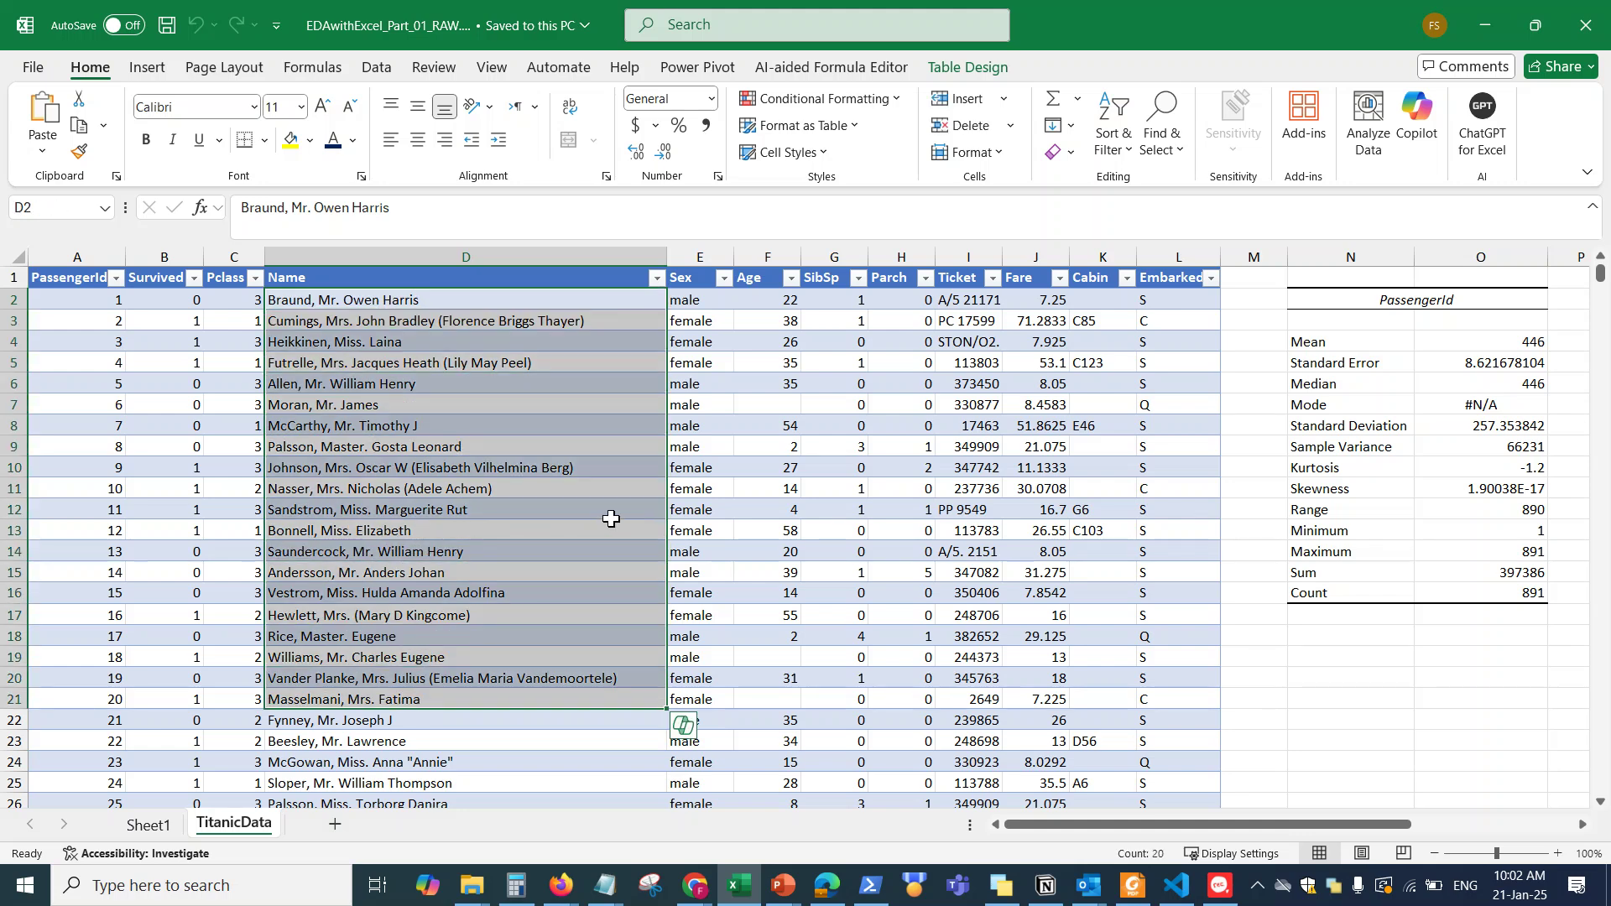
left_click(716, 307)
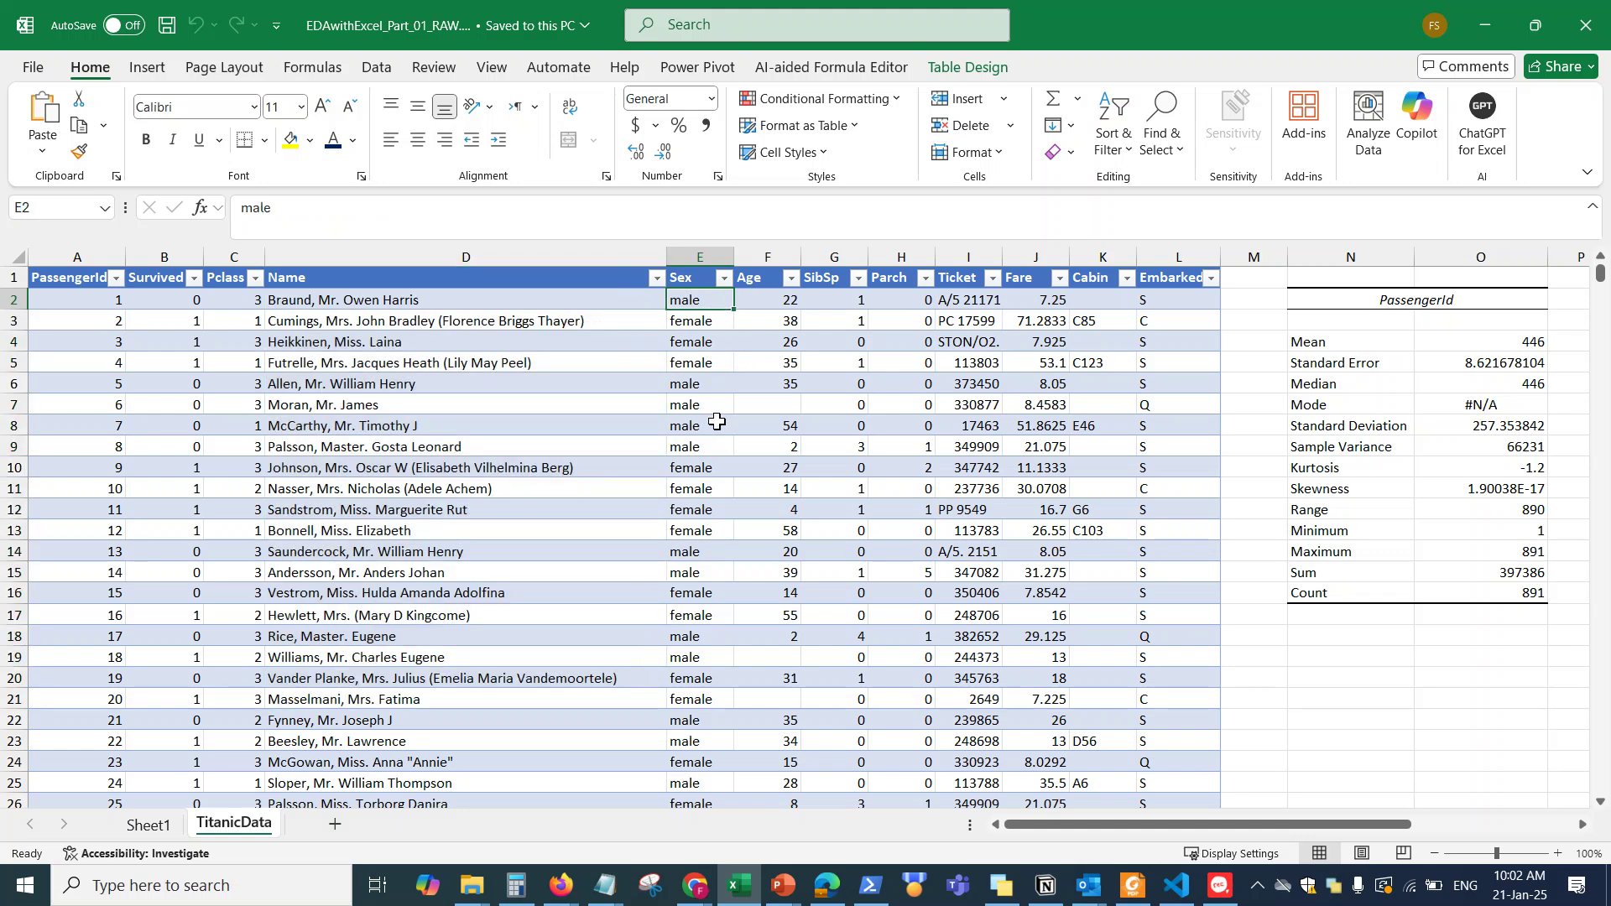
left_click(765, 262)
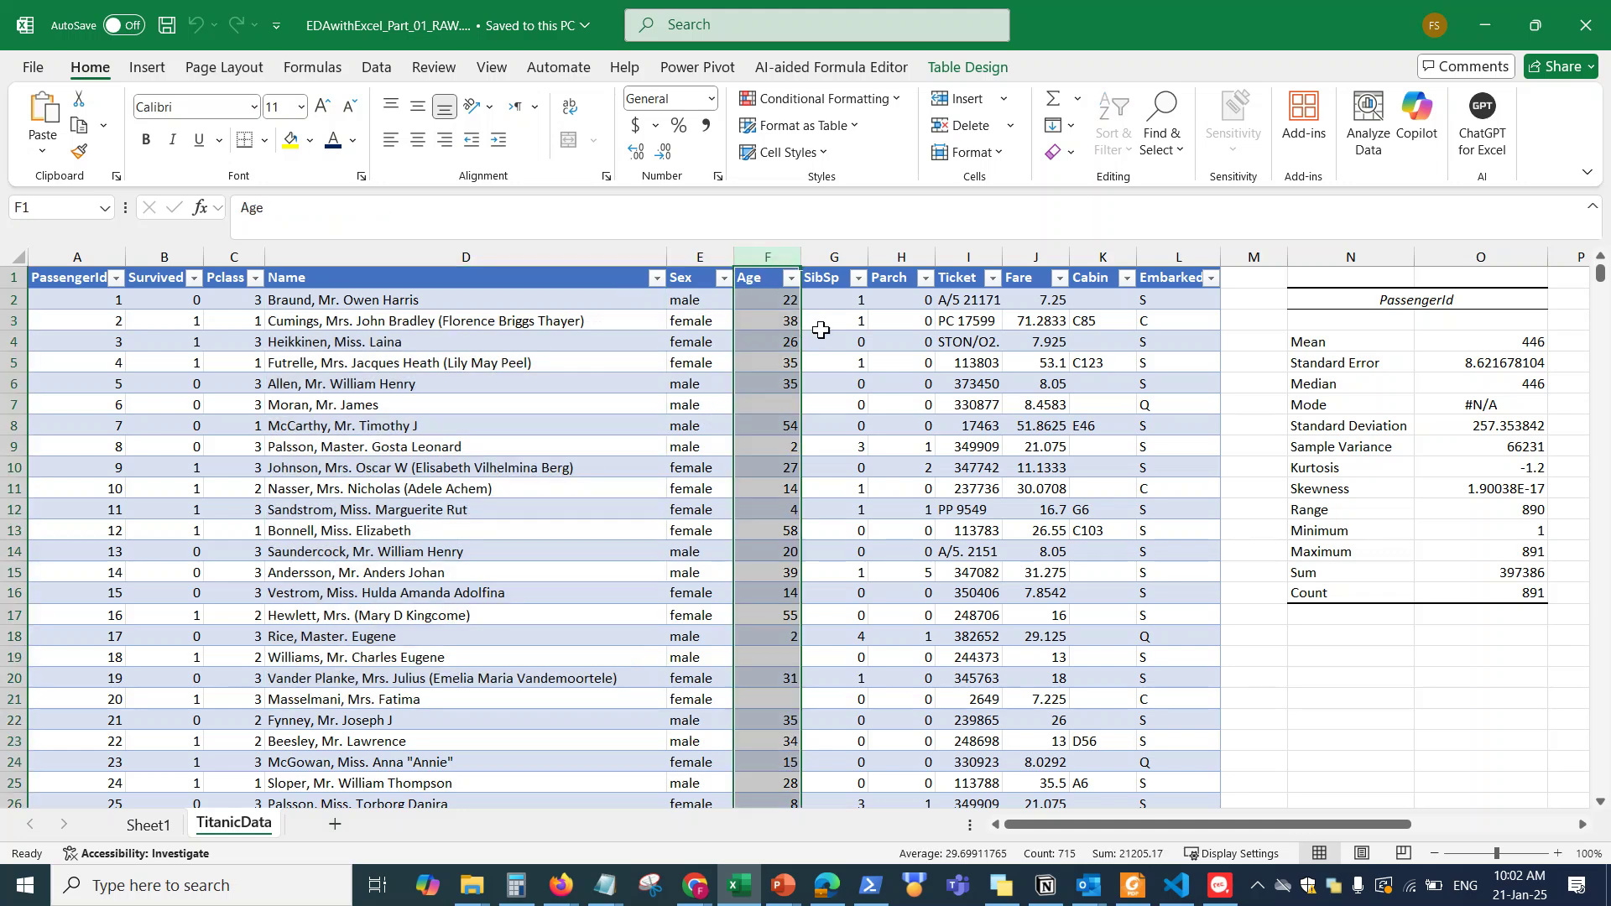
left_click(760, 324)
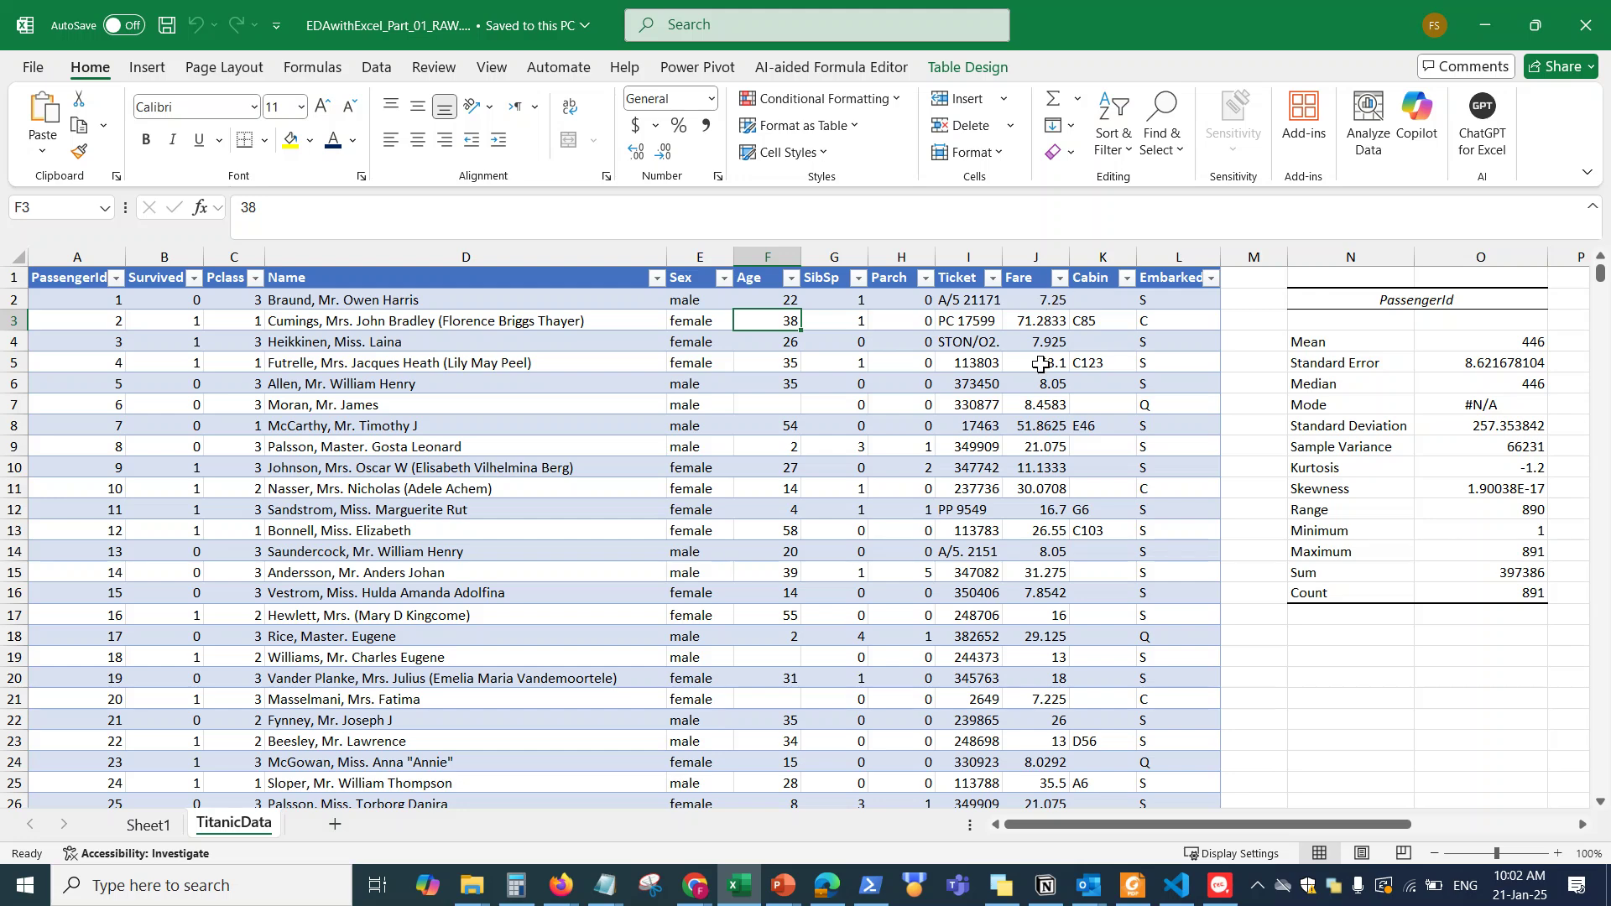
left_click_drag(1042, 320, 1026, 608)
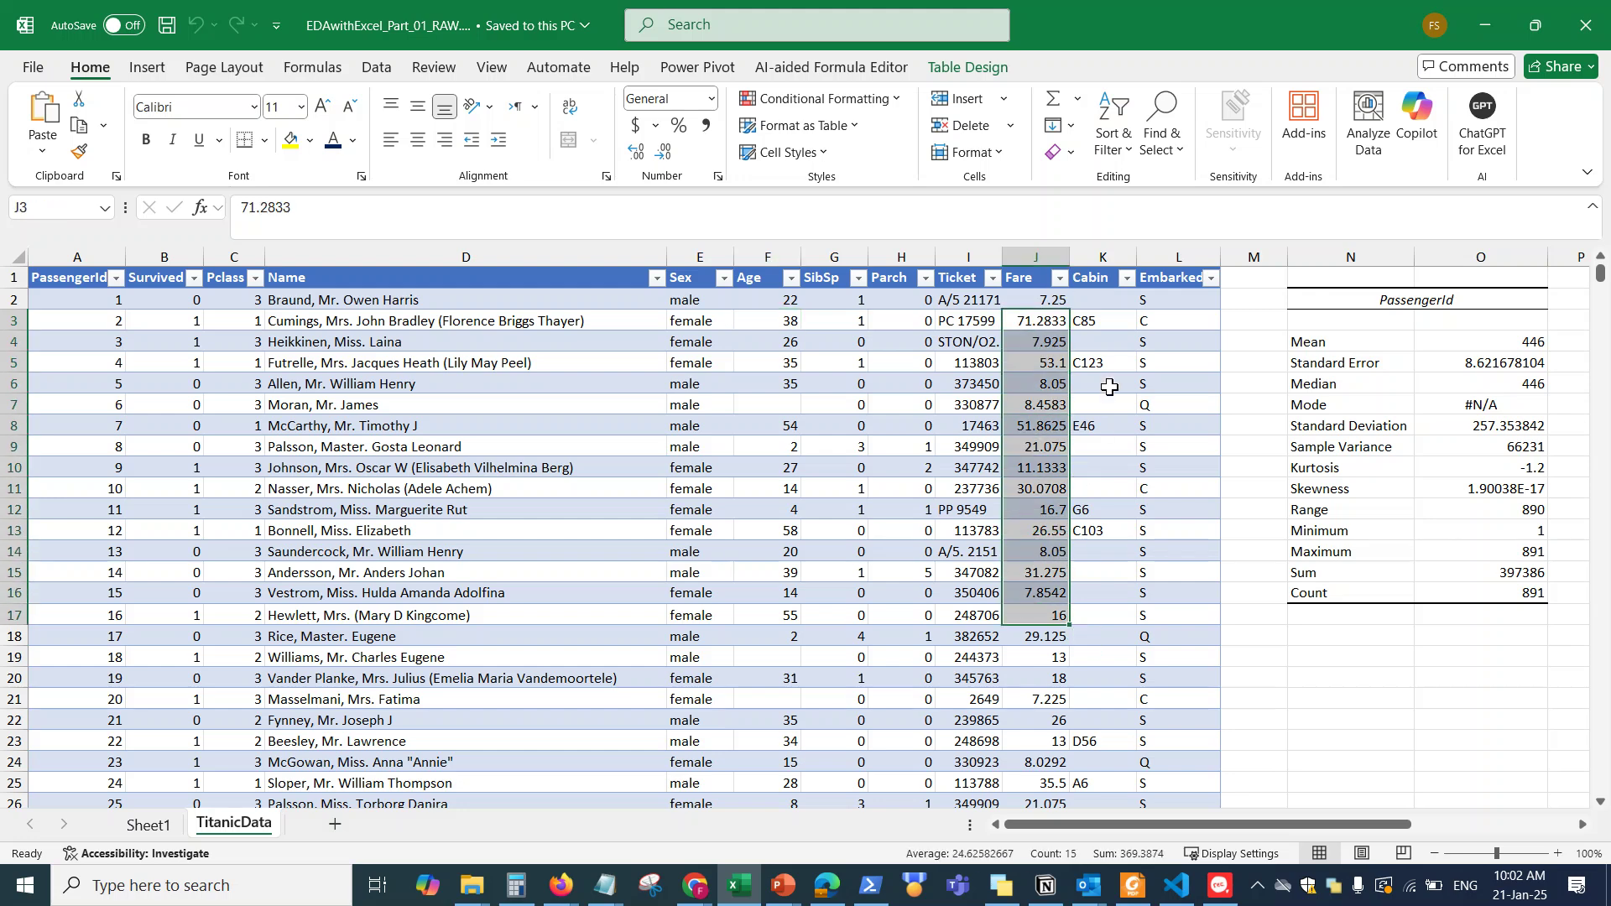
left_click_drag(1103, 341, 1105, 446)
left_click_drag(1172, 365, 1166, 446)
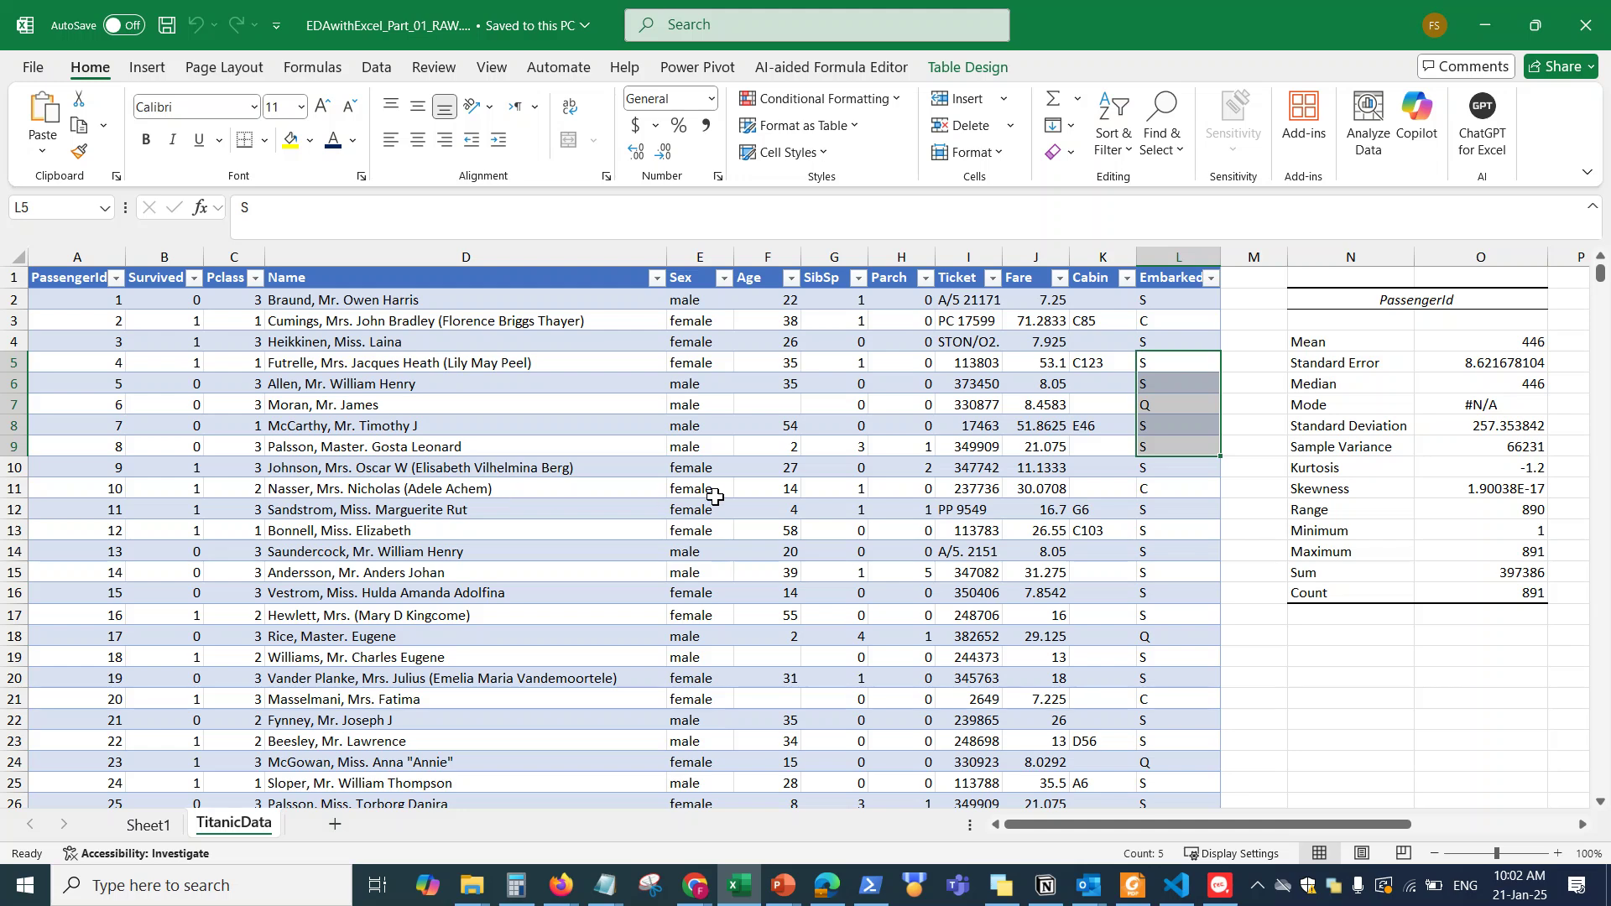
Step: Inspect the filter choices for the Sex column, then dismiss them without filtering
left_click(1009, 826)
left_click(377, 69)
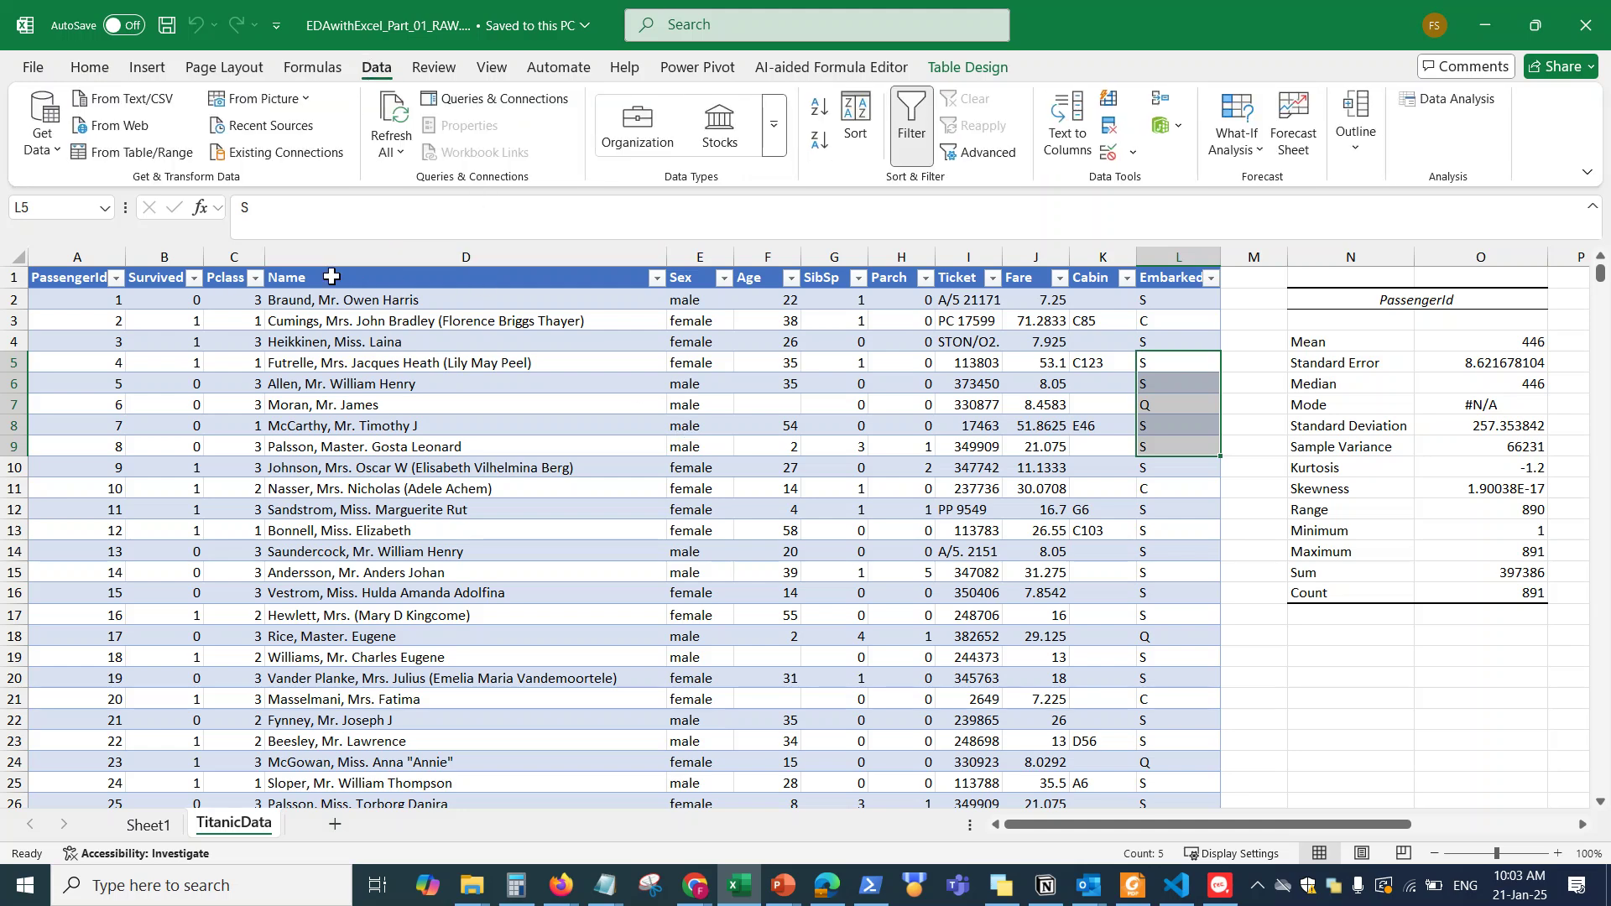
left_click(724, 280)
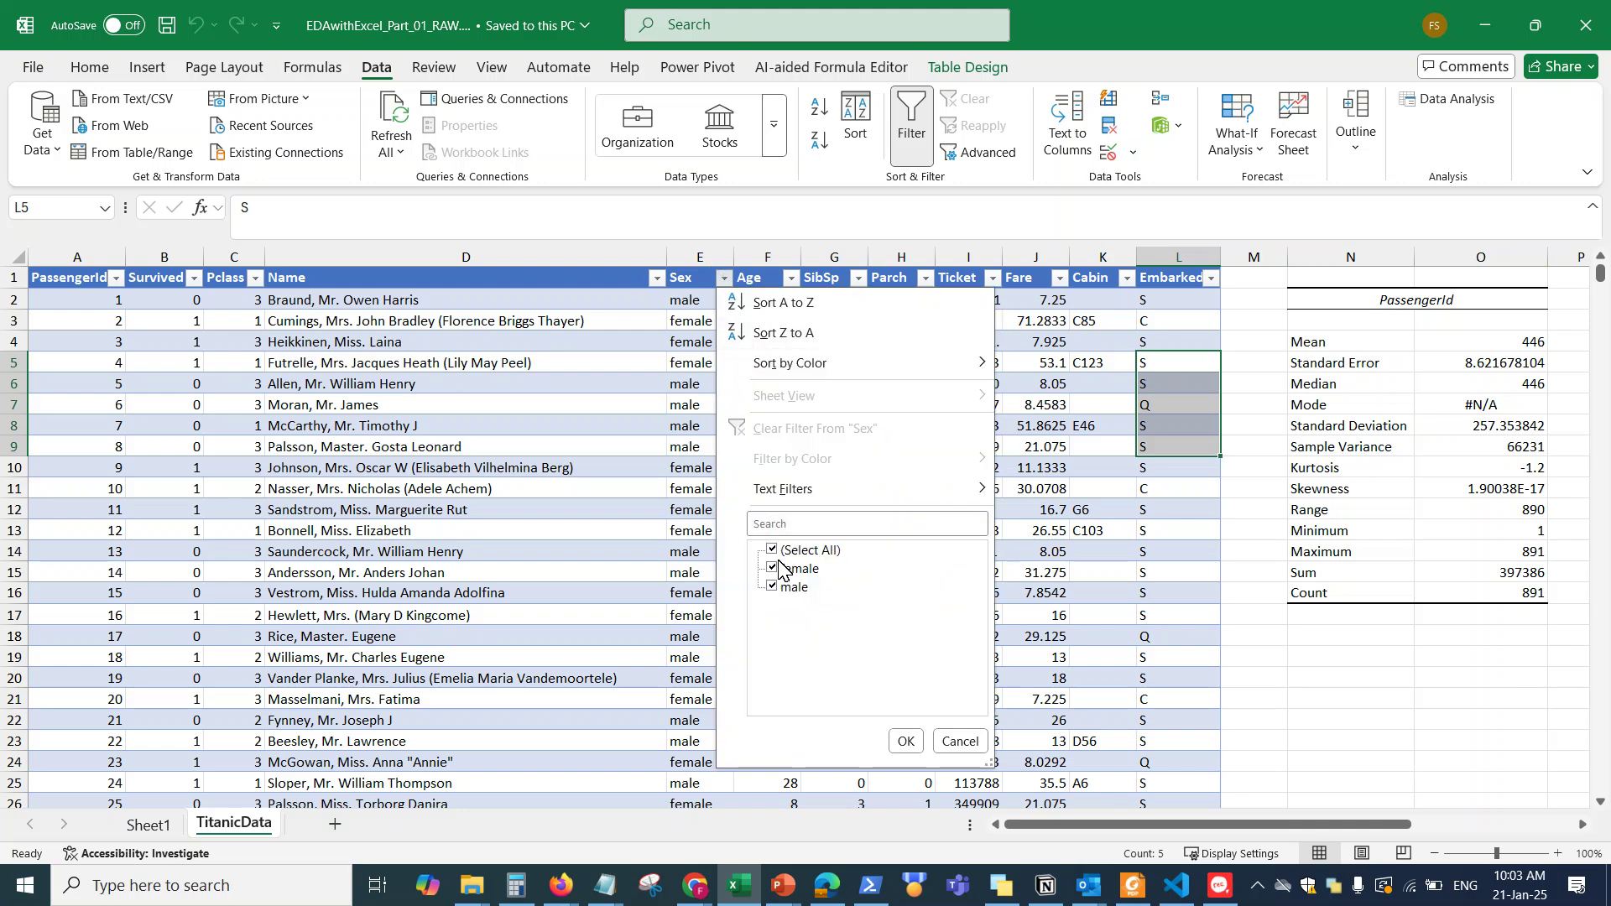
left_click(562, 603)
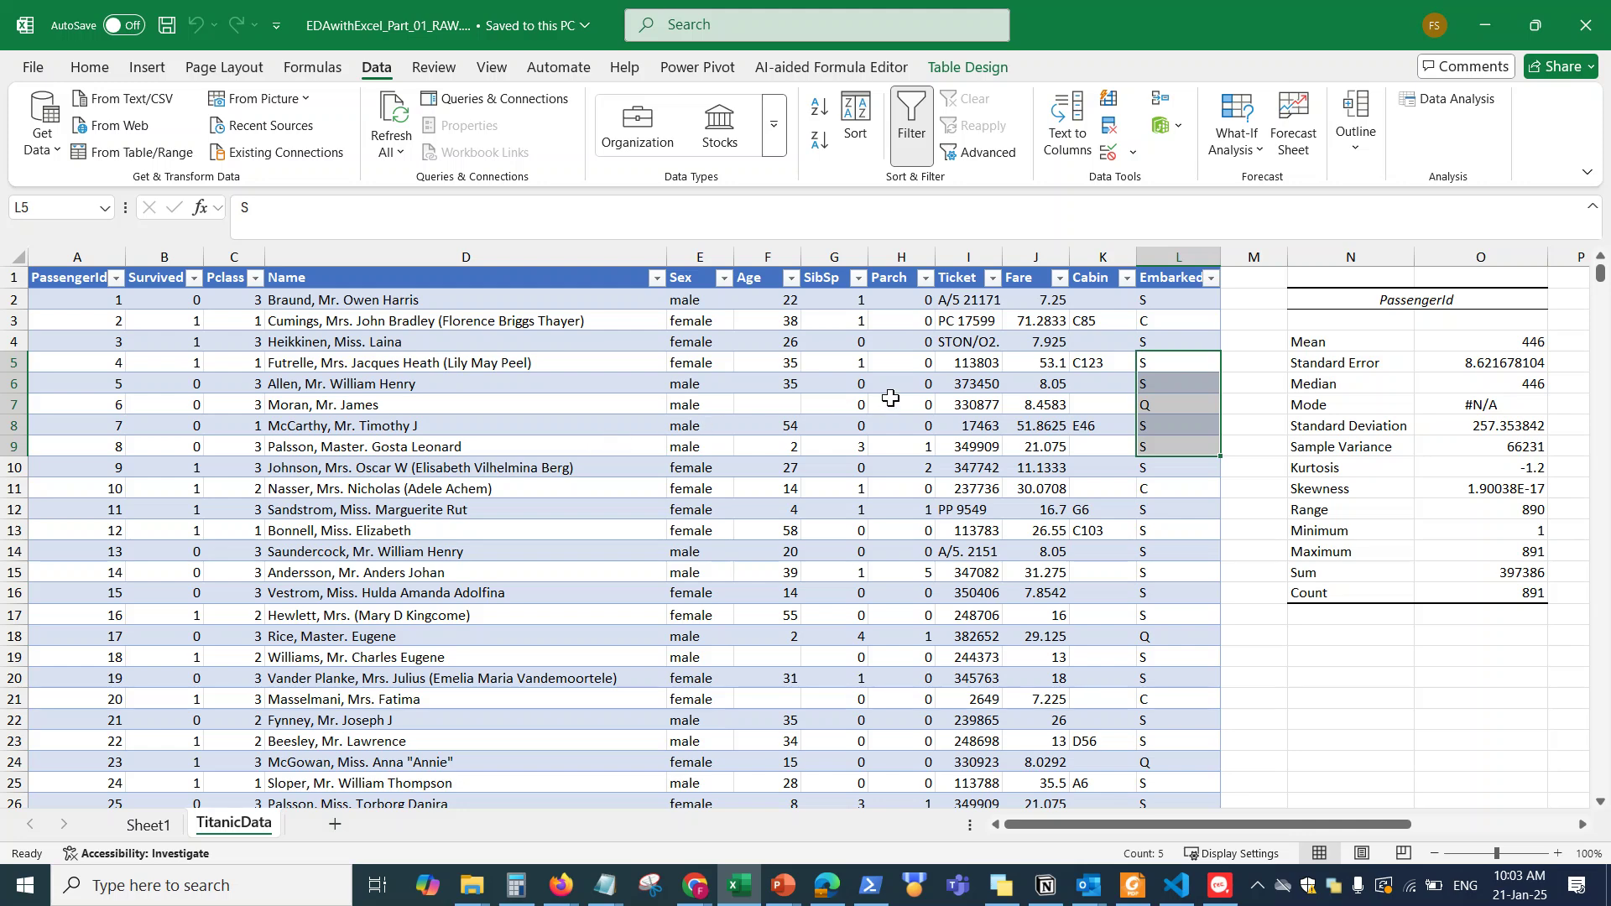
left_click(671, 486)
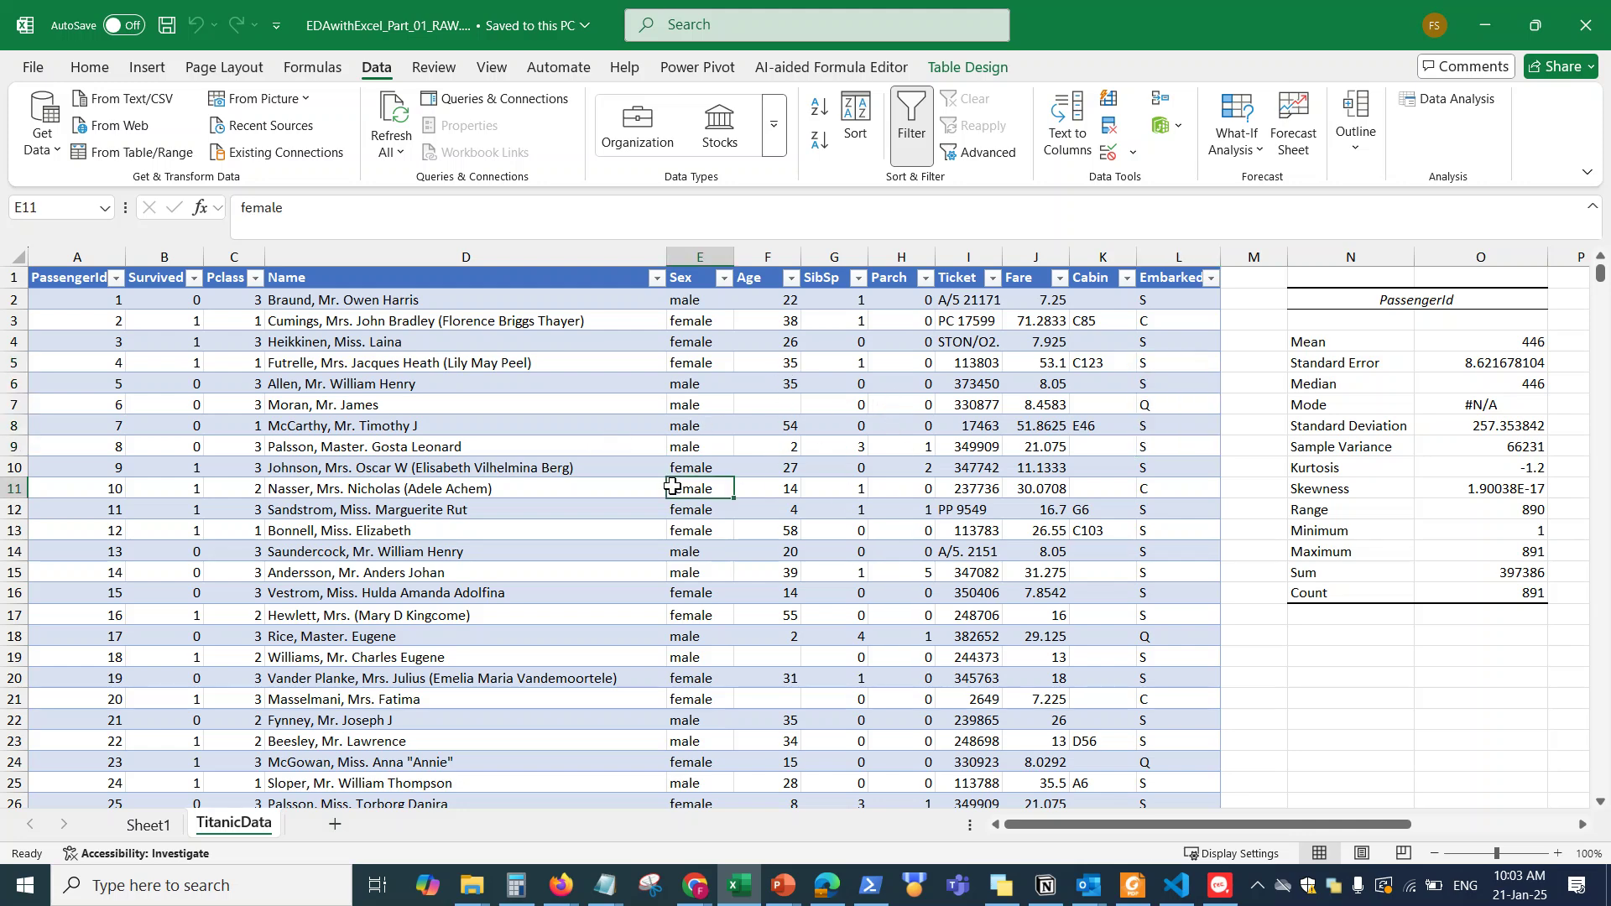
left_click(445, 449)
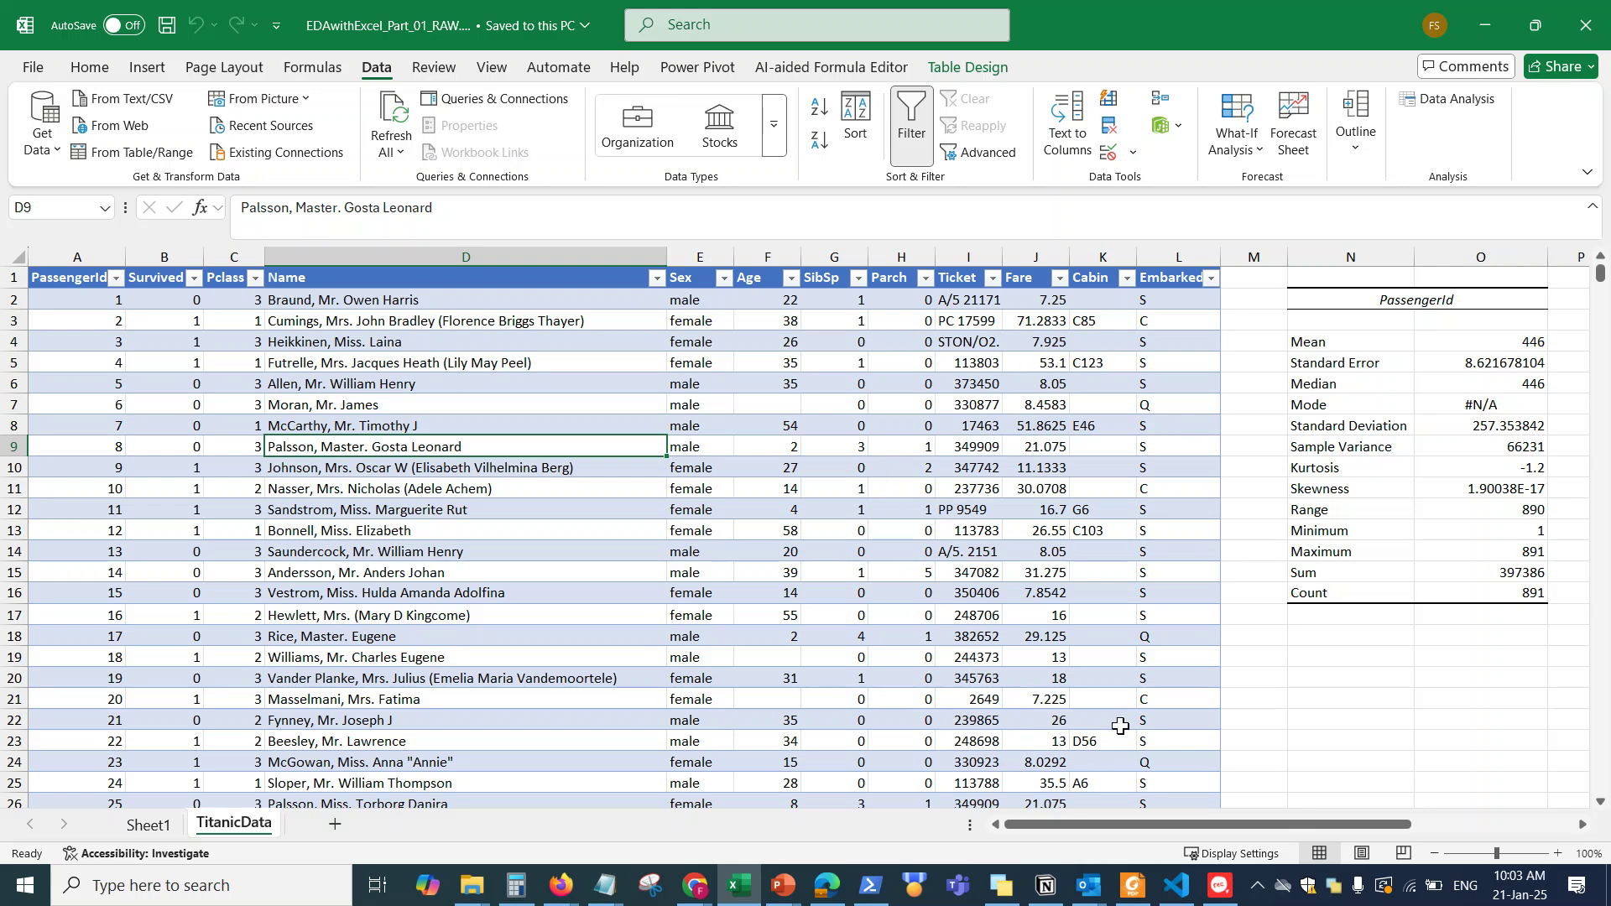
left_click(1222, 885)
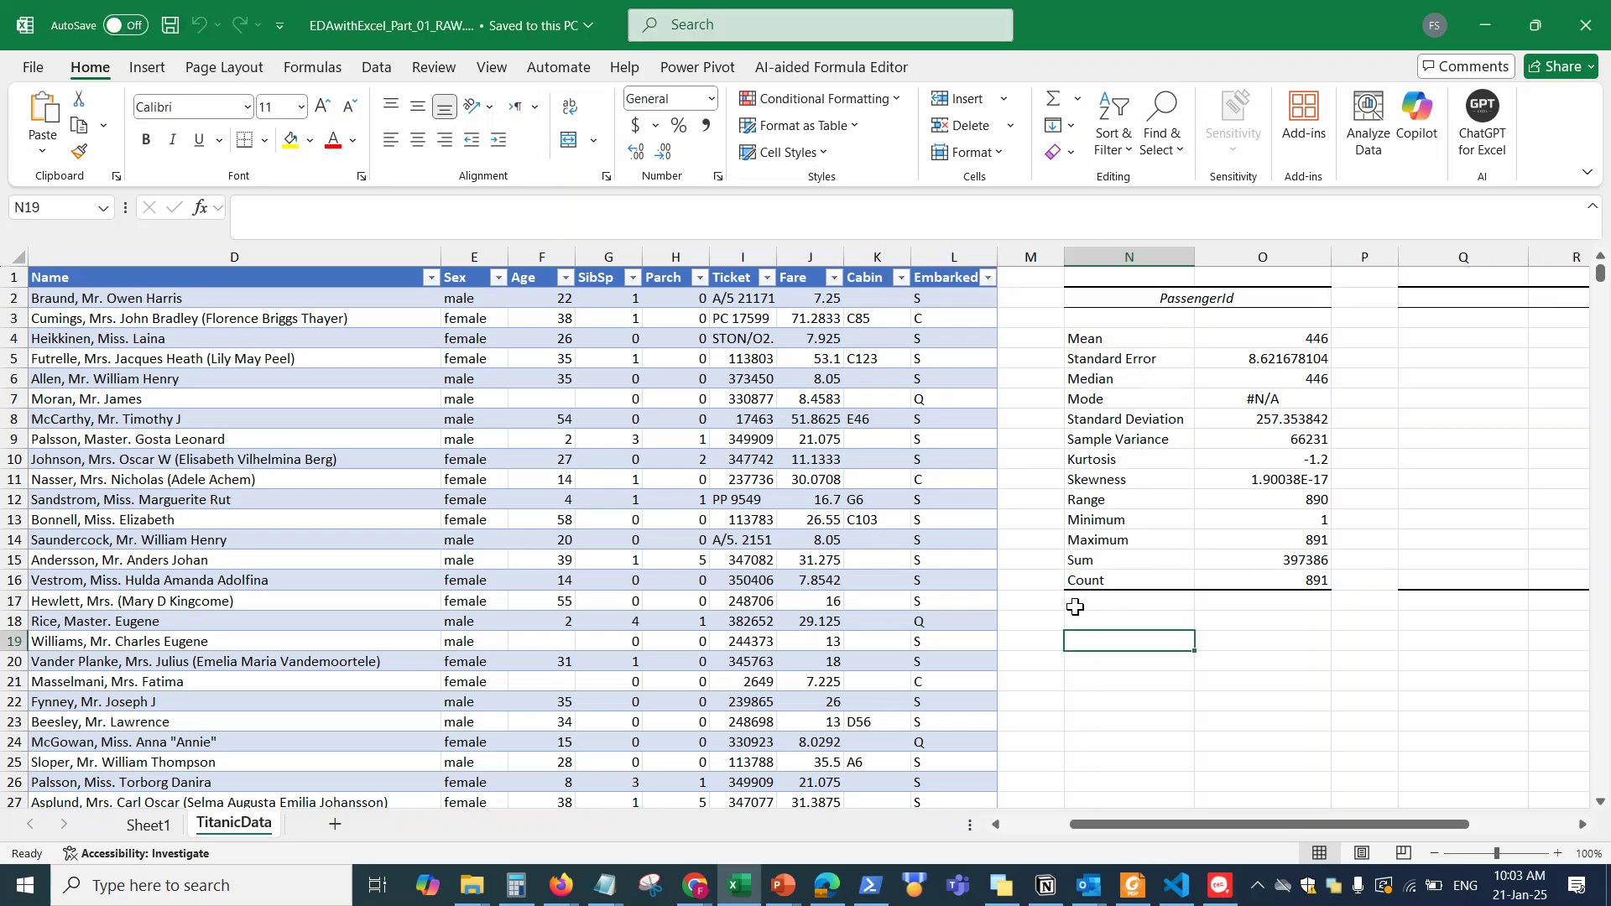
left_click(1102, 603)
left_click(1108, 638)
left_click(1092, 686)
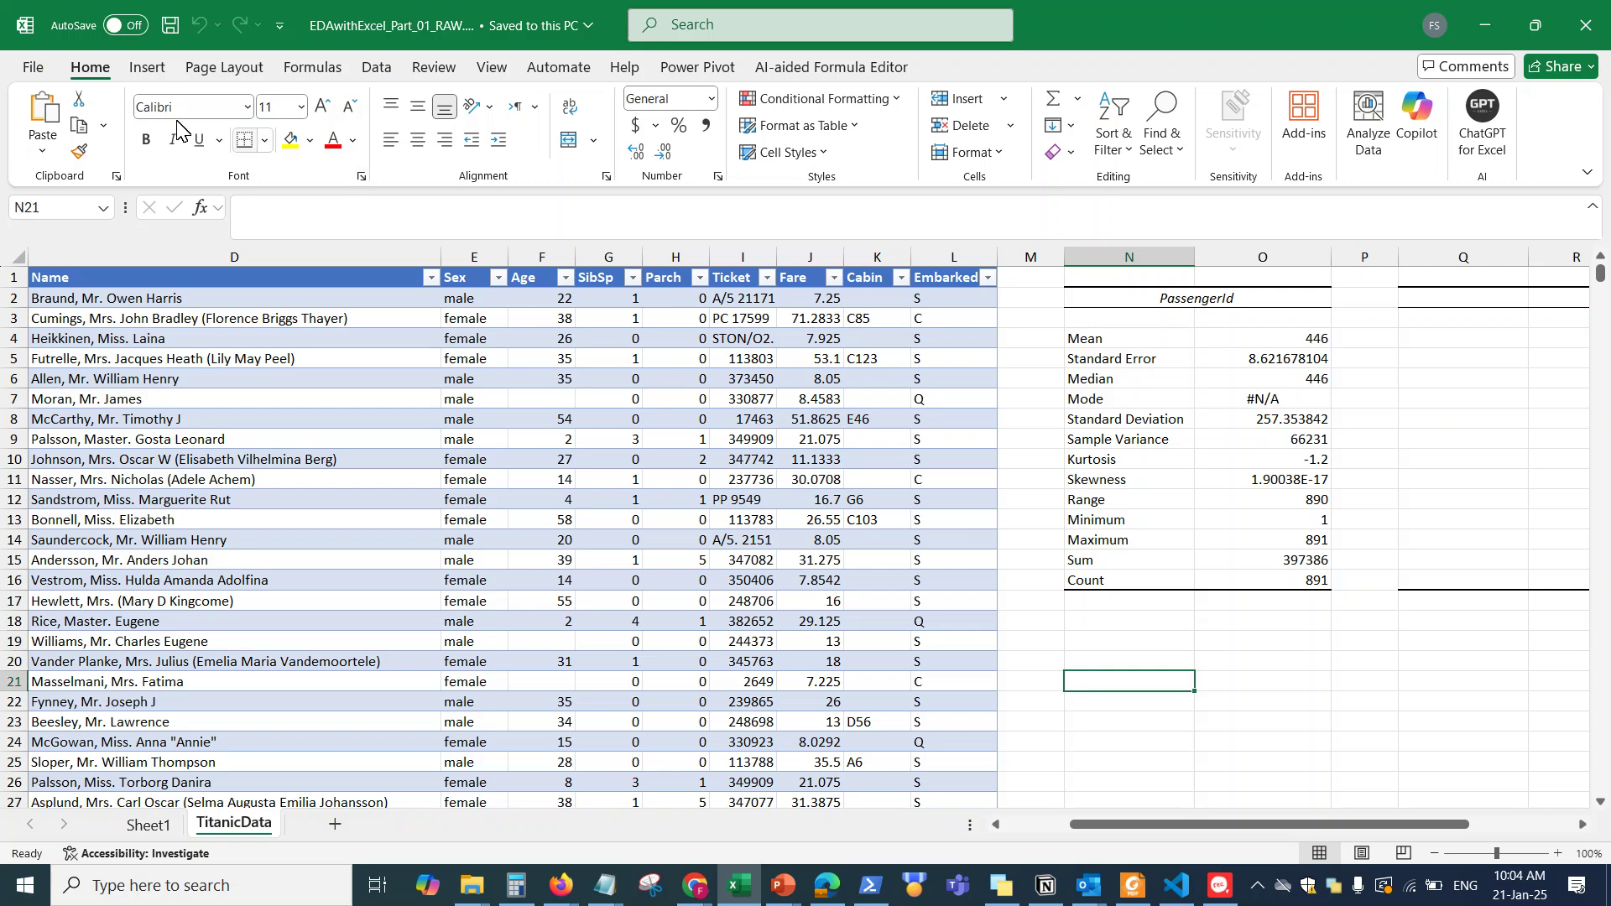
Step: Review the Office account's product and update information, then open Copilot beside the worksheet
left_click(42, 74)
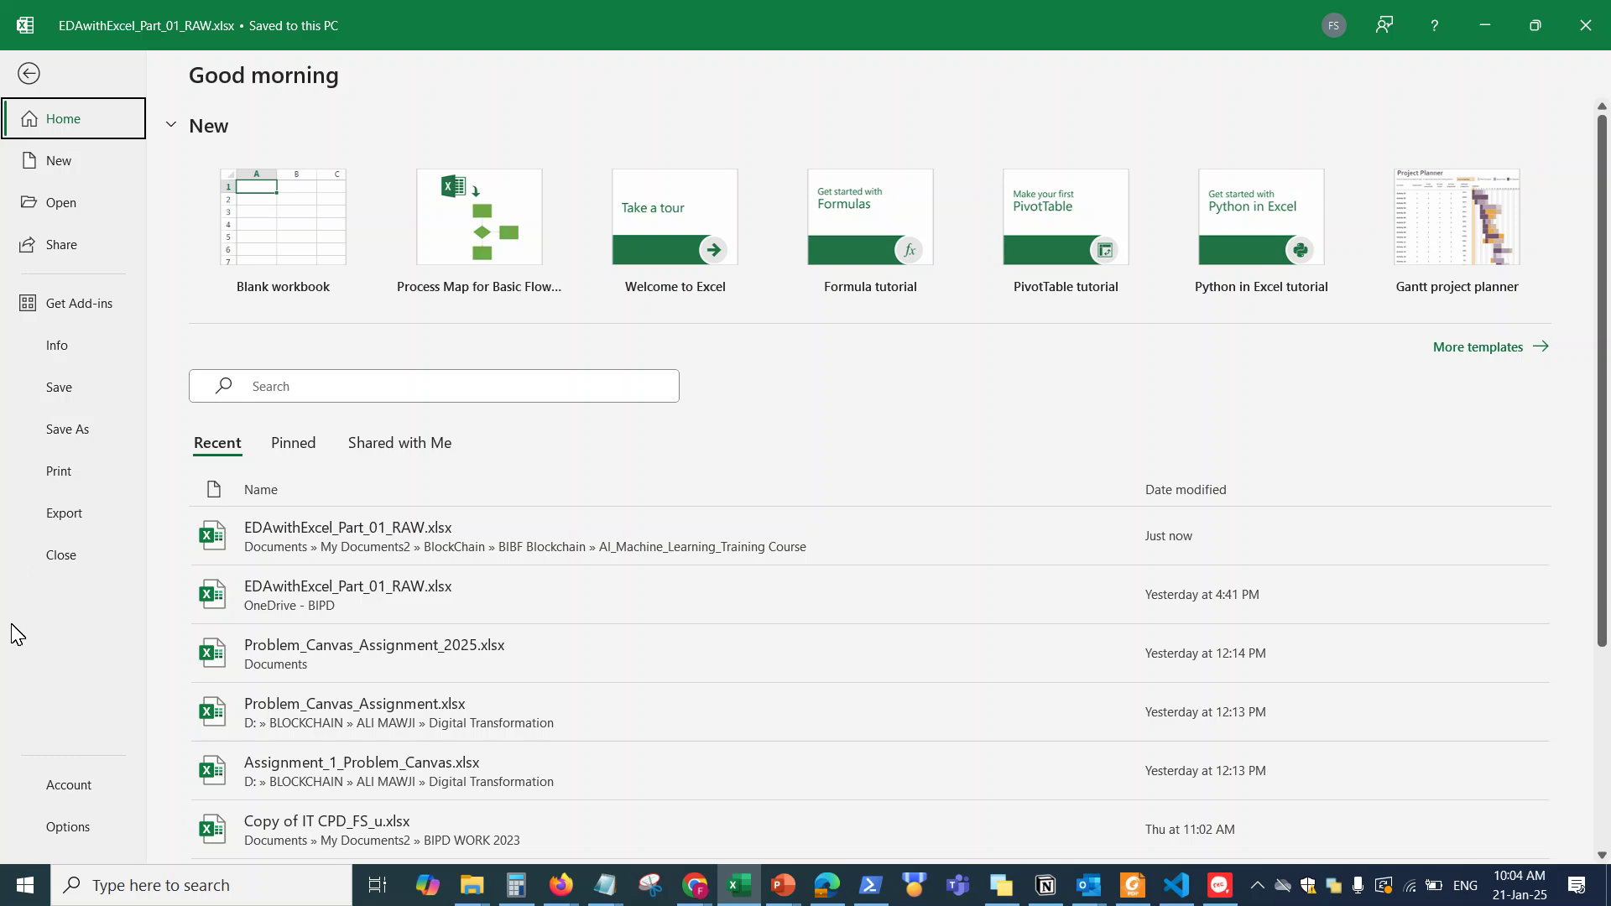
left_click(61, 789)
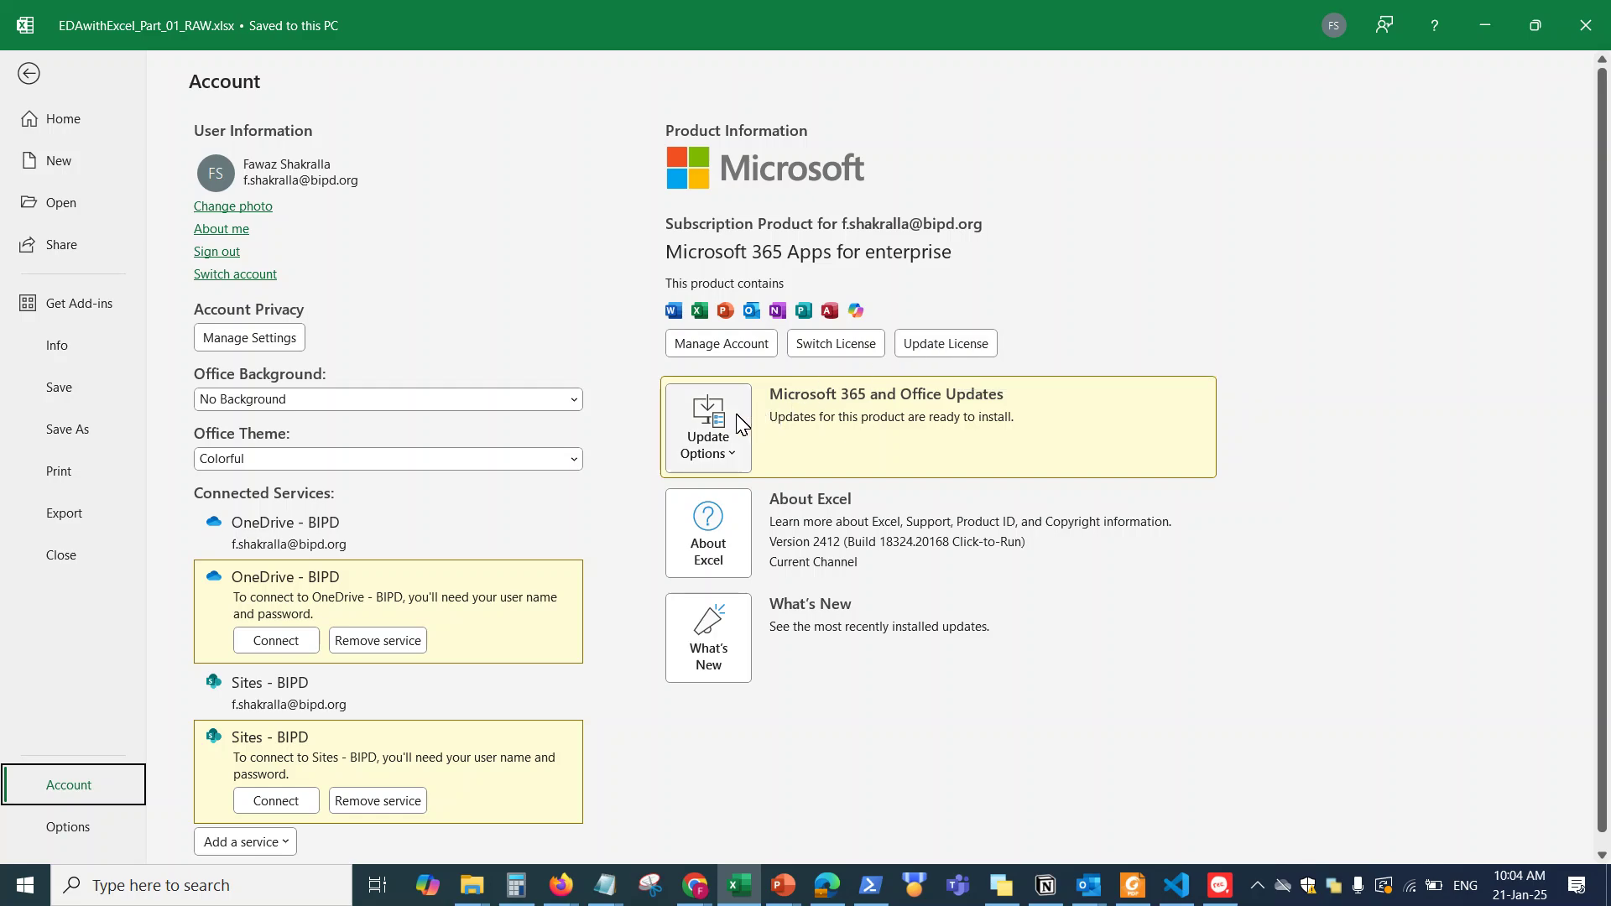
left_click(28, 74)
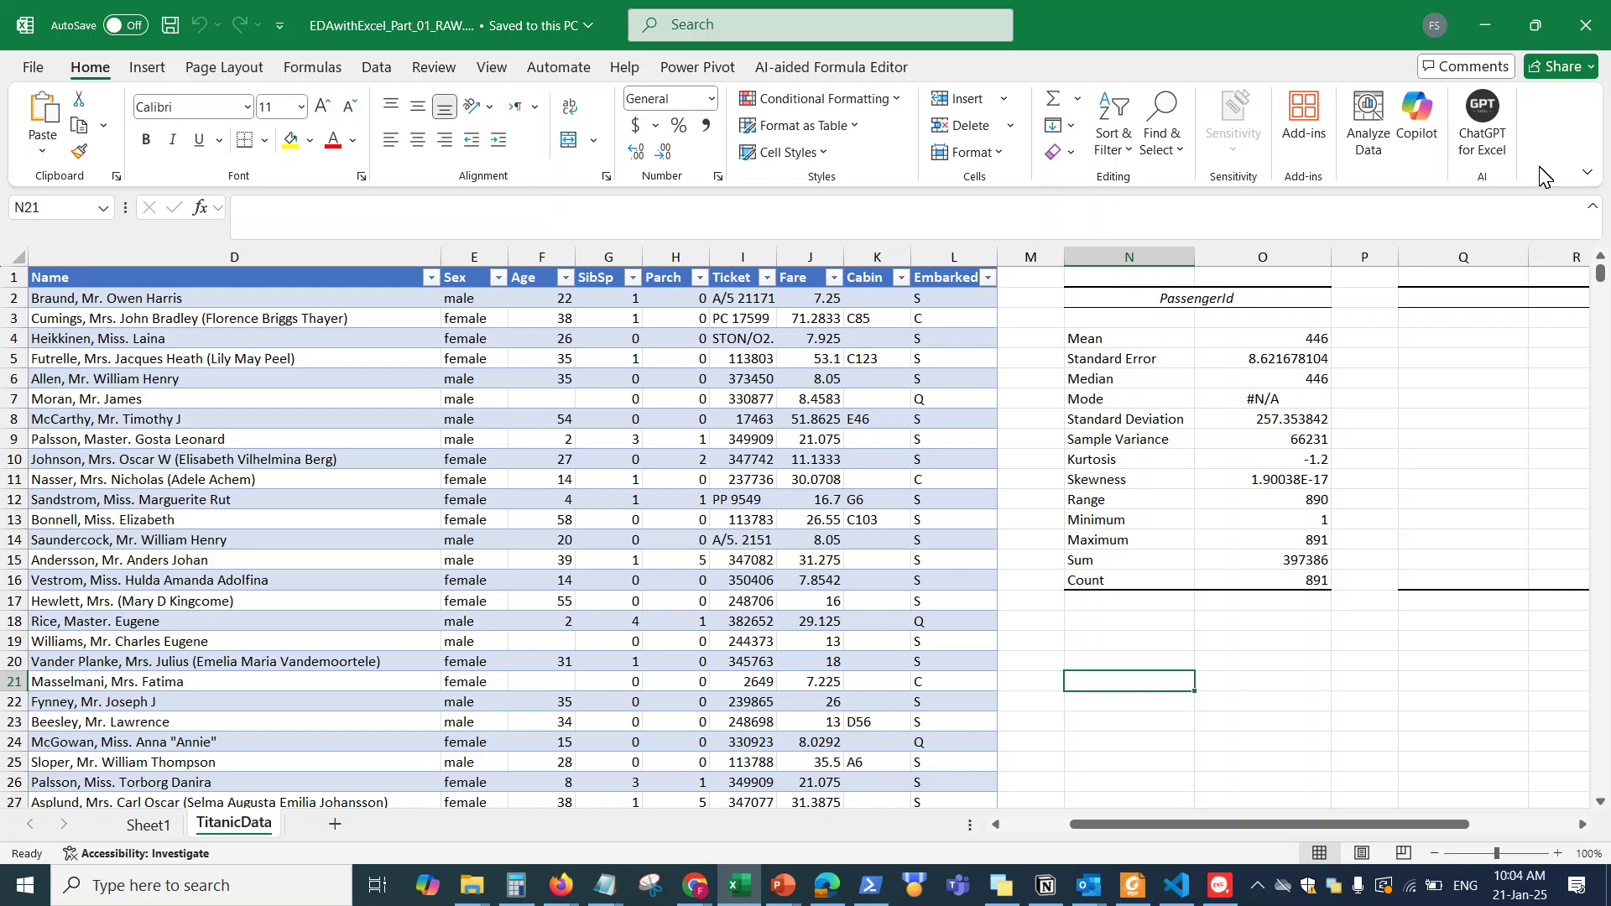
left_click(1424, 122)
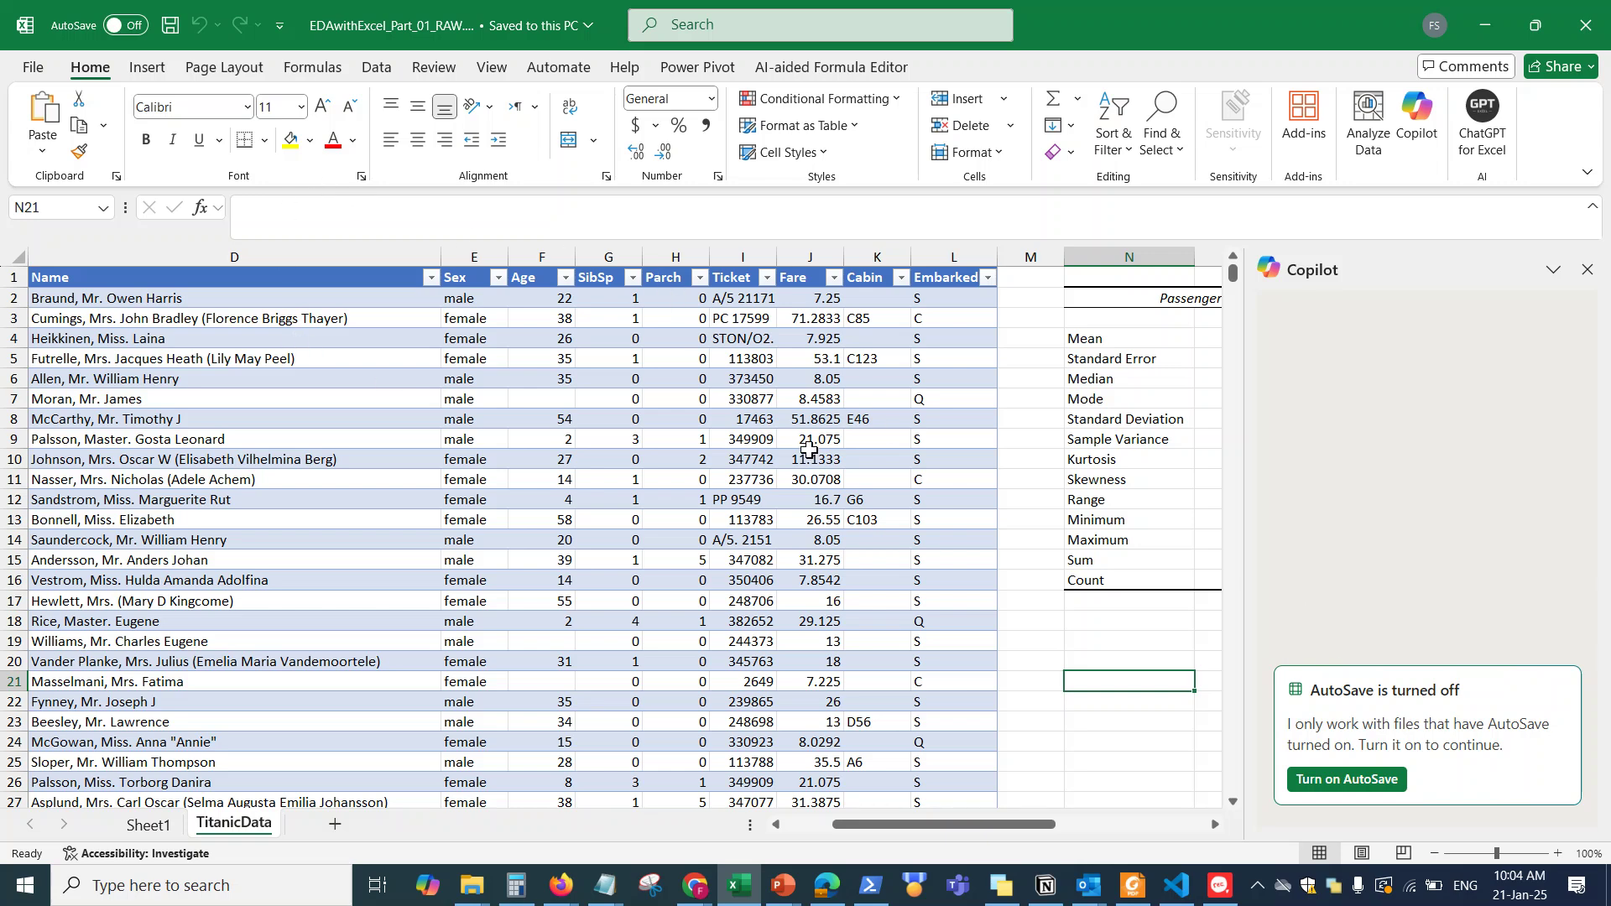
Step: Save a copy of the workbook as EDAwithExcel_Part_01_RAW_3.xlsx in the AI_Machine_Learning_Training Course folder, without replacing the existing RAW_2 file
left_click(35, 74)
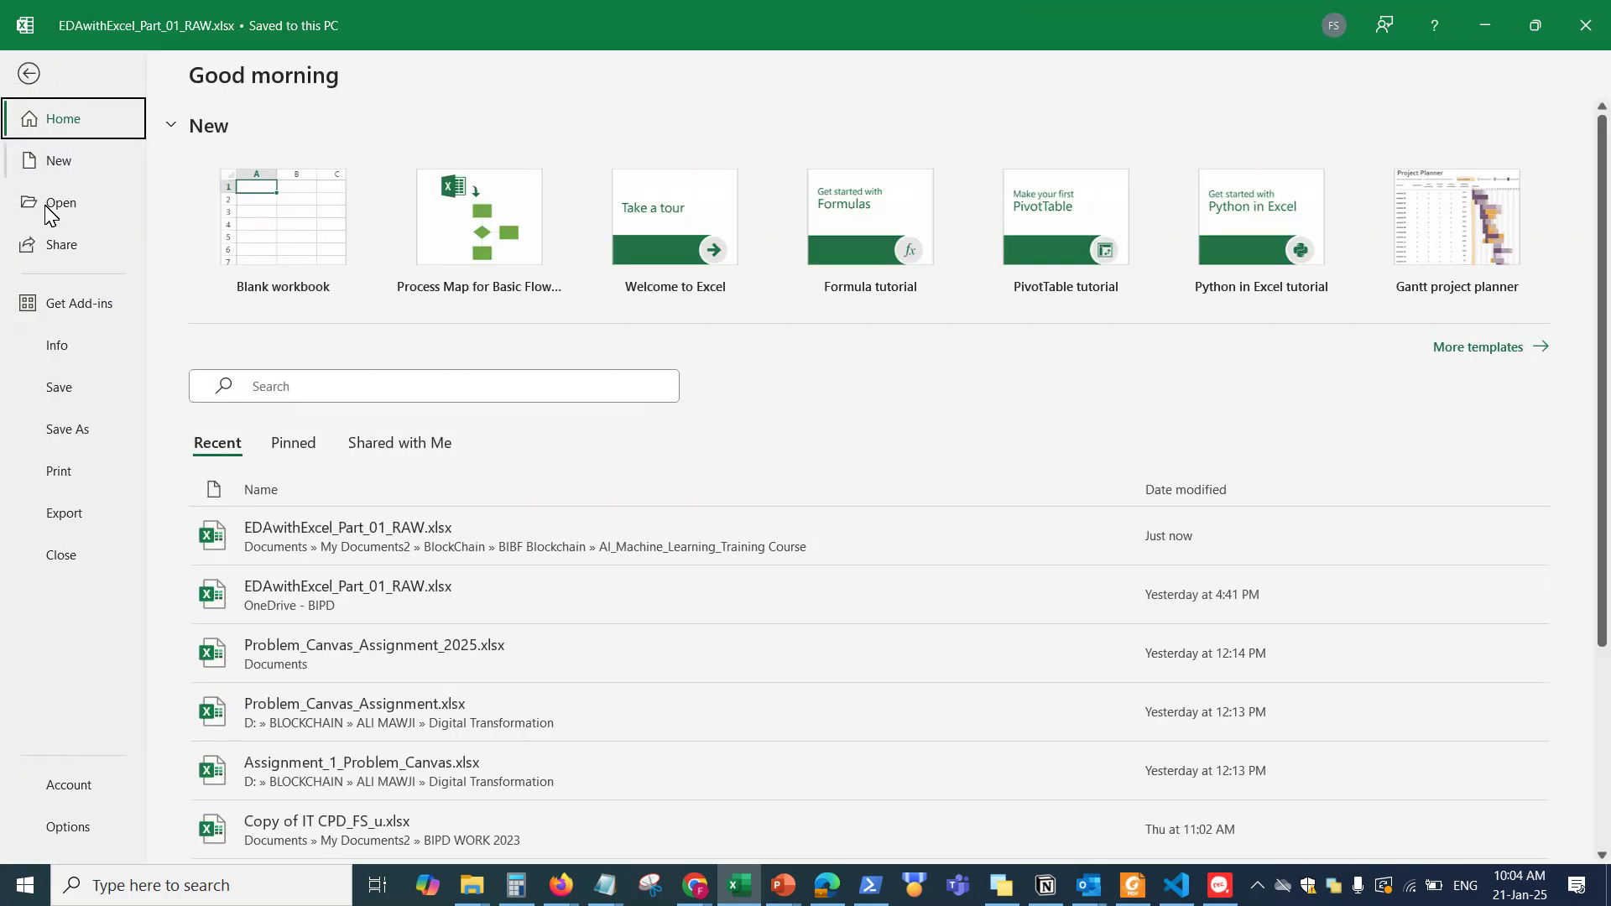
left_click(72, 432)
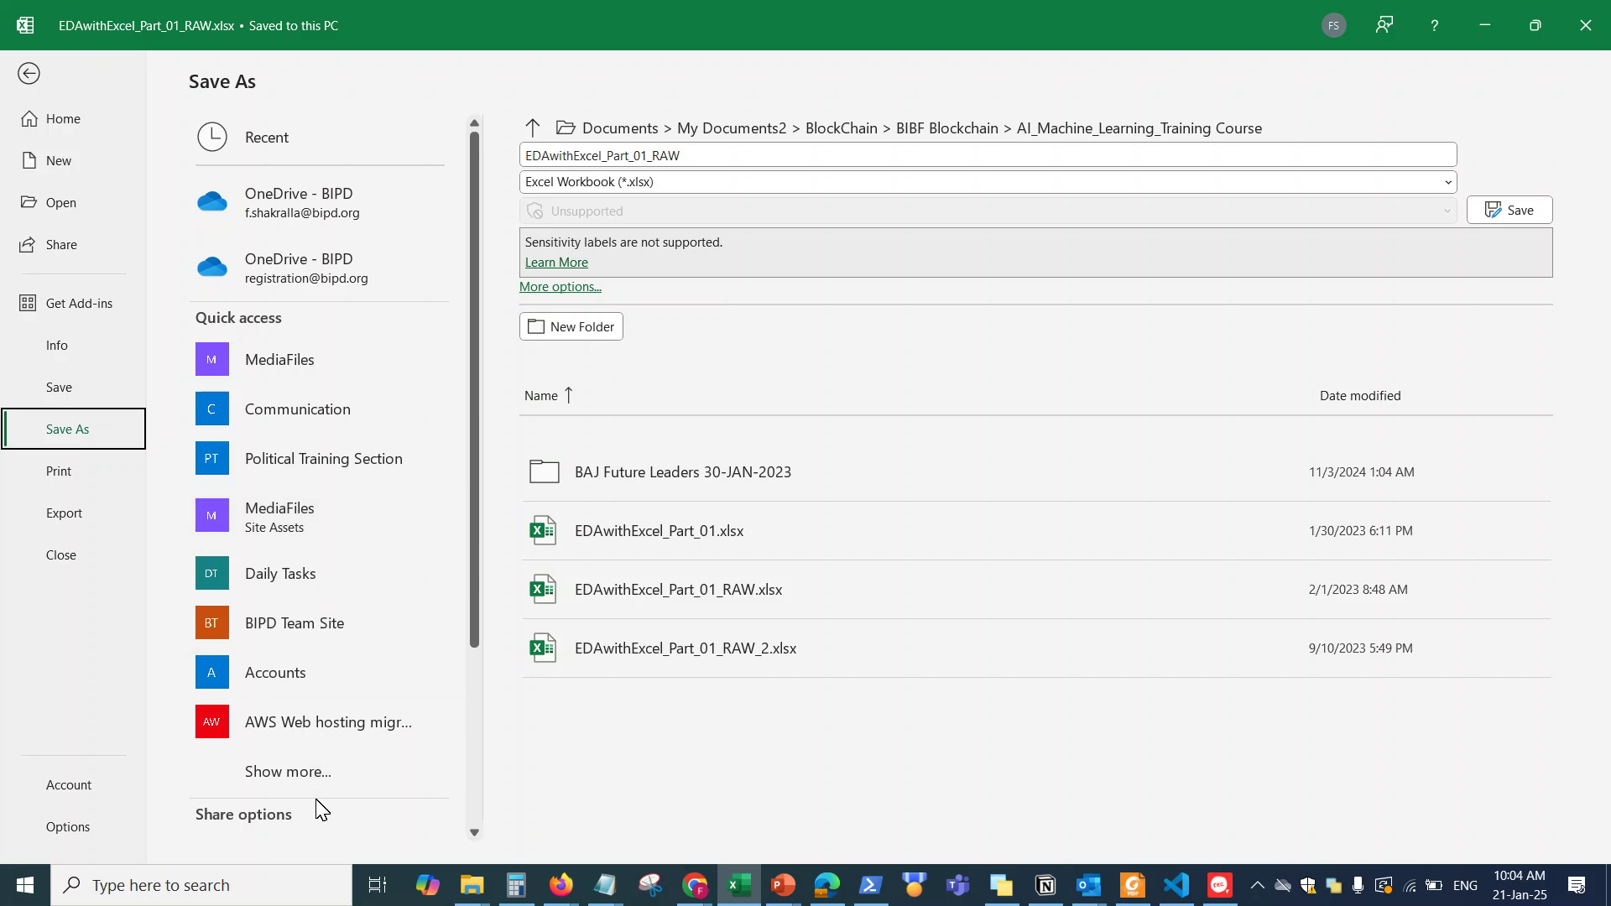
scroll(331, 738, "down", 3)
left_click(268, 812)
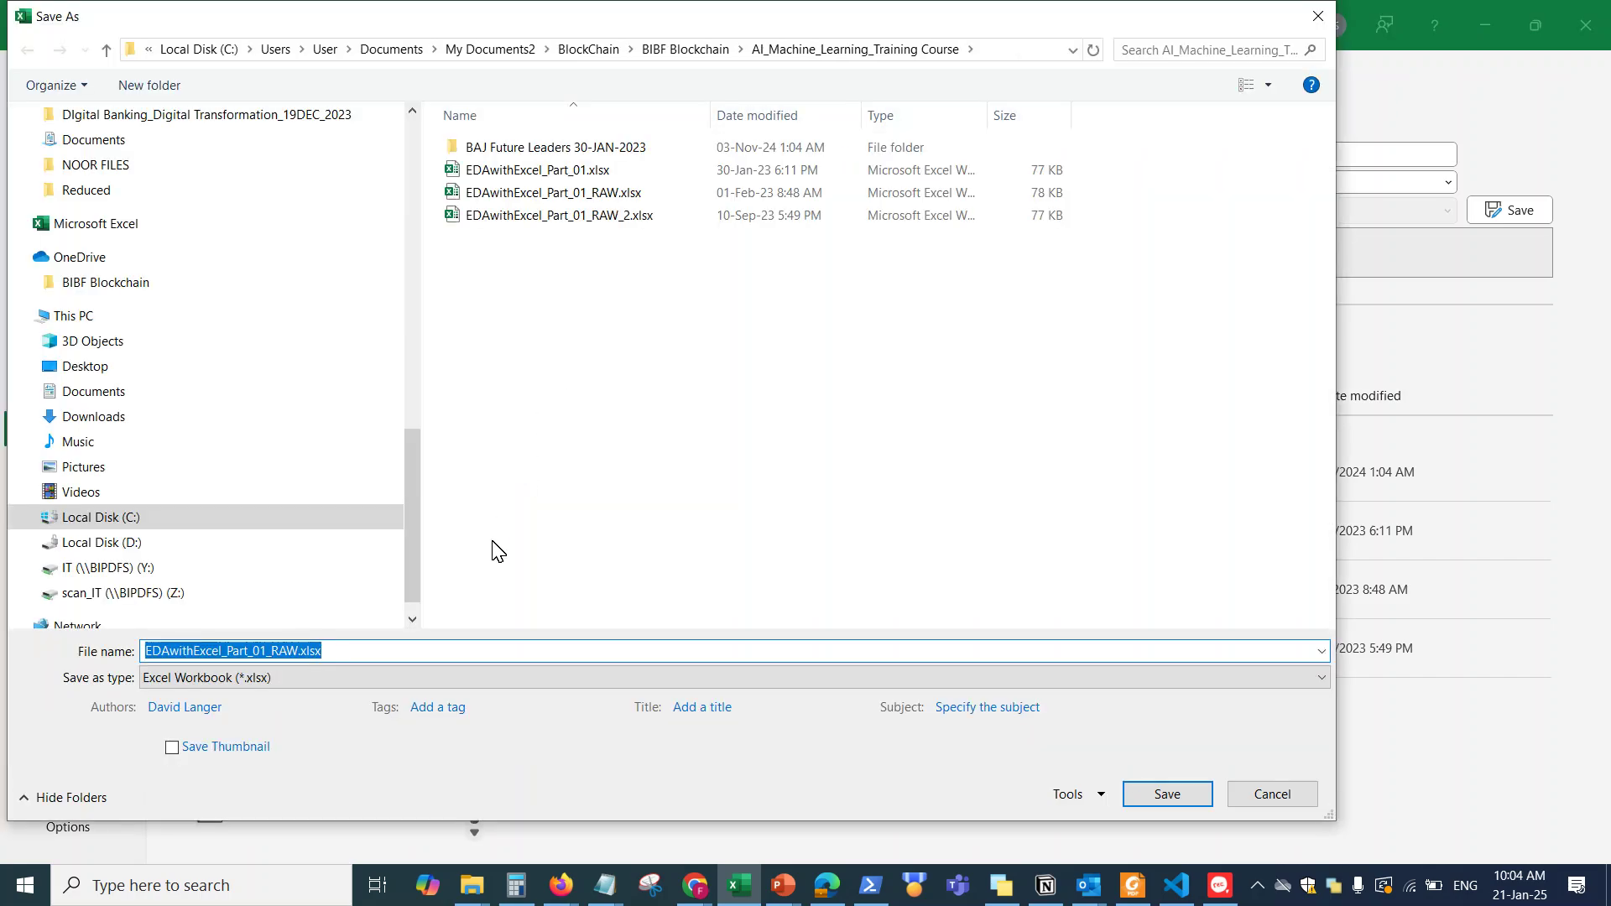
key("End")
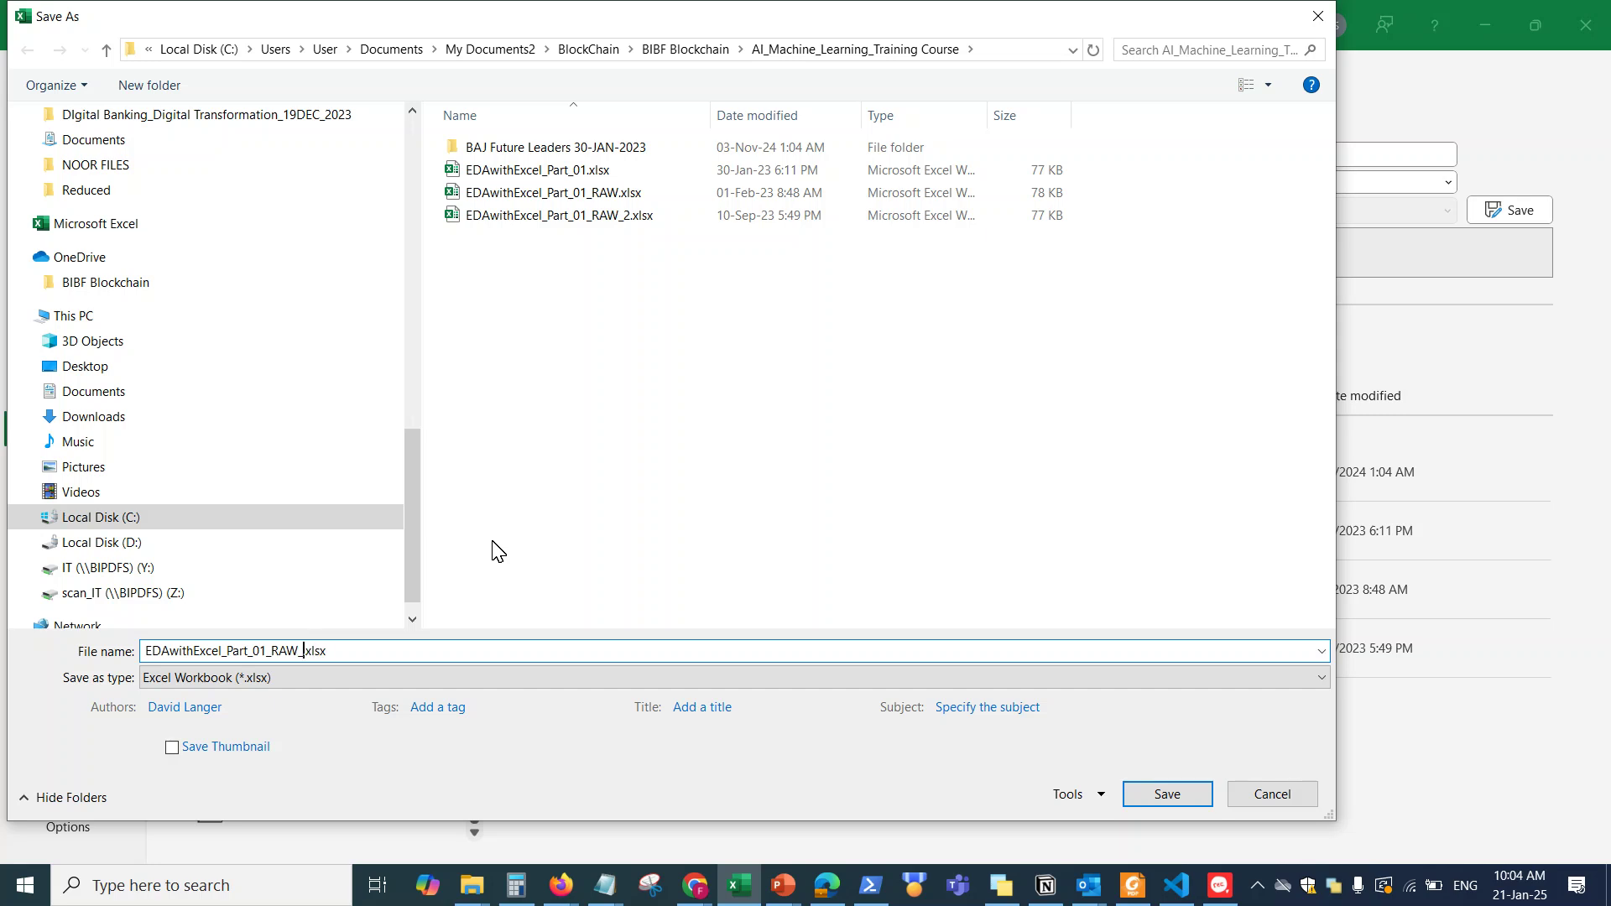
type("2")
key("Return")
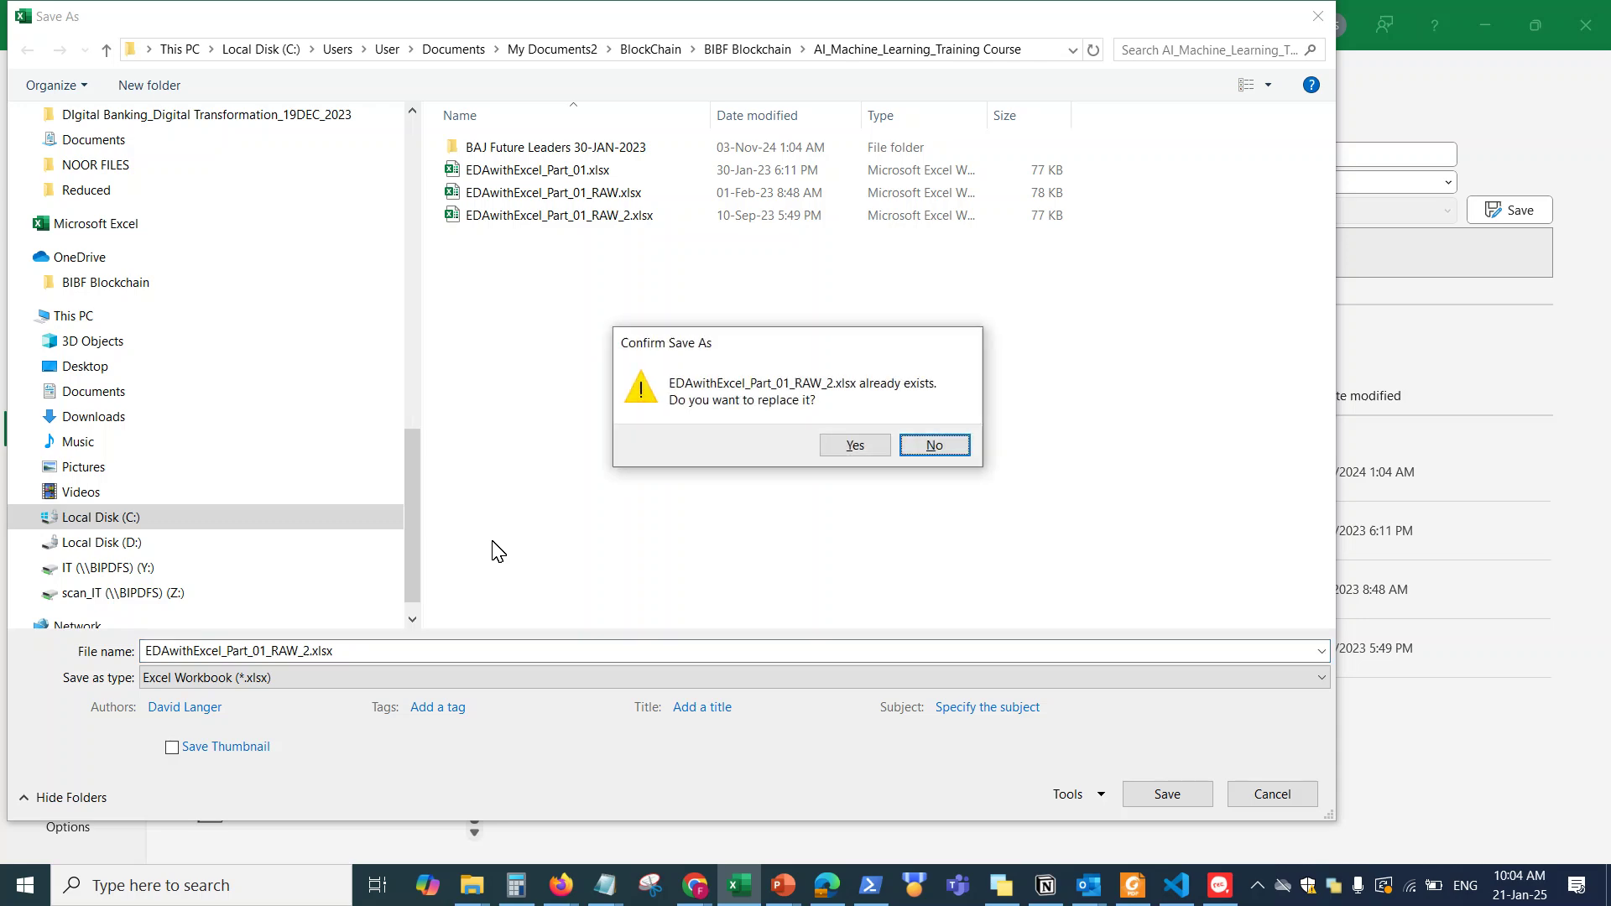
left_click(935, 447)
left_click(618, 649)
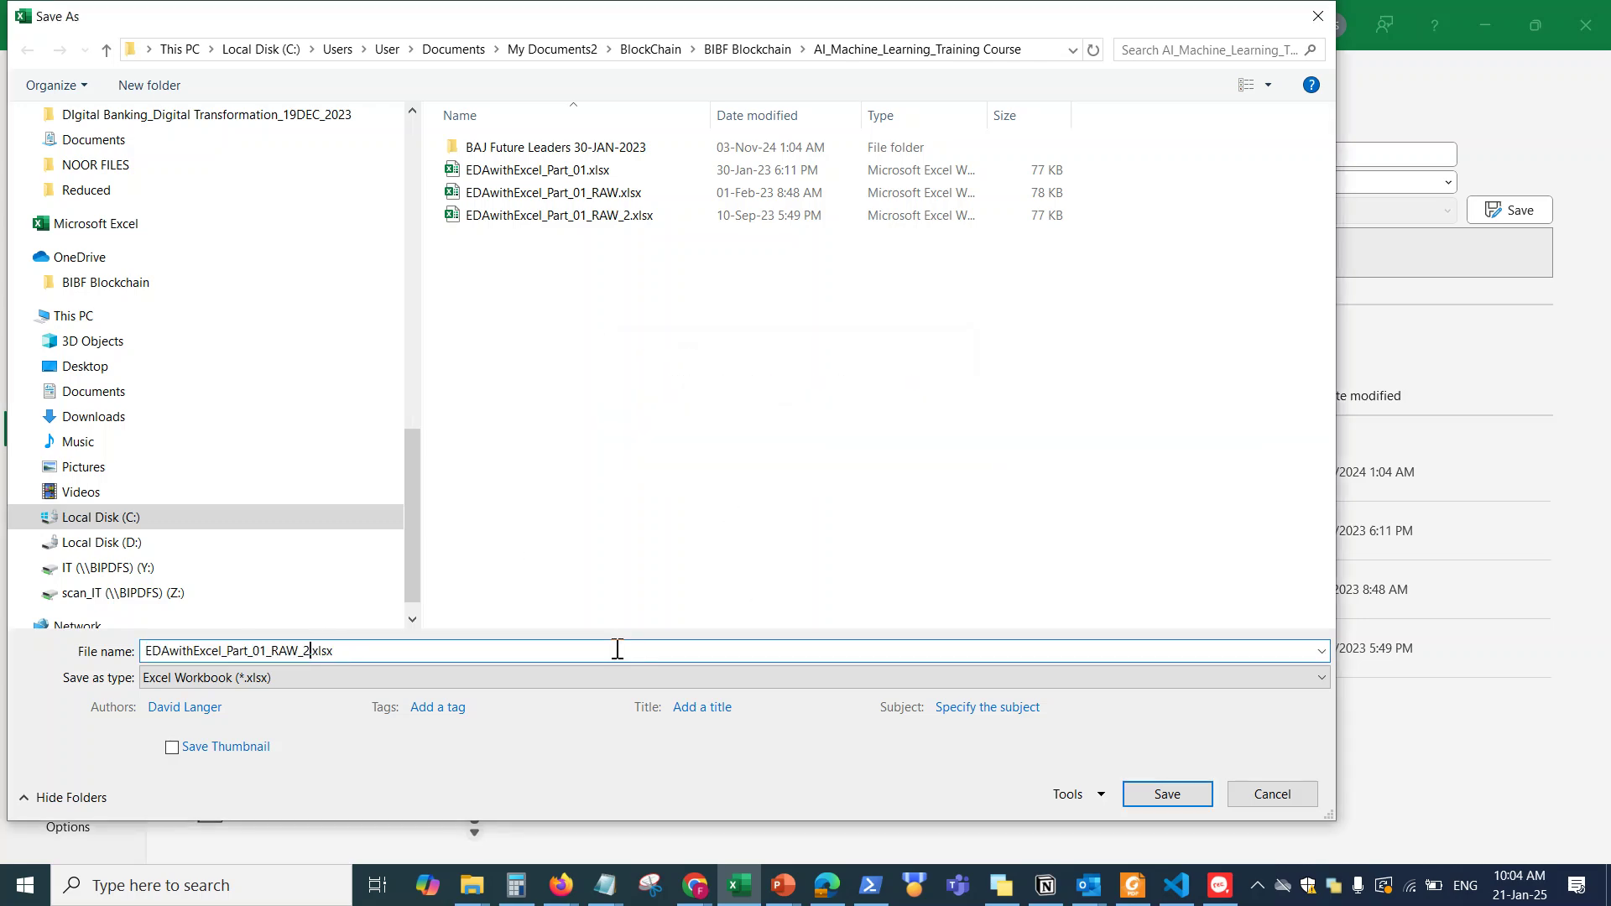
type("3")
key("Return")
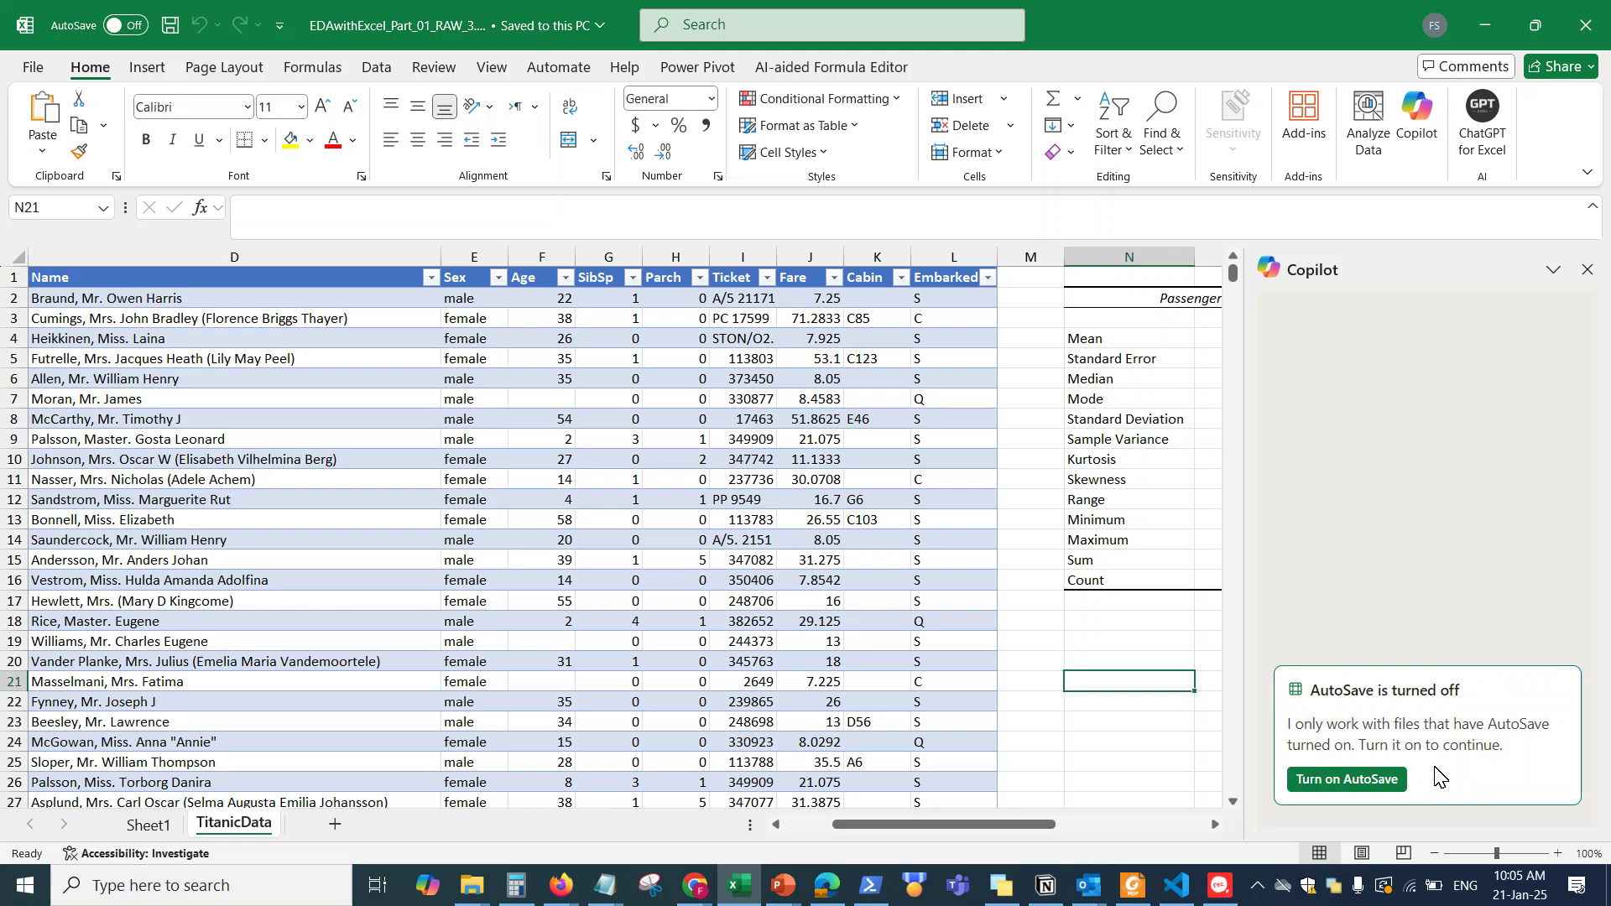
Step: Turn on AutoSave for the workbook by uploading it to the first OneDrive - BIPD account
left_click(1360, 781)
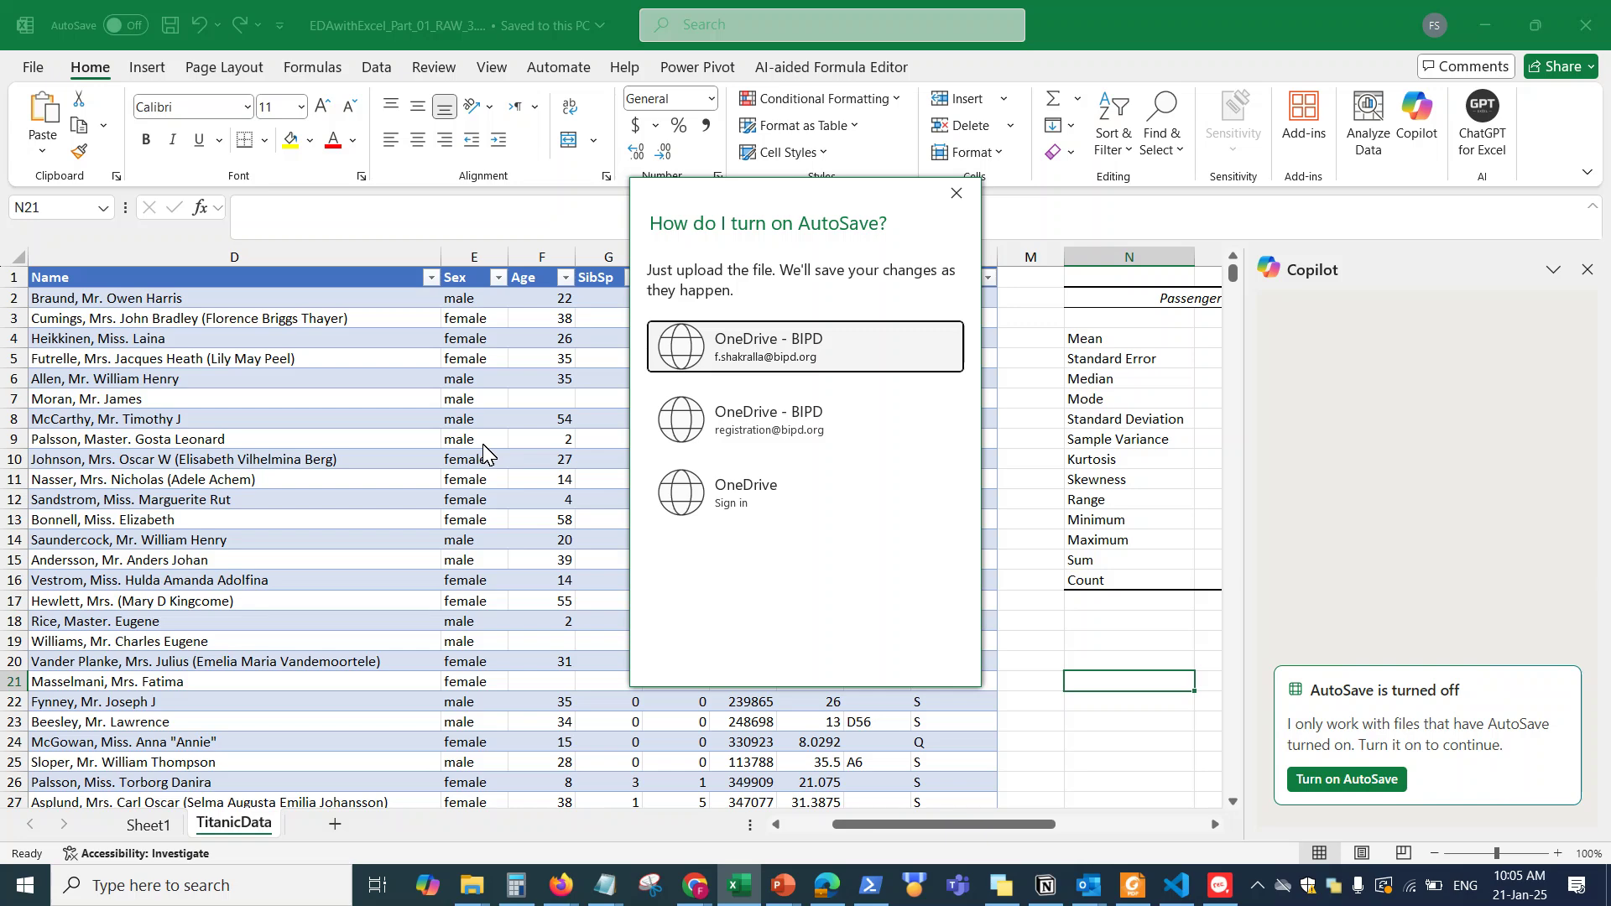
left_click(737, 351)
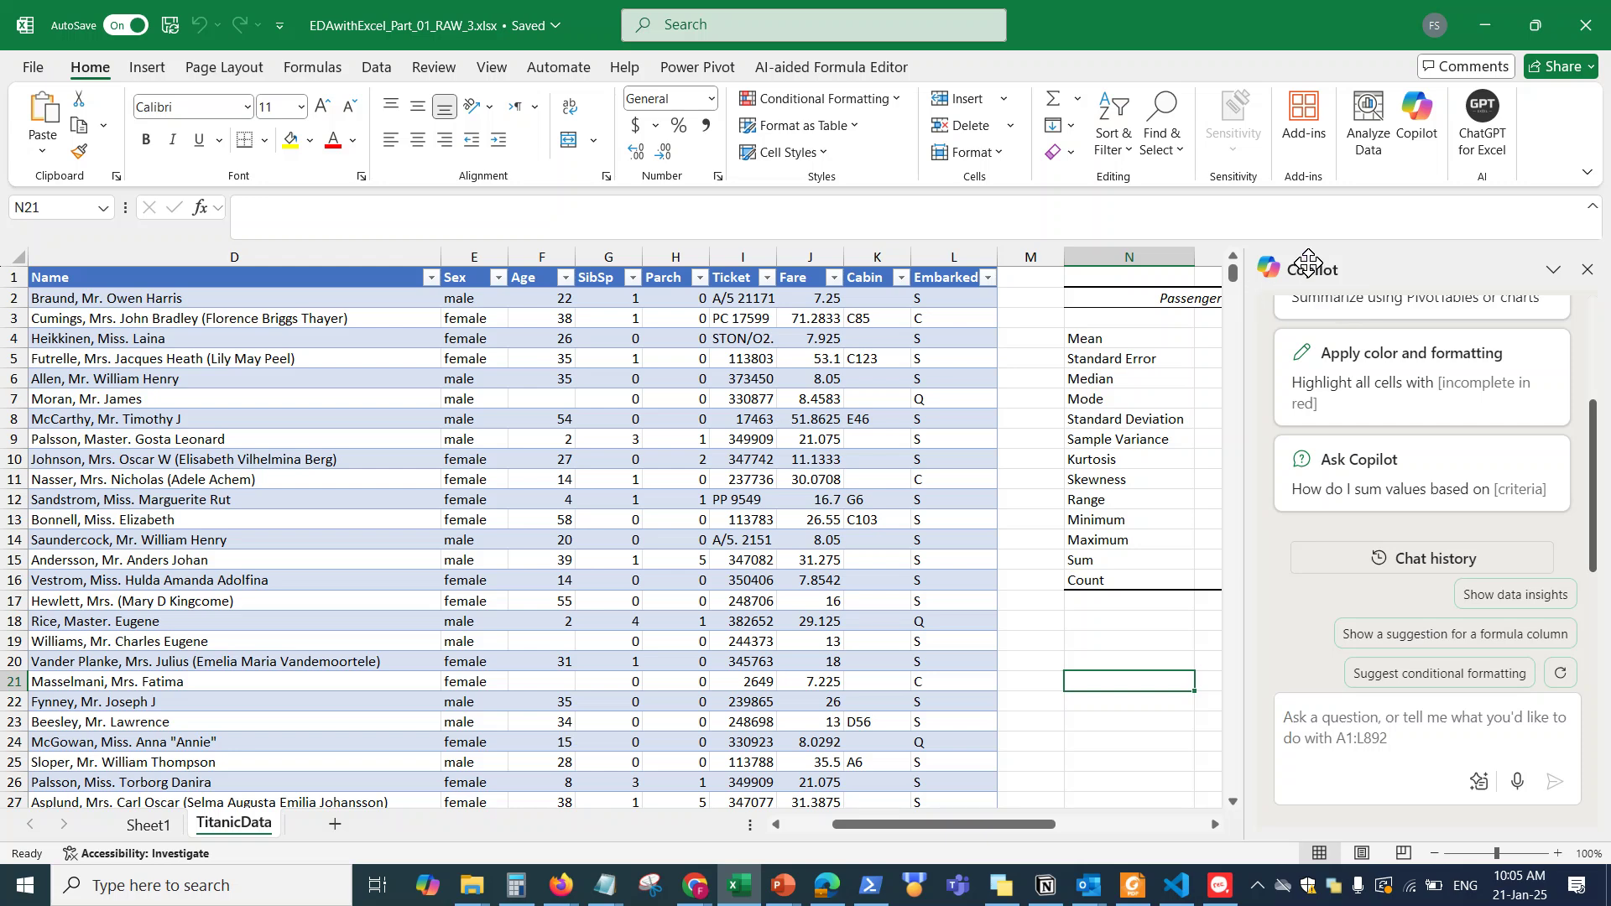
left_click(1126, 729)
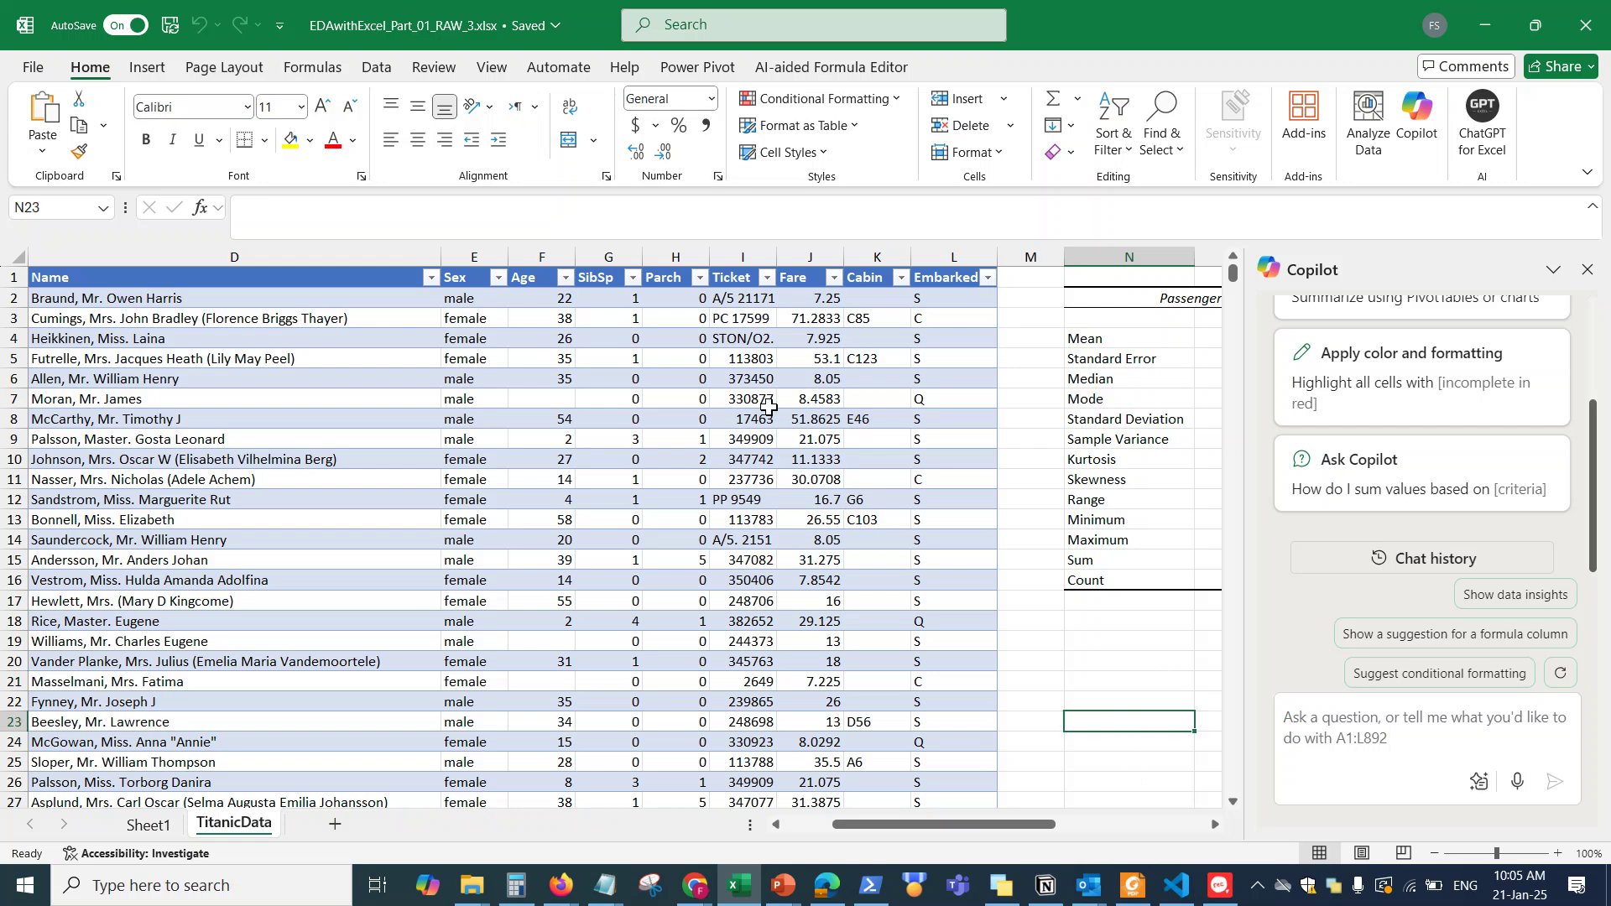
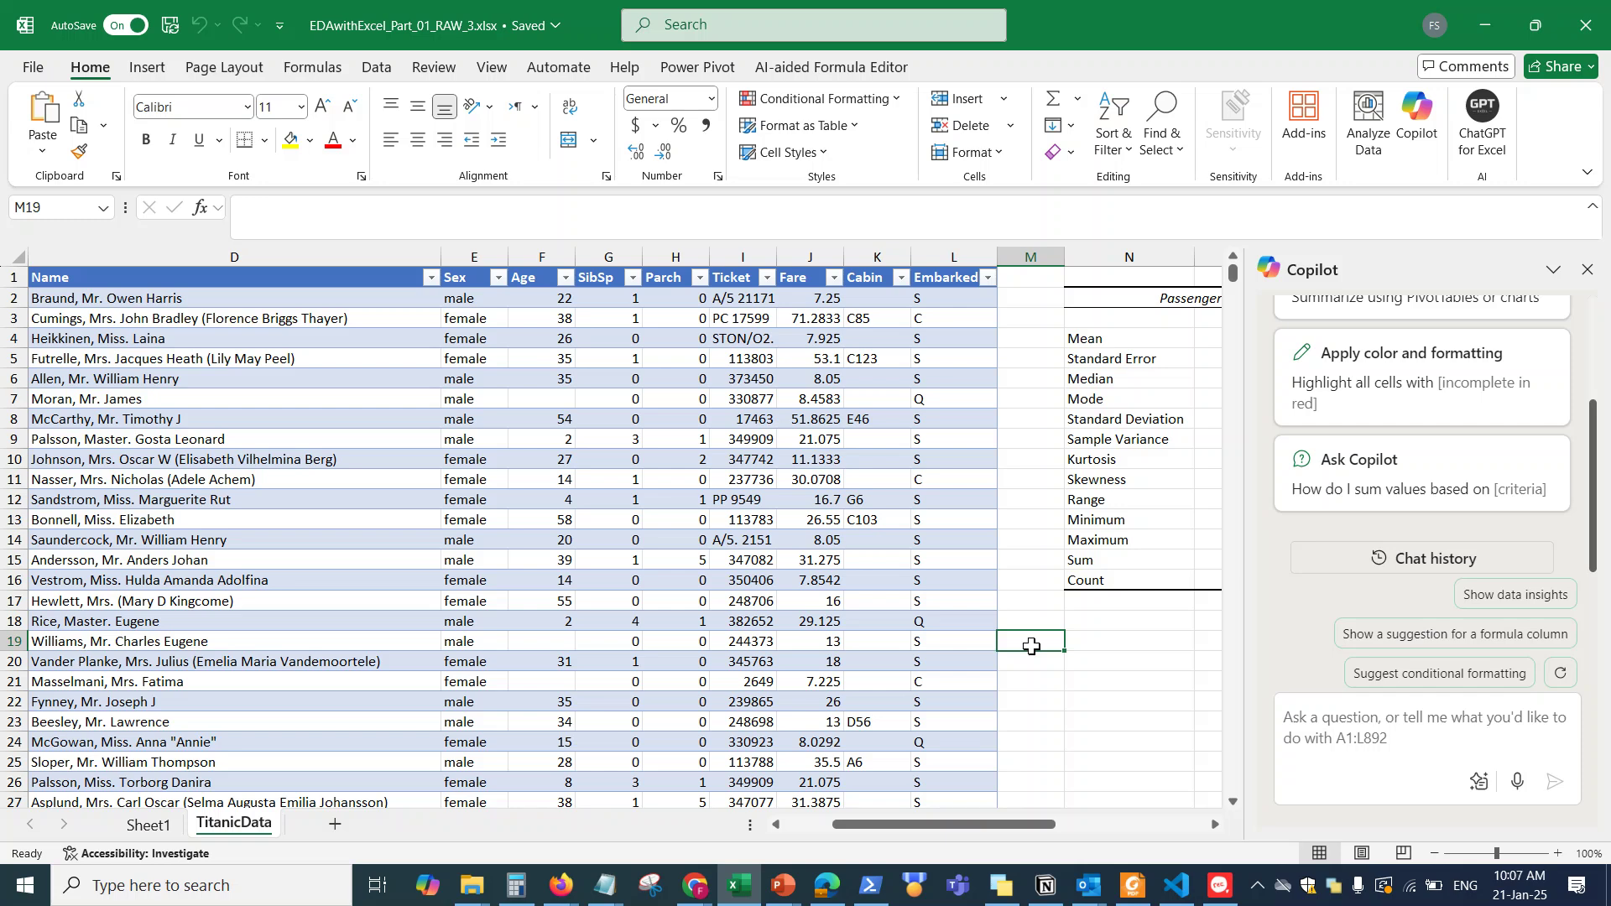
left_click(1422, 739)
Step: In the Notepad prompt list, write "ChatGPT does not have direct access to your Excel file." as the first line, followed by blank lines
left_click(604, 886)
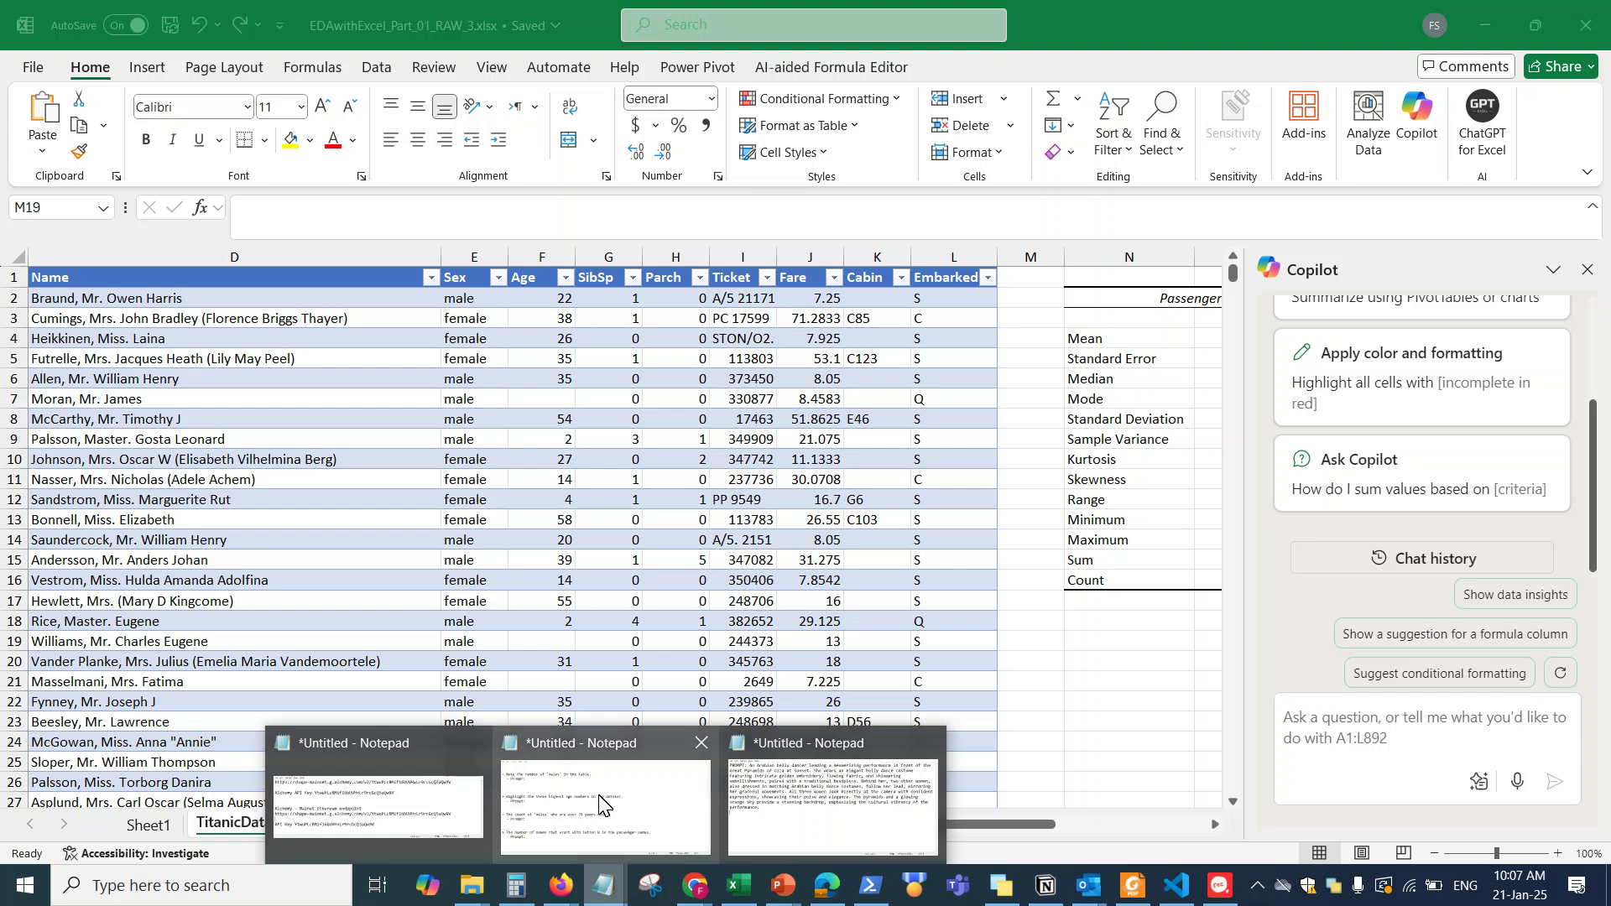
left_click(601, 801)
type("ChatGPTd")
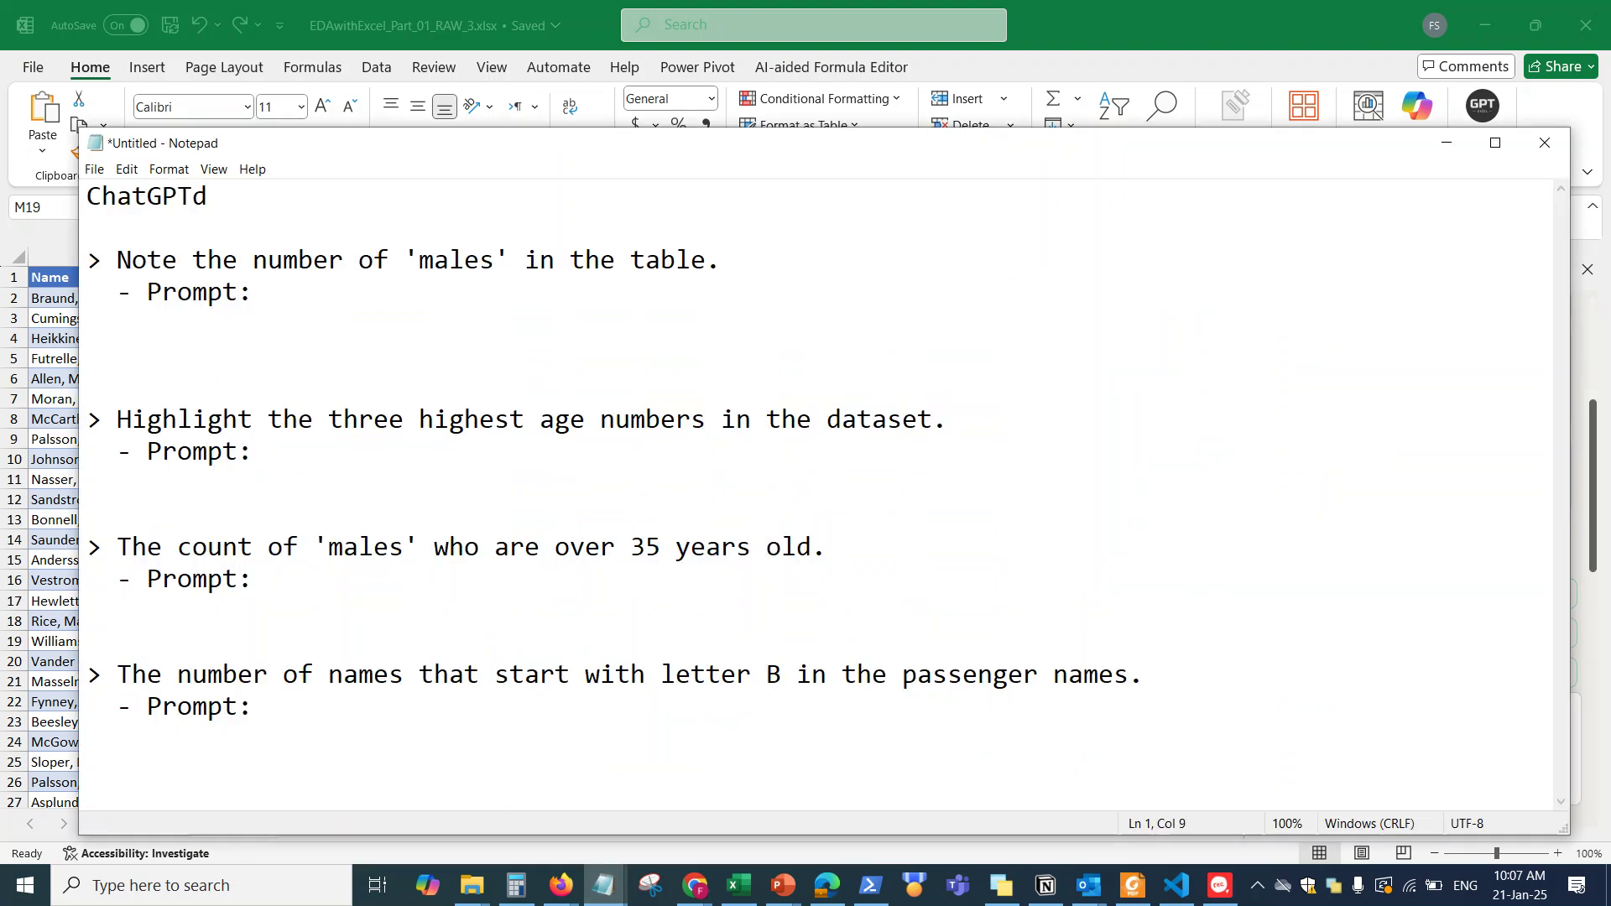
key("BackSpace")
type("does not have")
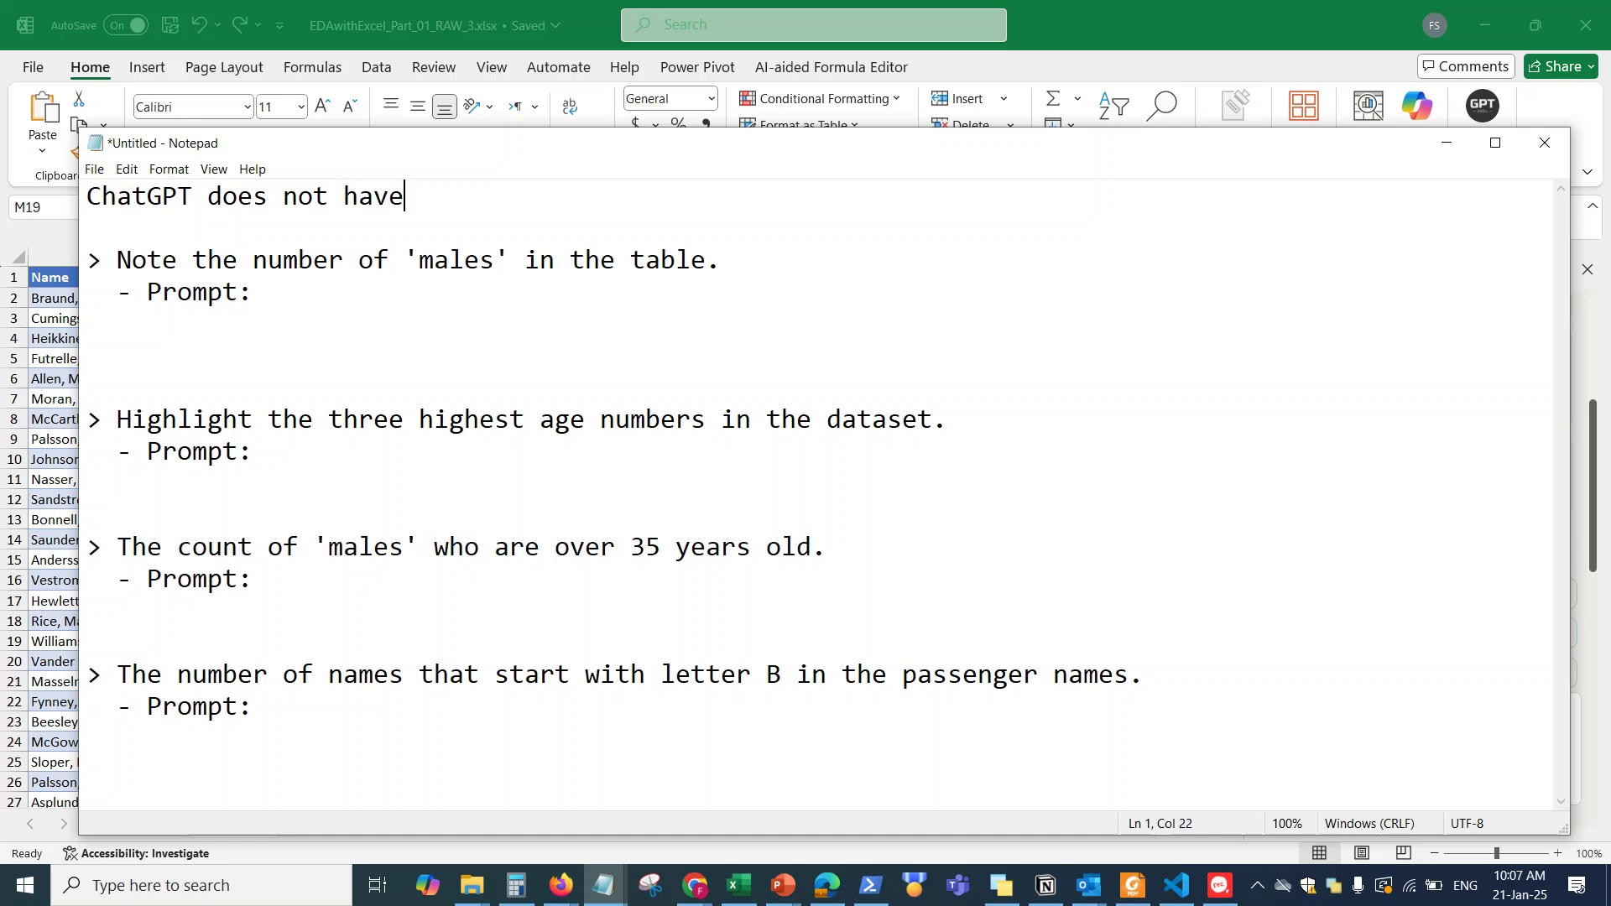
type(" direct access to yo")
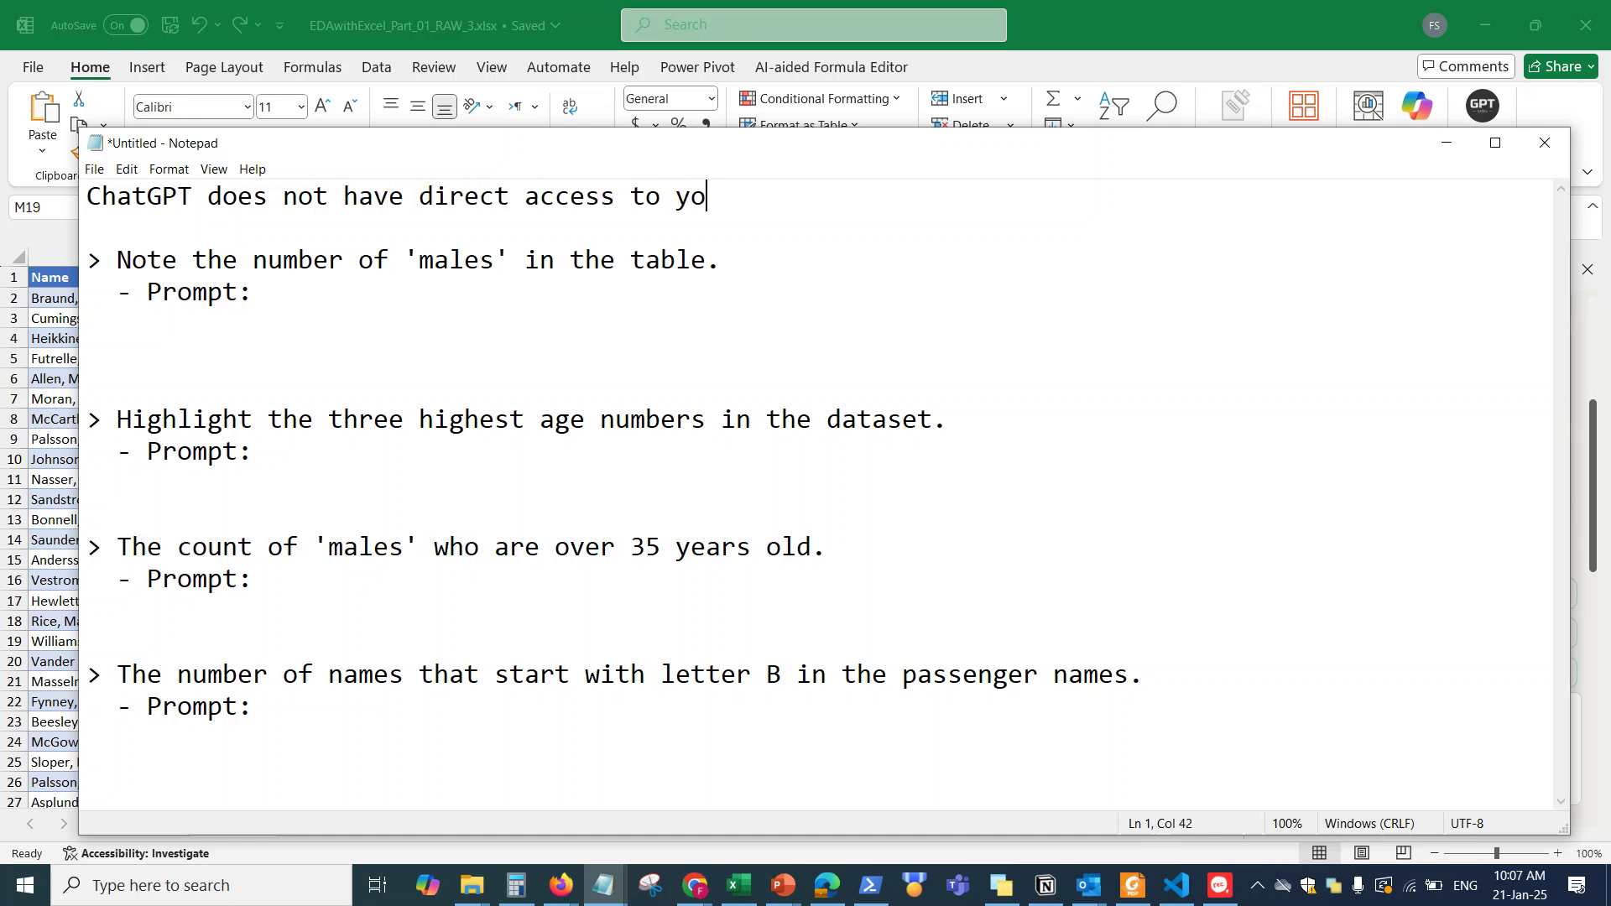
type("ur Excel file.")
key("Return")
key("Return")
key("Return")
key("Return")
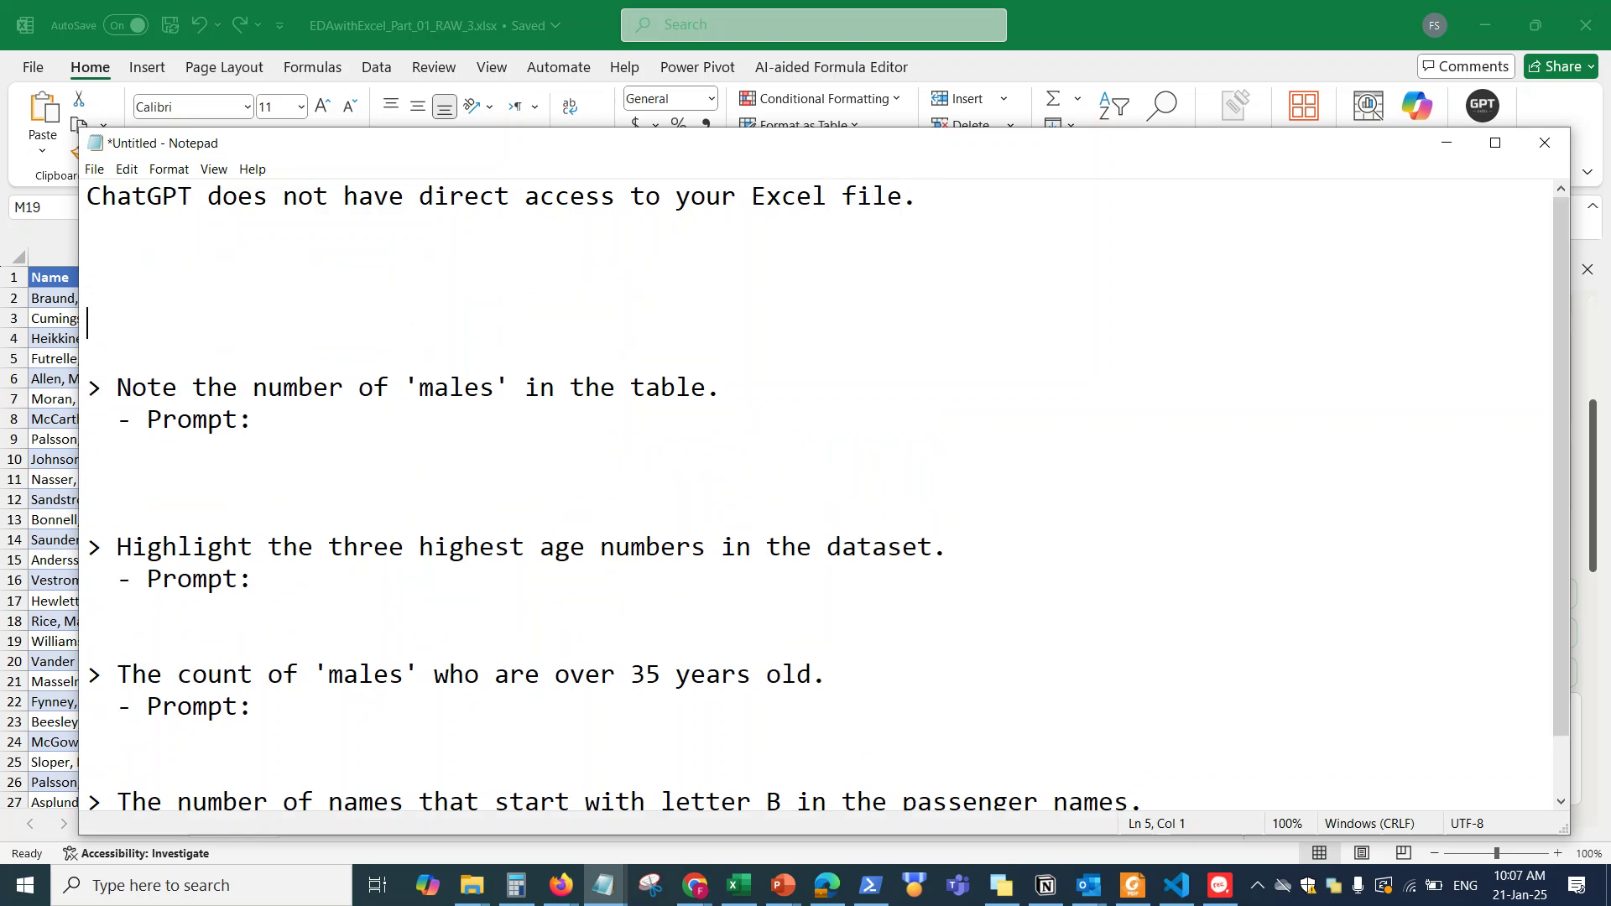
Step: Add the note "Copilot has direct access to your Excel file on the cloud, and can suggest analysis and formulas for you." below the ChatGPT note
left_click(937, 207)
key("Return")
key("Return")
type("Copilot")
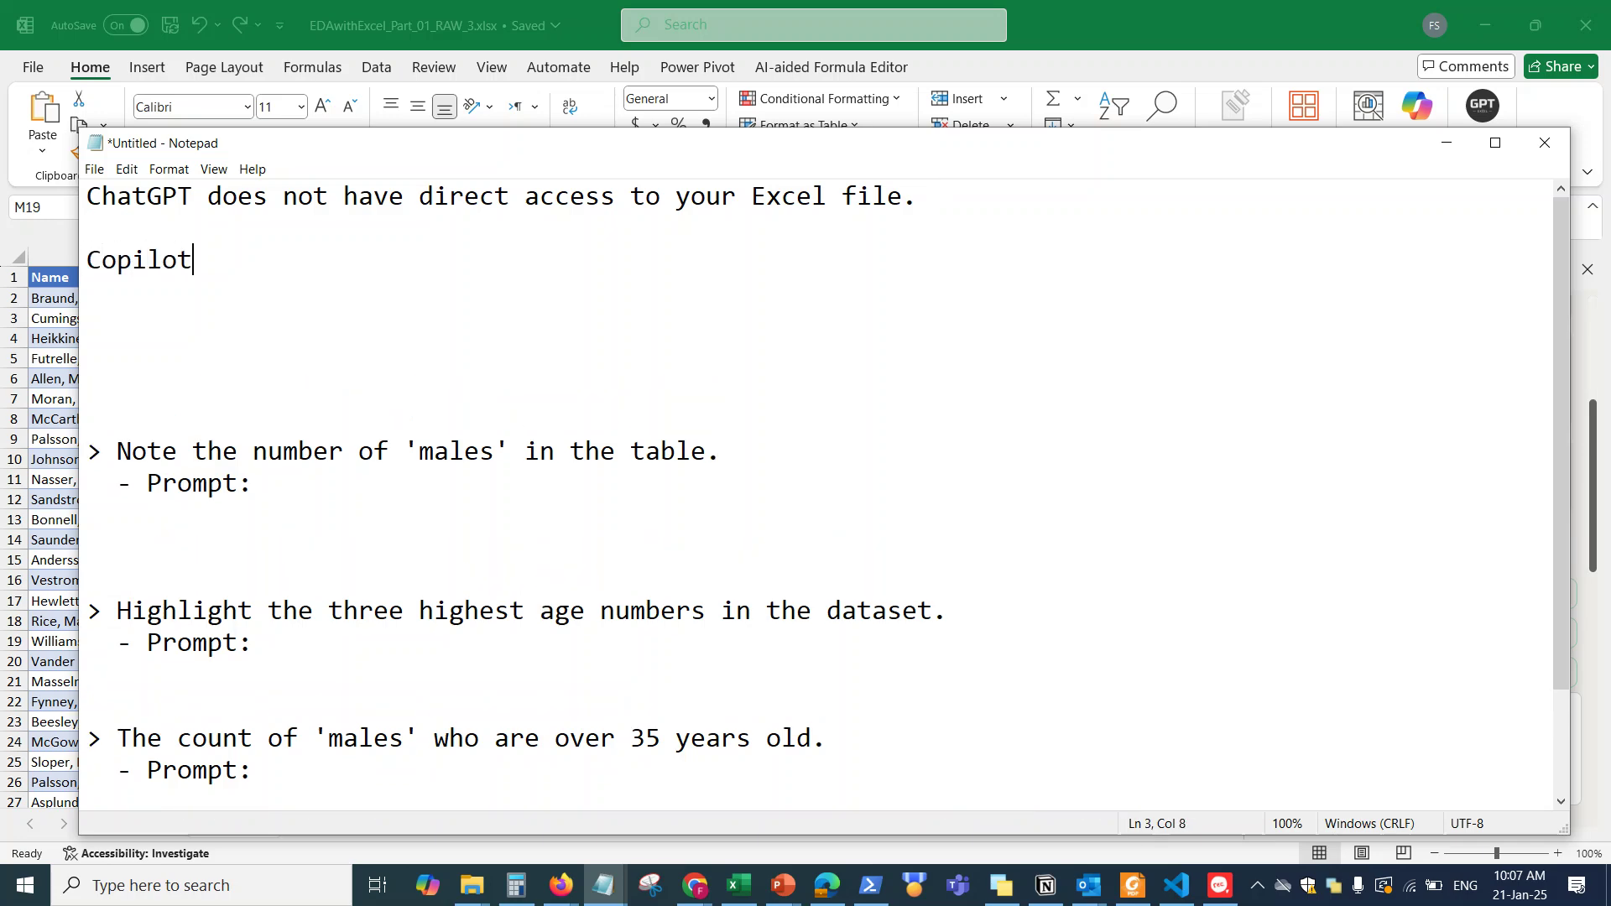
type(" has direc")
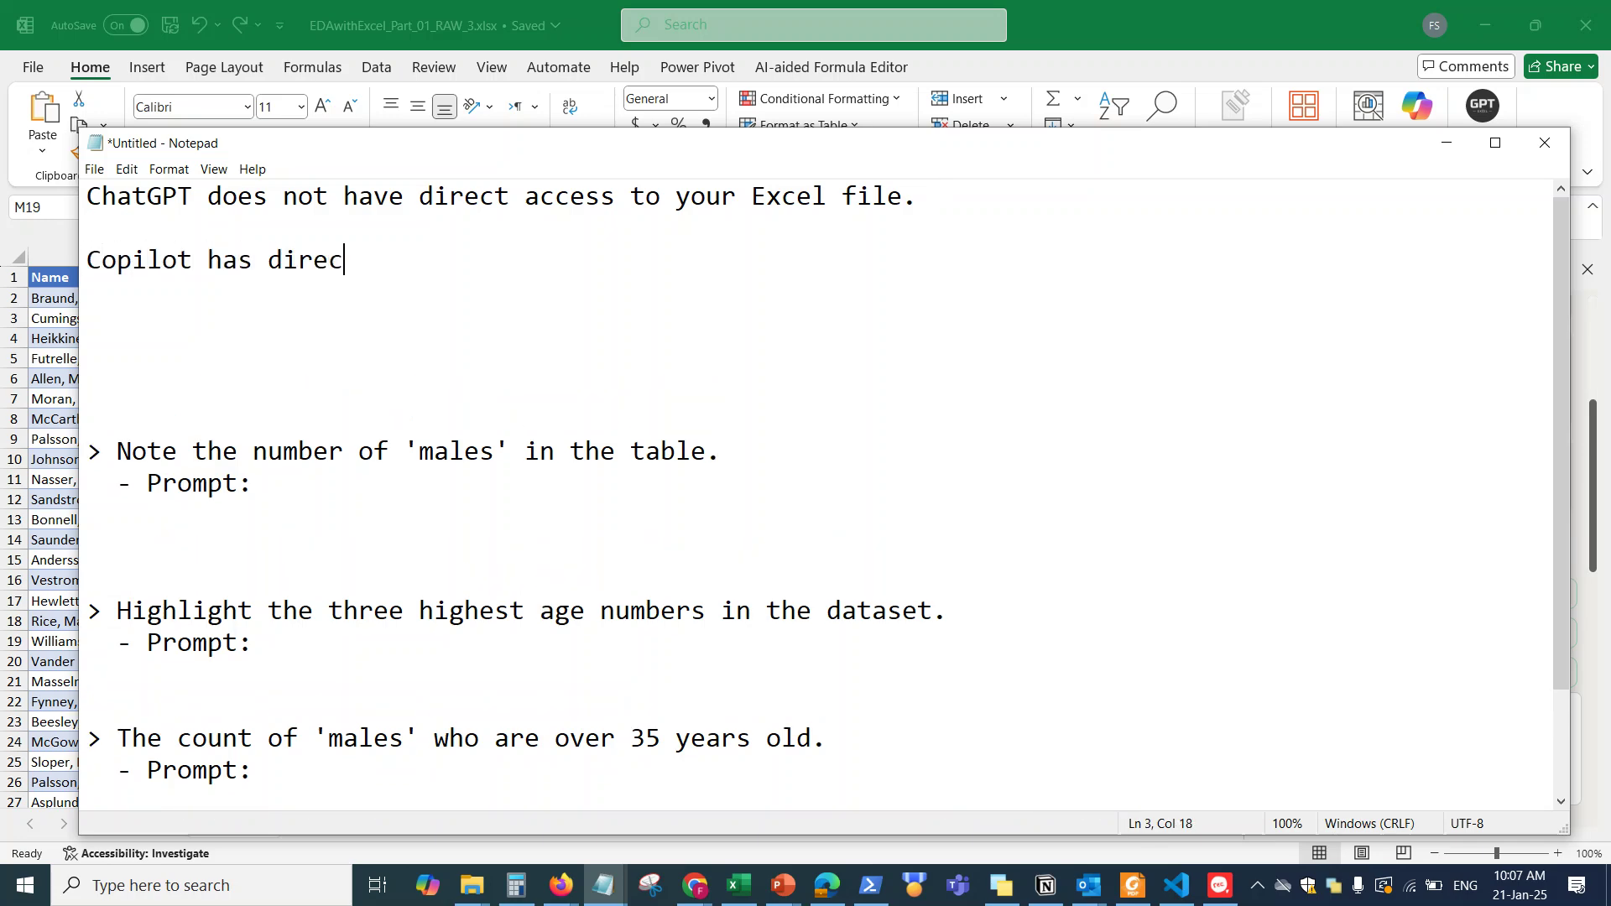
type("t access to y")
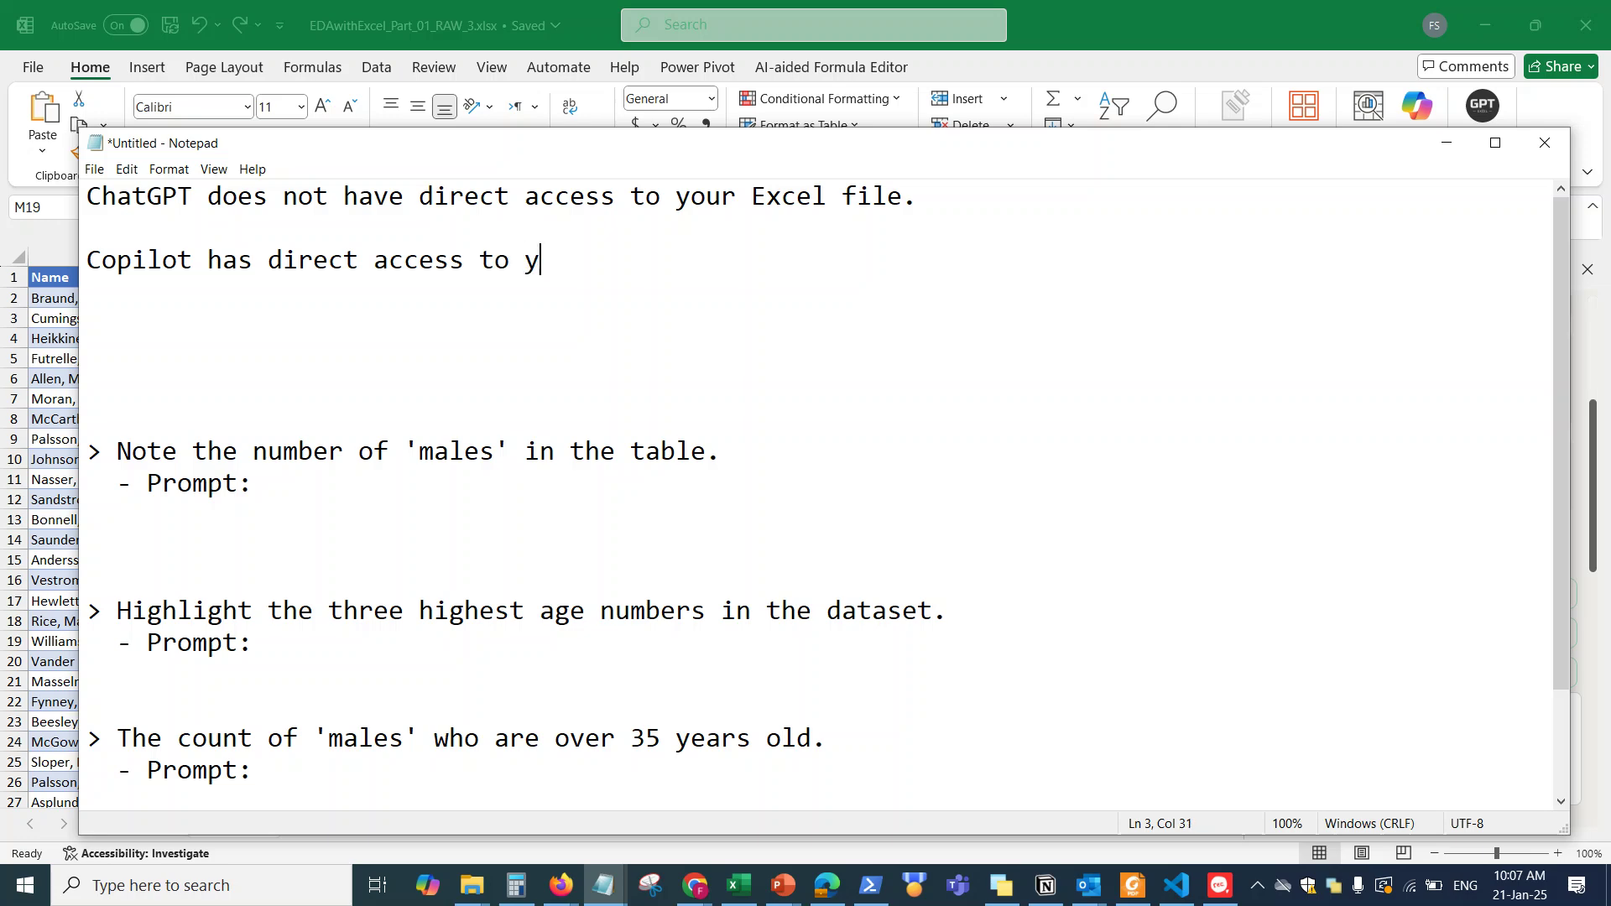
type("our Excel file")
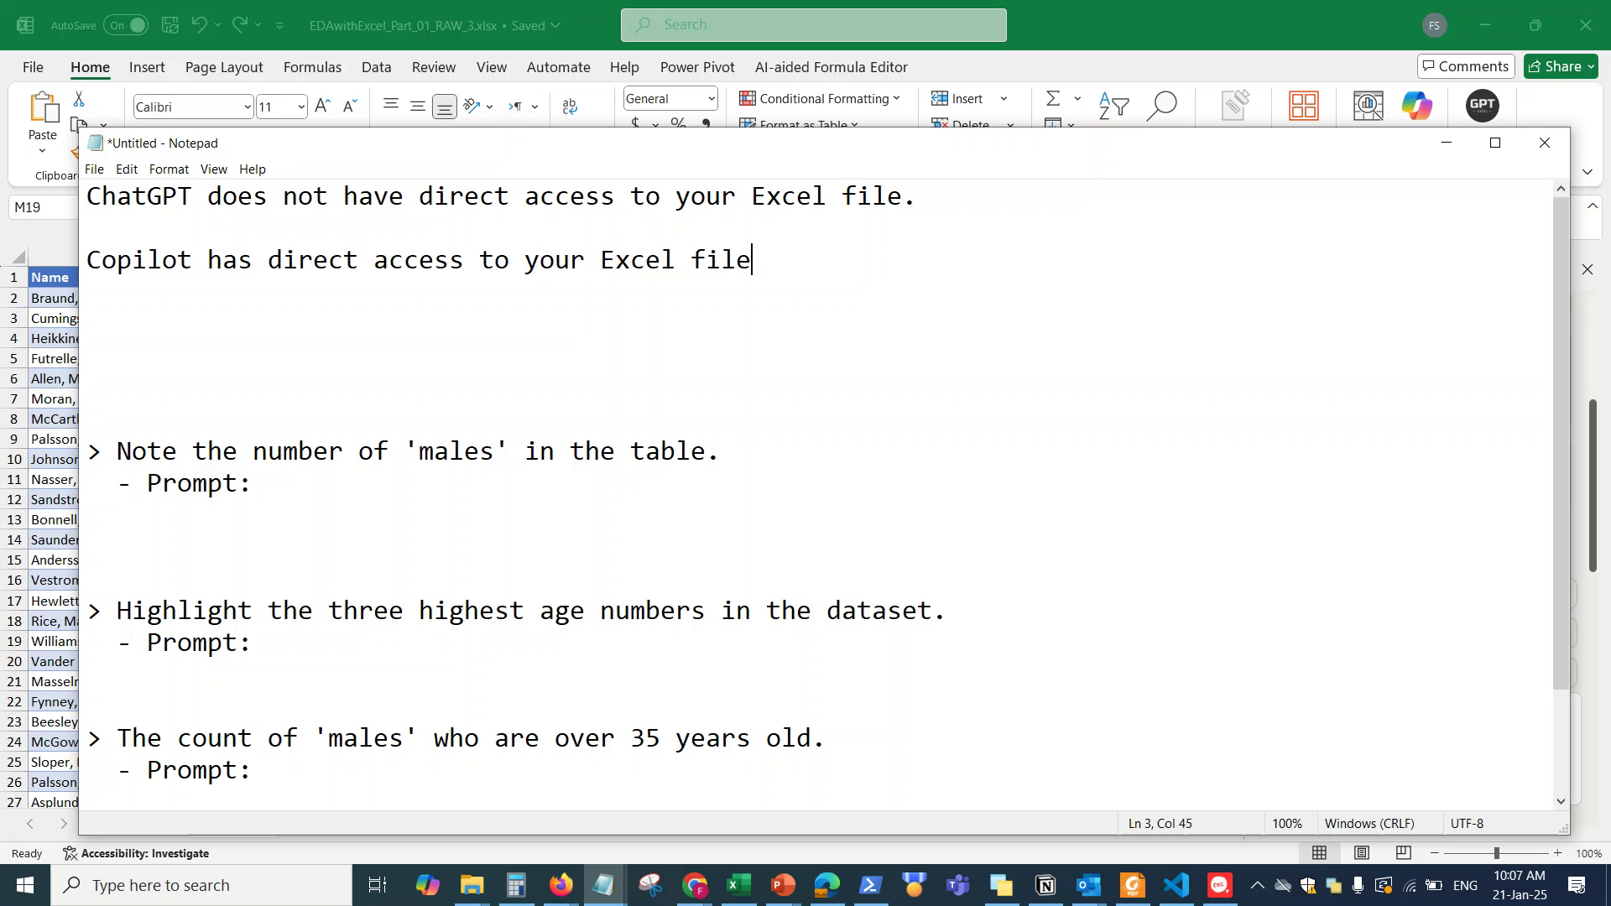
type(" on the cloud, ")
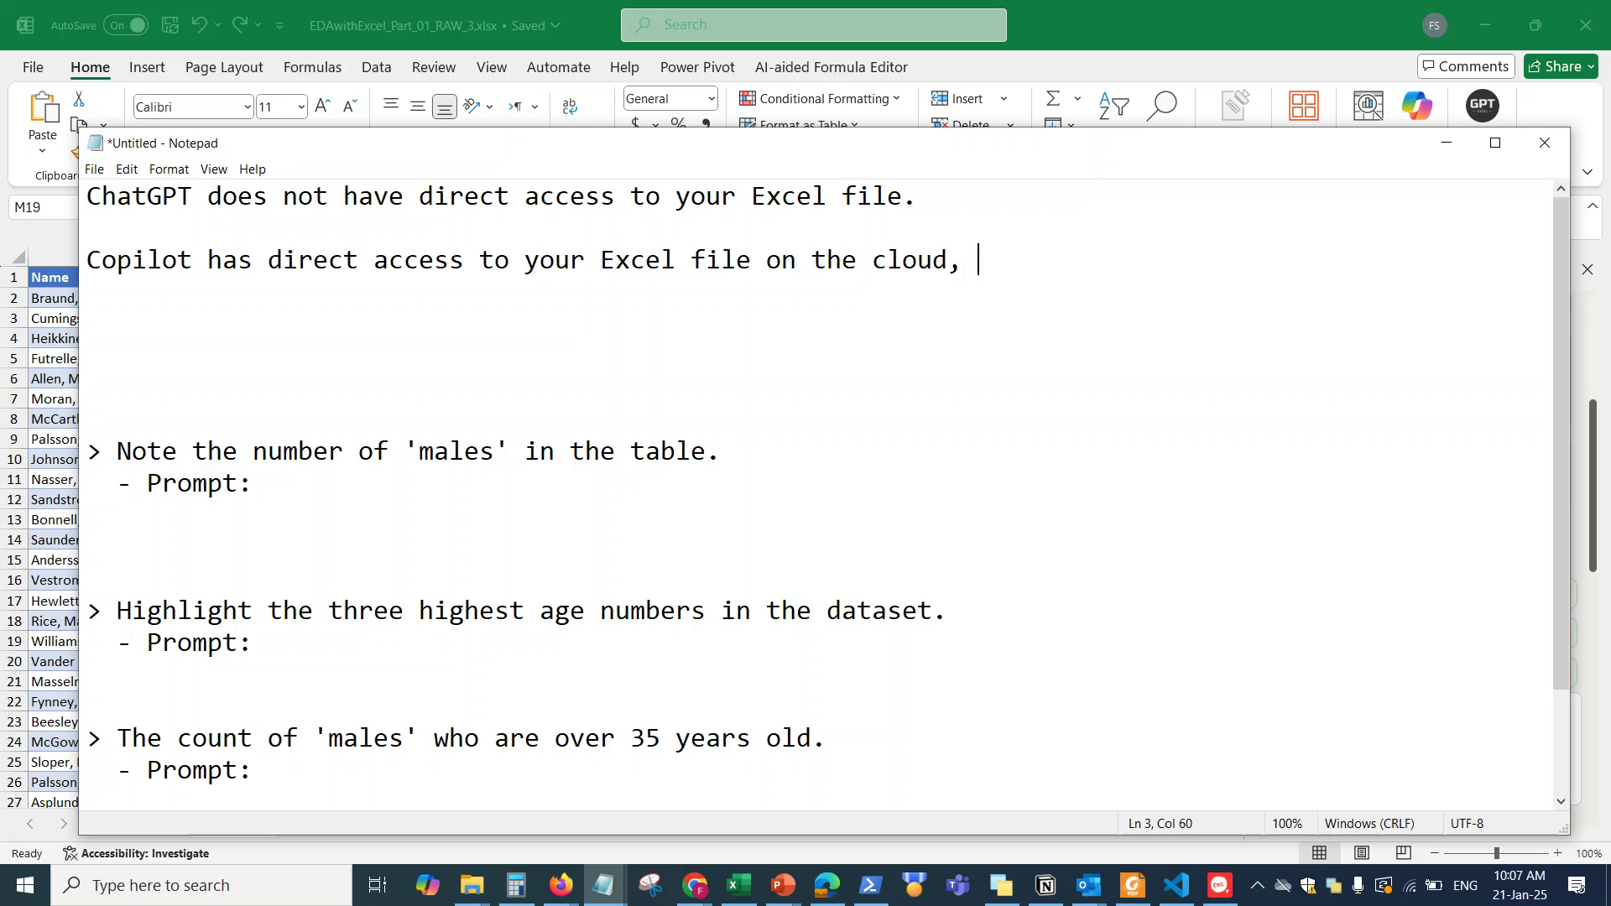
type("and can suggest ")
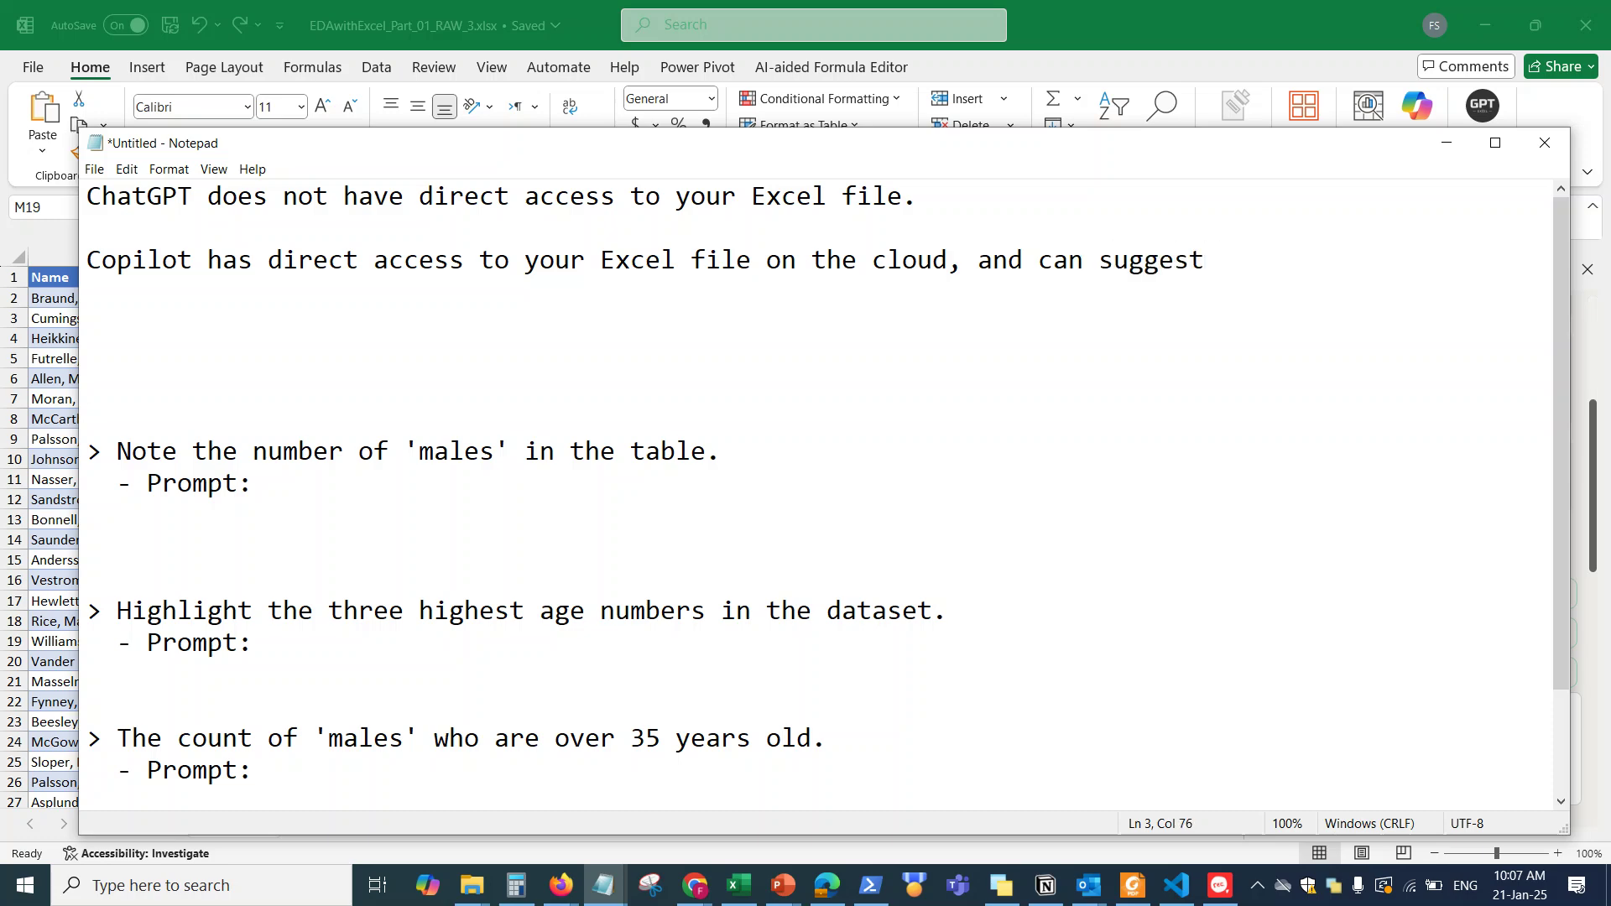
type("analysis and ")
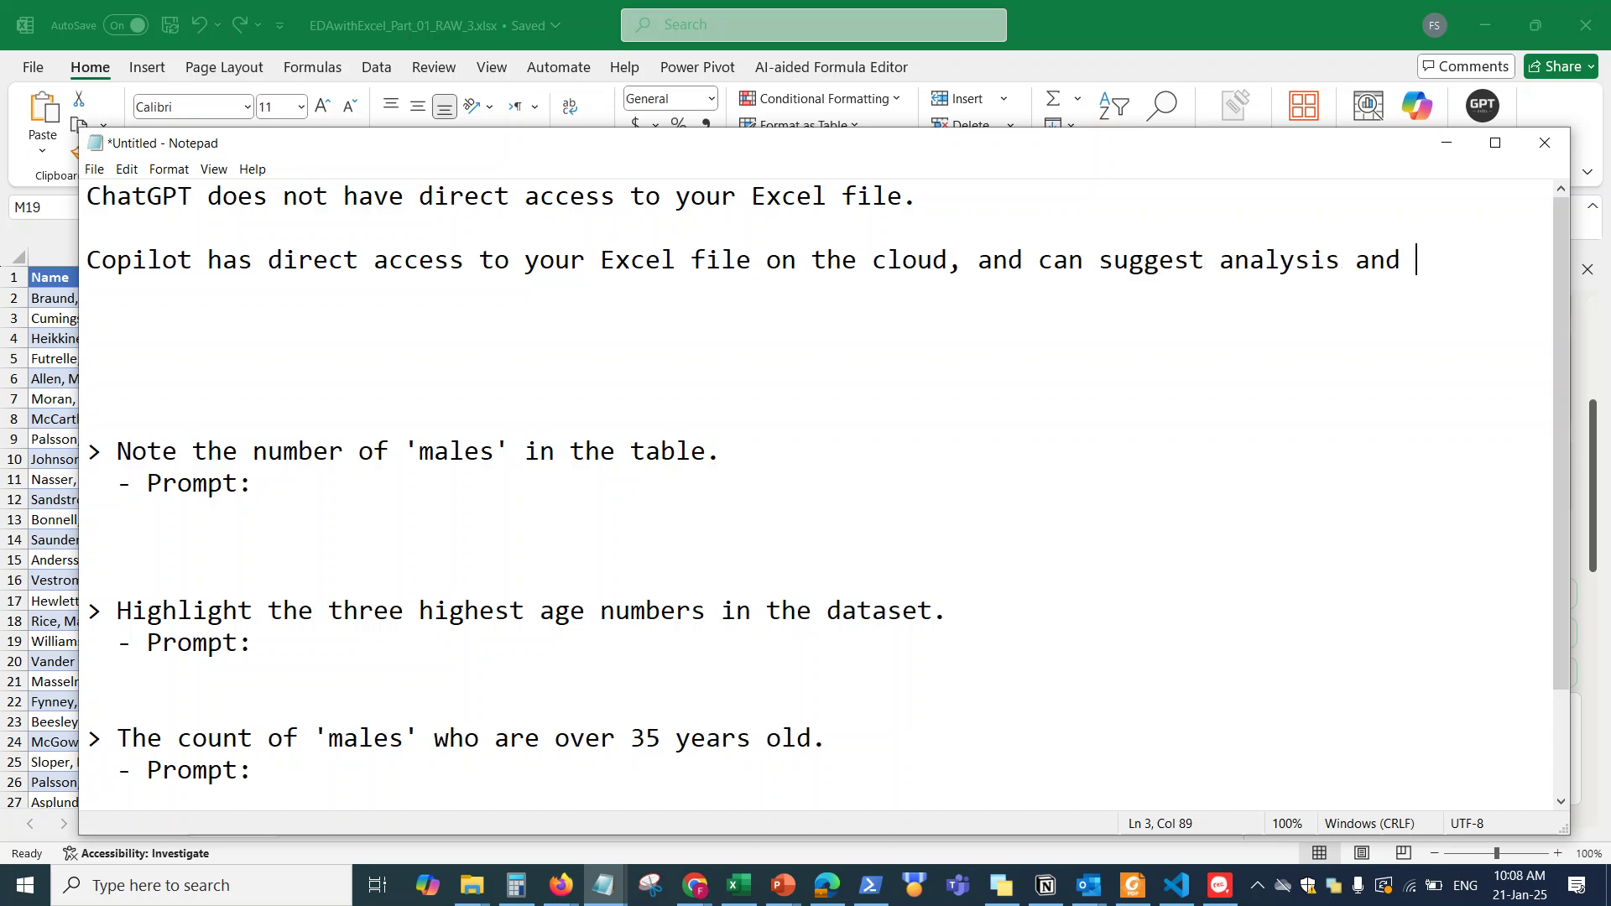
type("formulas")
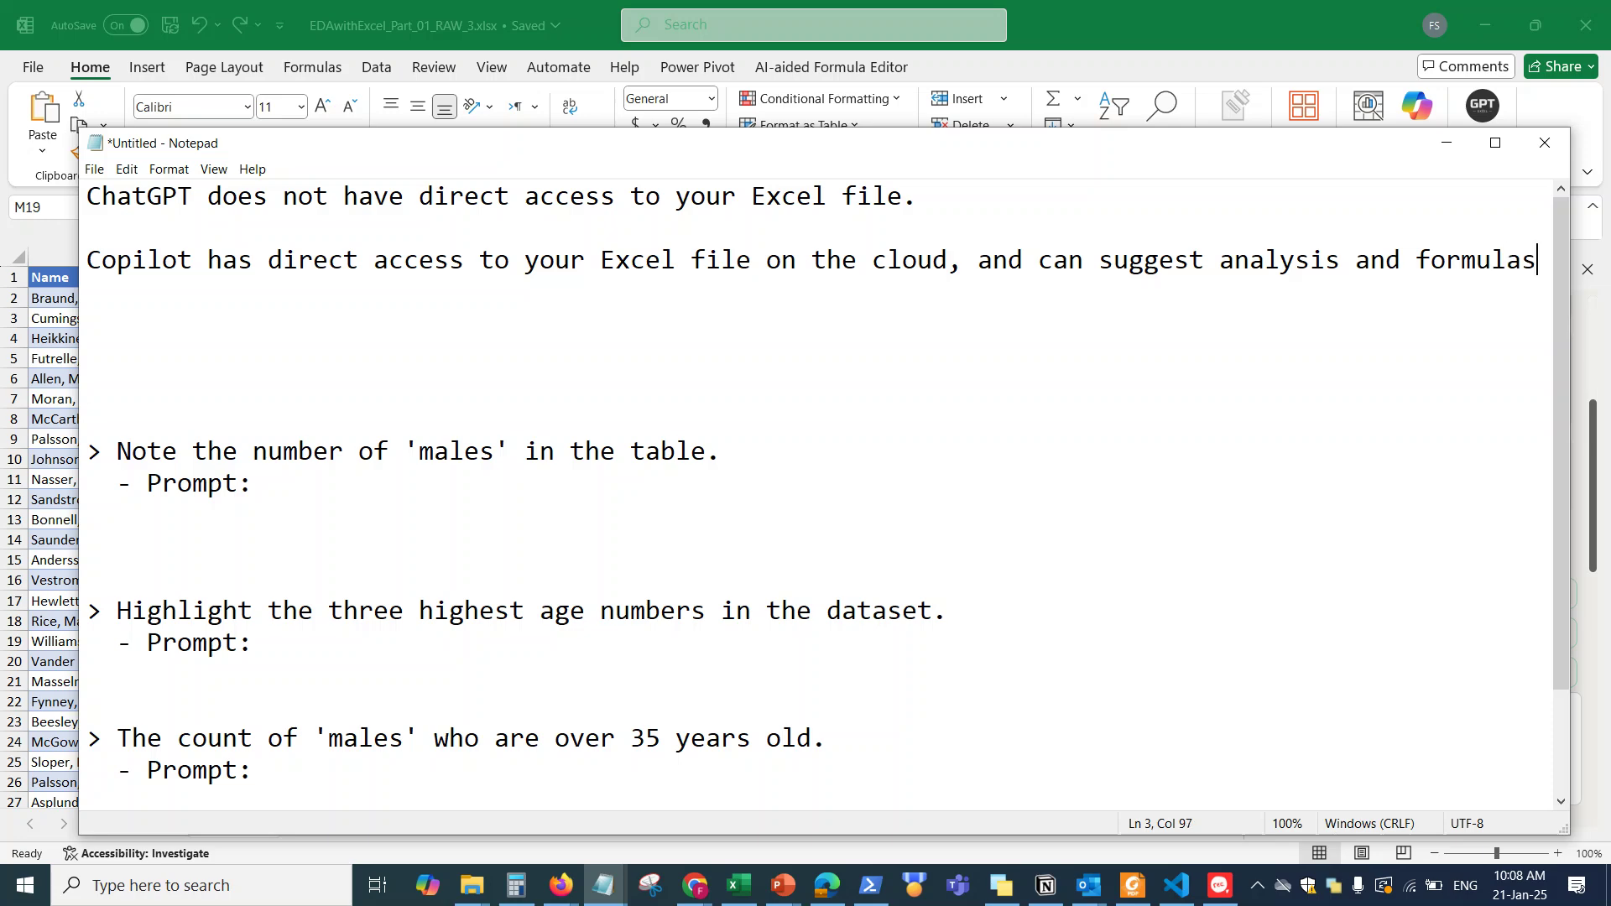
type(" for your")
key("BackSpace")
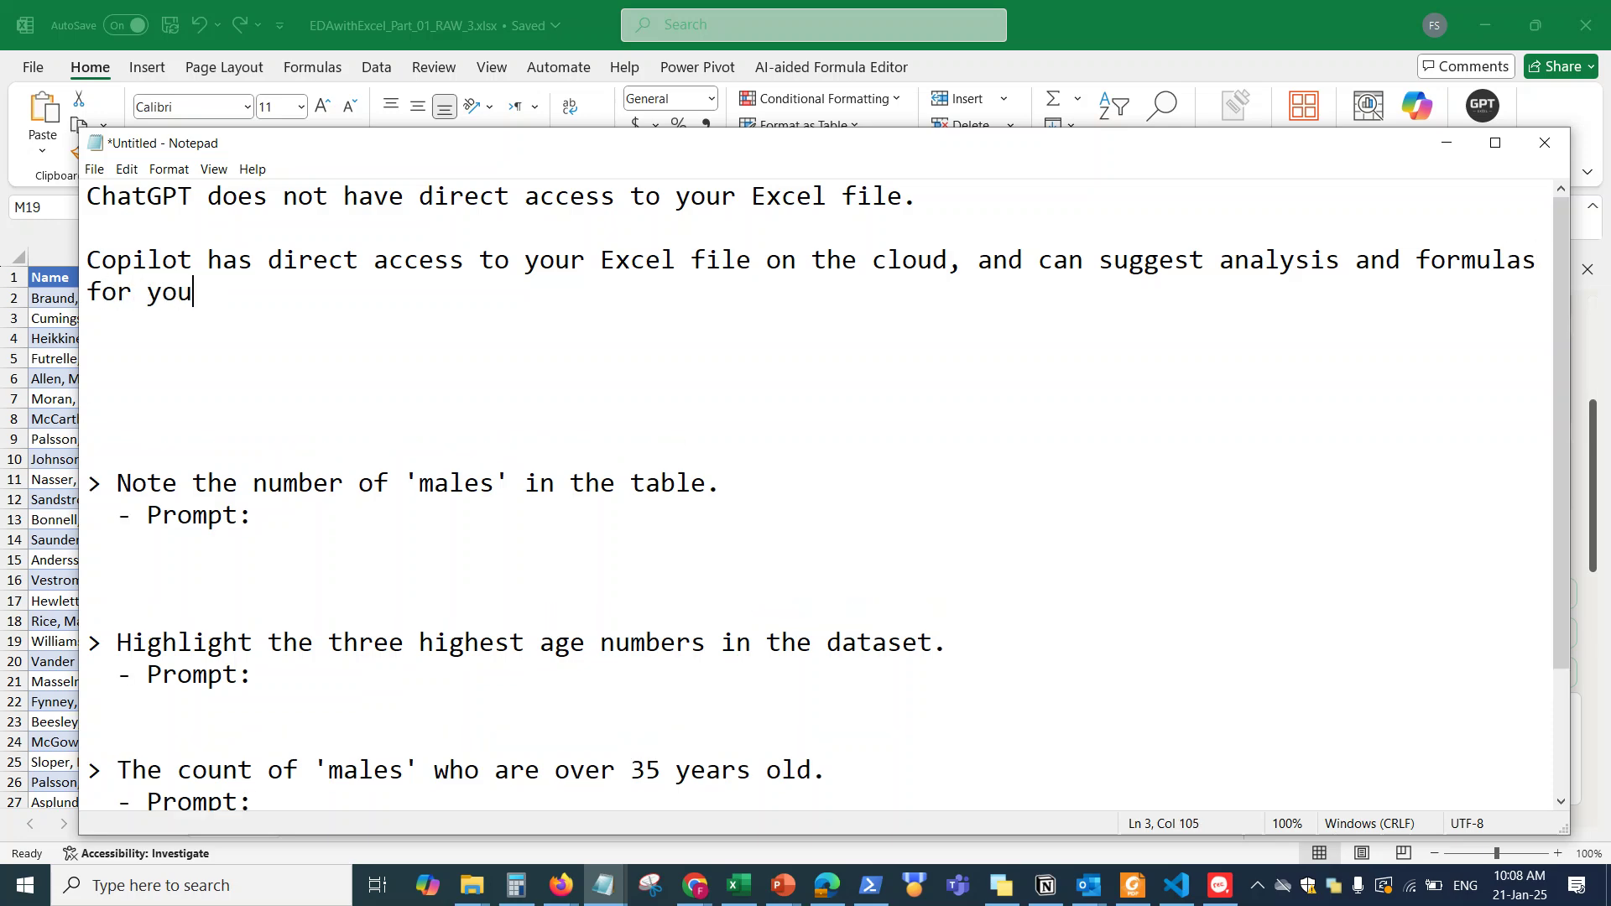
type(".")
Step: Delete the ChatGPT and Copilot notes and the surplus blank lines above the first question
left_click(191, 227)
left_click_drag(170, 361, 46, 200)
key("BackSpace")
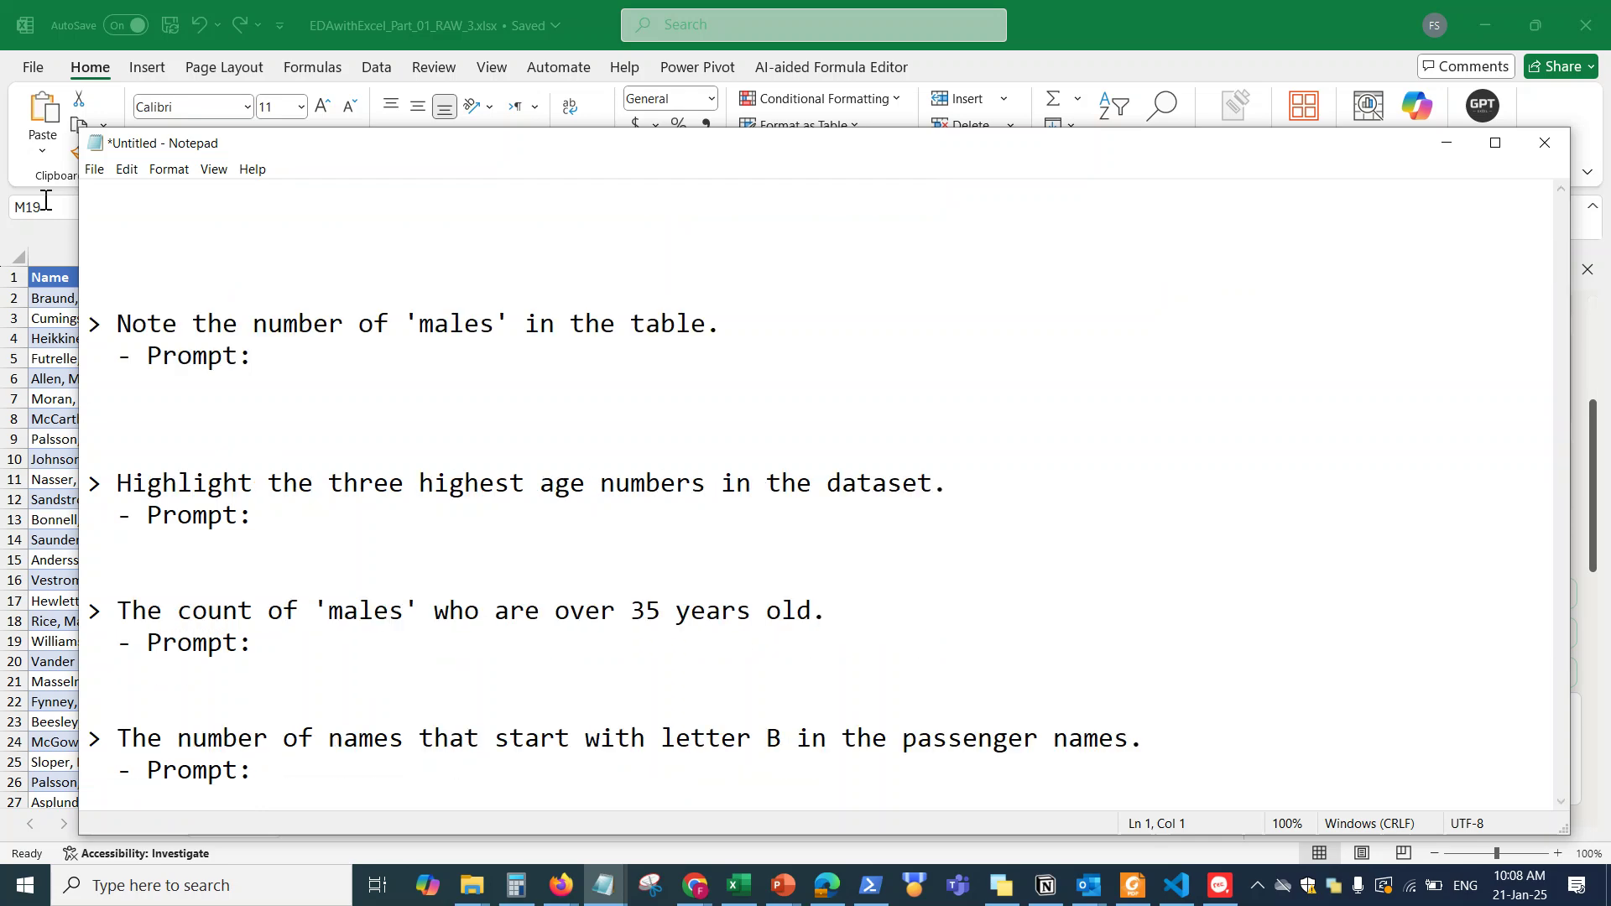
left_click(139, 280)
key("BackSpace")
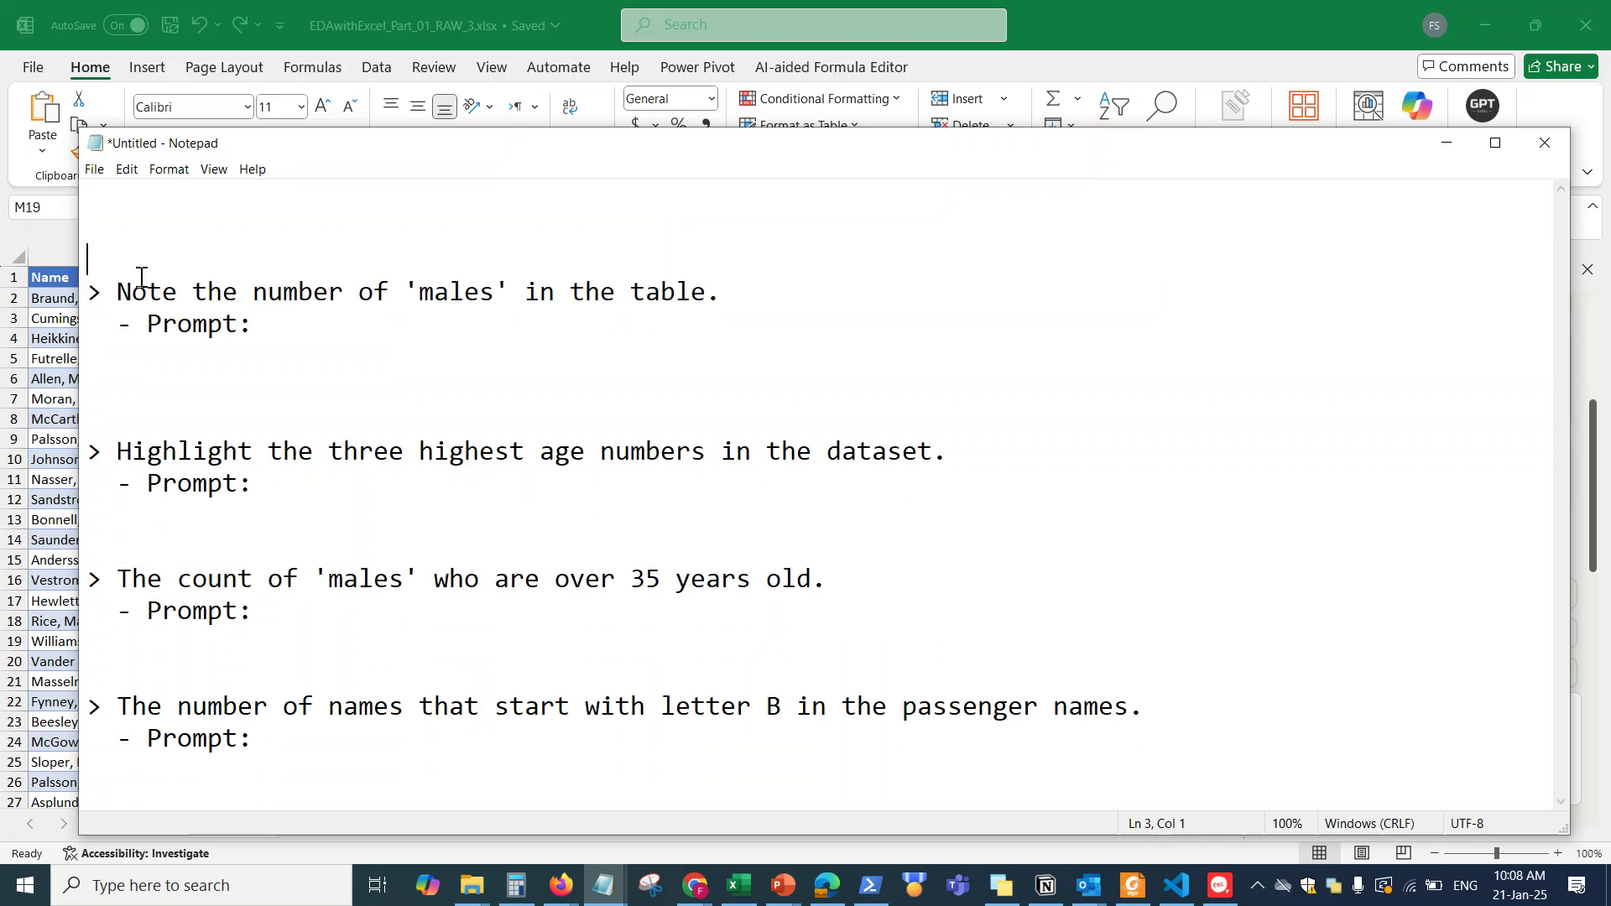
key("alt+Tab")
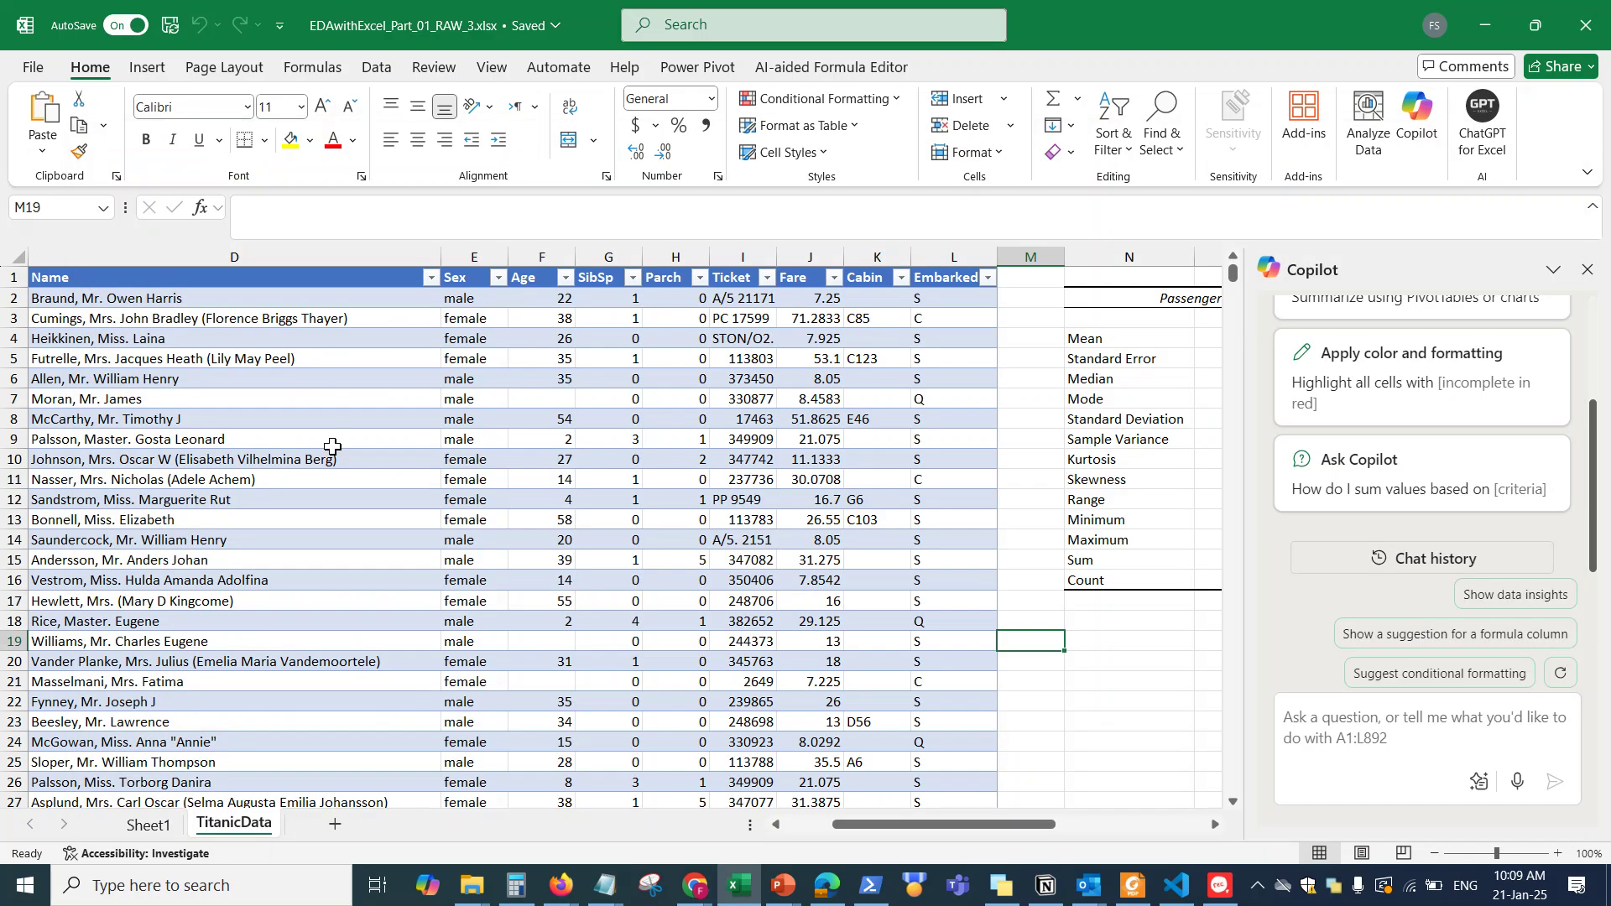
key("alt+Tab")
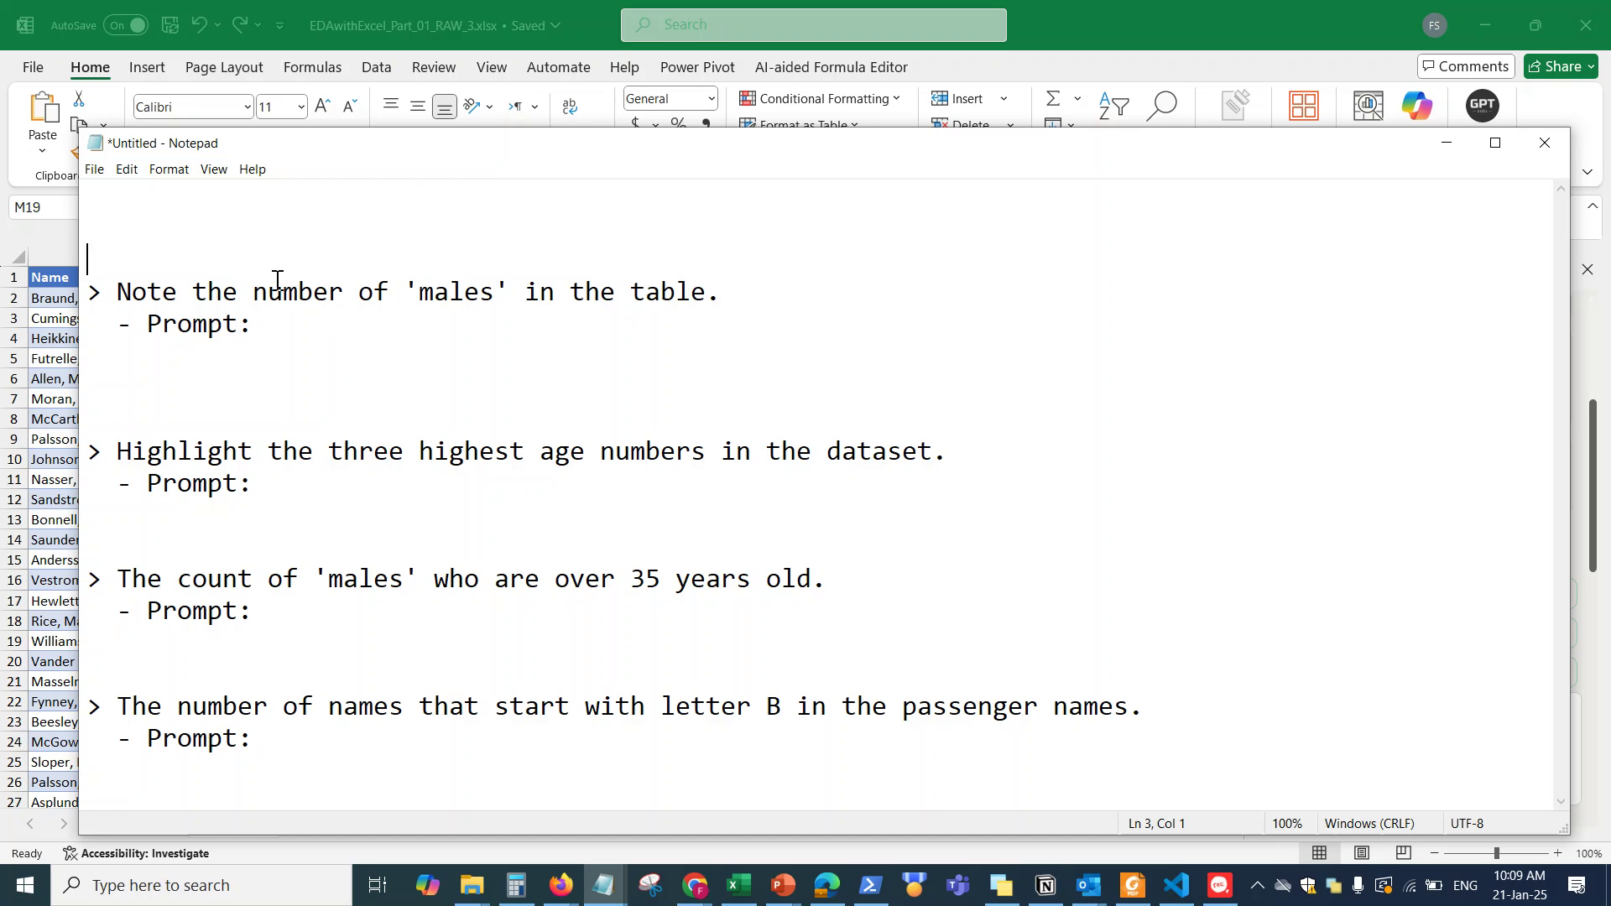
key("BackSpace")
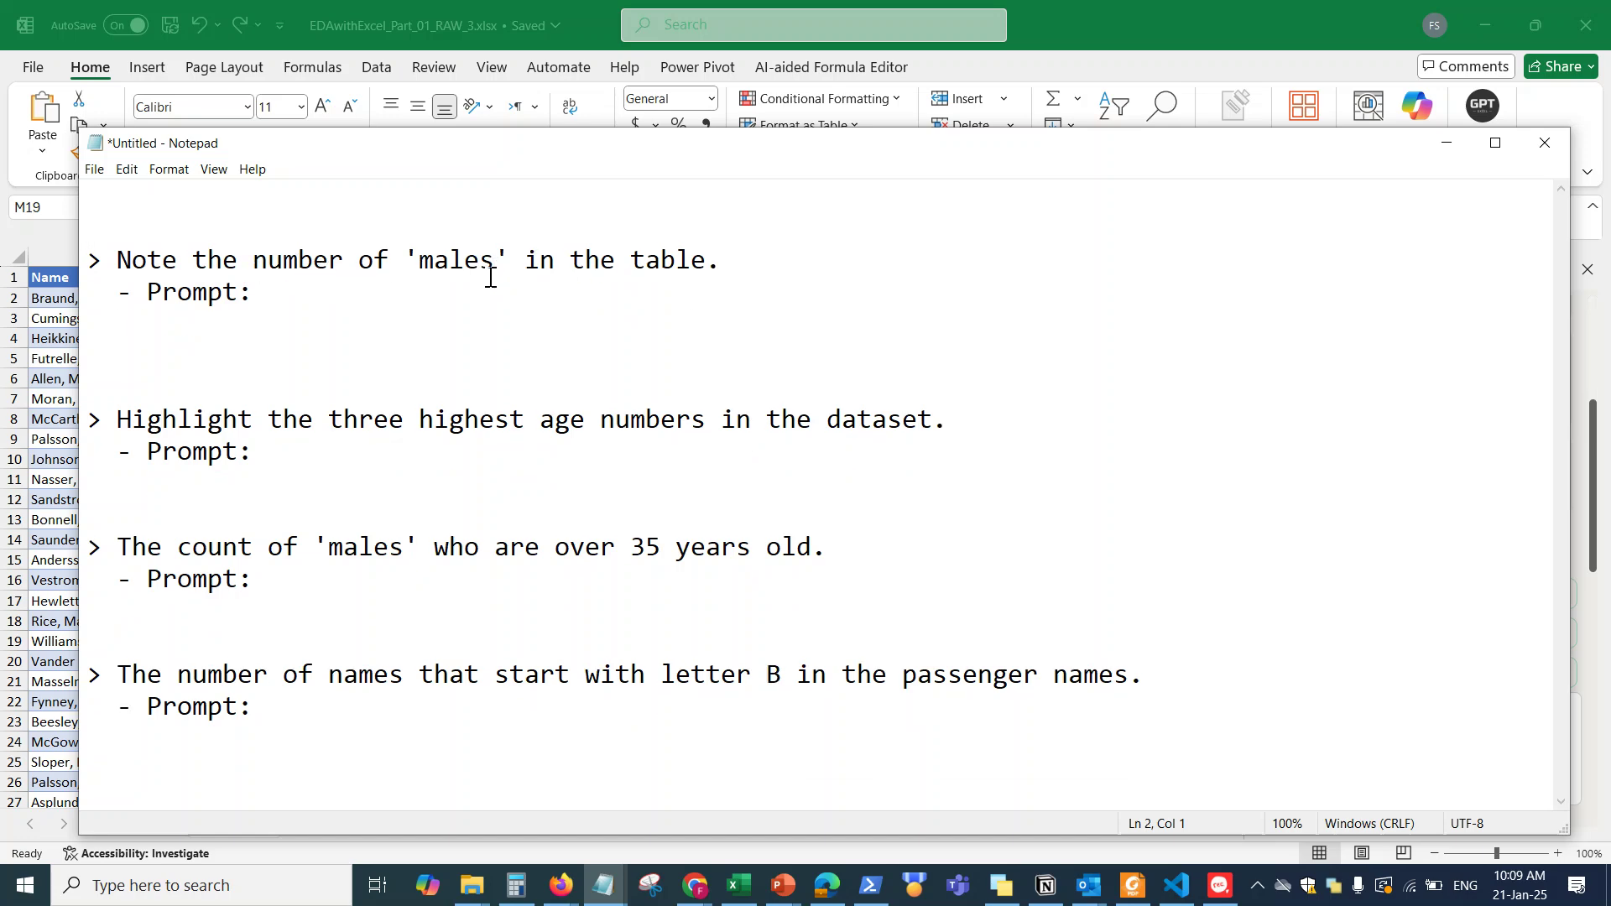
Step: End the first question, about the number of 'males' in the table, with a question mark
left_click(285, 291)
left_click(725, 265)
type("?")
Step: Write "Please highlight the 'males' in the table." as the prompt under the first question
left_click(286, 288)
type("Please h")
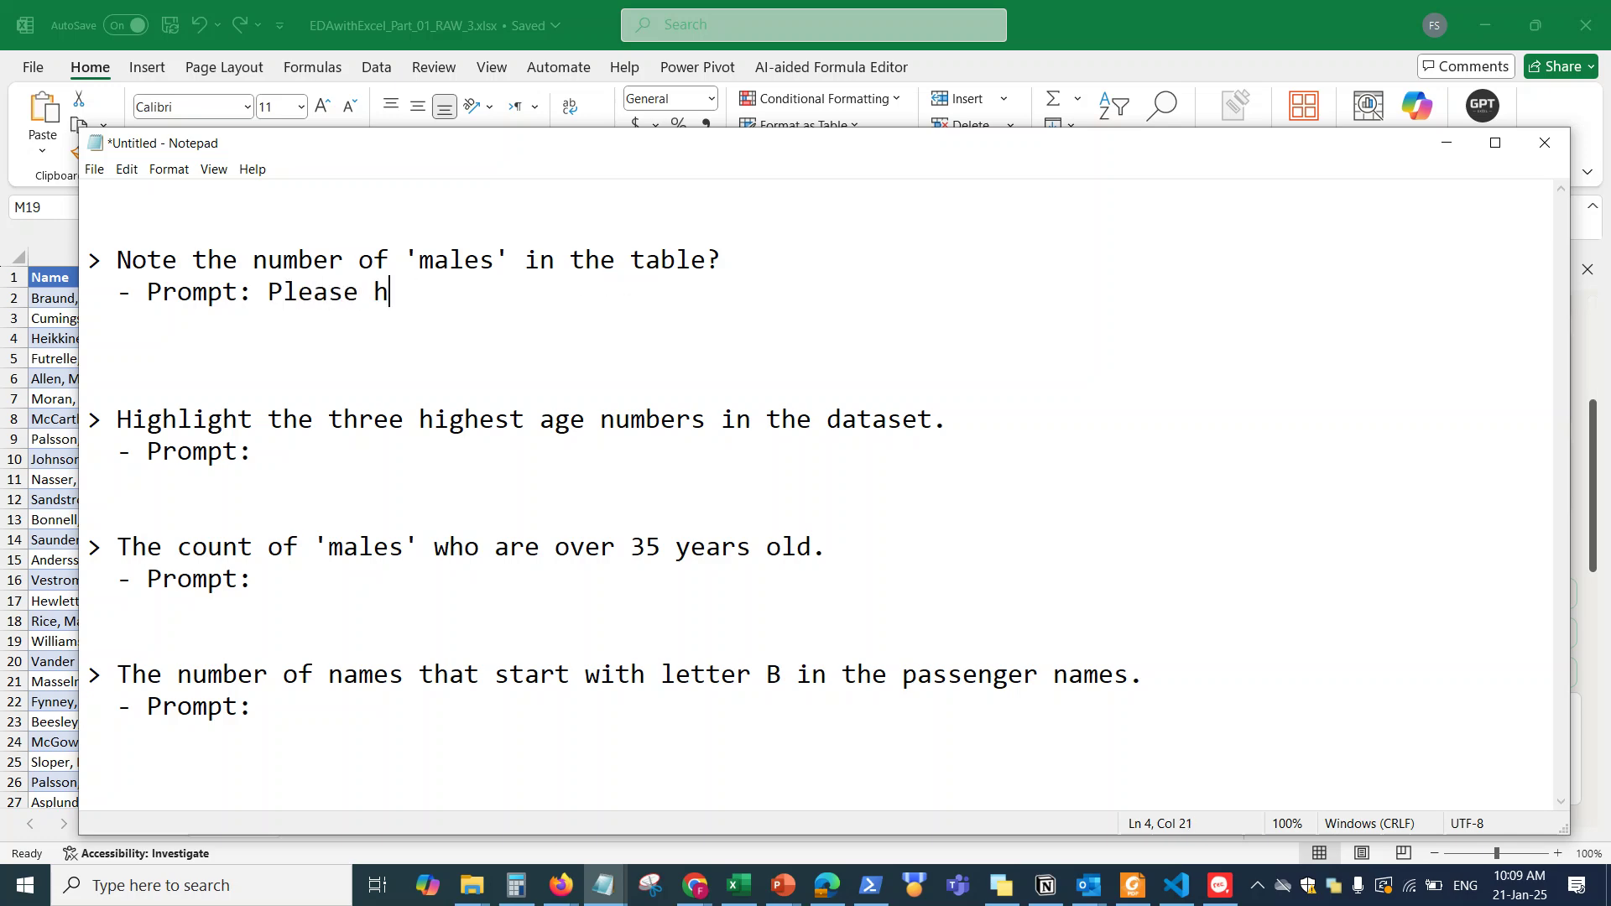
type("ighlight")
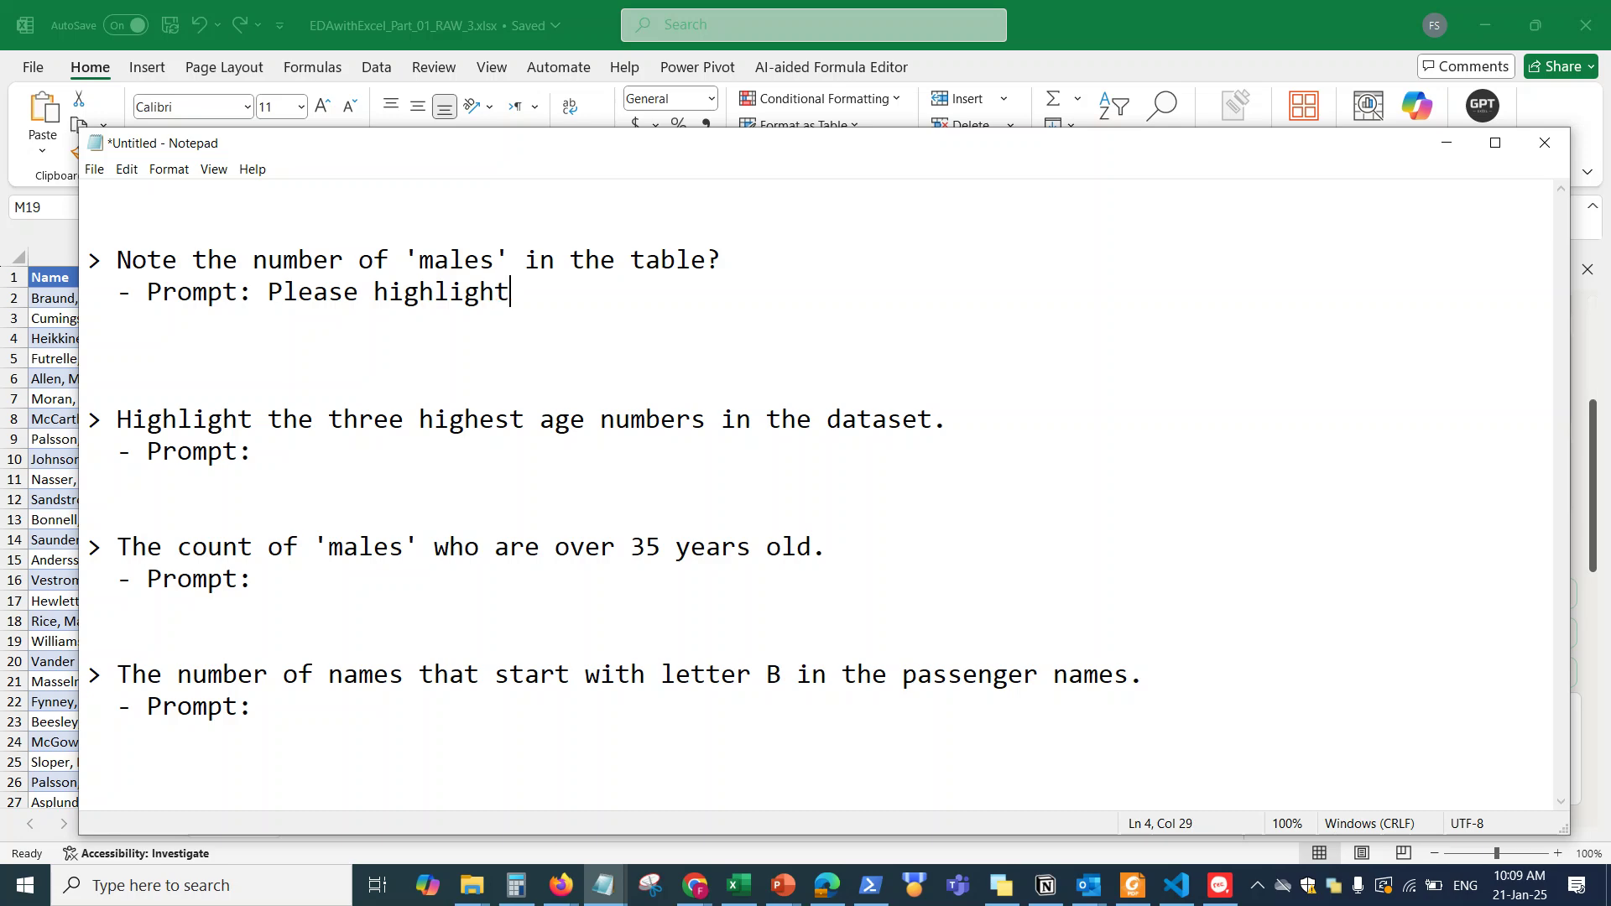
type(" the 'males")
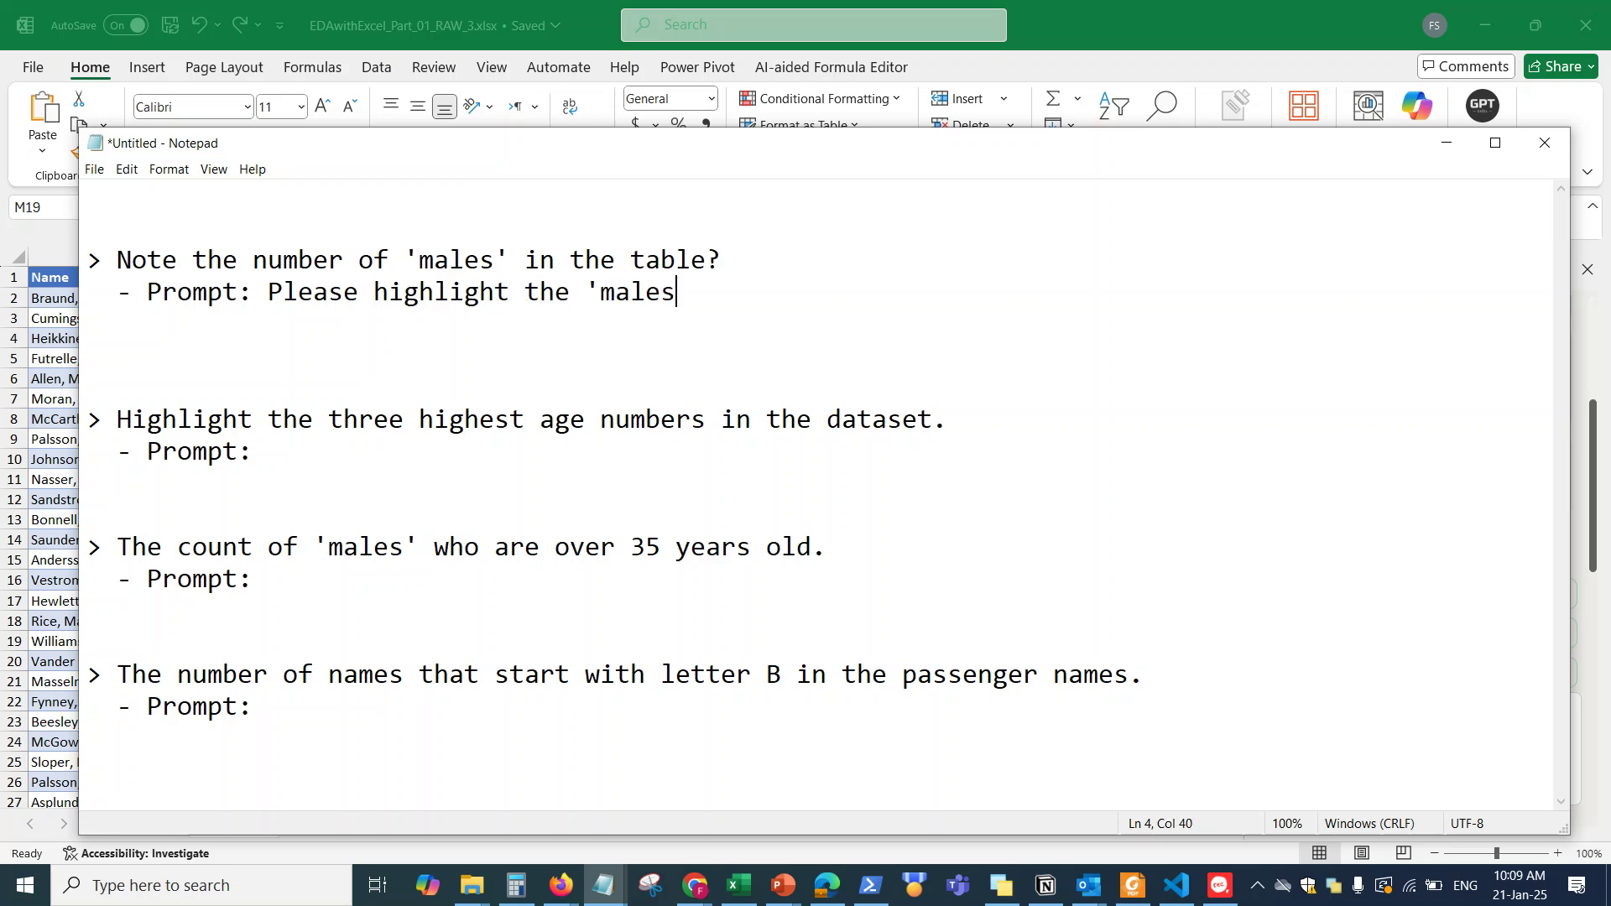
type("' in the tab")
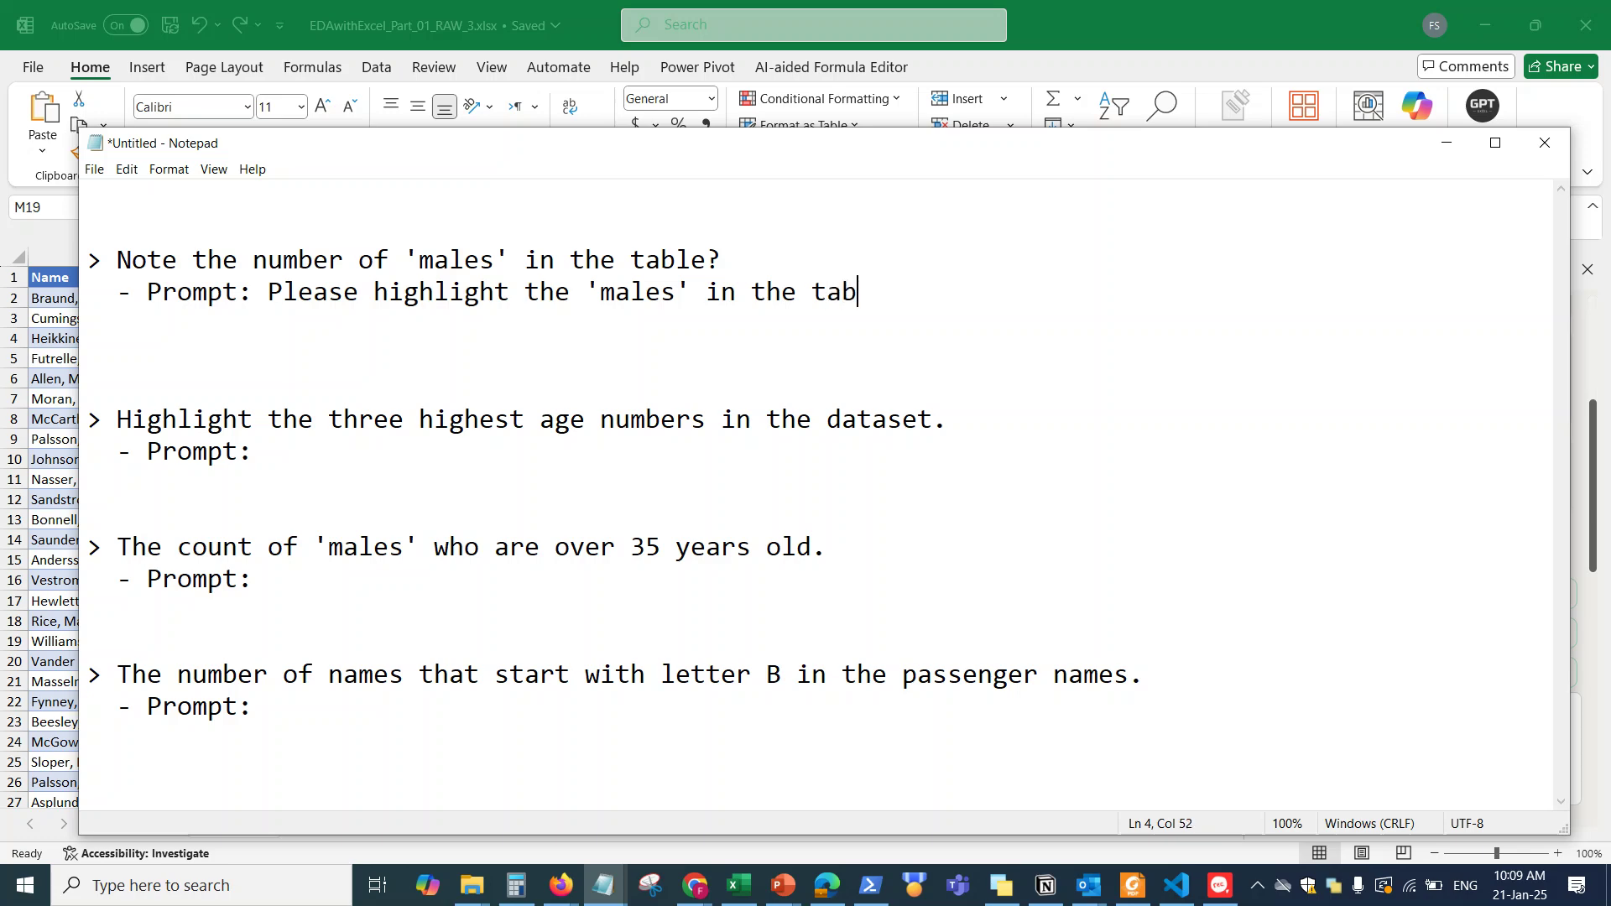
type("le1.")
left_click(63, 266)
left_click(69, 280)
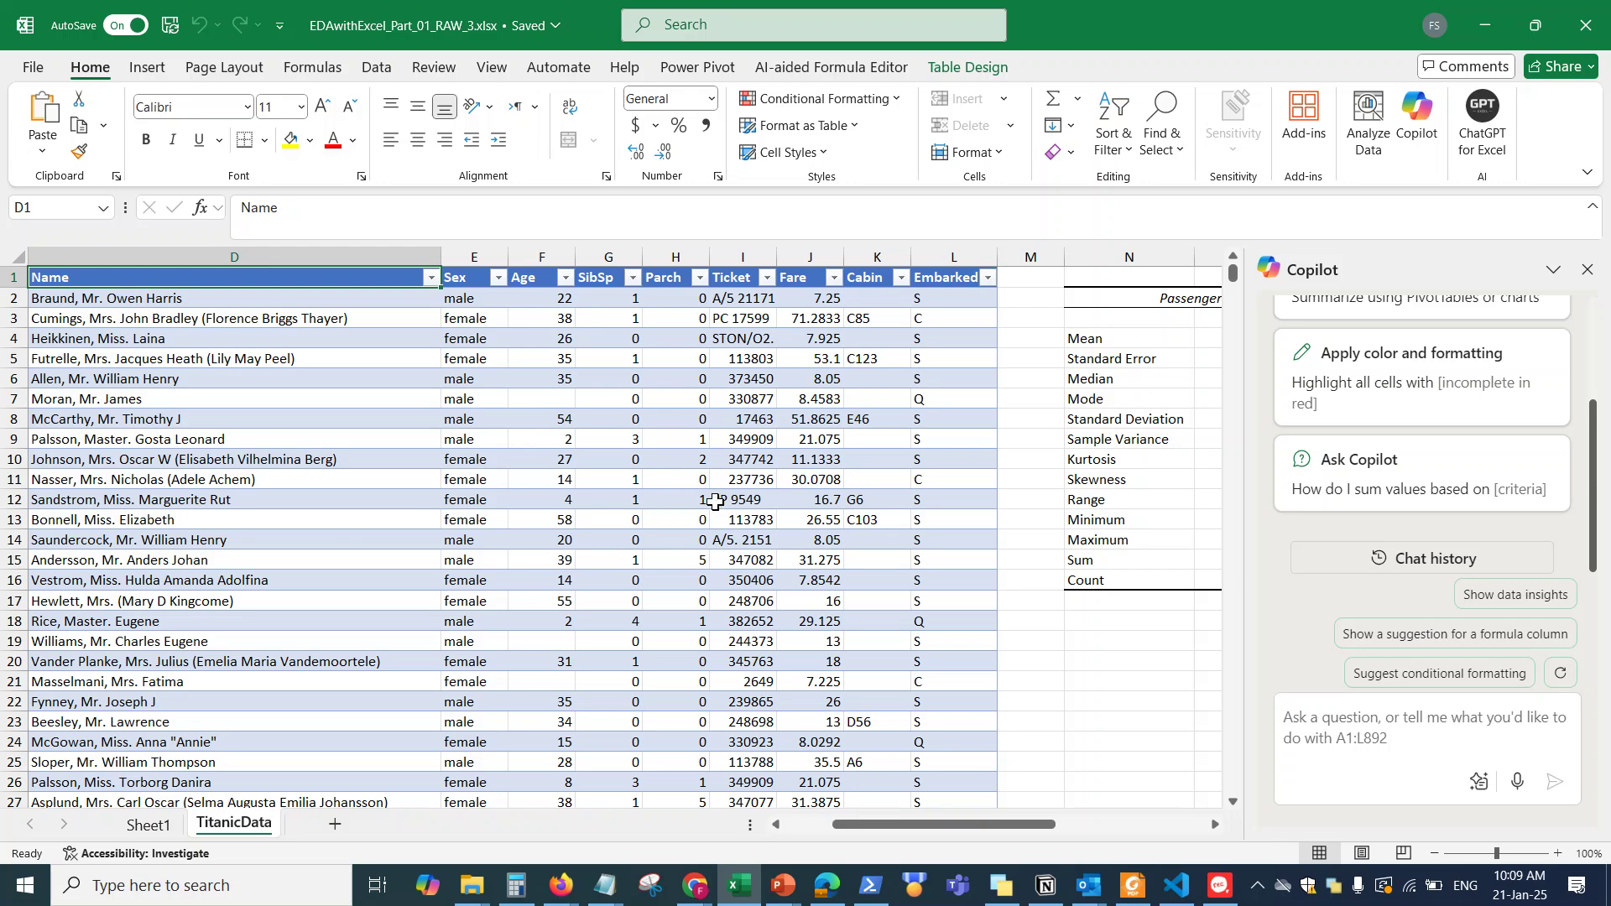
key("alt+Tab")
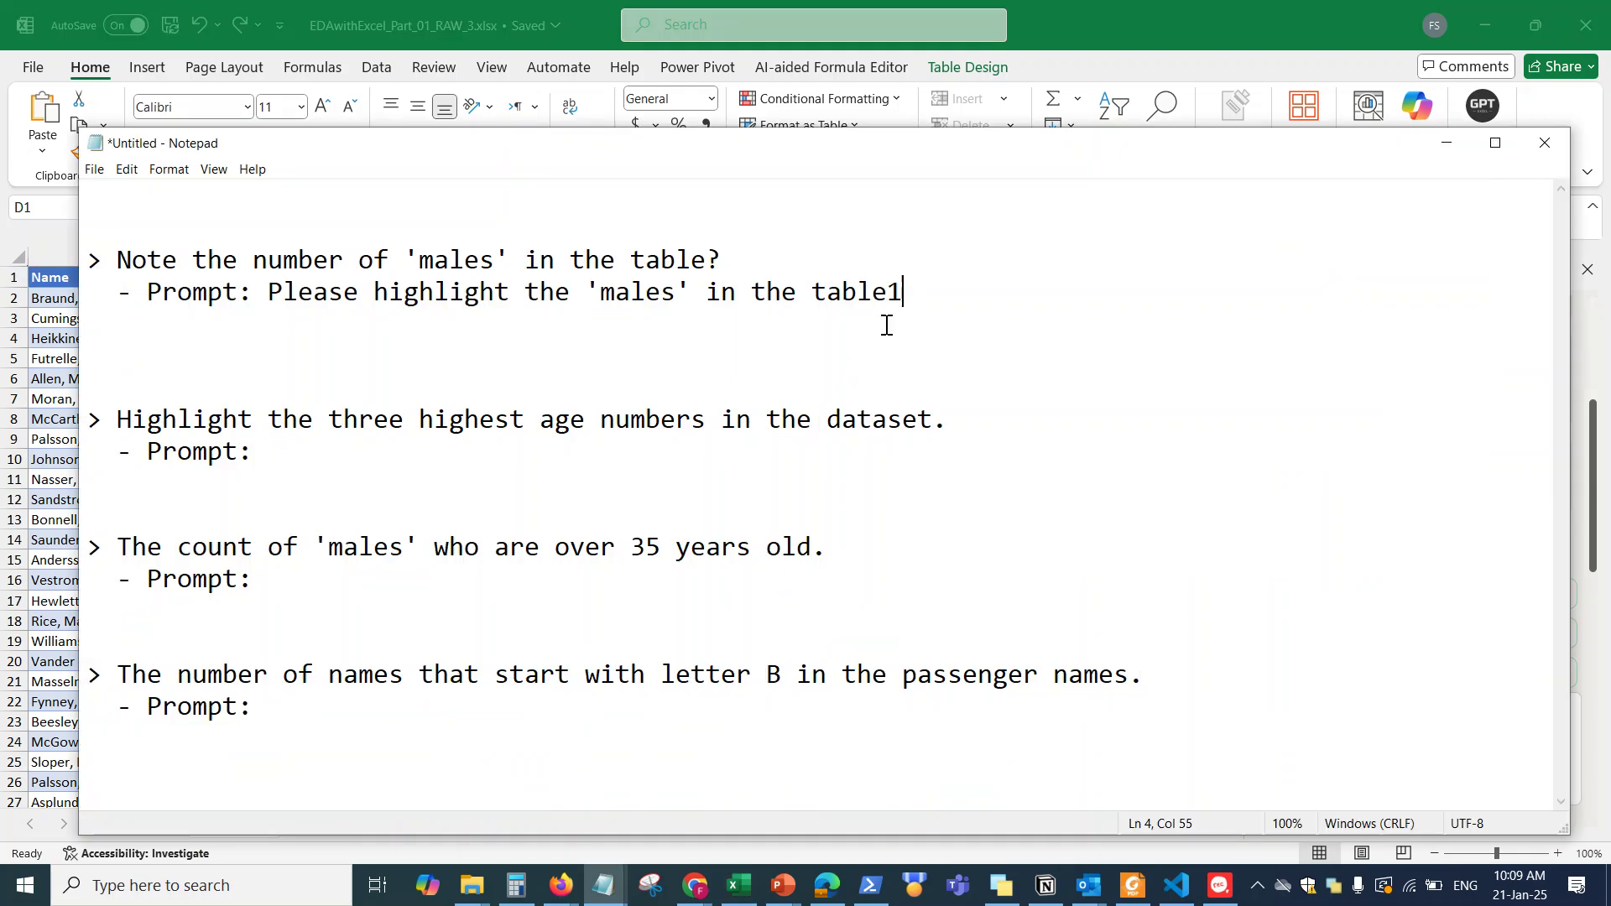
key("BackSpace")
type(".")
Step: Copy the finished 'males' prompt from Notepad into the Copilot message box in Excel
left_click_drag(892, 290, 268, 294)
key("ctrl+c")
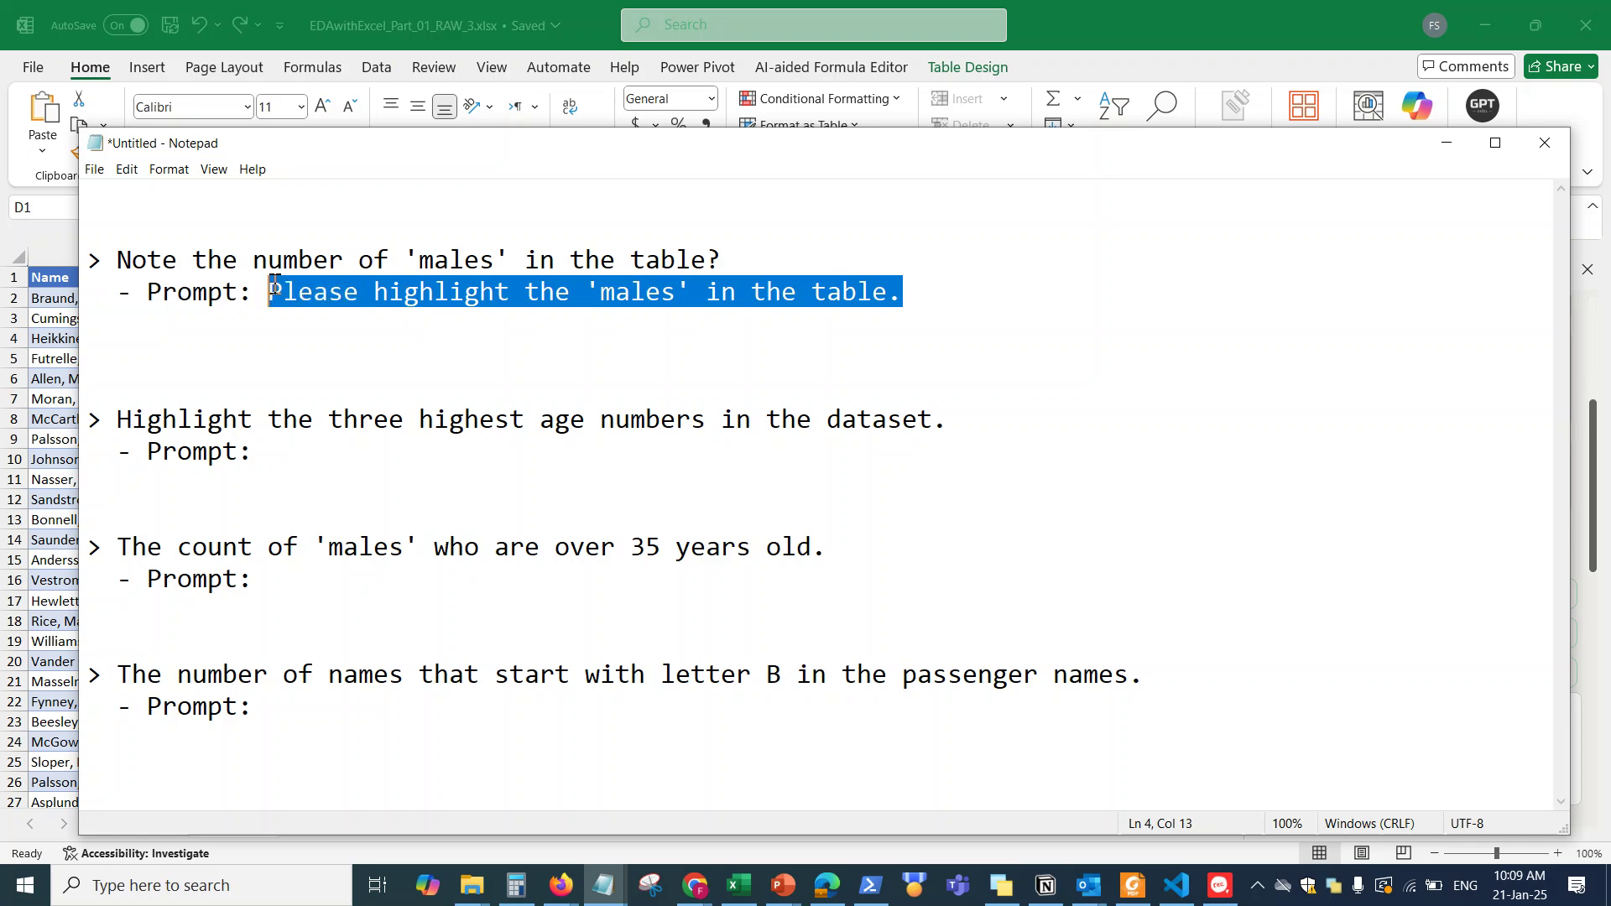
left_click(1468, 144)
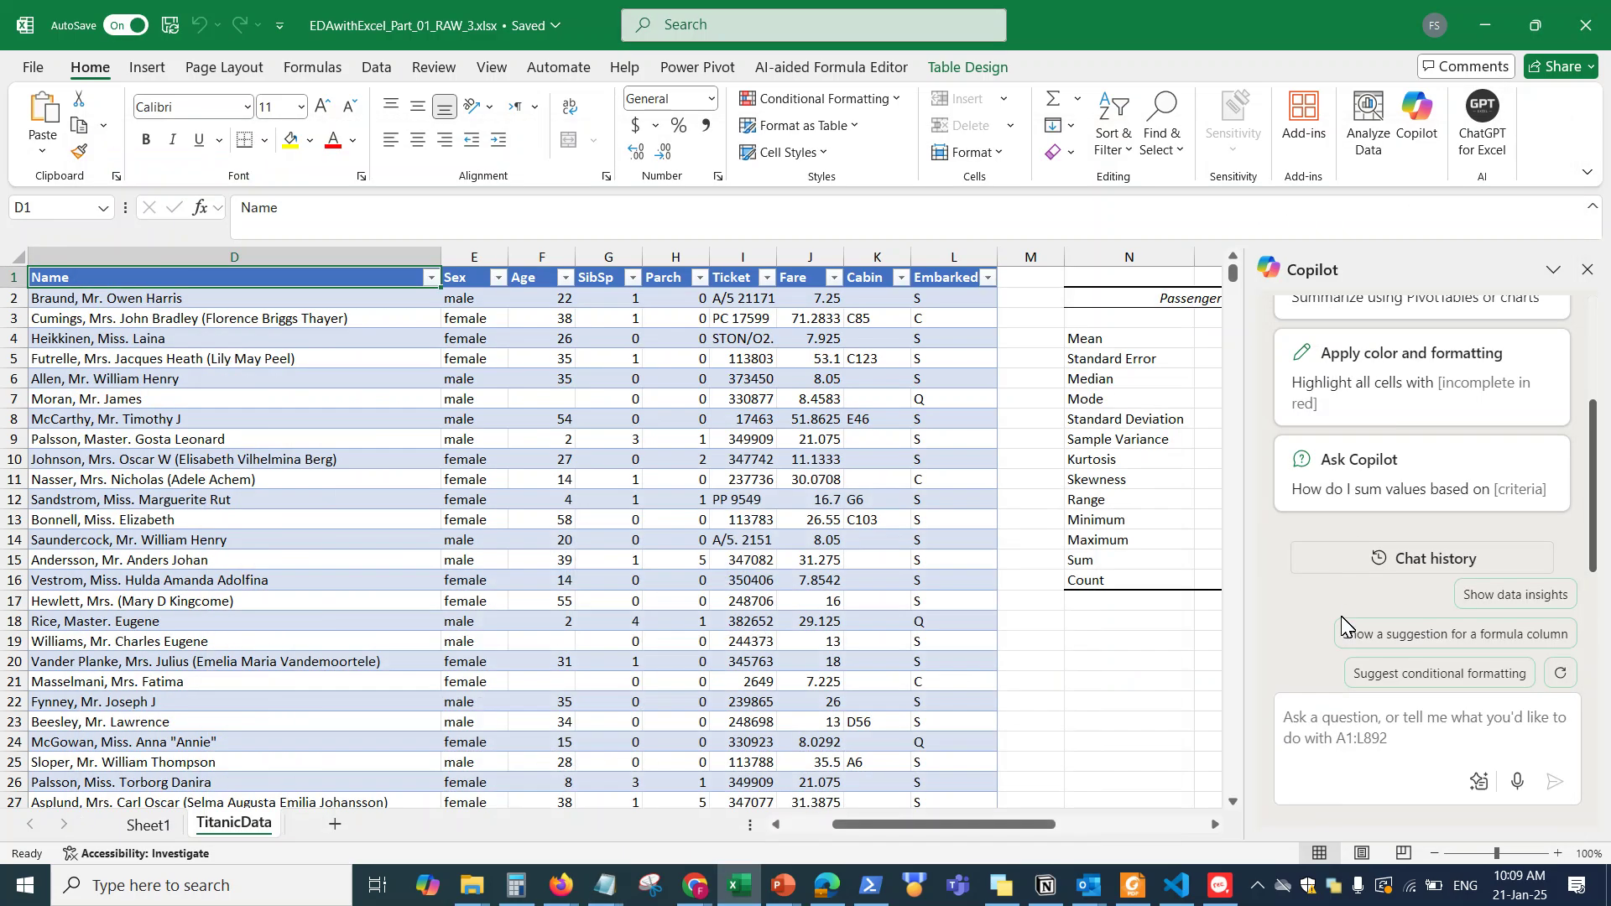
left_click(1389, 738)
key("ctrl+v")
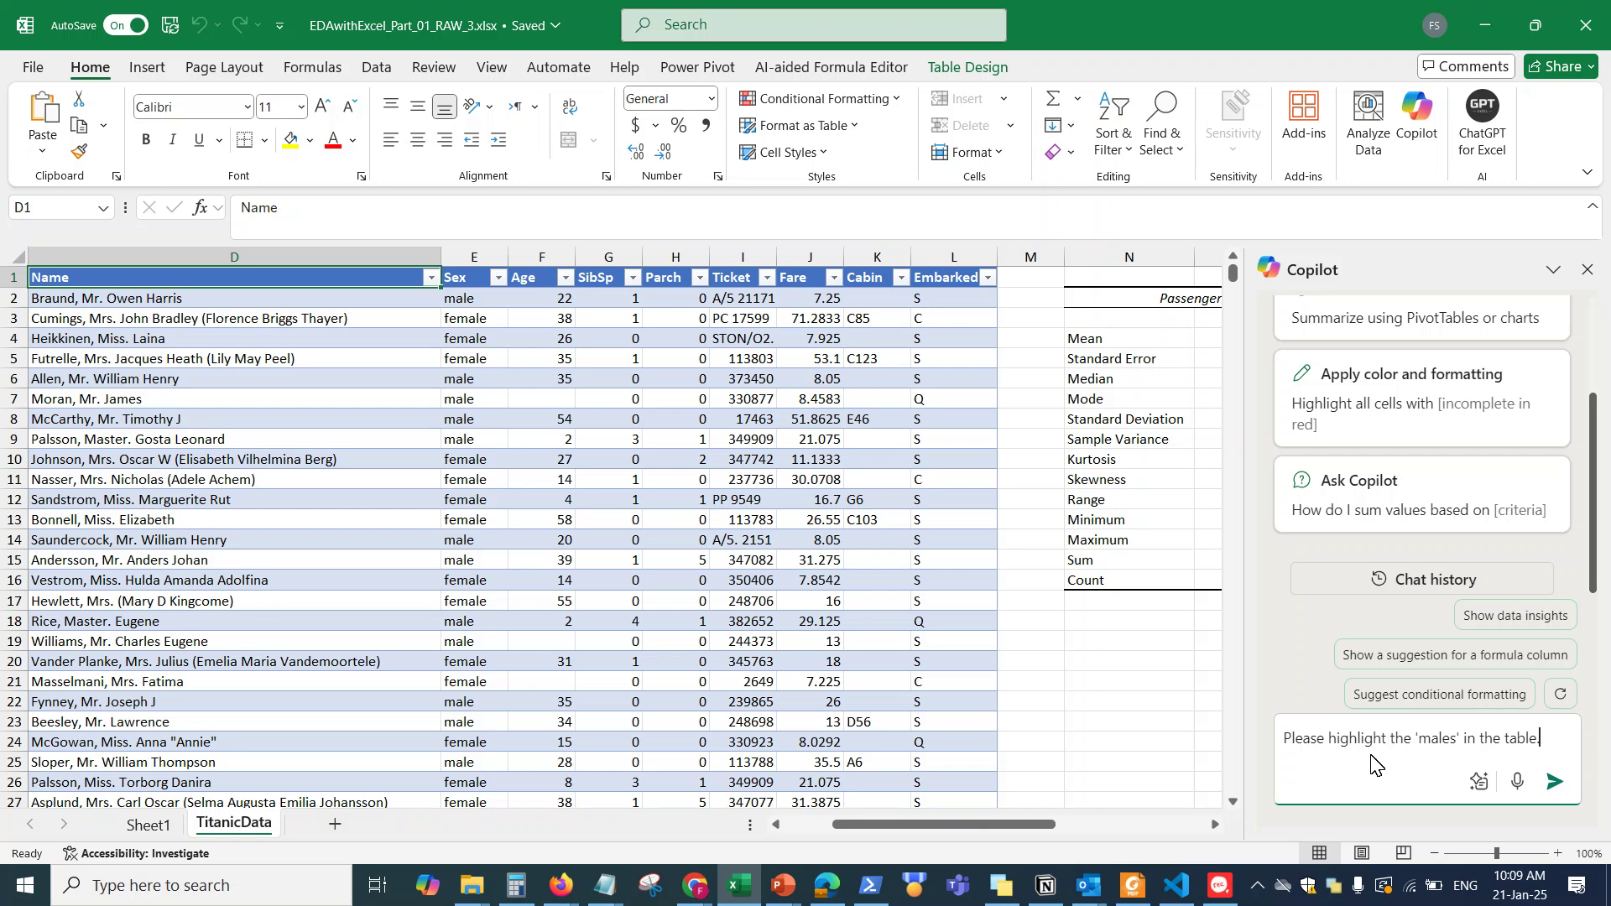
Step: Insert "in column 'Sex' in yellow color" after 'males' in the Copilot prompt and send it
left_click(1465, 741)
type("in column ")
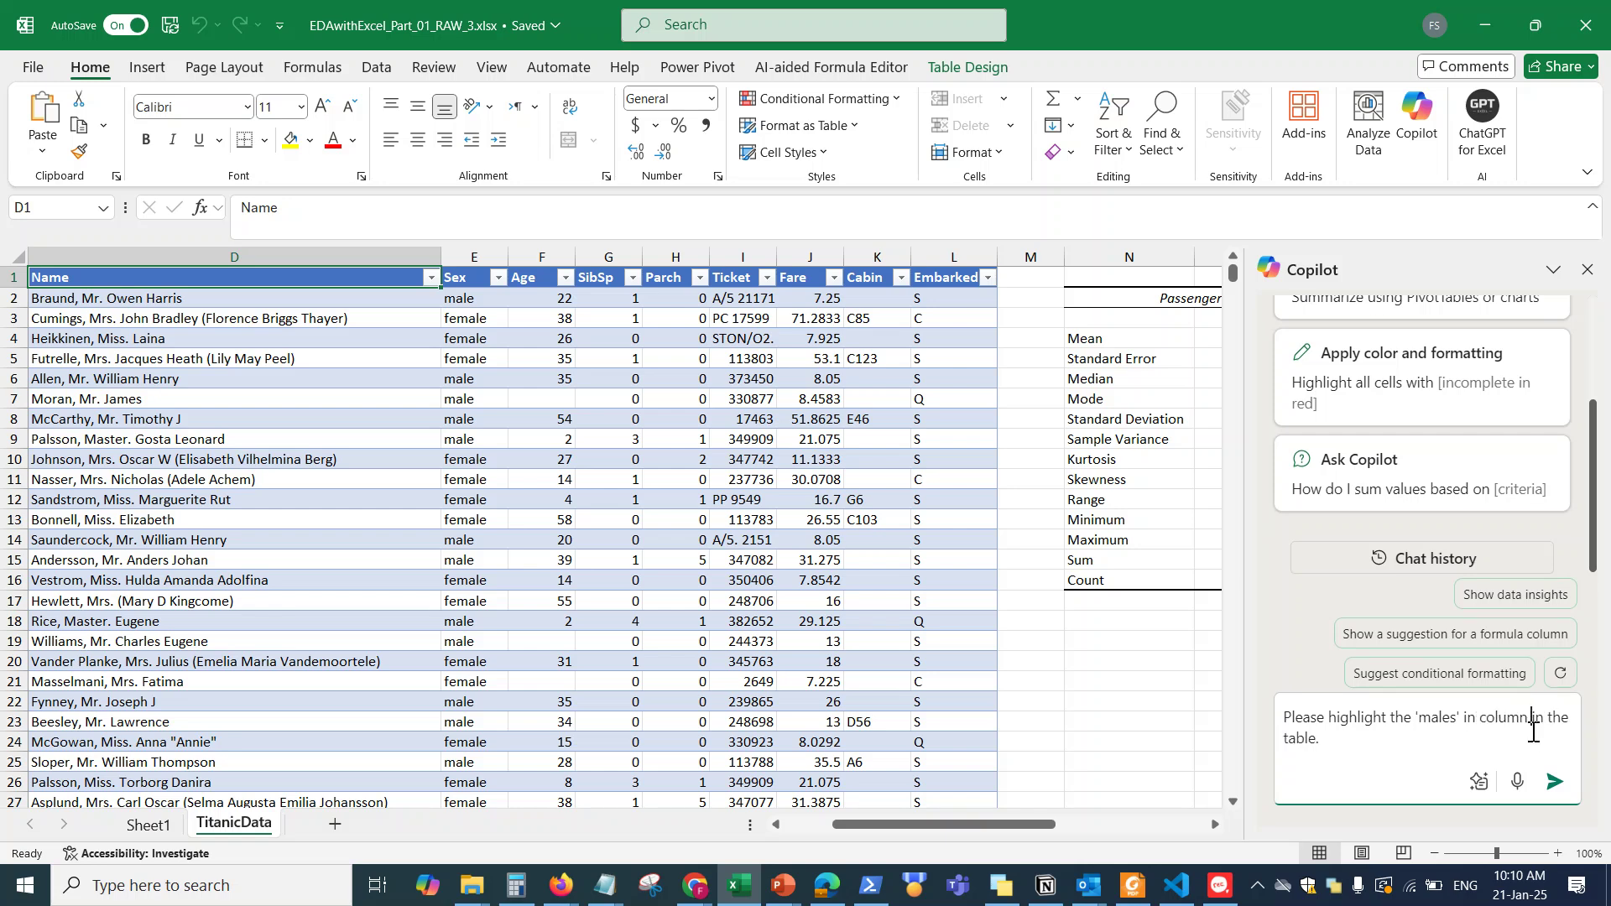
type("'Sex' in yellow color")
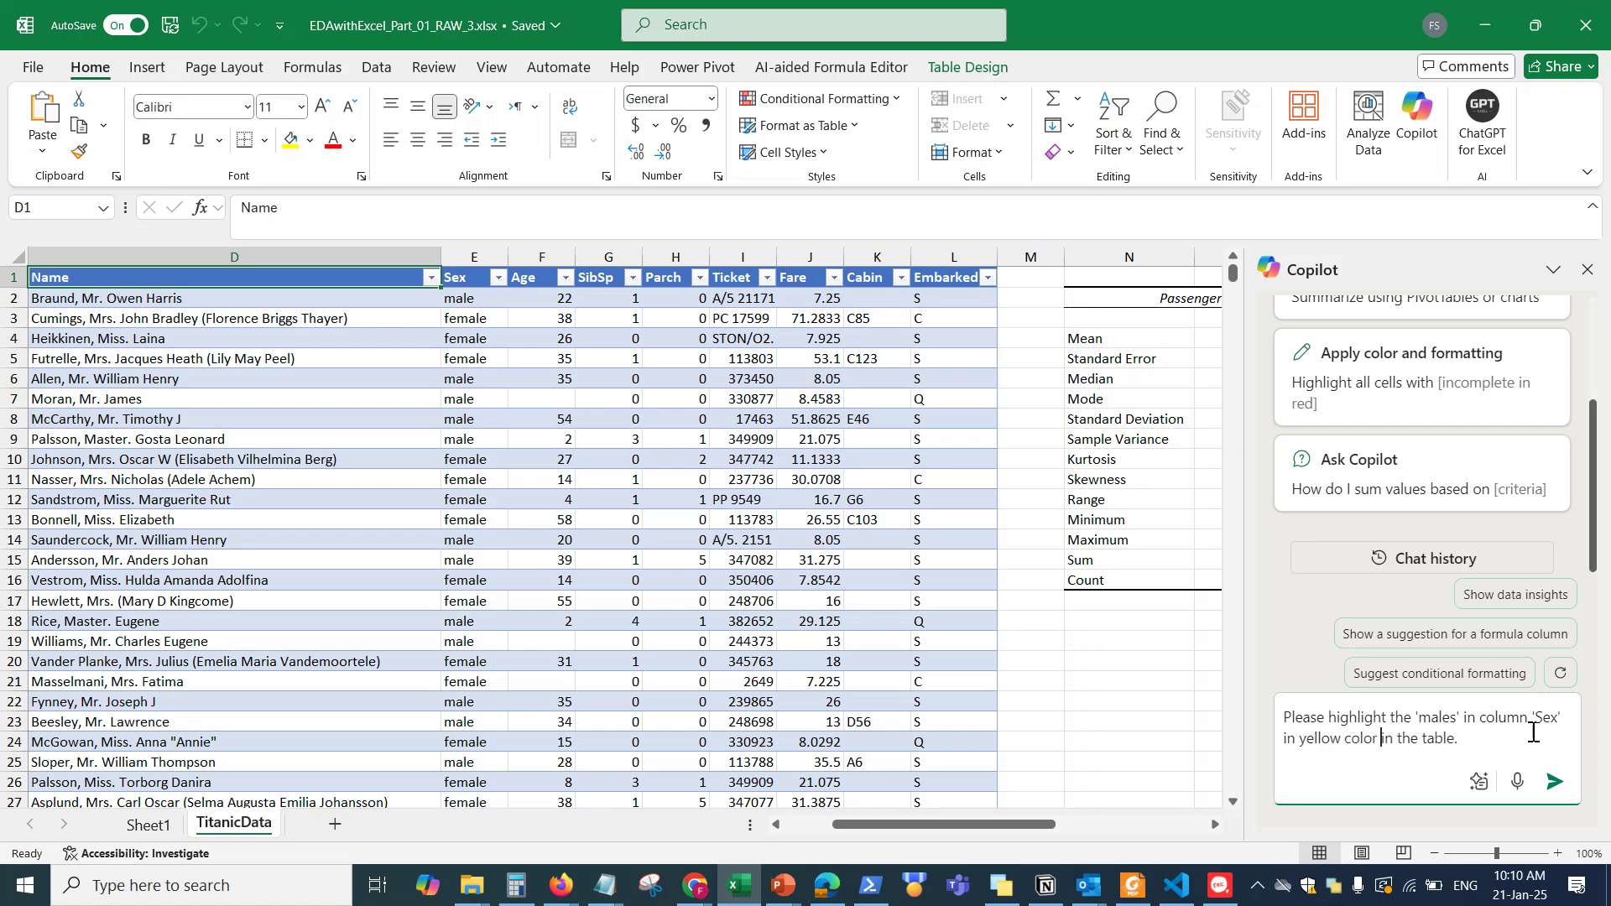
left_click(1555, 781)
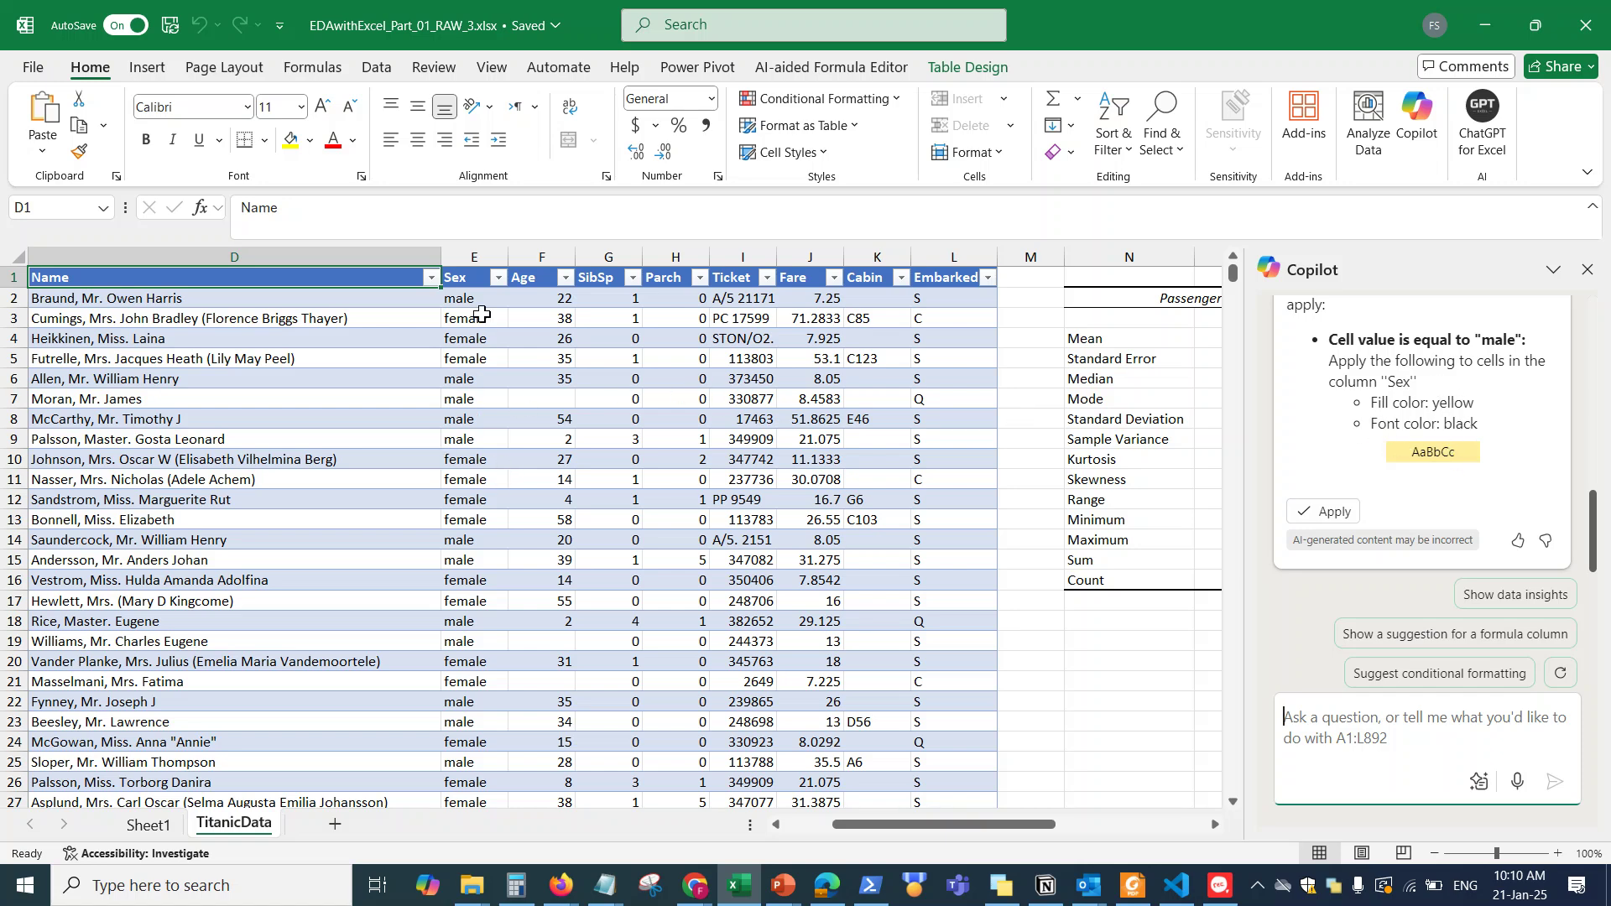
Step: Apply Copilot's yellow fill formatting for "male" cells and check the highlighting down the Sex column
left_click(1323, 515)
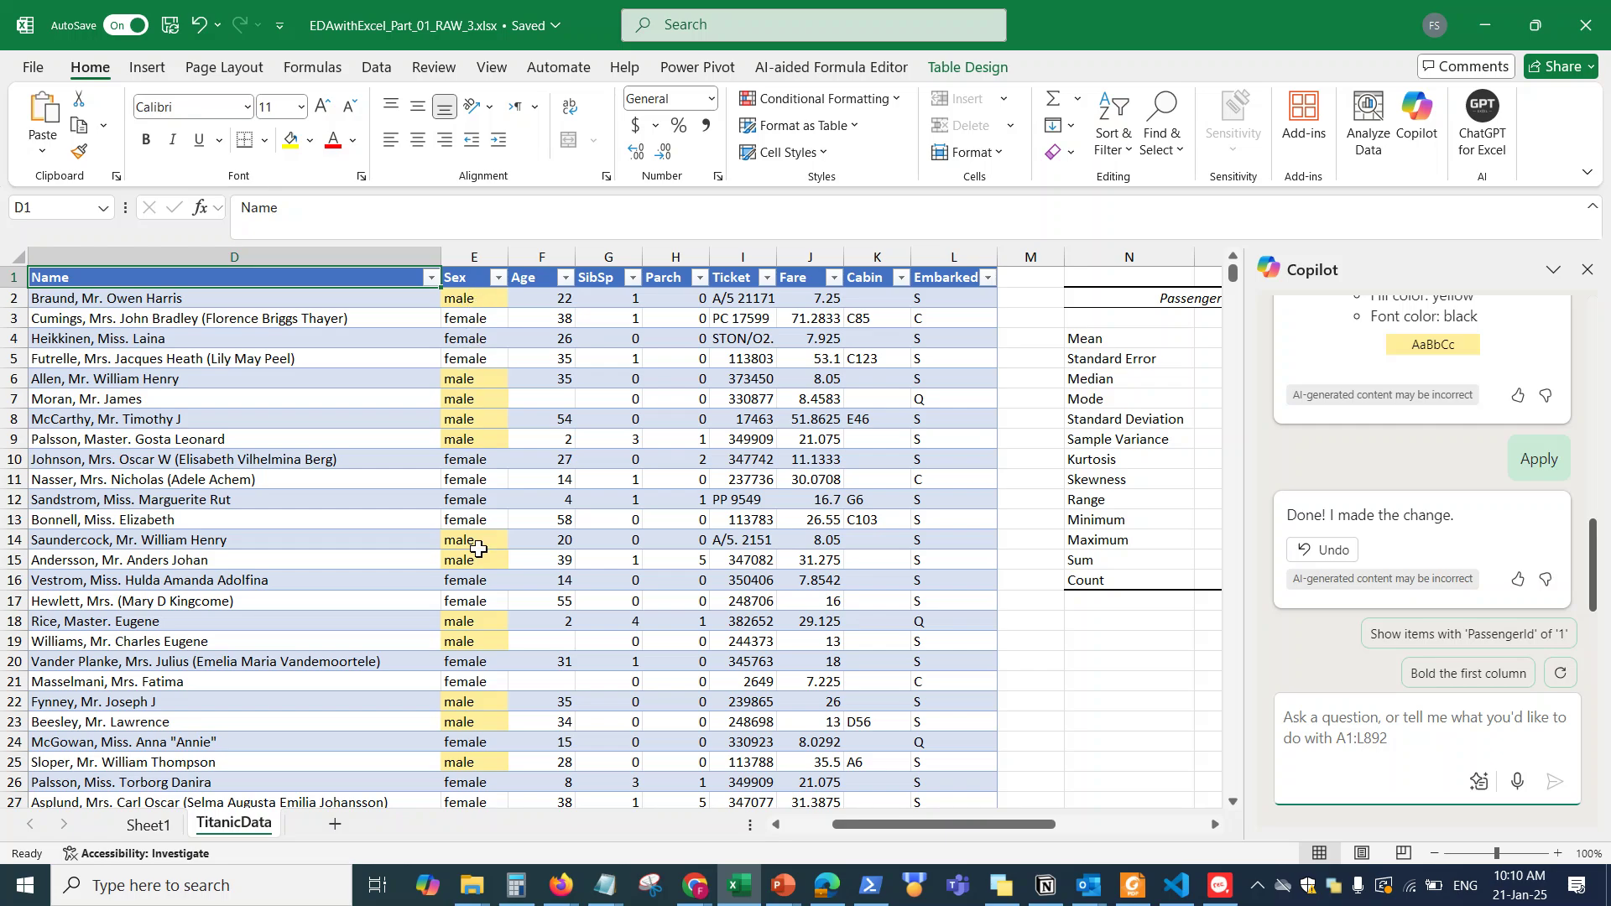
scroll(477, 579, "down", 11)
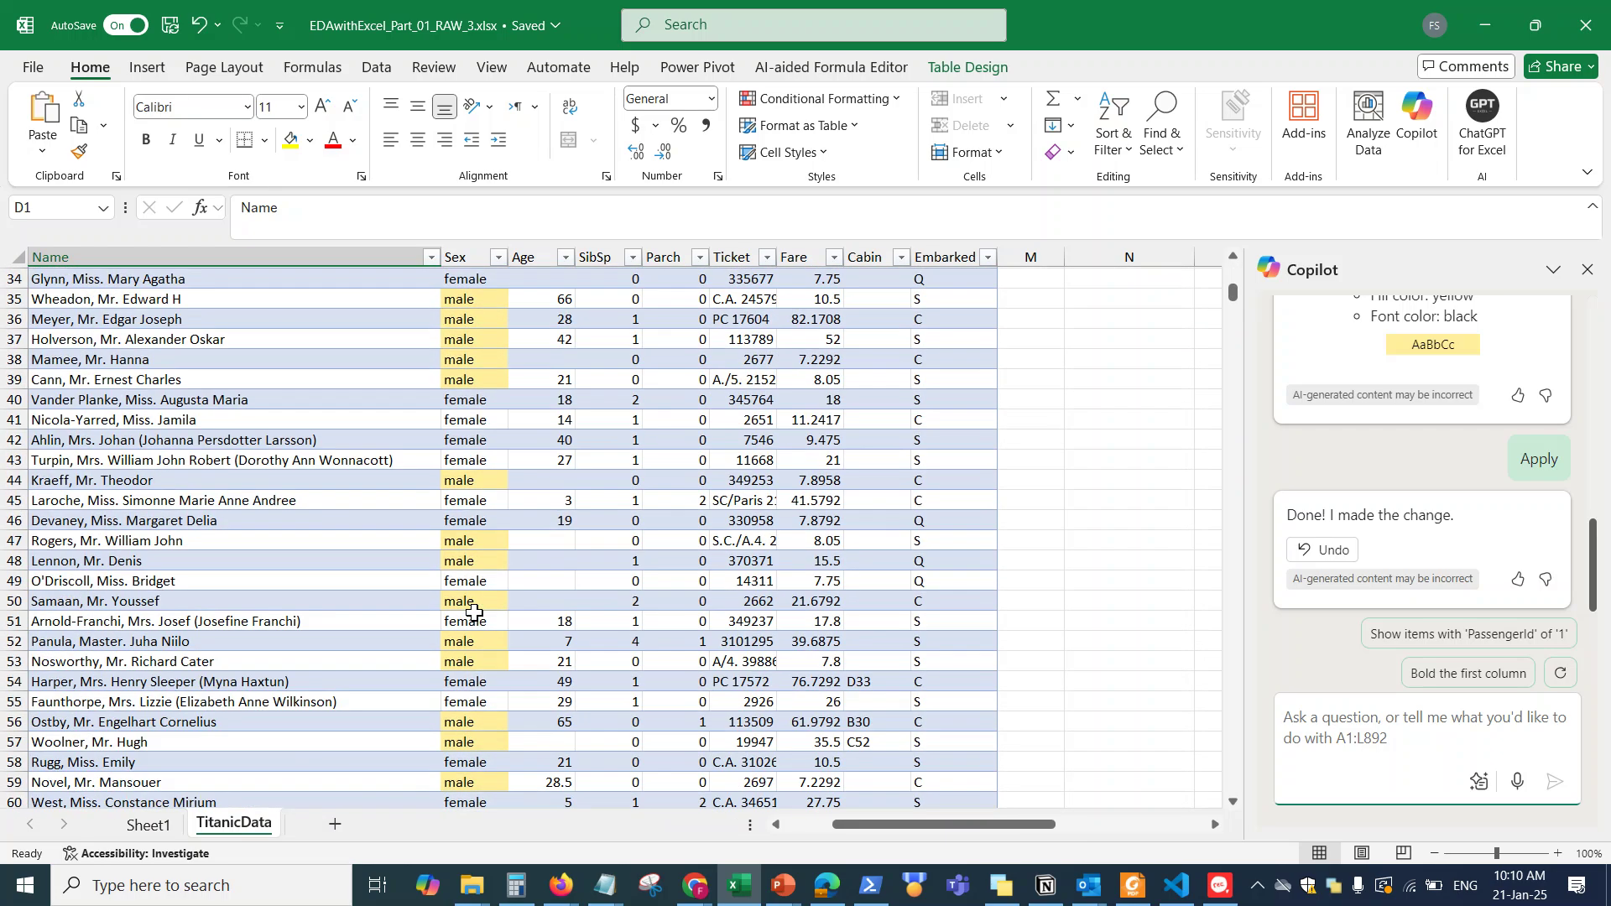
scroll(474, 612, "down", 6)
scroll(468, 613, "up", 13)
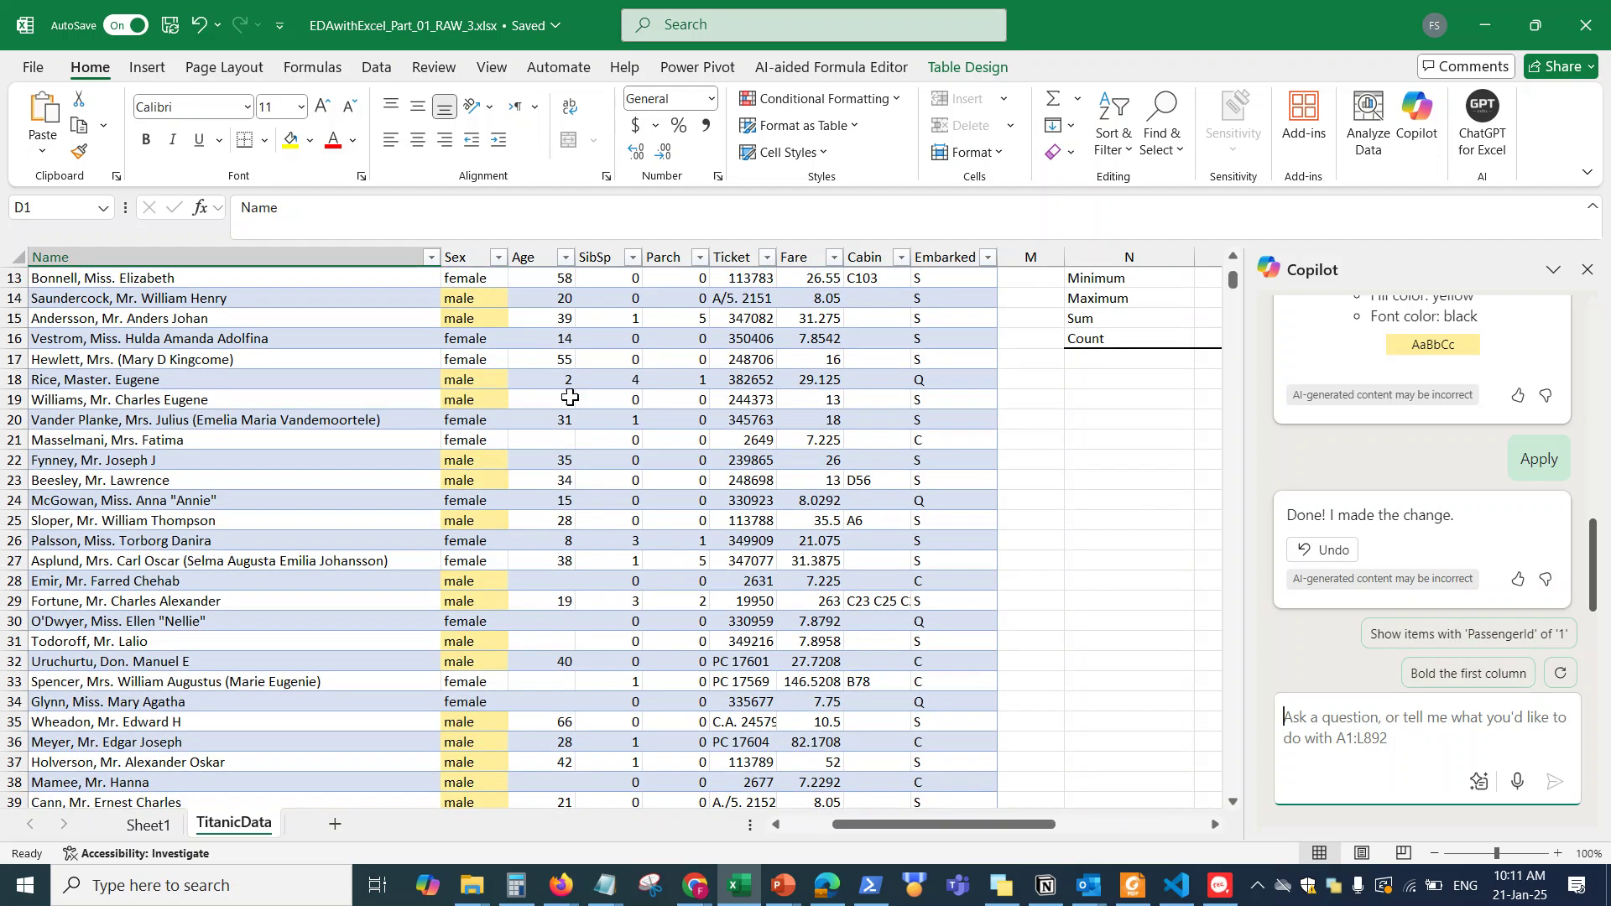
scroll(552, 393, "down", 20)
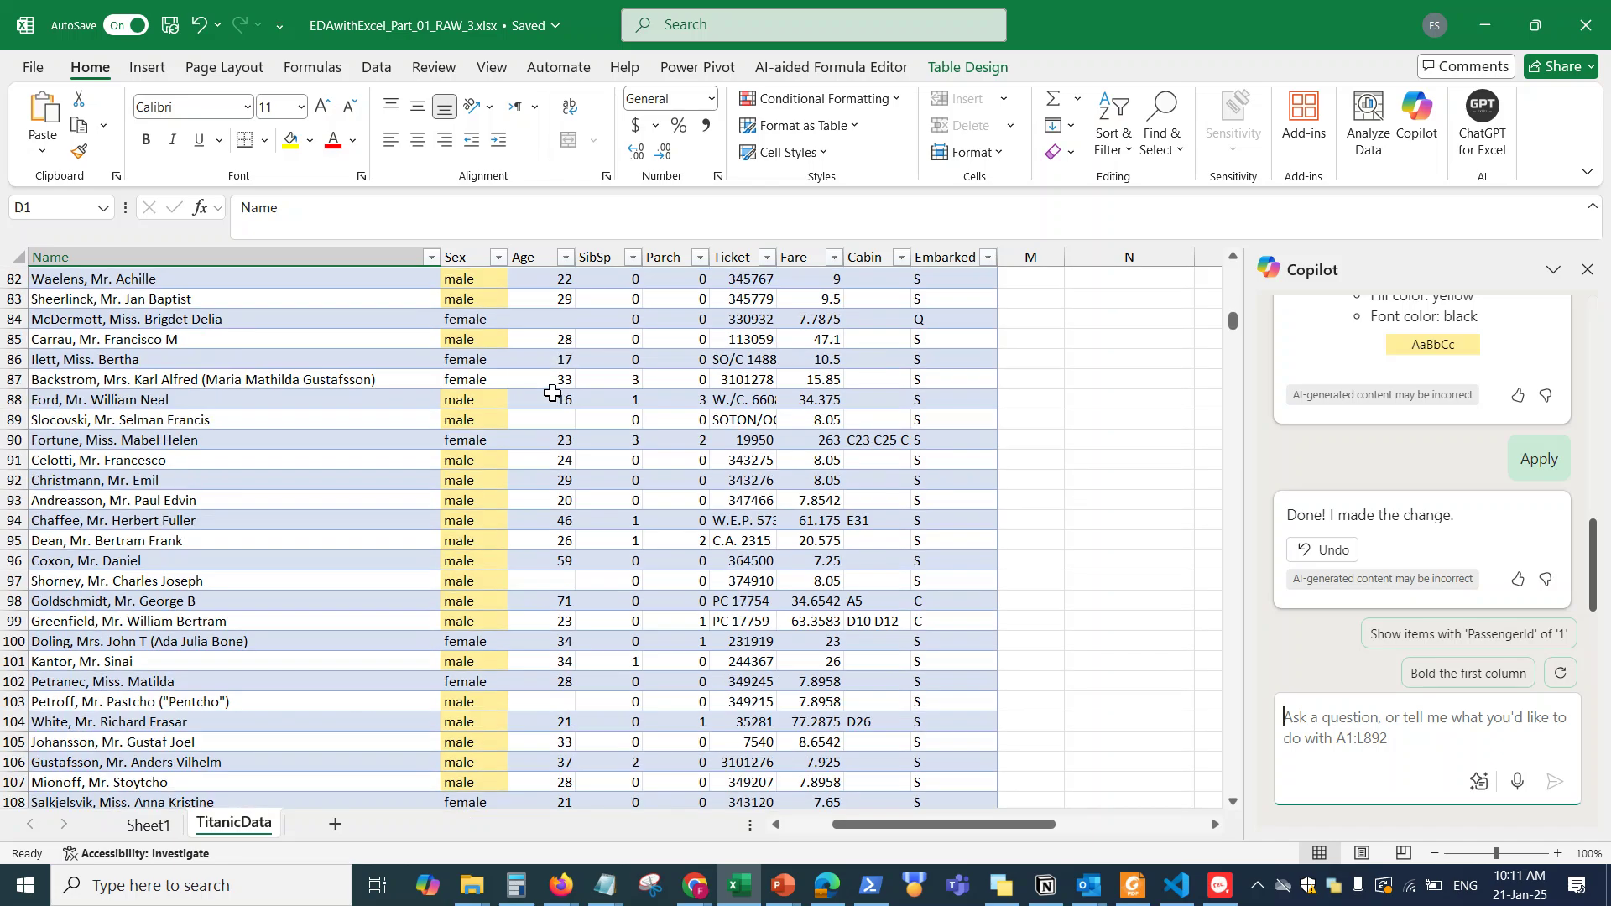
scroll(552, 393, "down", 5)
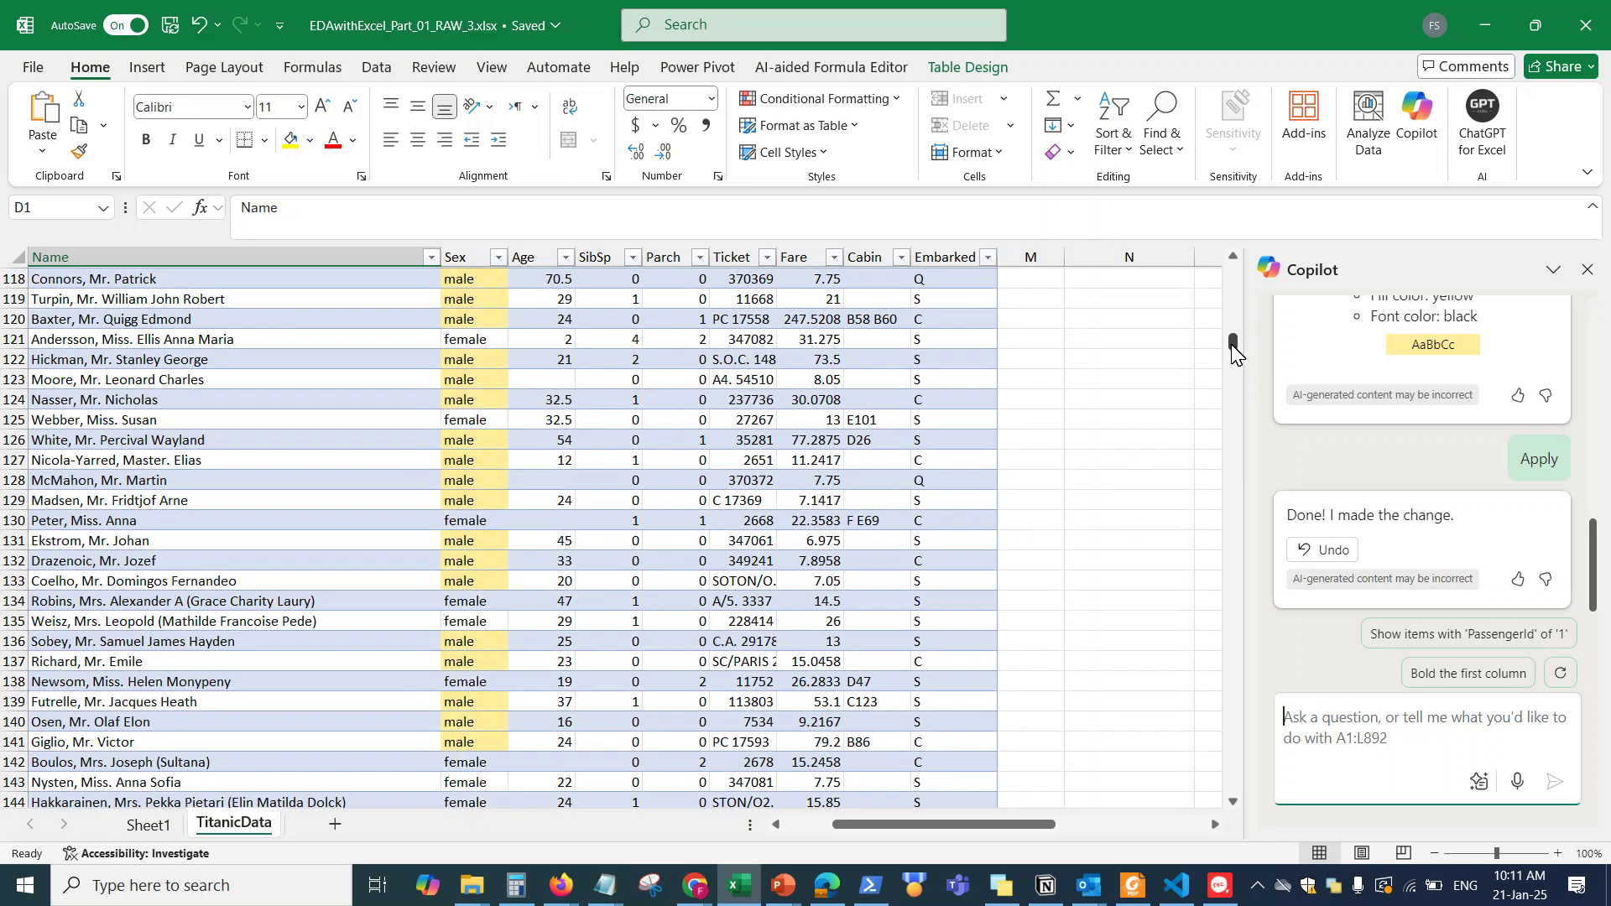
left_click_drag(1233, 341, 1234, 273)
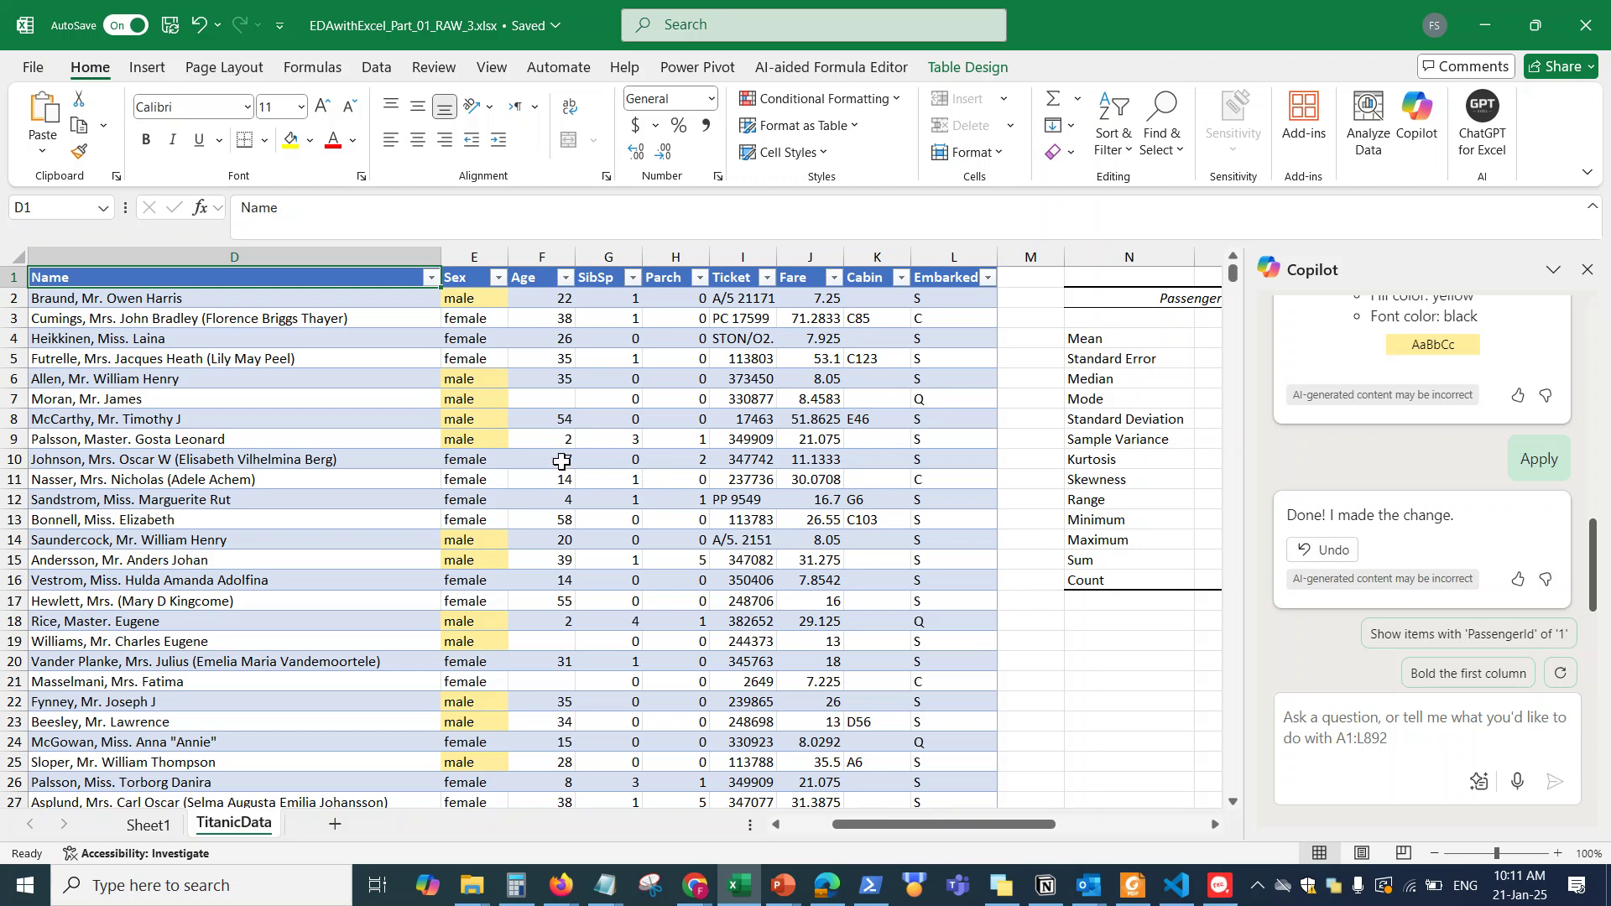
Step: Undo Copilot's yellow highlighting of the "male" cells in the Sex column
left_click(1314, 549)
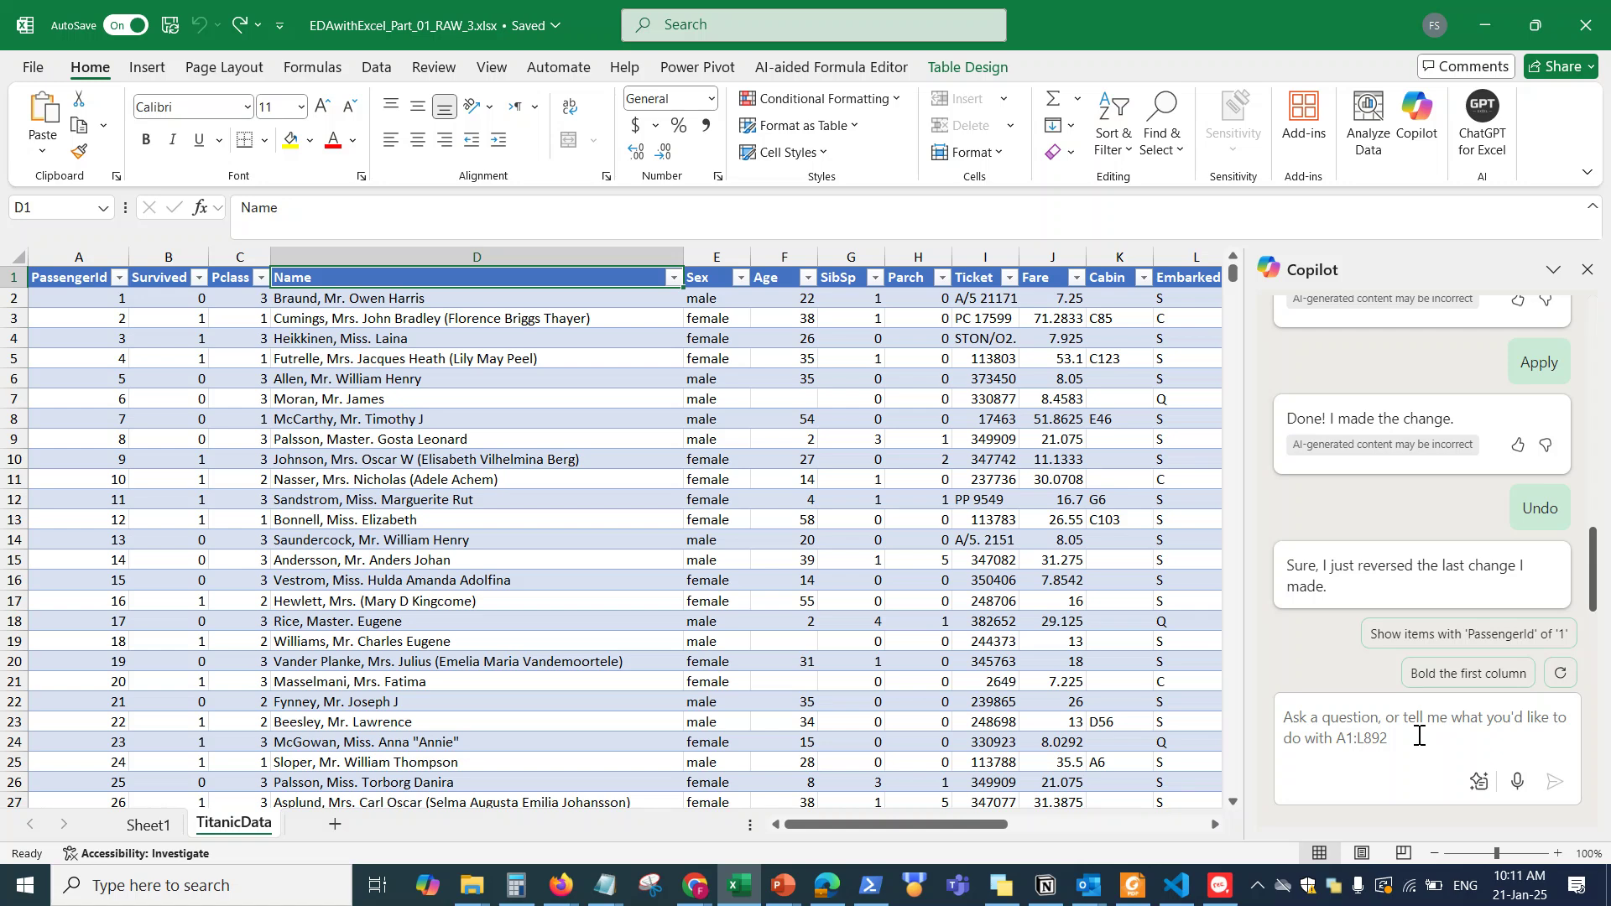
mouse_move(881, 832)
left_mouse_down()
mouse_move(944, 831)
mouse_move(906, 831)
left_mouse_up()
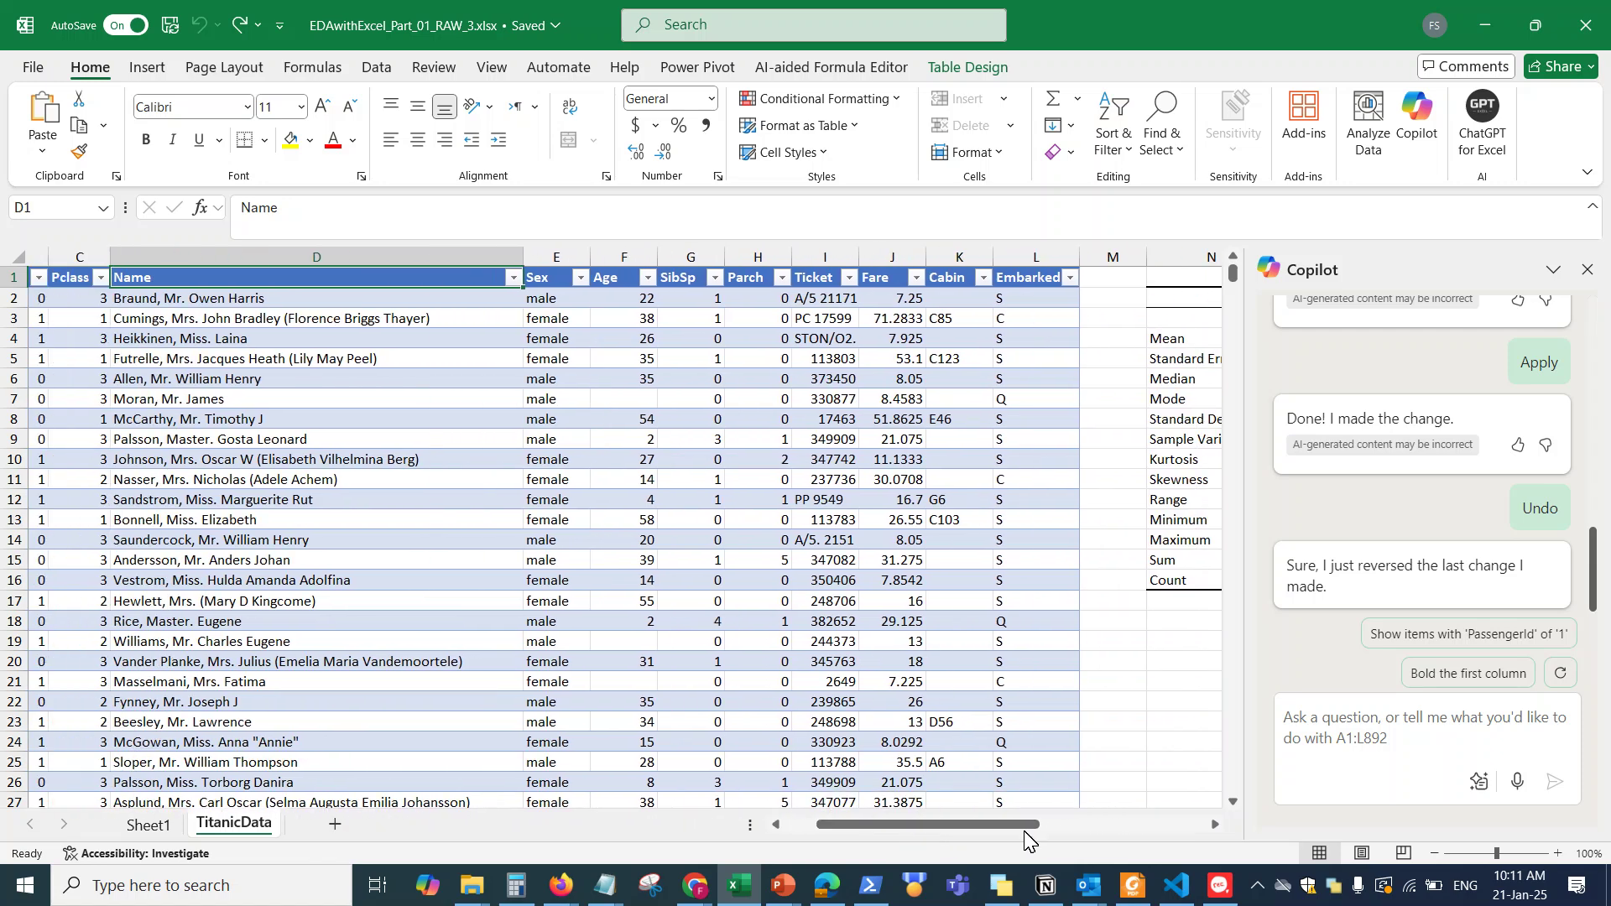
Step: Consult the Notepad list of analysis questions and return to the Titanic workbook in Excel
left_click(1389, 747)
left_click(601, 887)
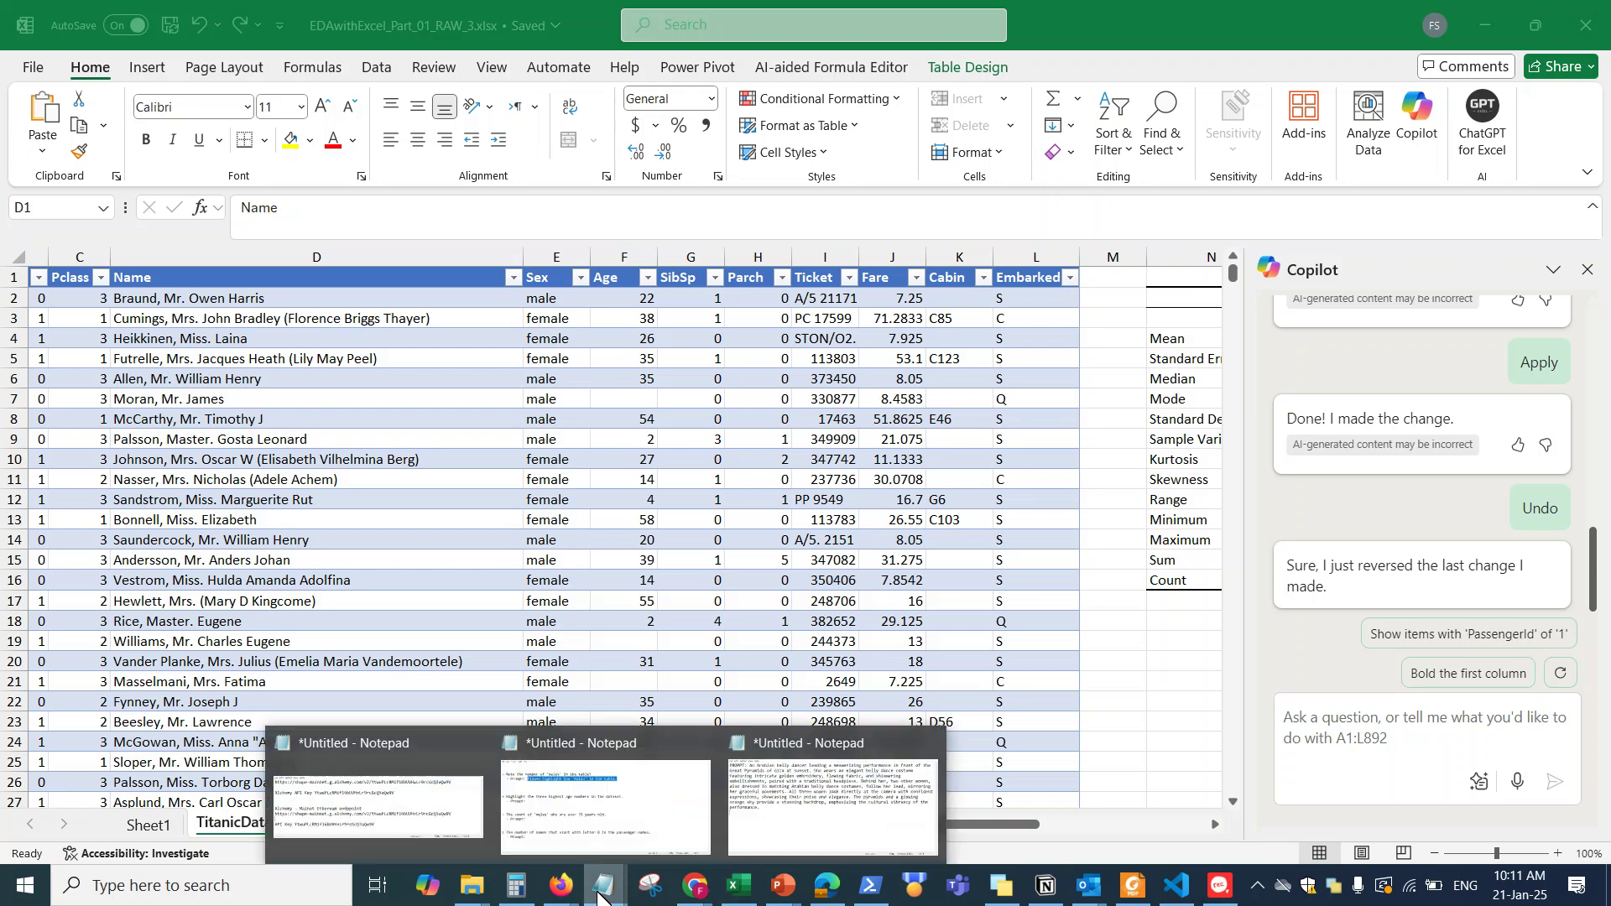
left_click(603, 810)
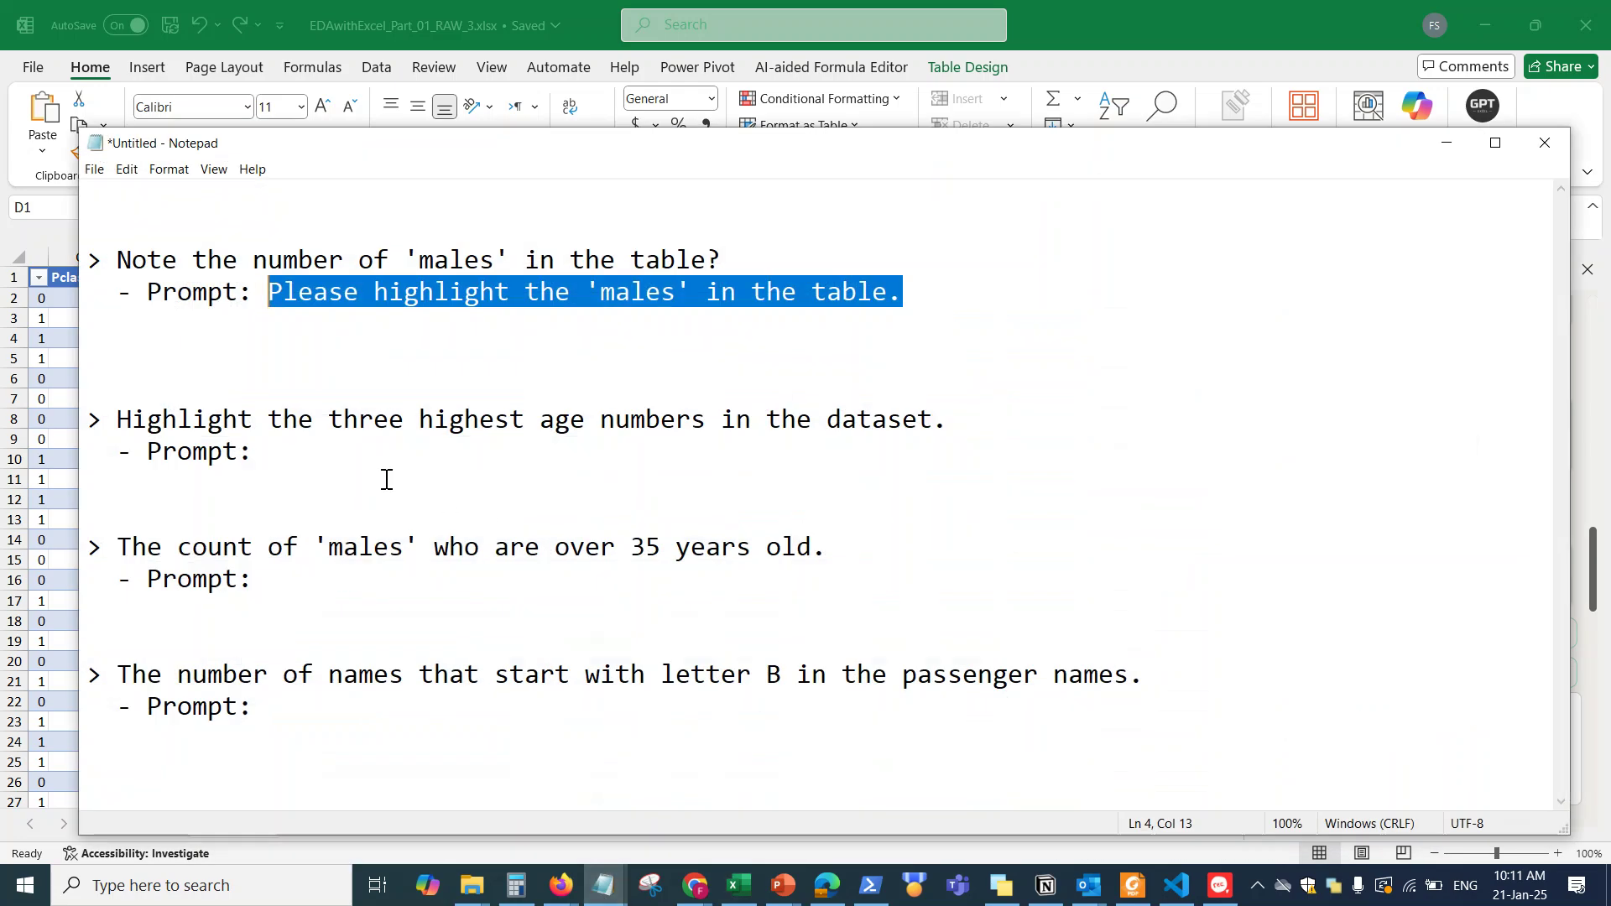
left_click(303, 453)
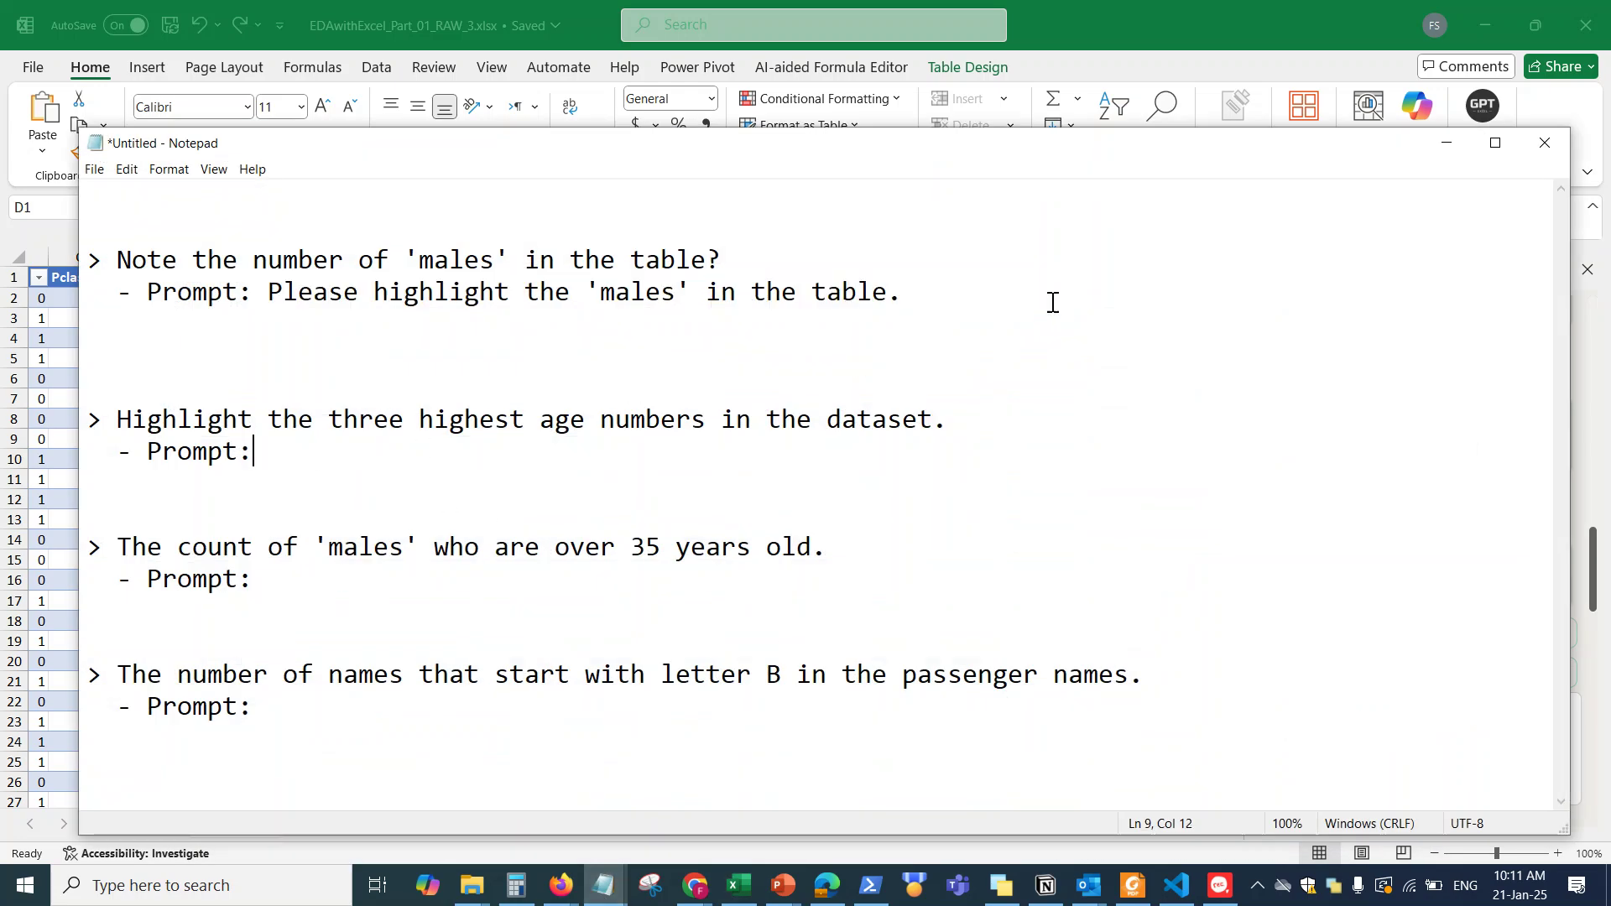
left_click(1444, 143)
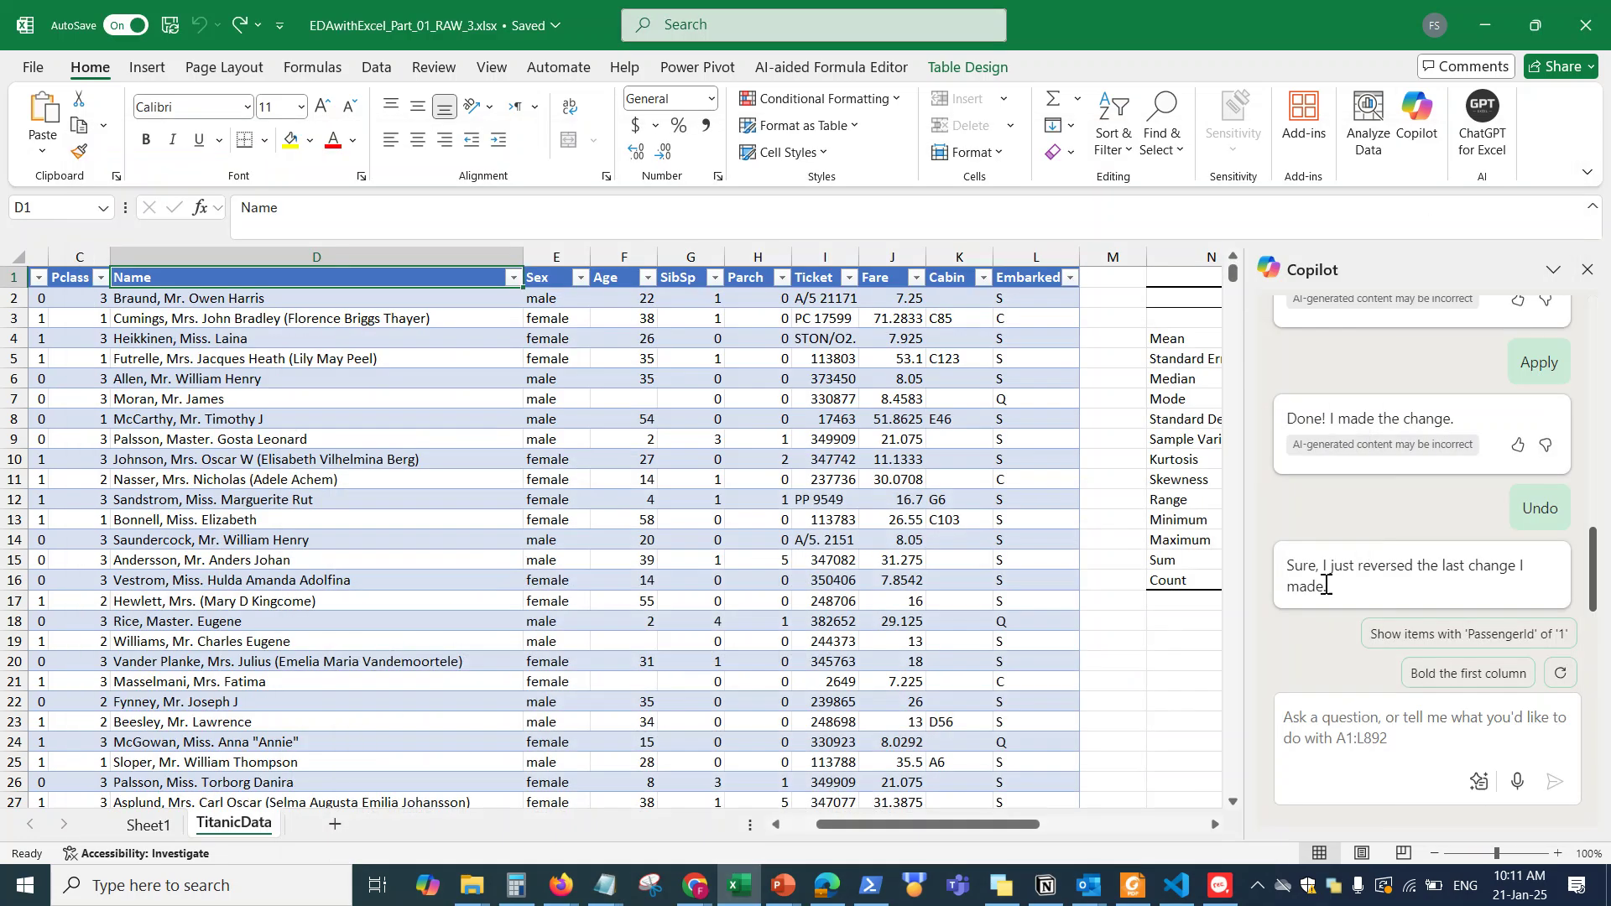
Step: Send Copilot the prompt "Please calculate the count of the 'males' in the Sex column."
left_click(1325, 720)
type("Please calcu")
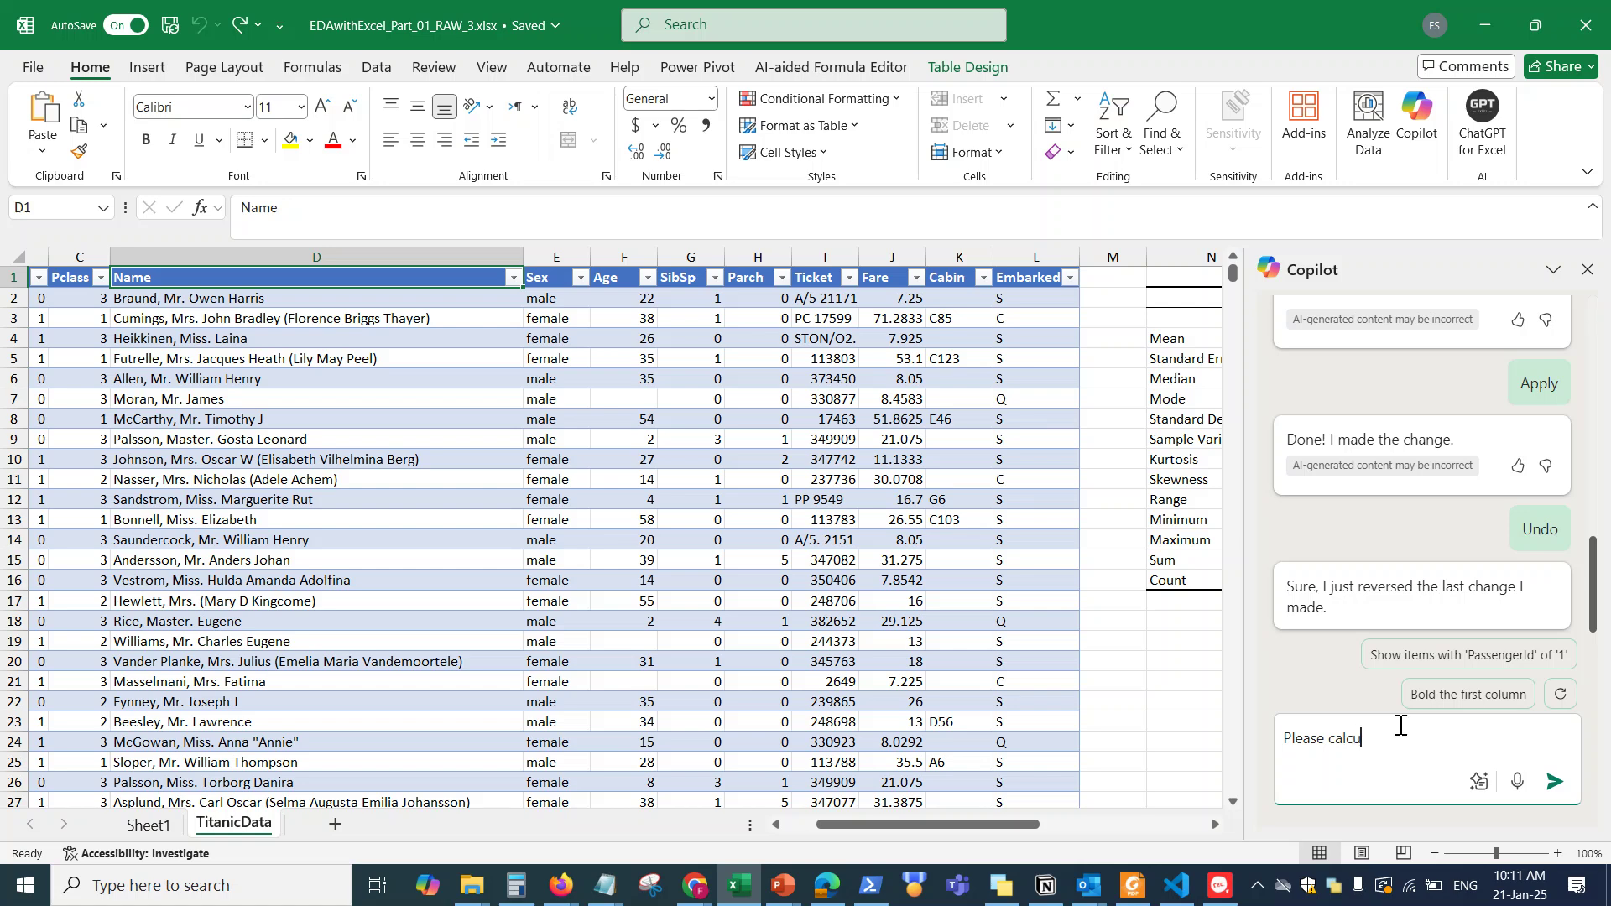
type("late the count of the")
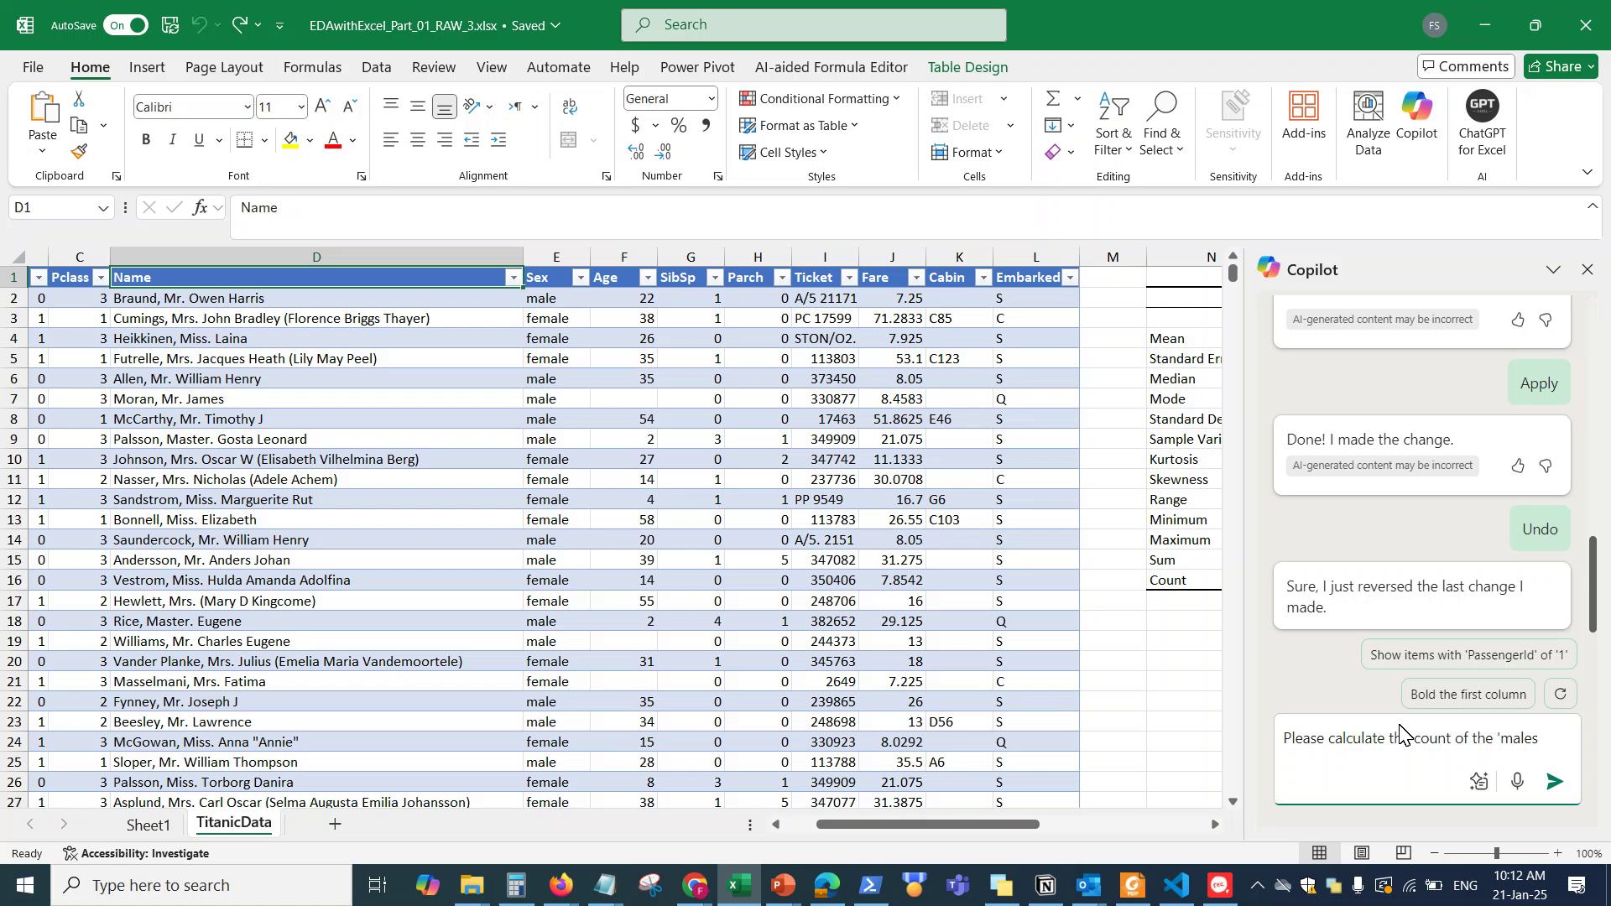
type("'males' in the Sex column.")
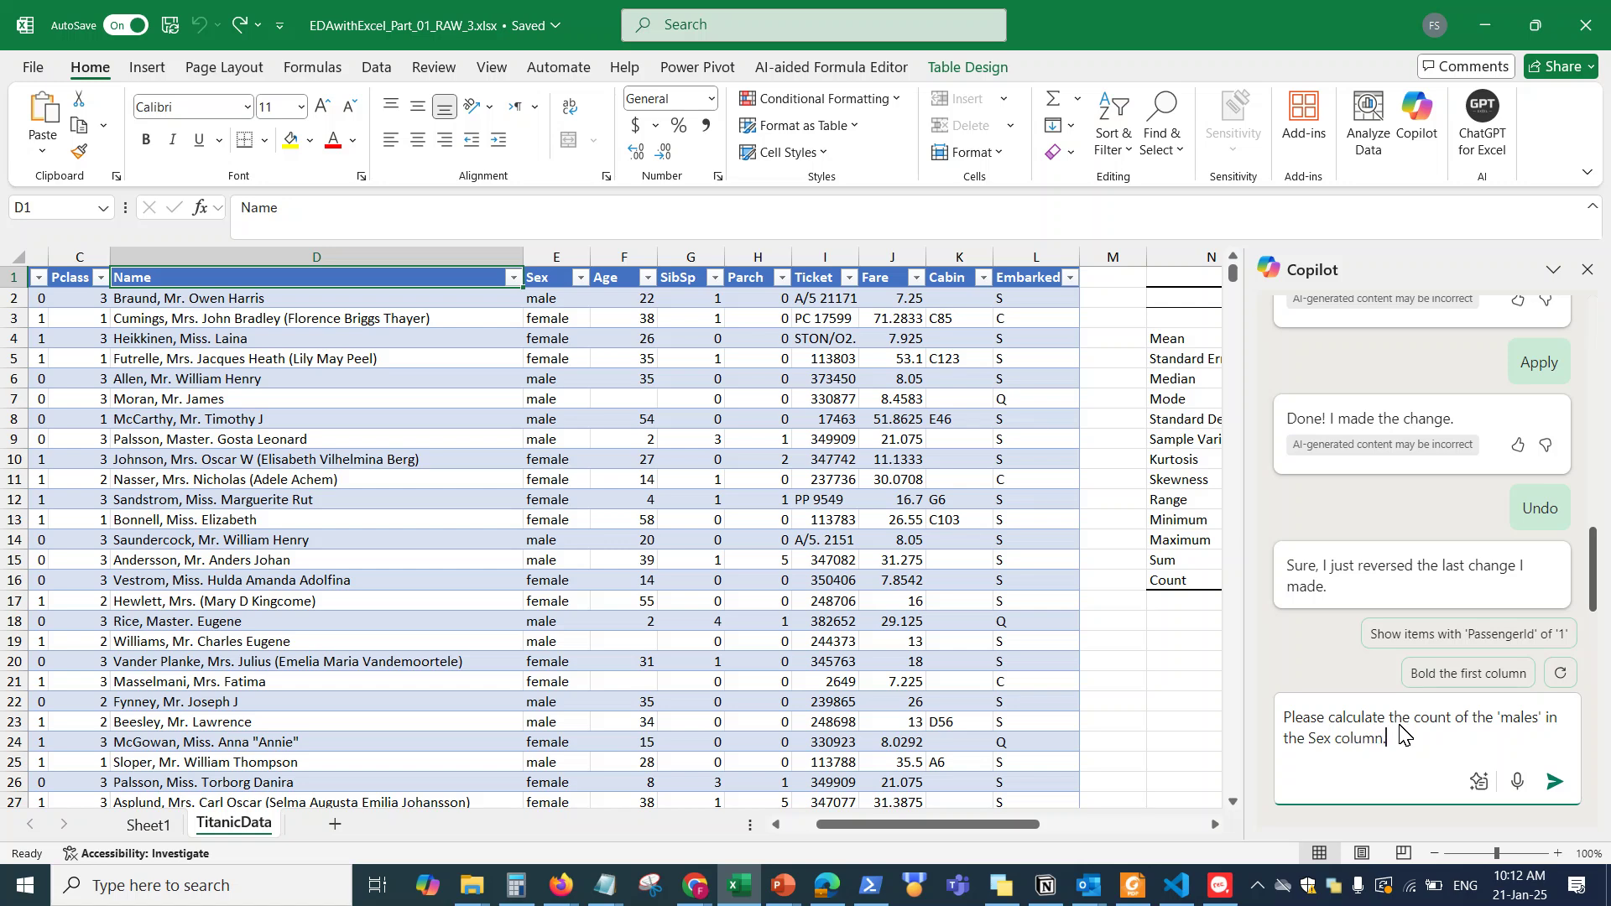
key("Return")
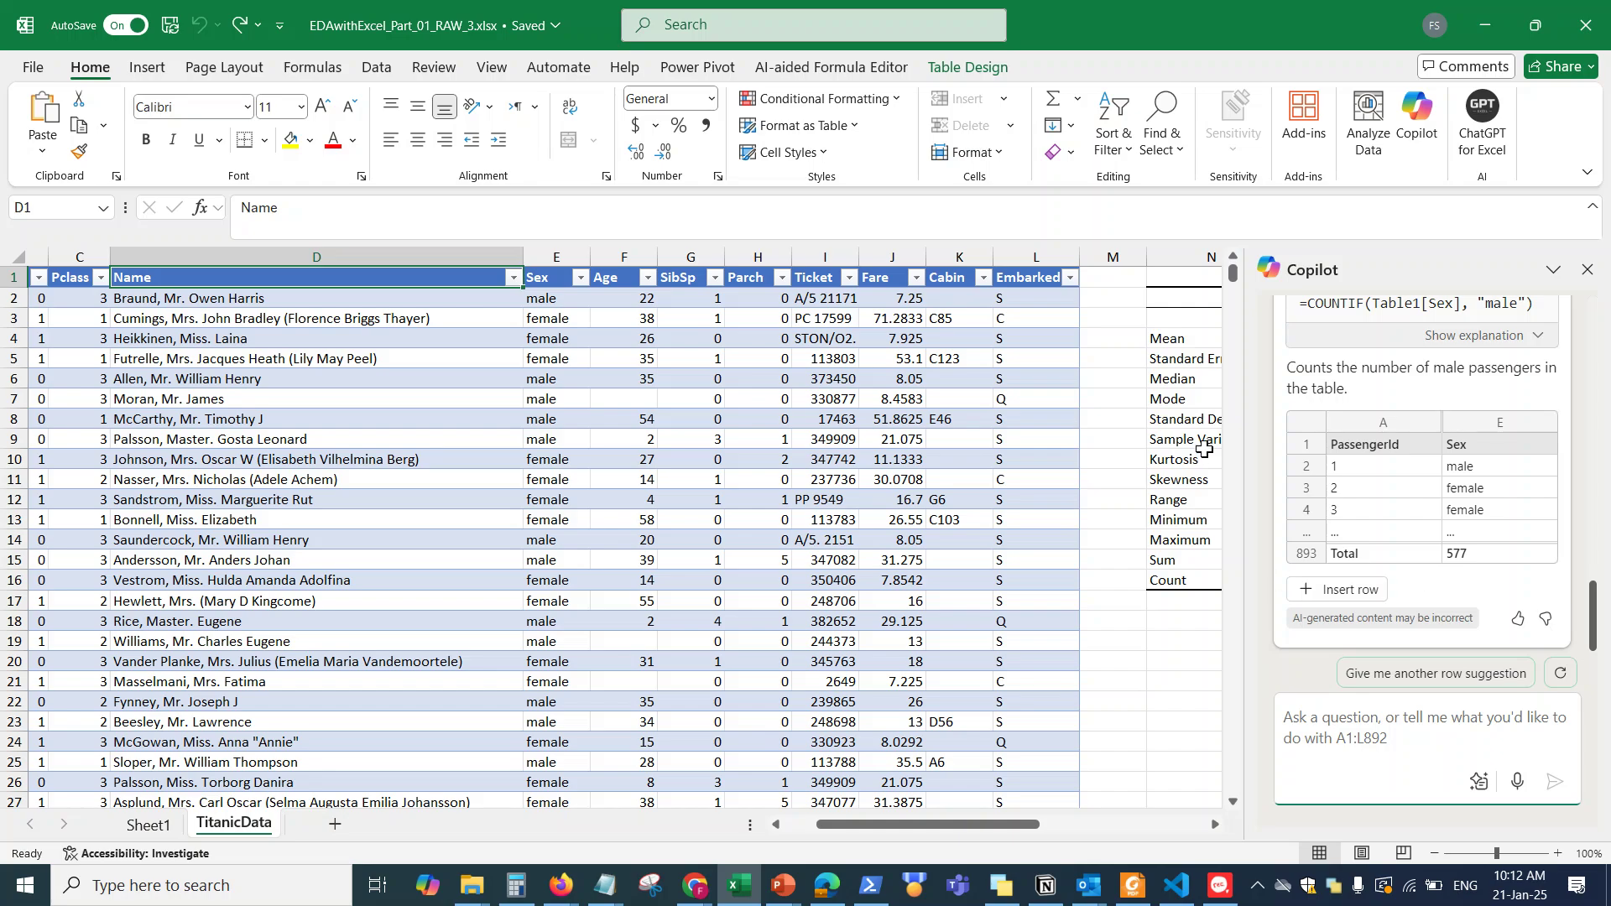
Step: Insert Copilot's suggested total row with the COUNTIF of "male" in the Sex column below the last table row
left_click_drag(1231, 271, 1224, 833)
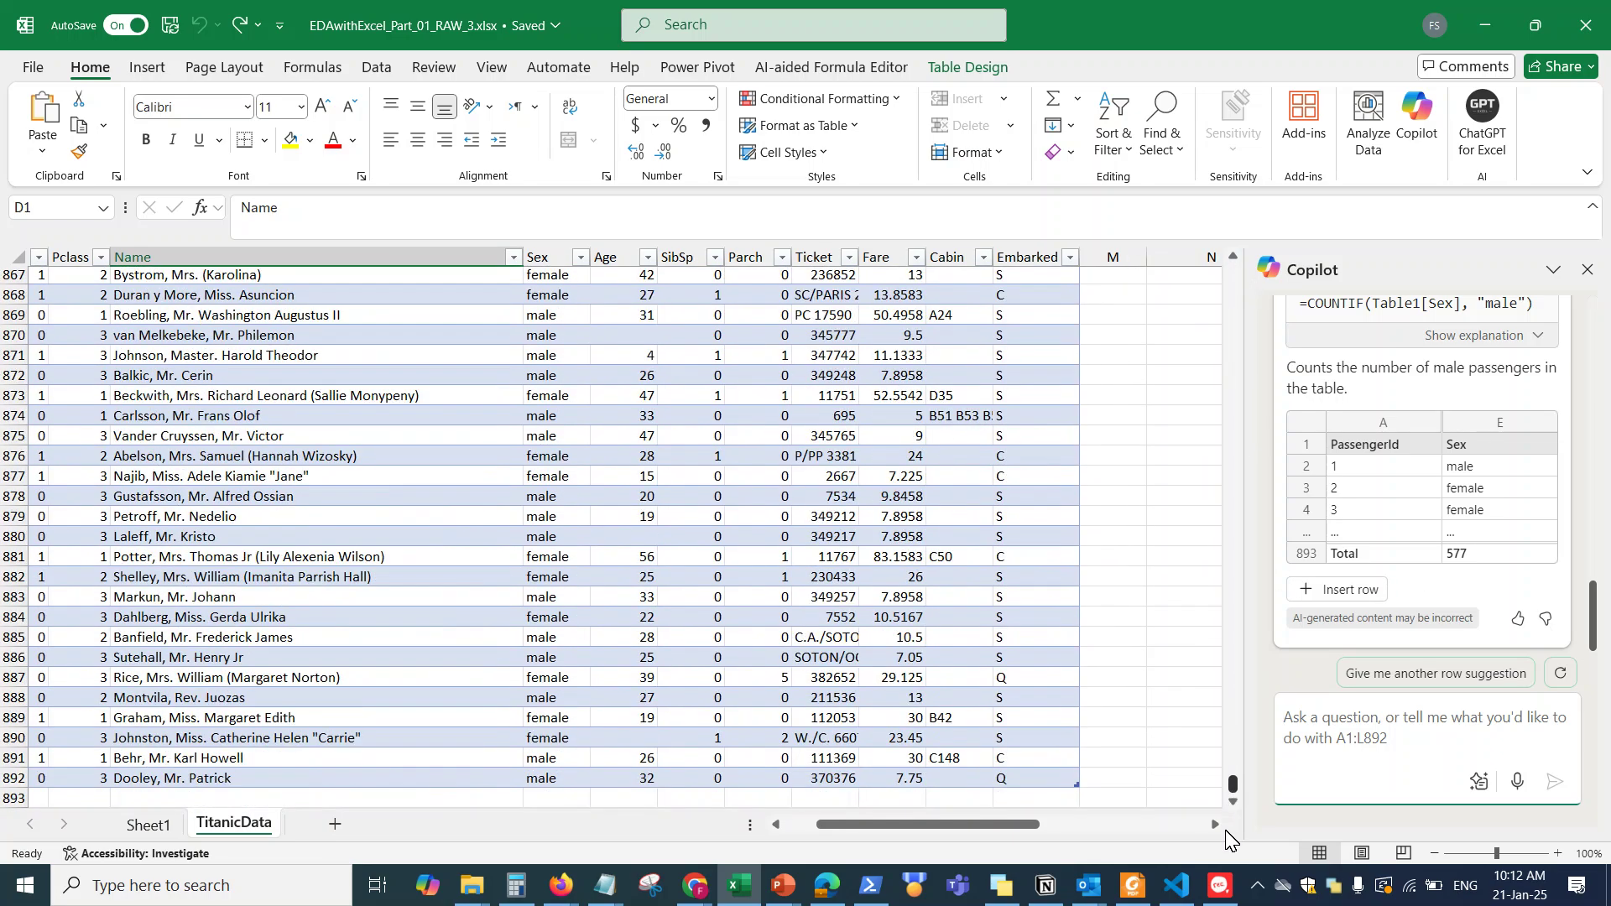
scroll(839, 755, "down", 1)
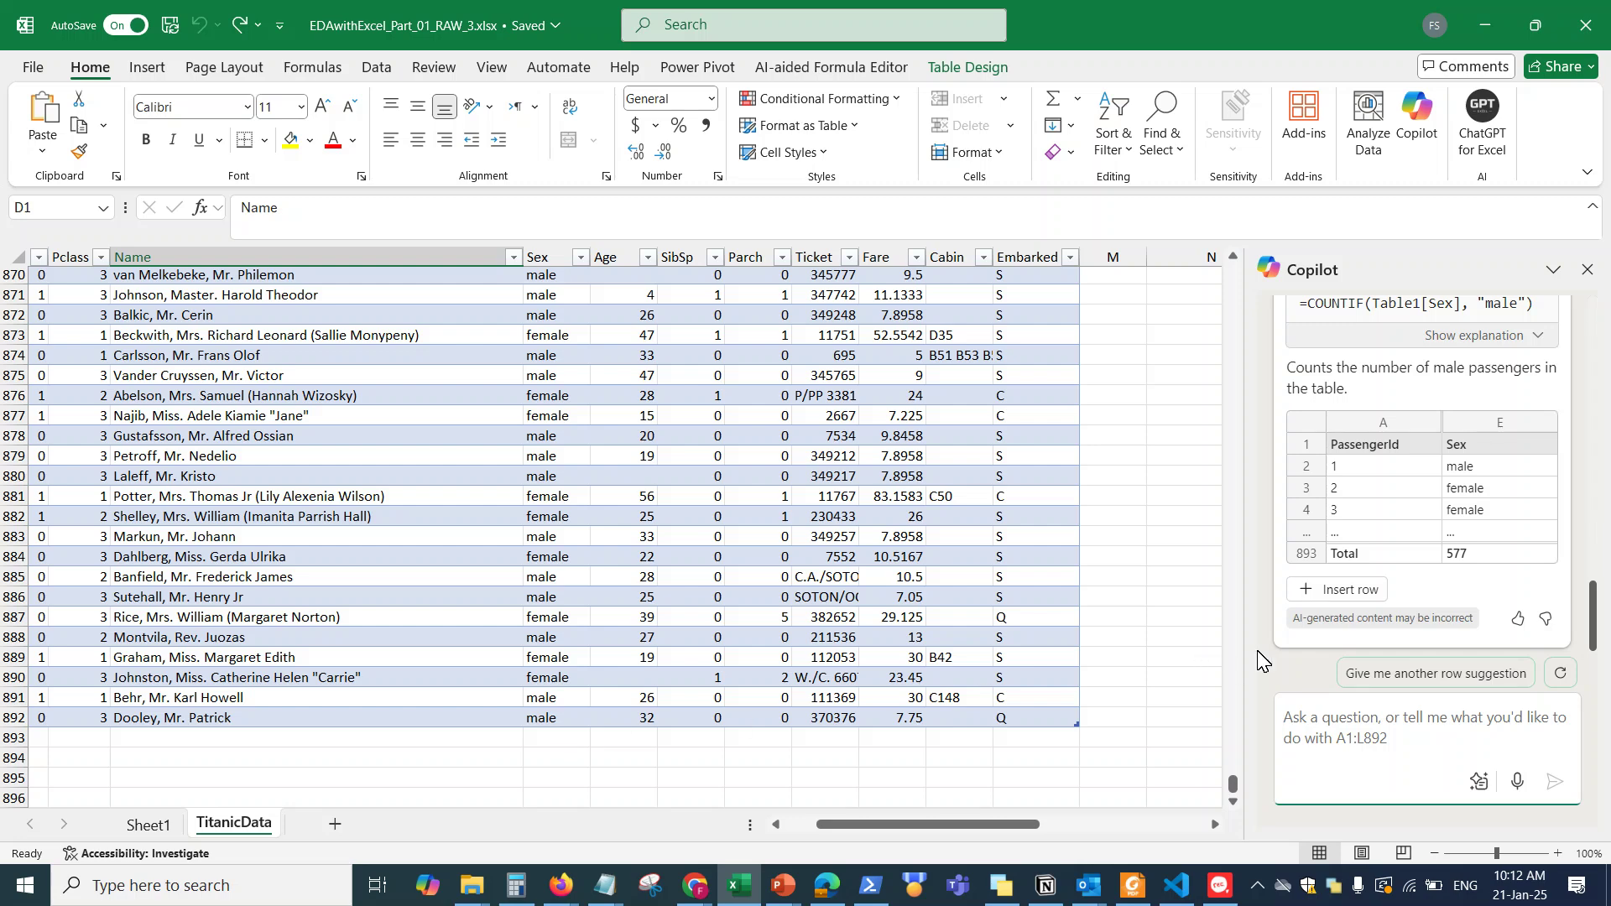
left_click(1338, 593)
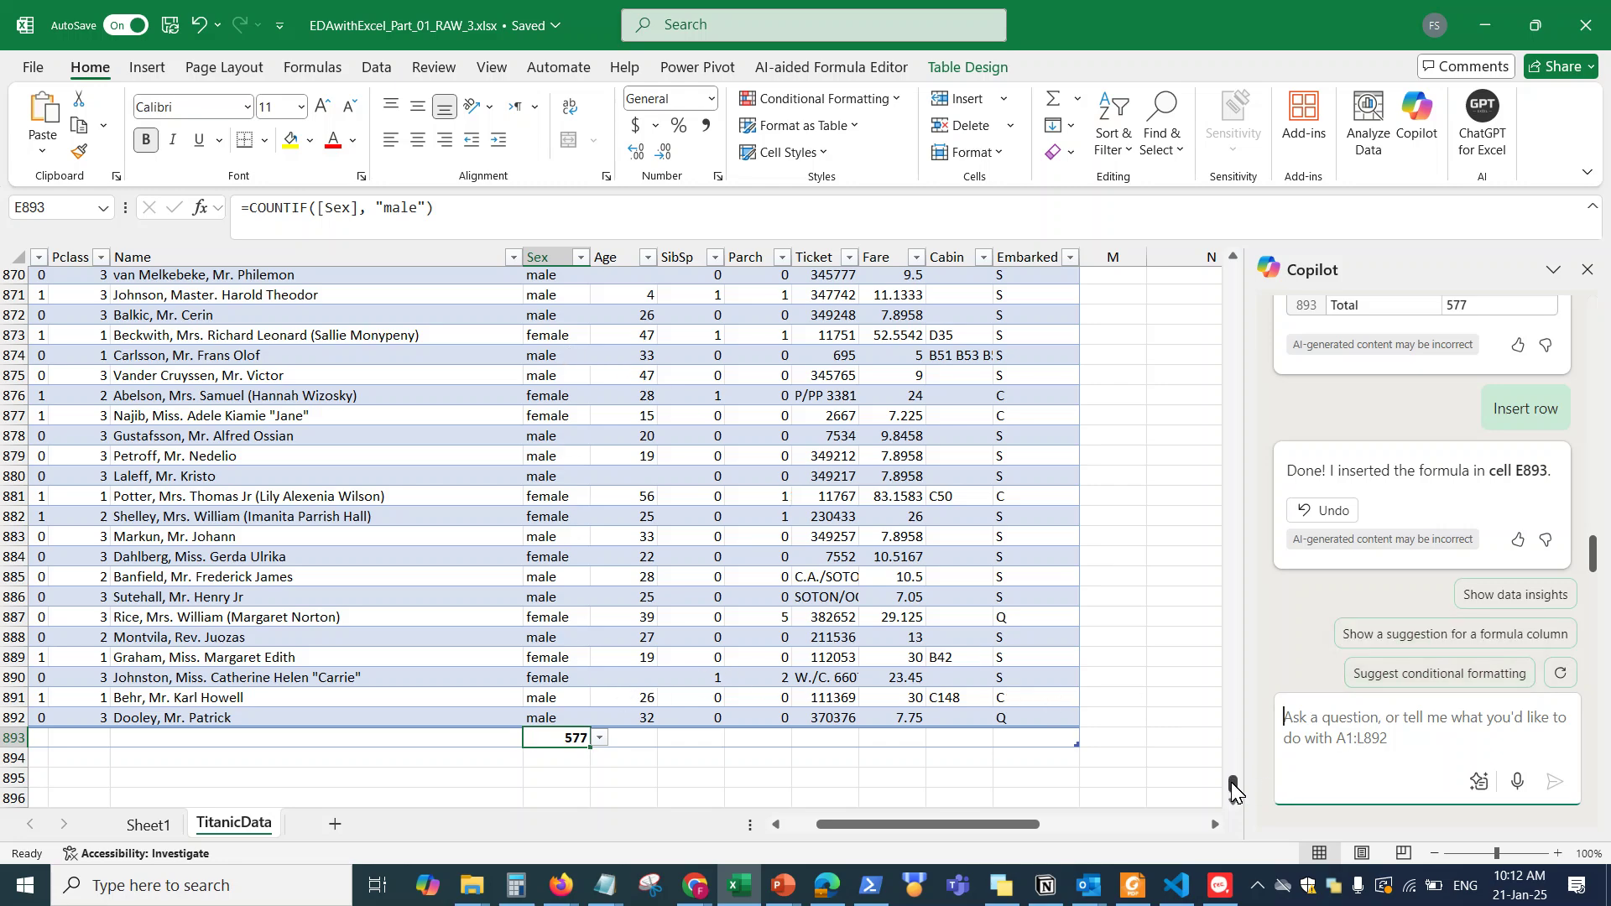
Step: Filter the table's Sex column to show only the "male" rows
left_click_drag(1233, 786, 1255, 256)
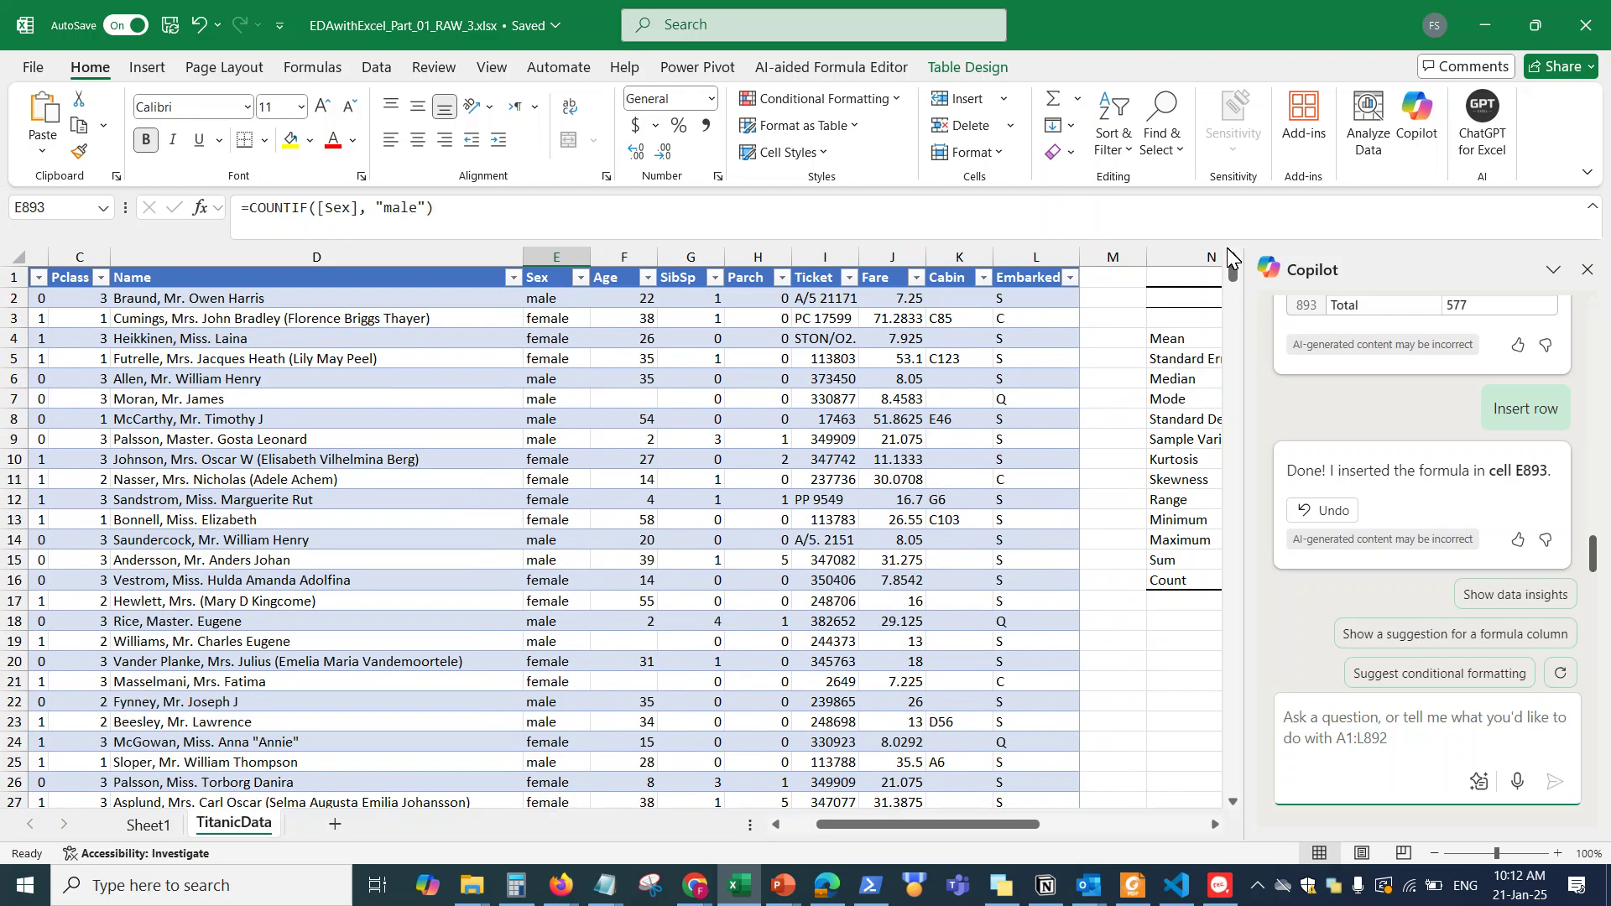
left_click(581, 277)
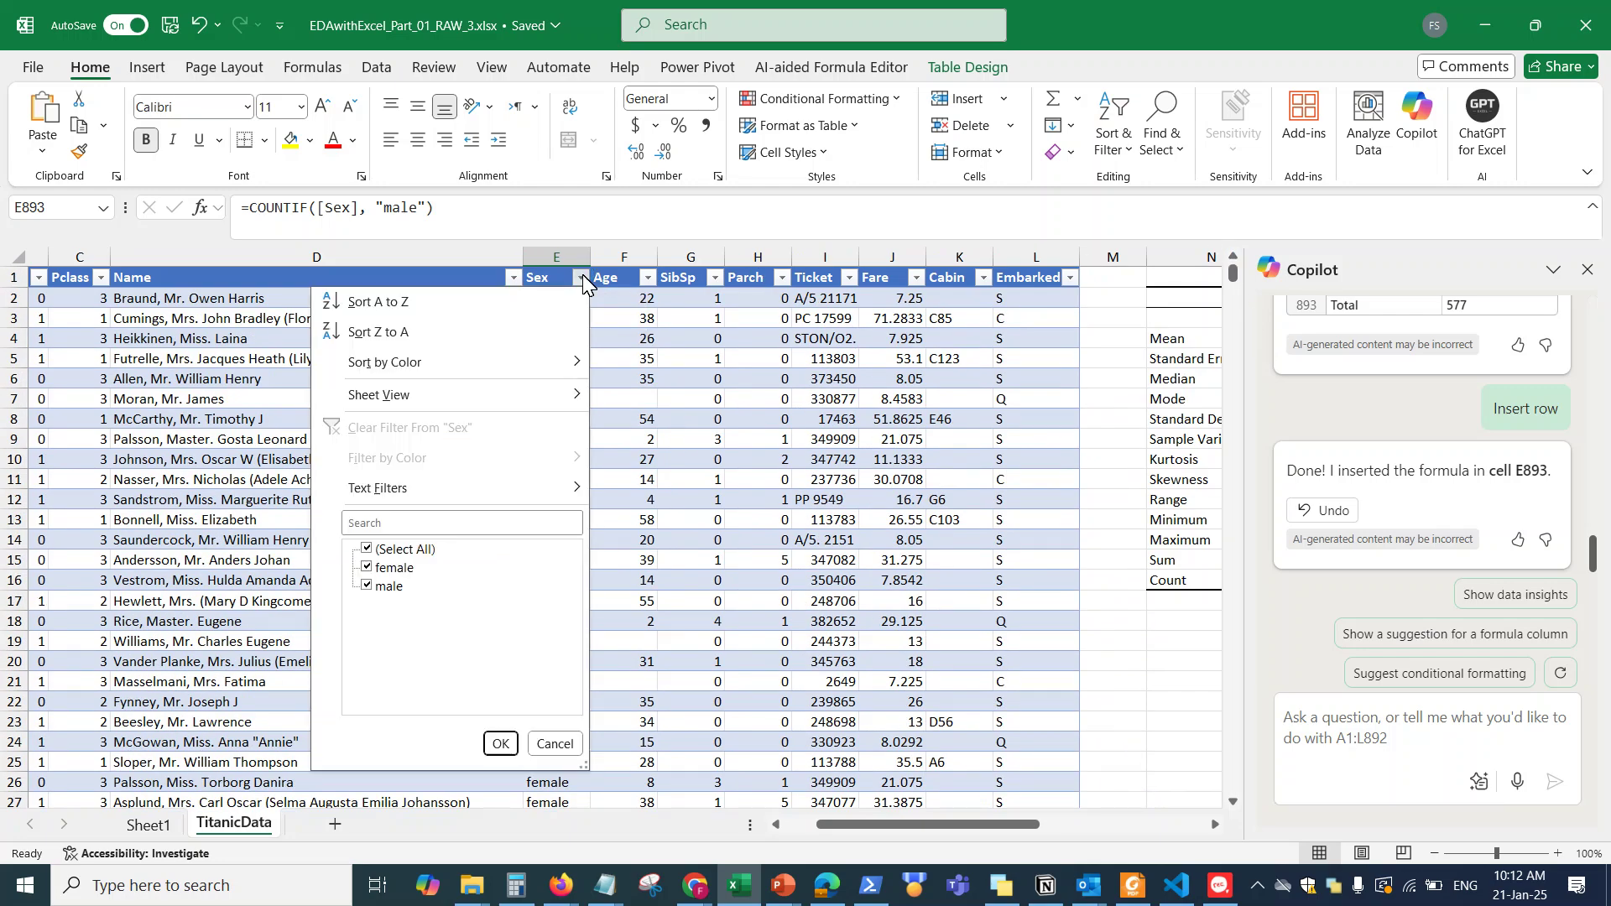
left_click(382, 553)
left_click(369, 585)
left_click(500, 744)
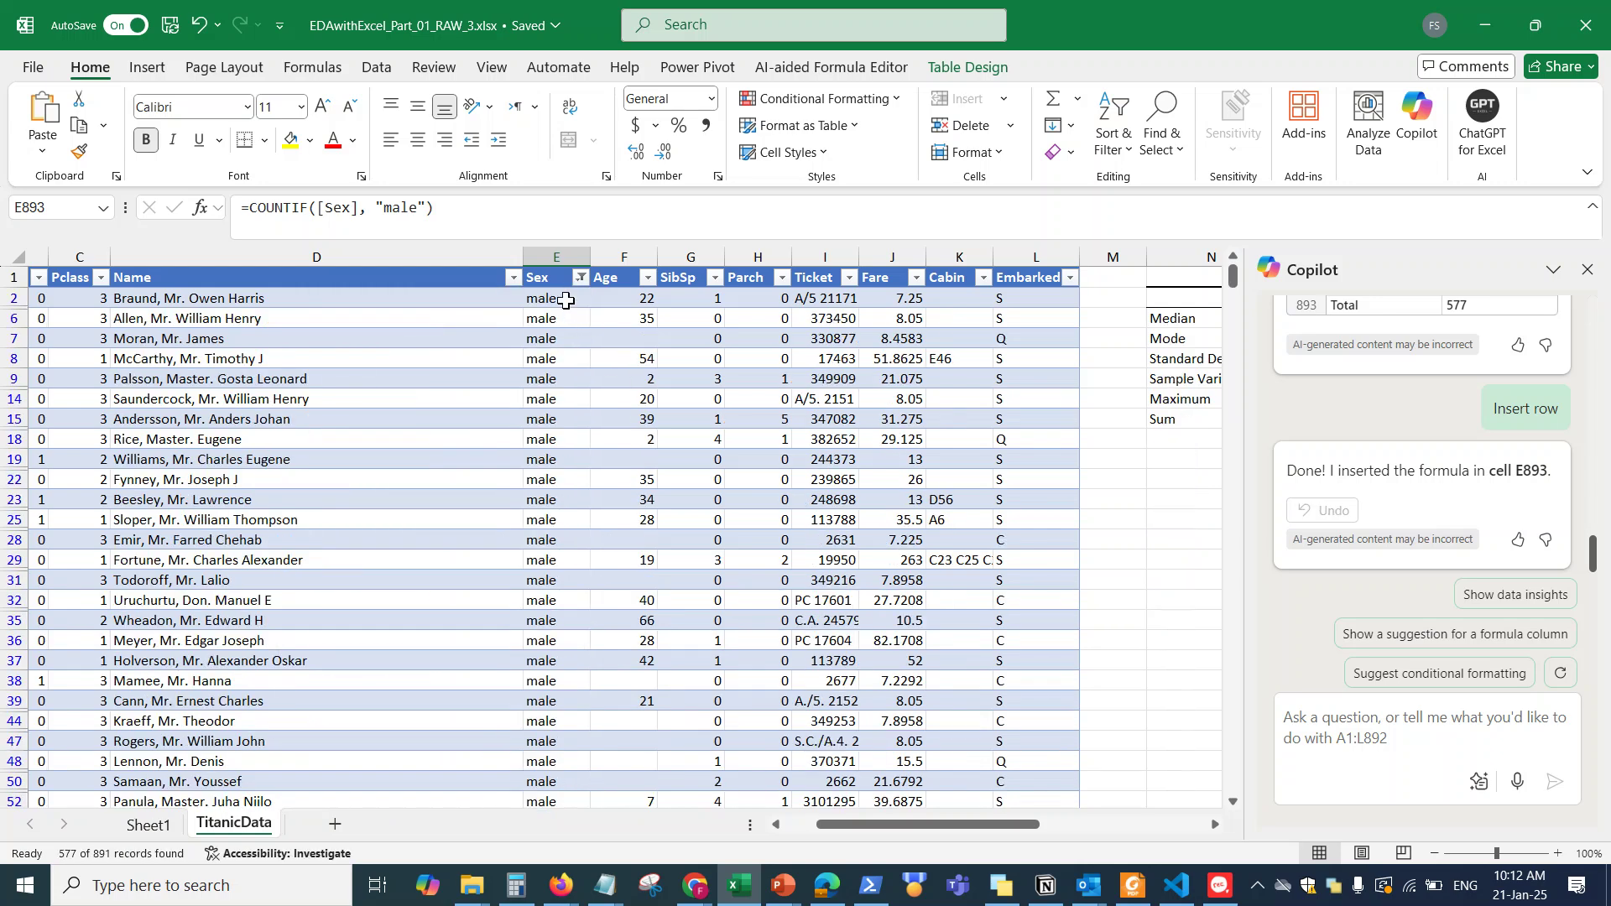
Step: Select all filtered "male" cells in the Sex column to check their count against the inserted total
left_click_drag(567, 300, 558, 382)
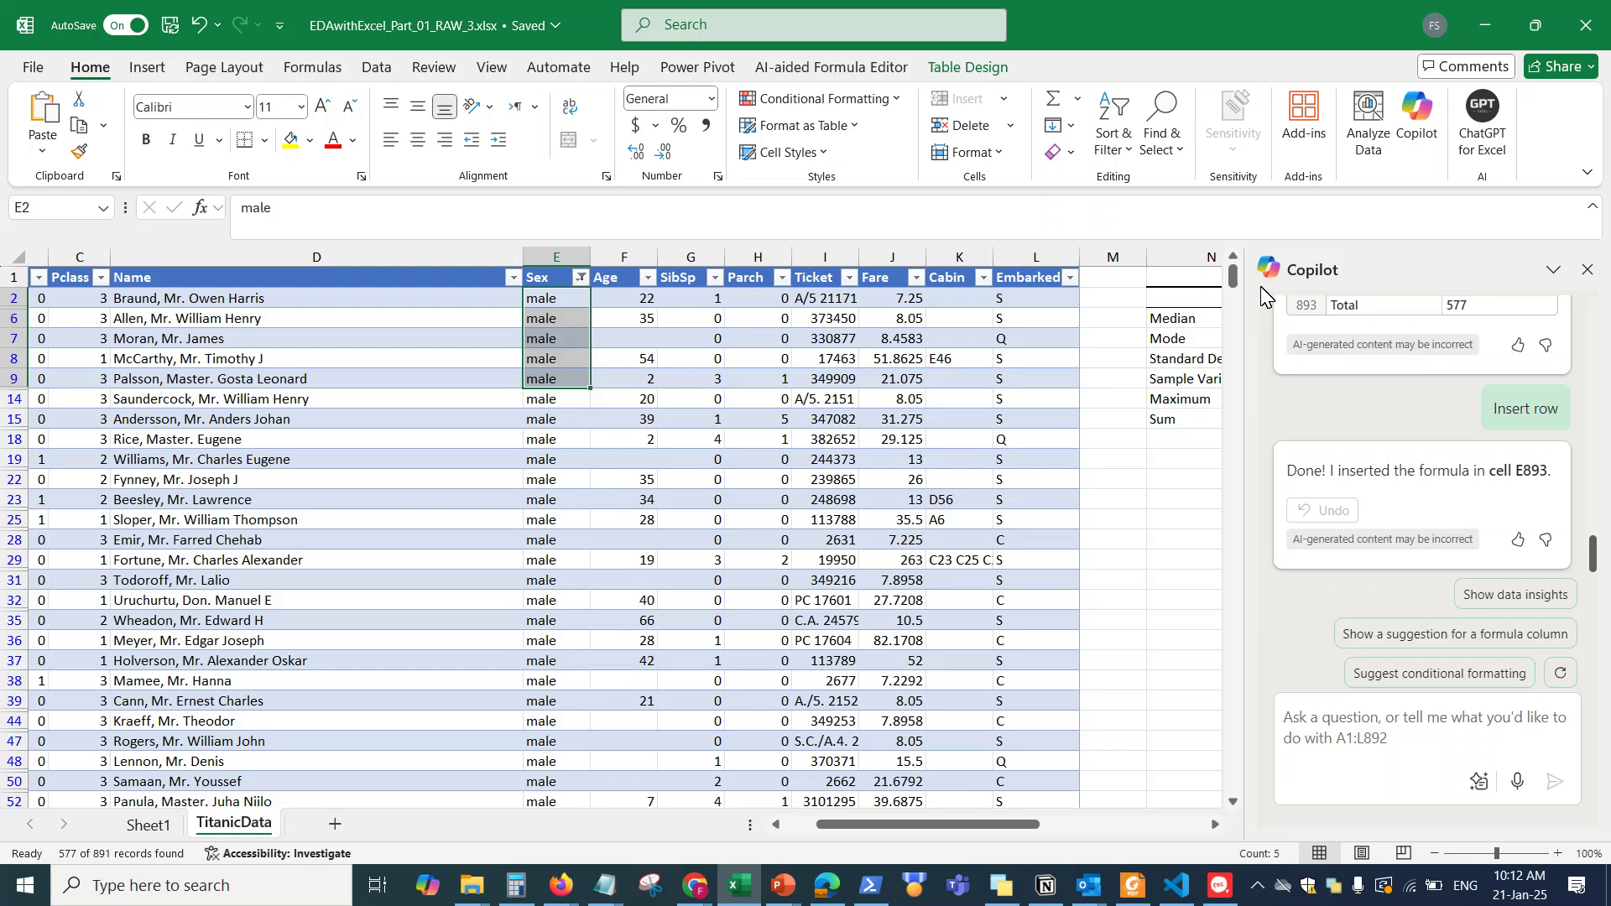
left_click_drag(1233, 277, 1233, 798)
left_click(560, 760, "shift")
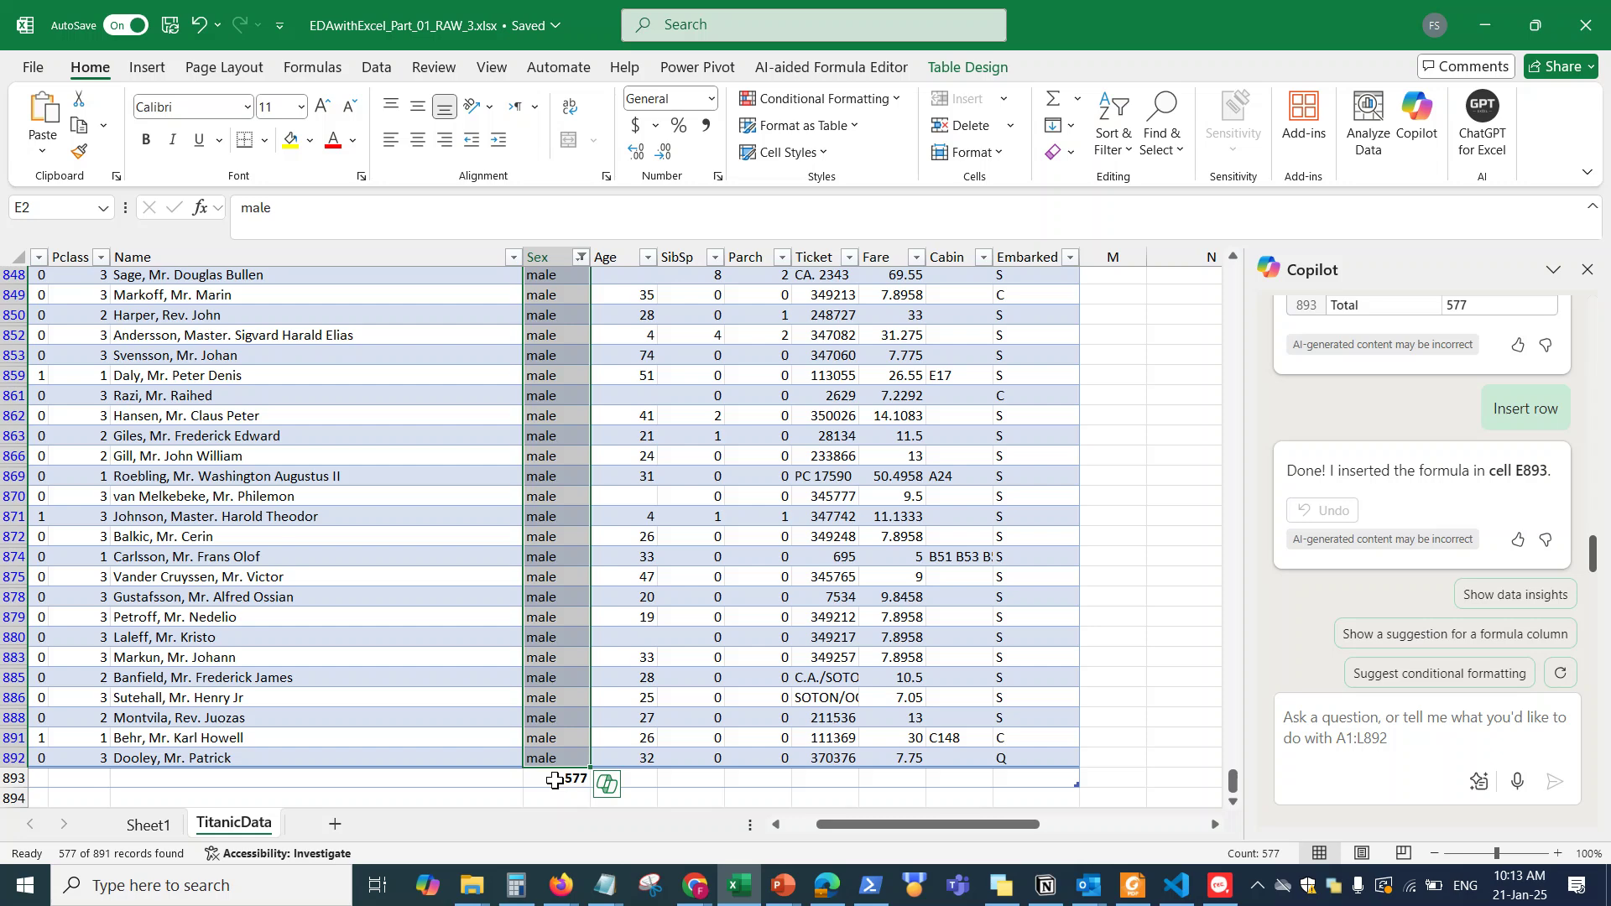
left_click(1147, 610)
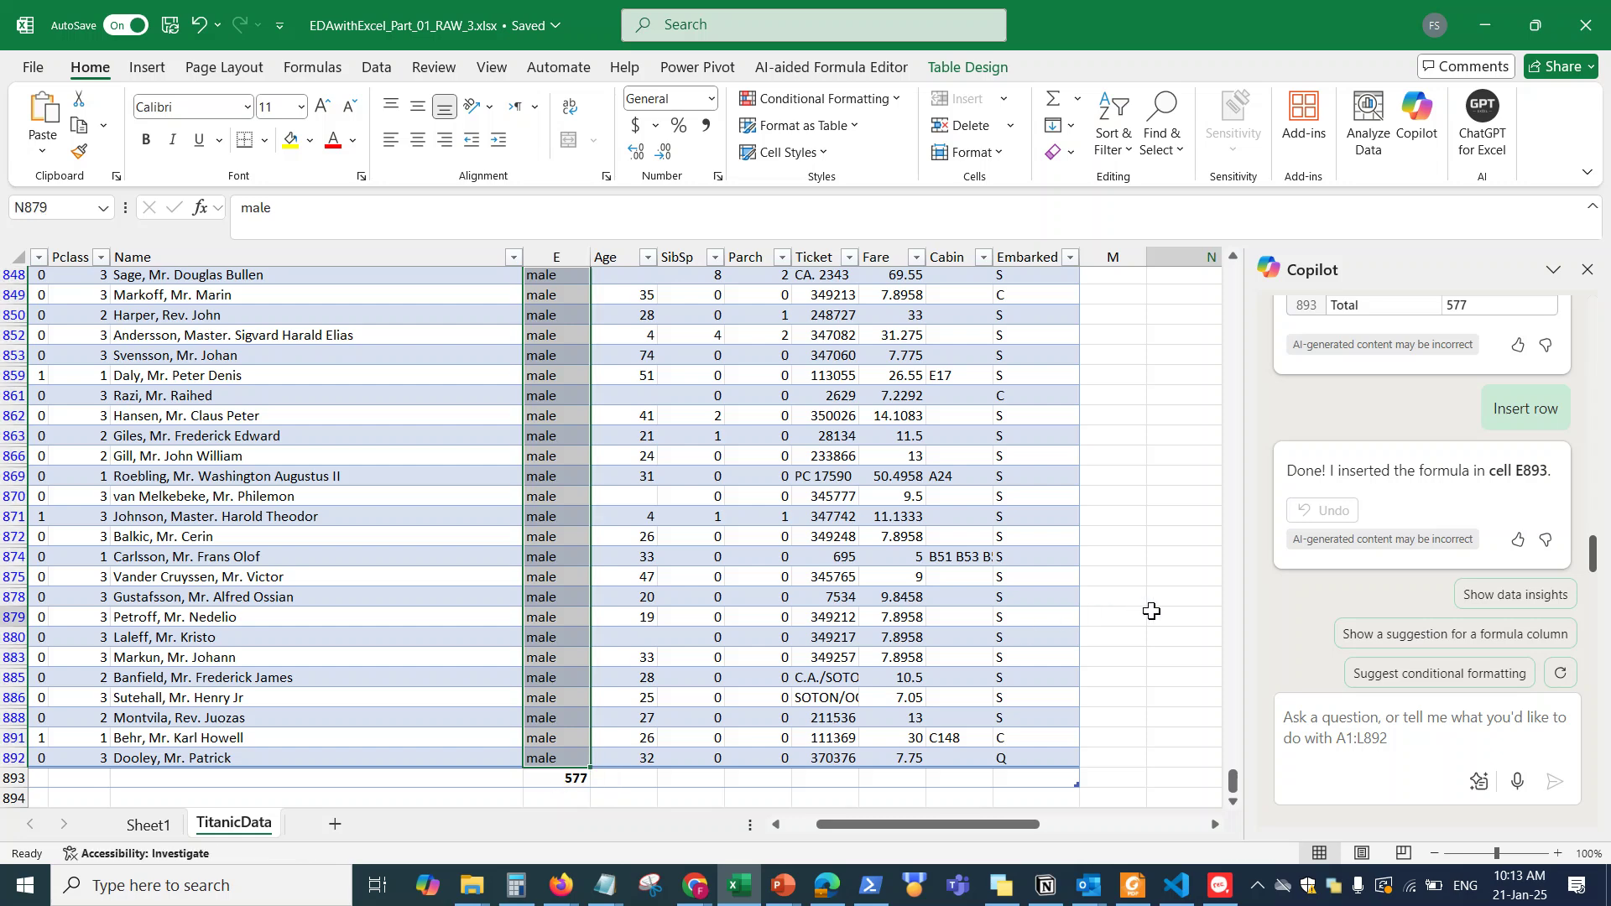
Step: Restore all values in the Sex column filter and look over the unfiltered table
left_click(648, 778)
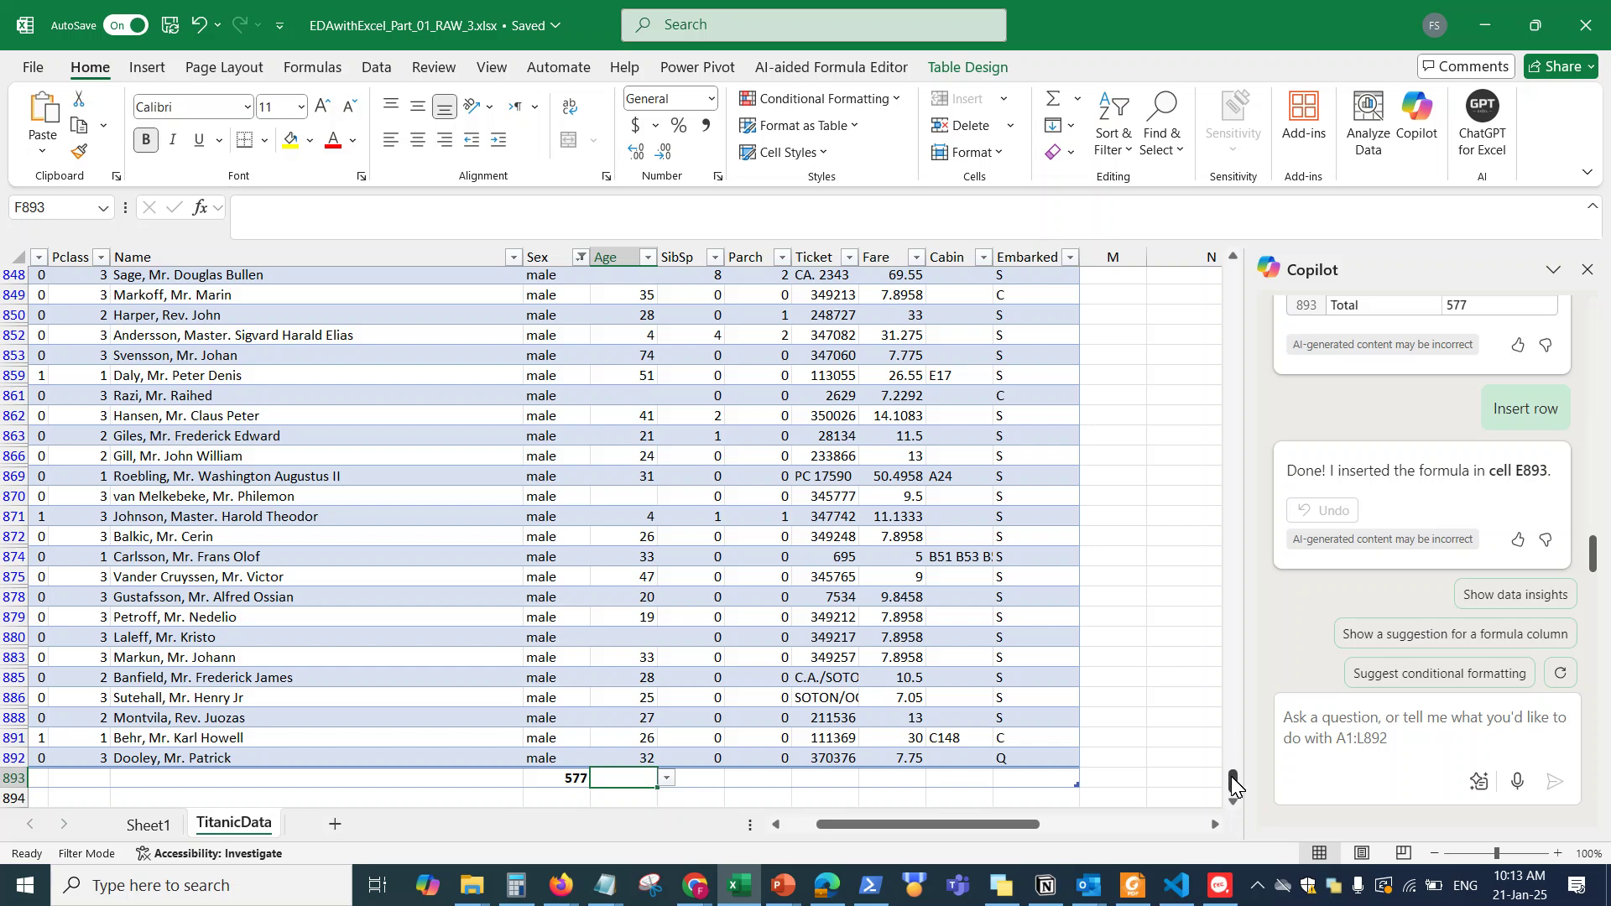
left_click_drag(1233, 786, 1233, 276)
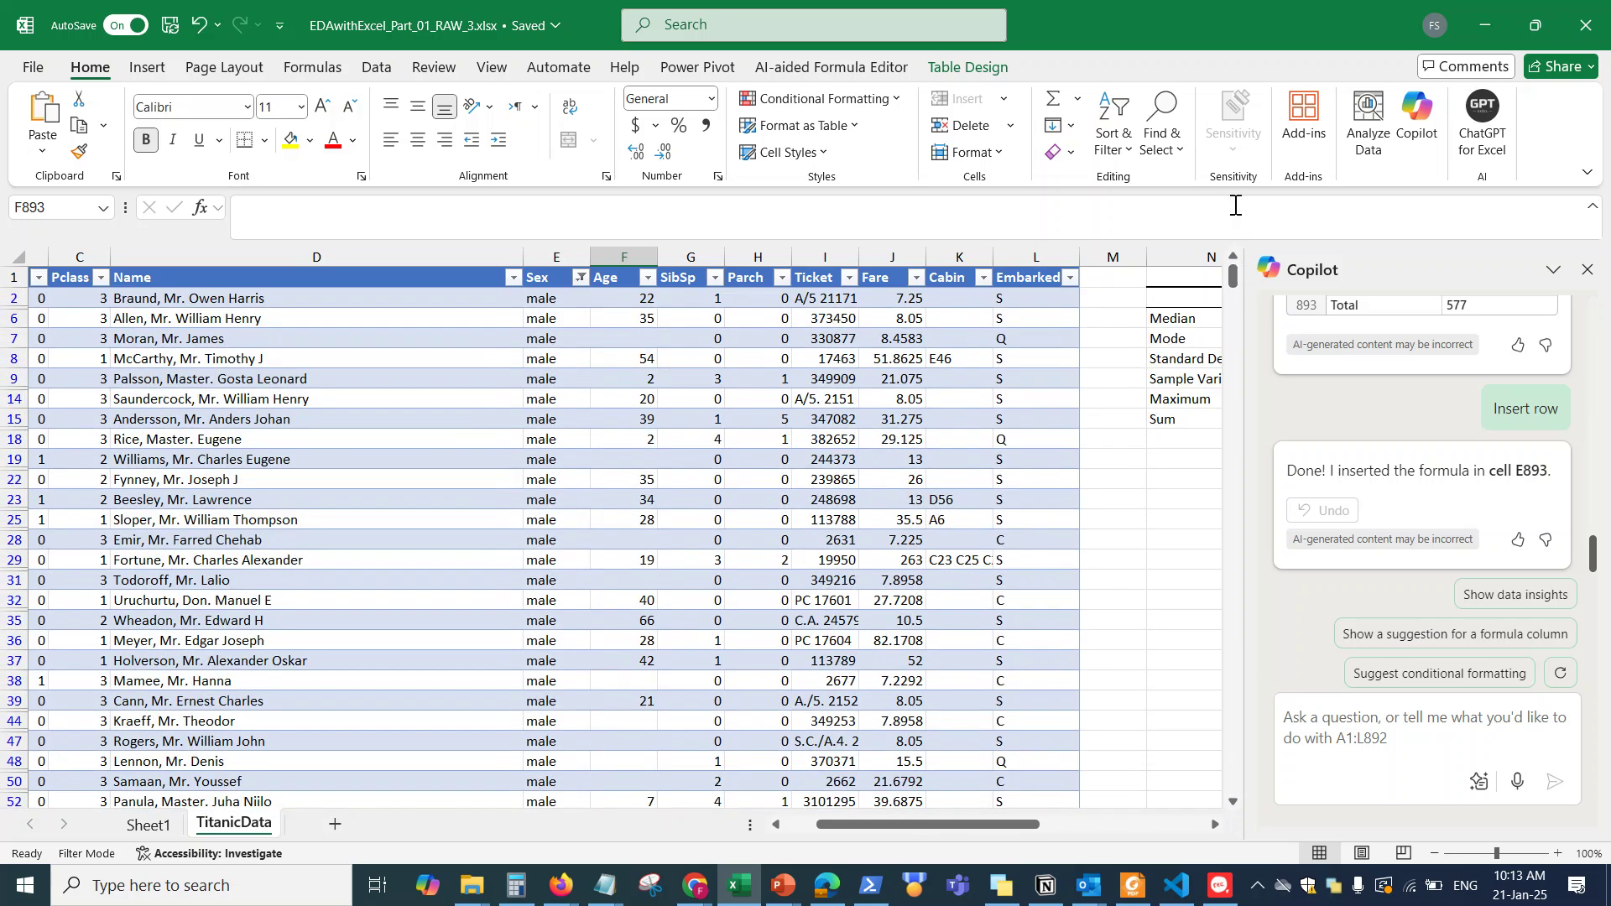
left_click(581, 278)
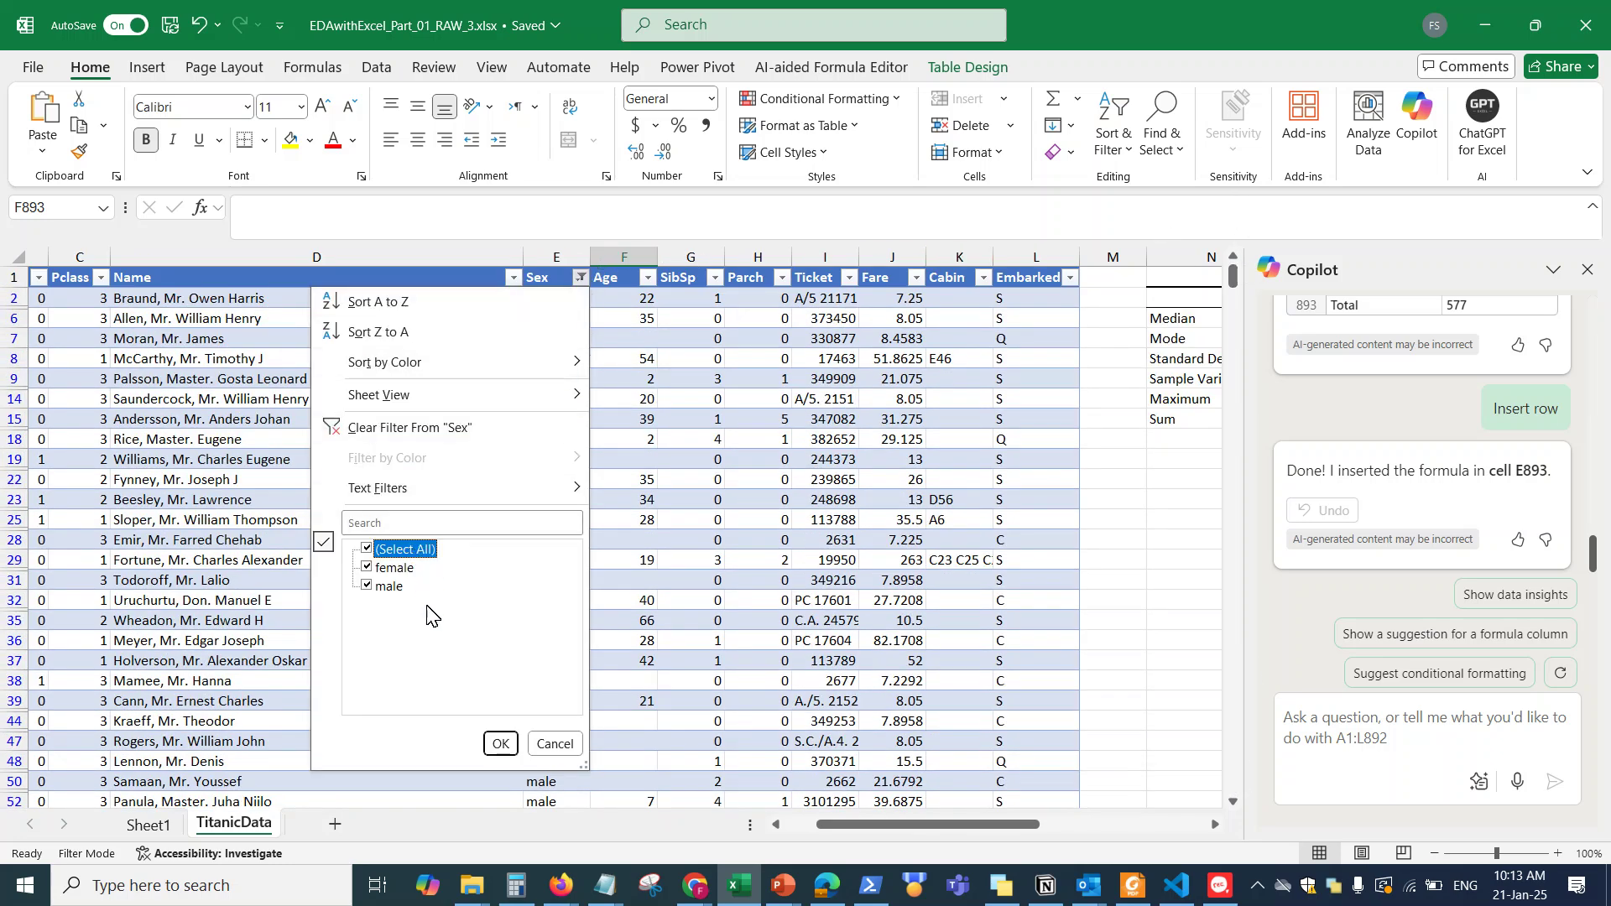
left_click(500, 744)
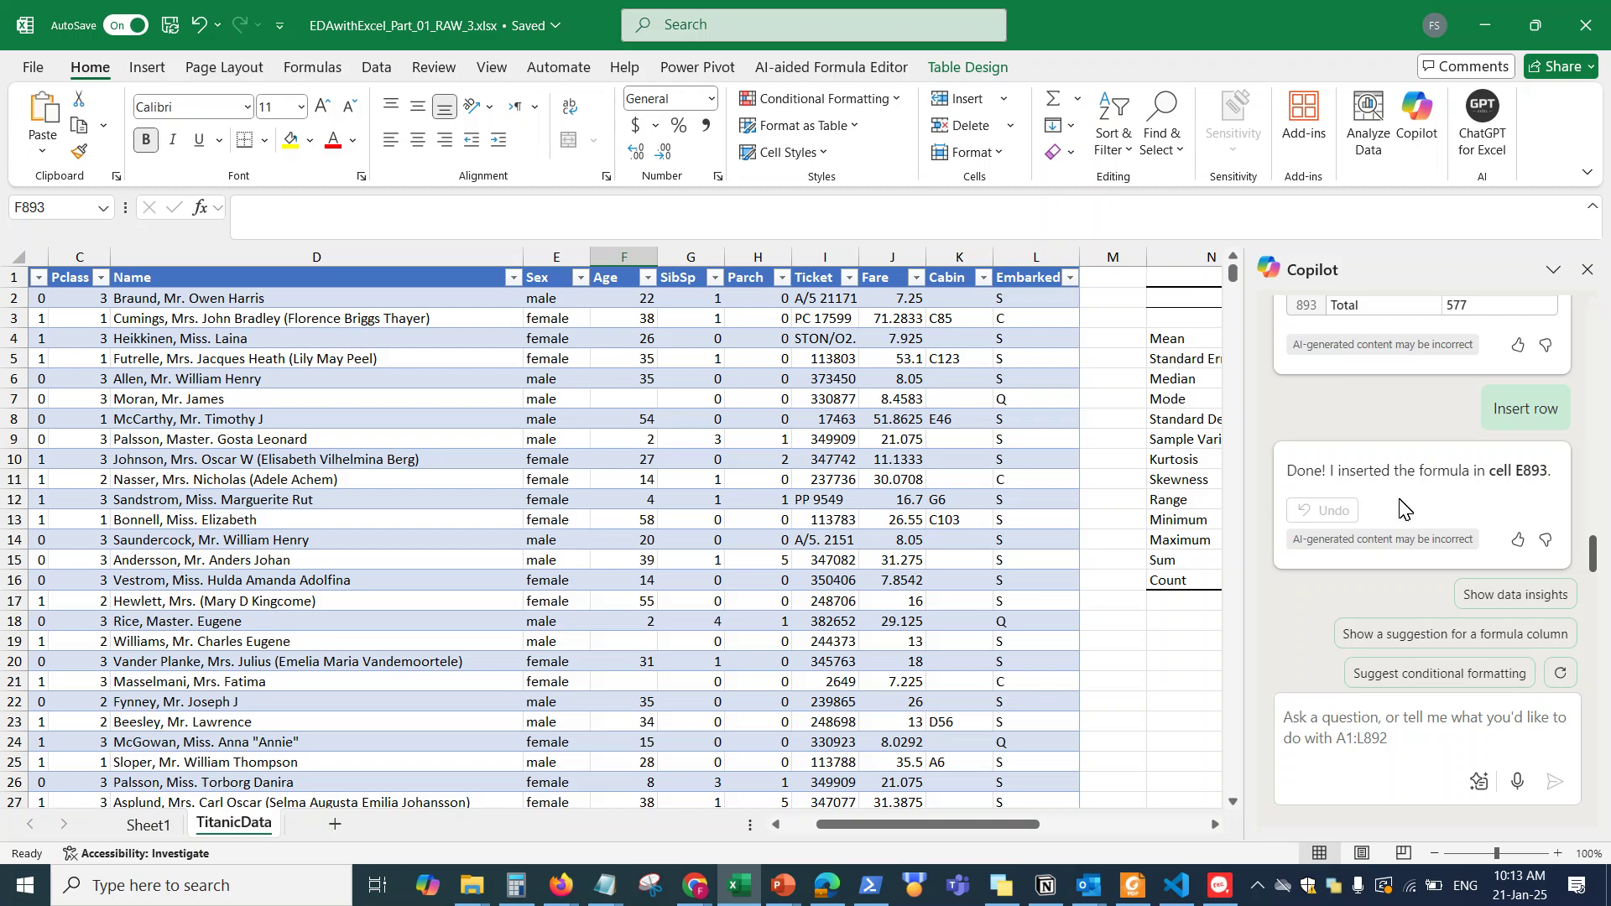
left_click(1165, 682)
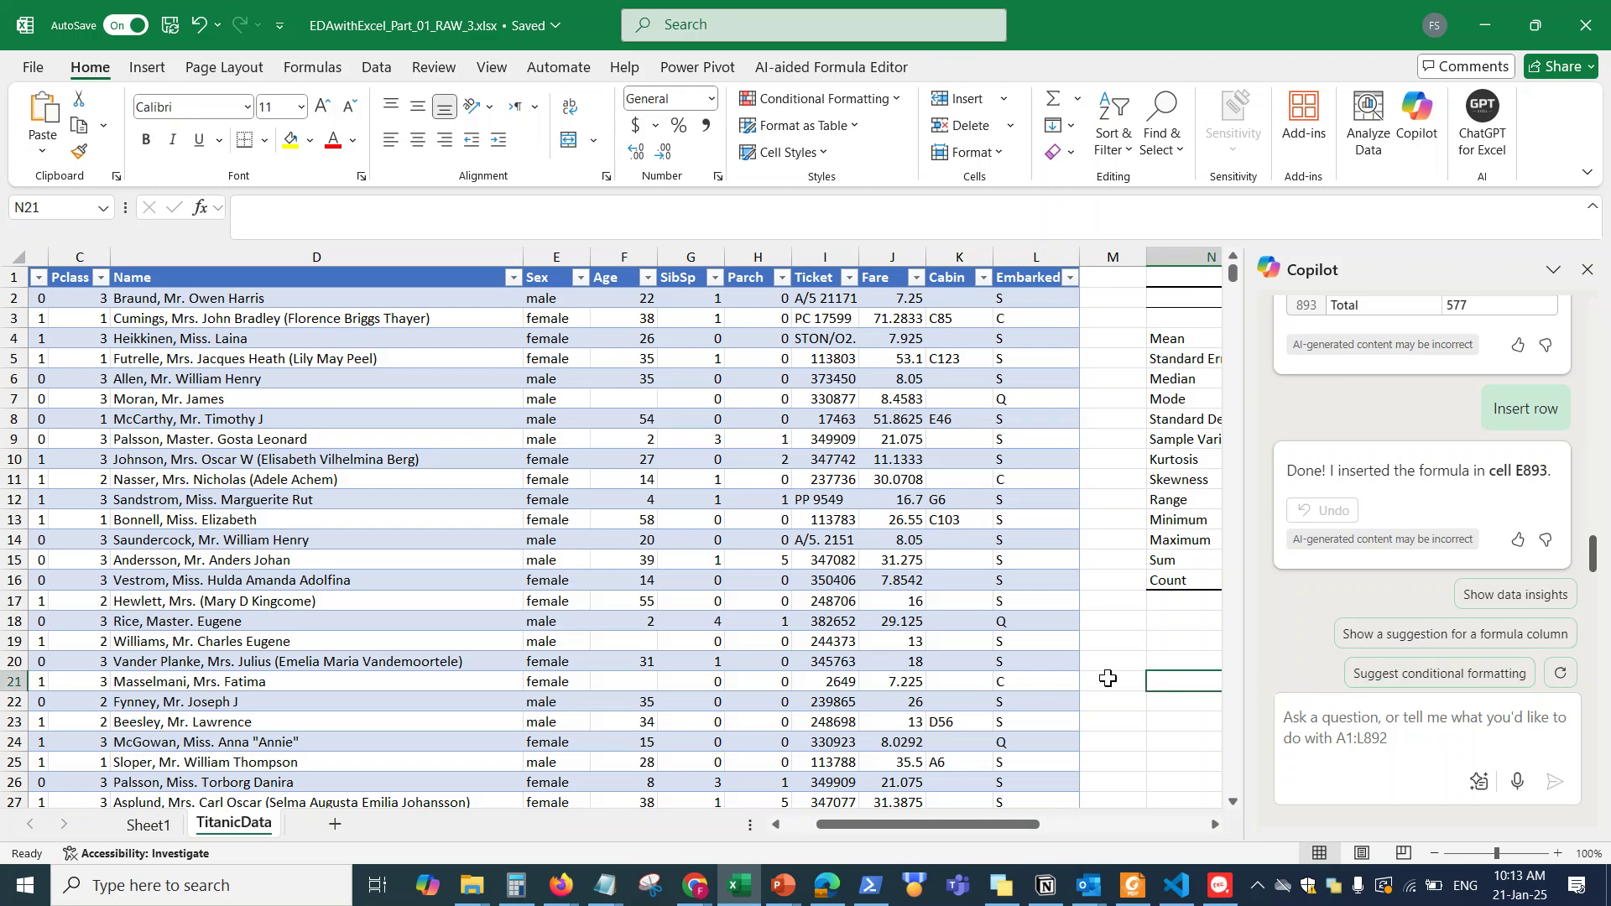
scroll(1125, 611, "down", 6)
scroll(1124, 612, "up", 6)
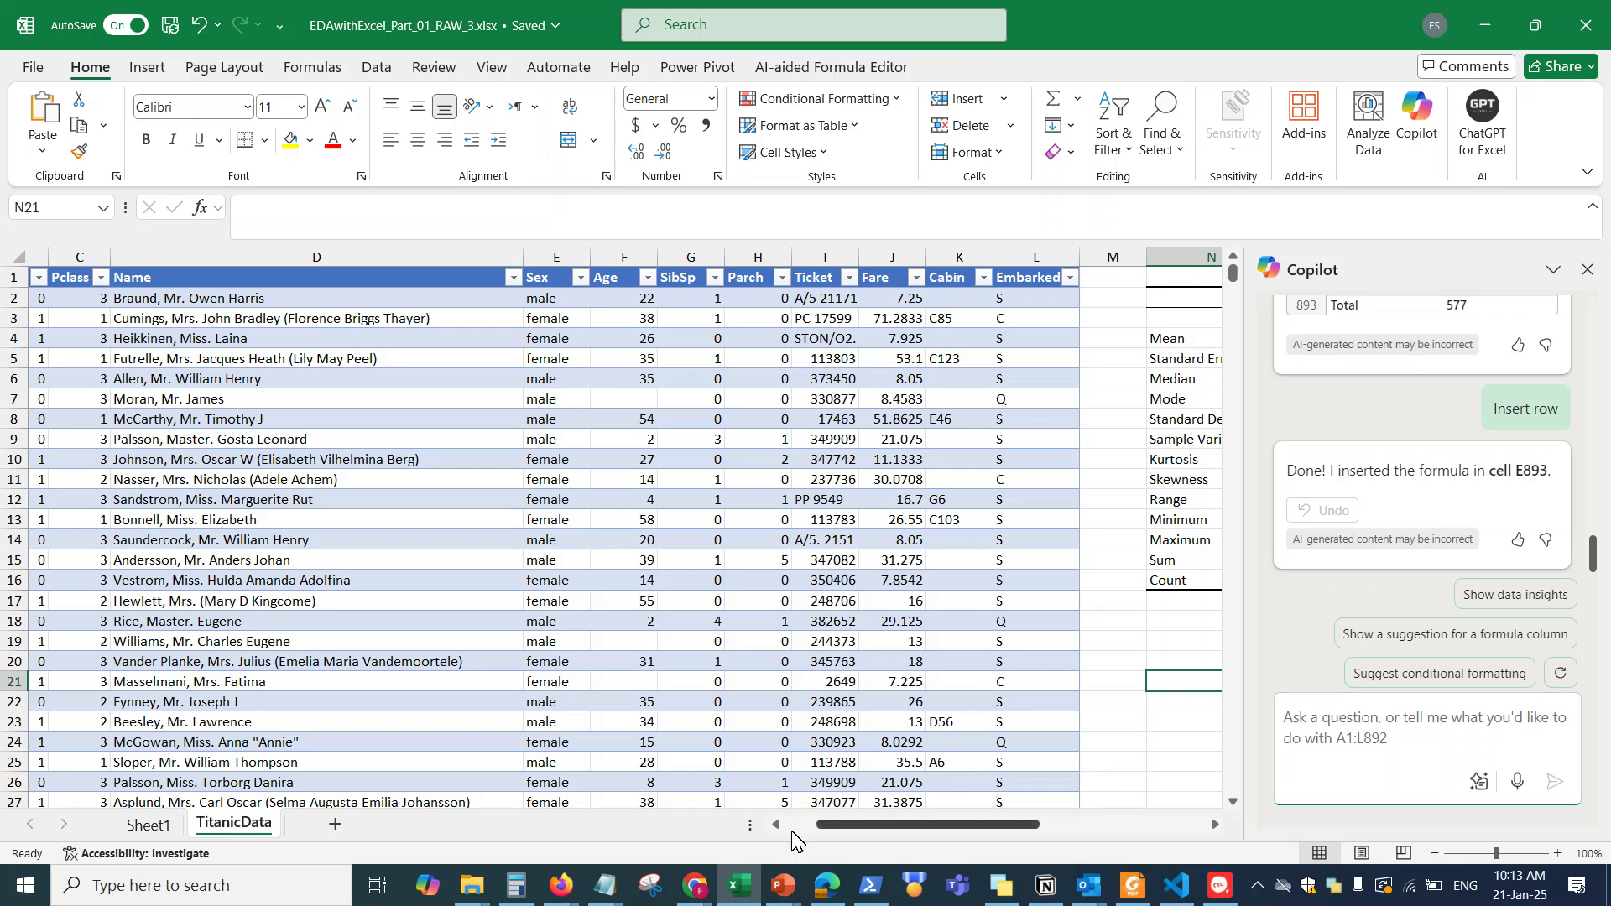
Step: Switch to the Notepad prompt list to read the next task, highlighting the three highest age numbers
left_click(608, 890)
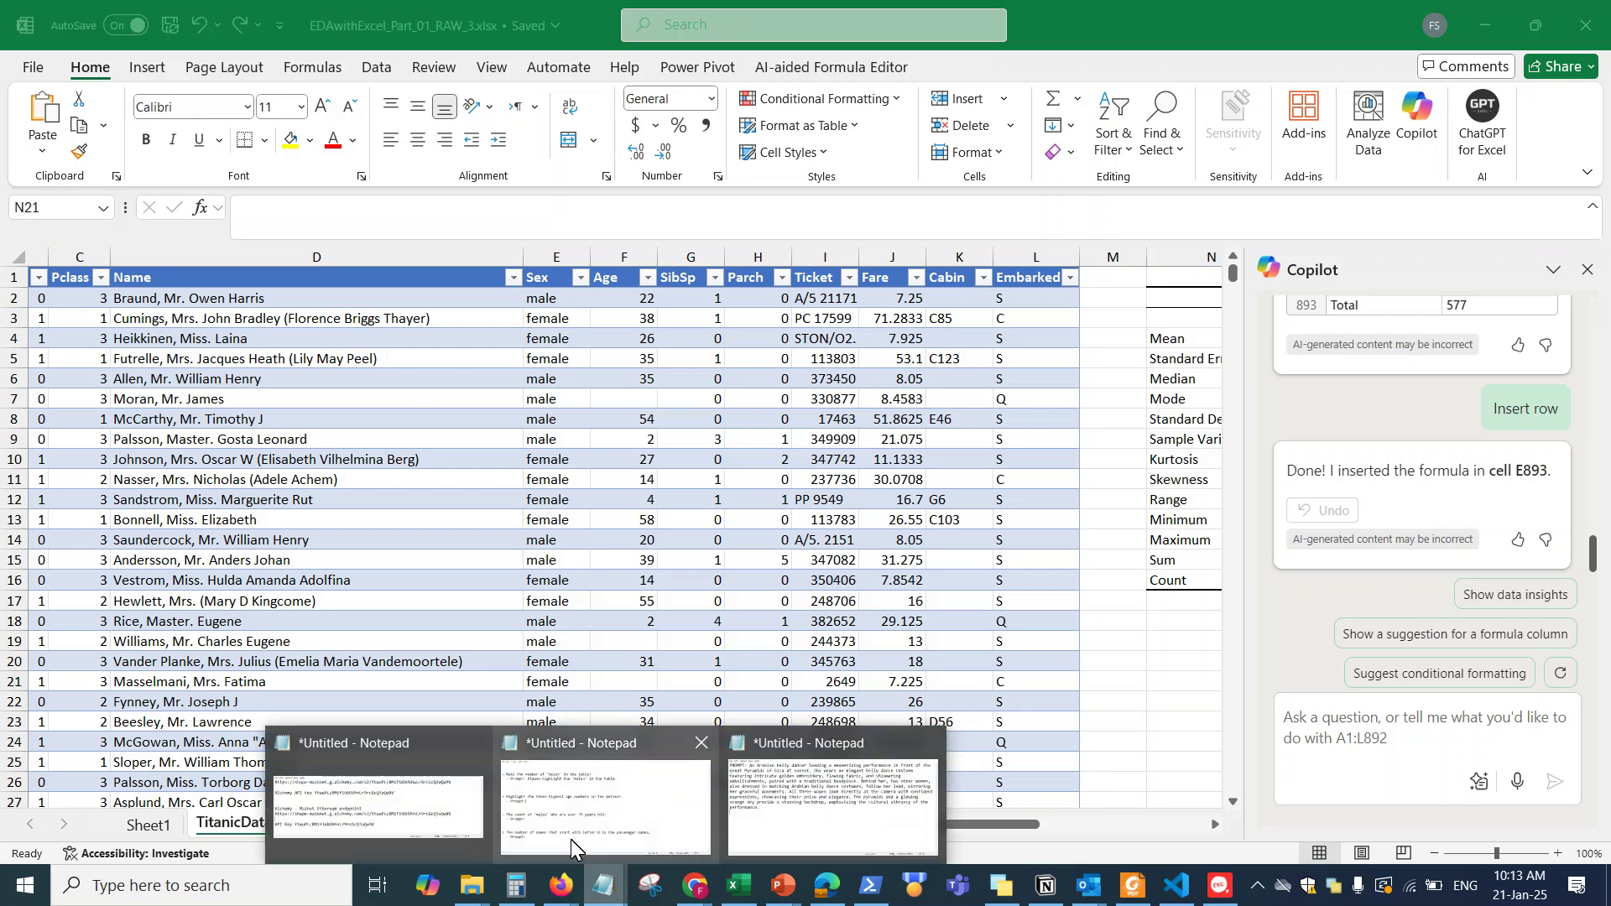
mouse_move(437, 785)
left_click(620, 814)
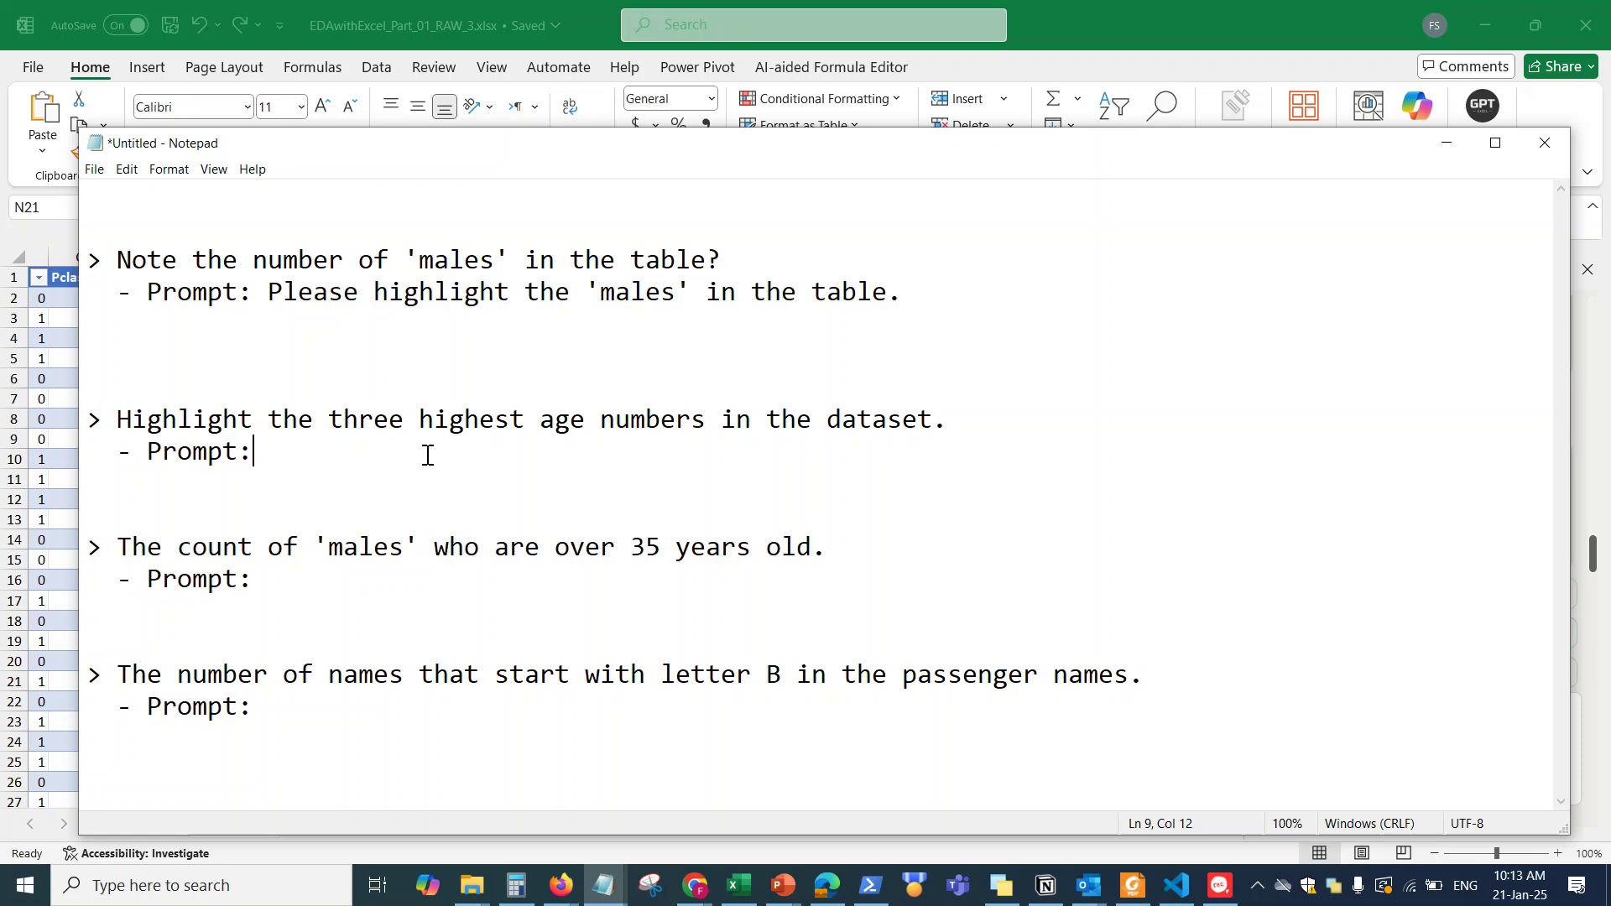
left_click(1219, 885)
left_click(1412, 230)
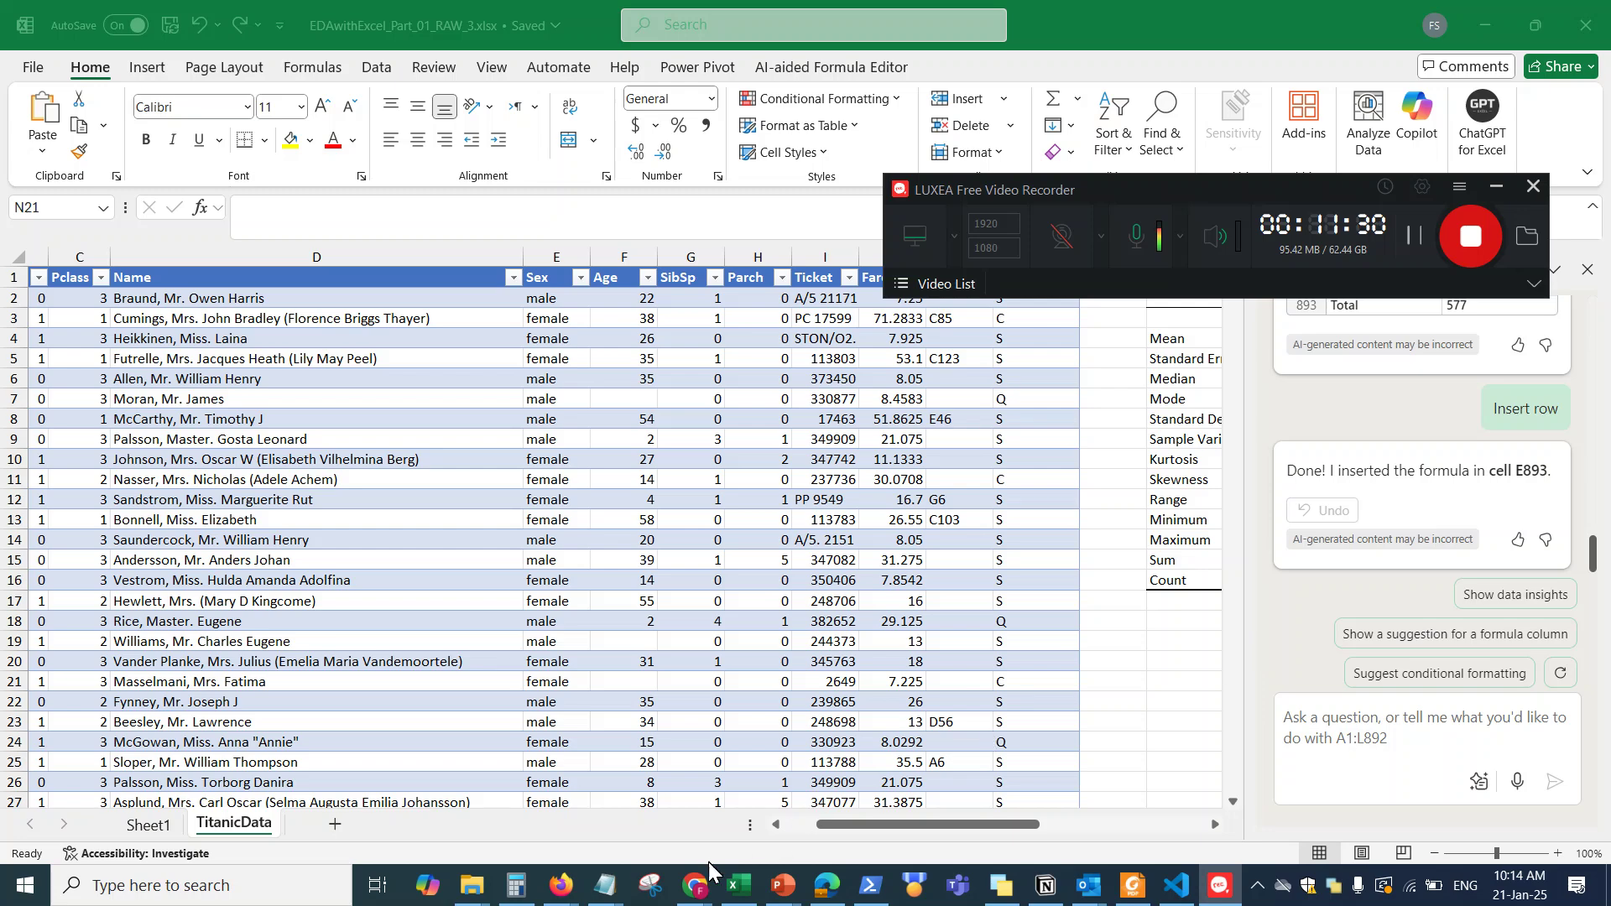
mouse_move(604, 885)
left_click(522, 797)
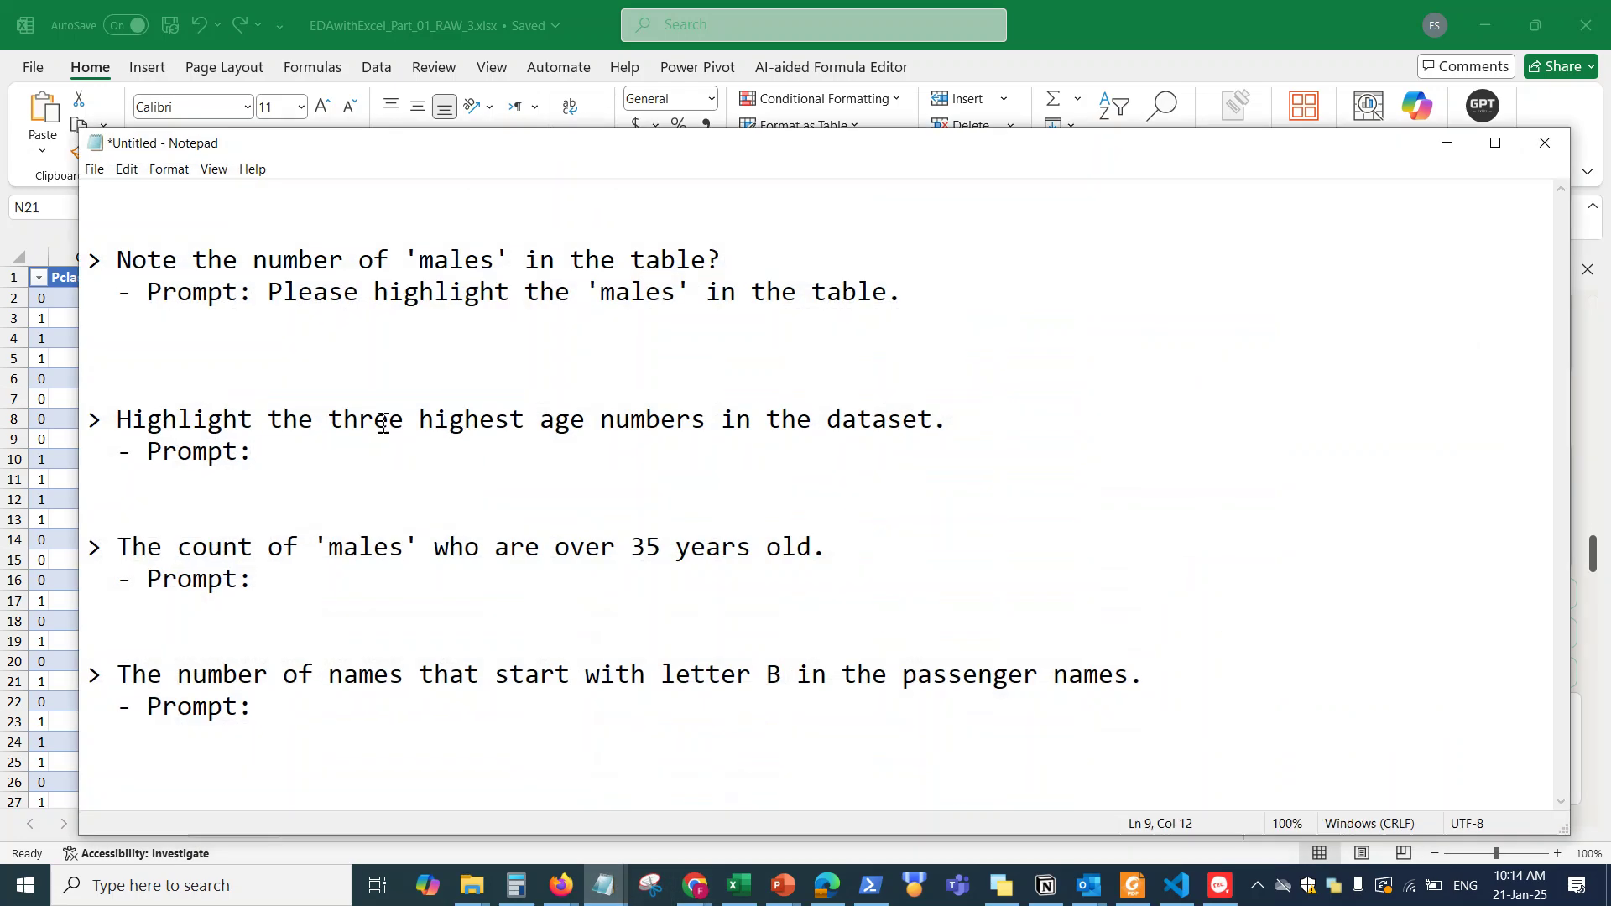
Step: Write the prompt "Please highlight the highest 'age' items in the 'Age' column." under the three highest age numbers task
left_click_drag(120, 417, 945, 429)
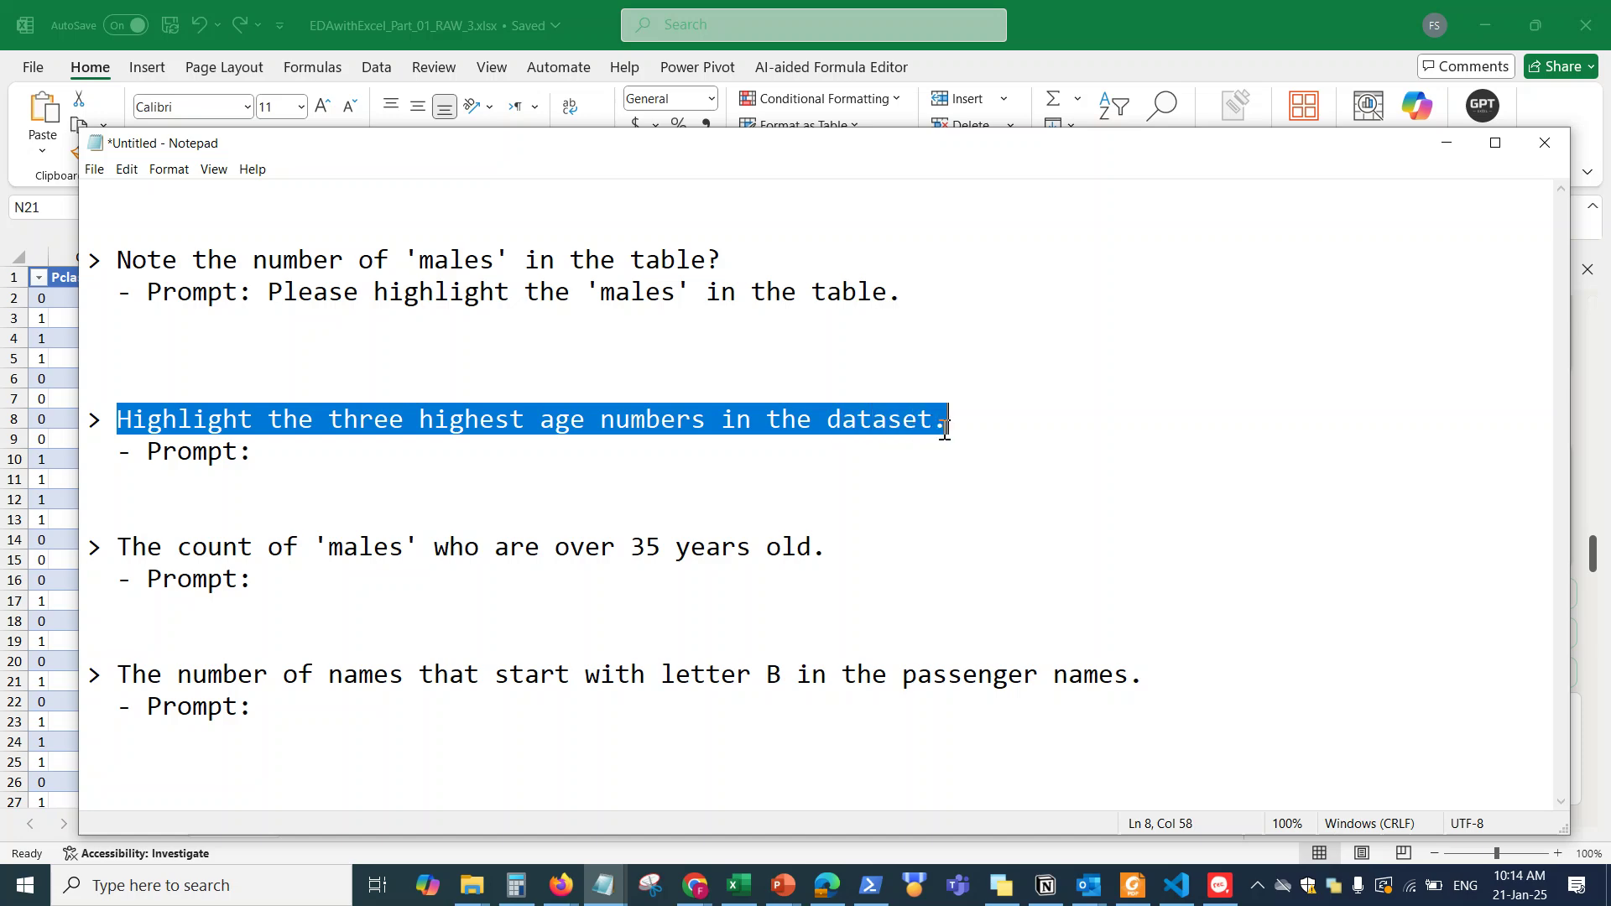
left_click(352, 451)
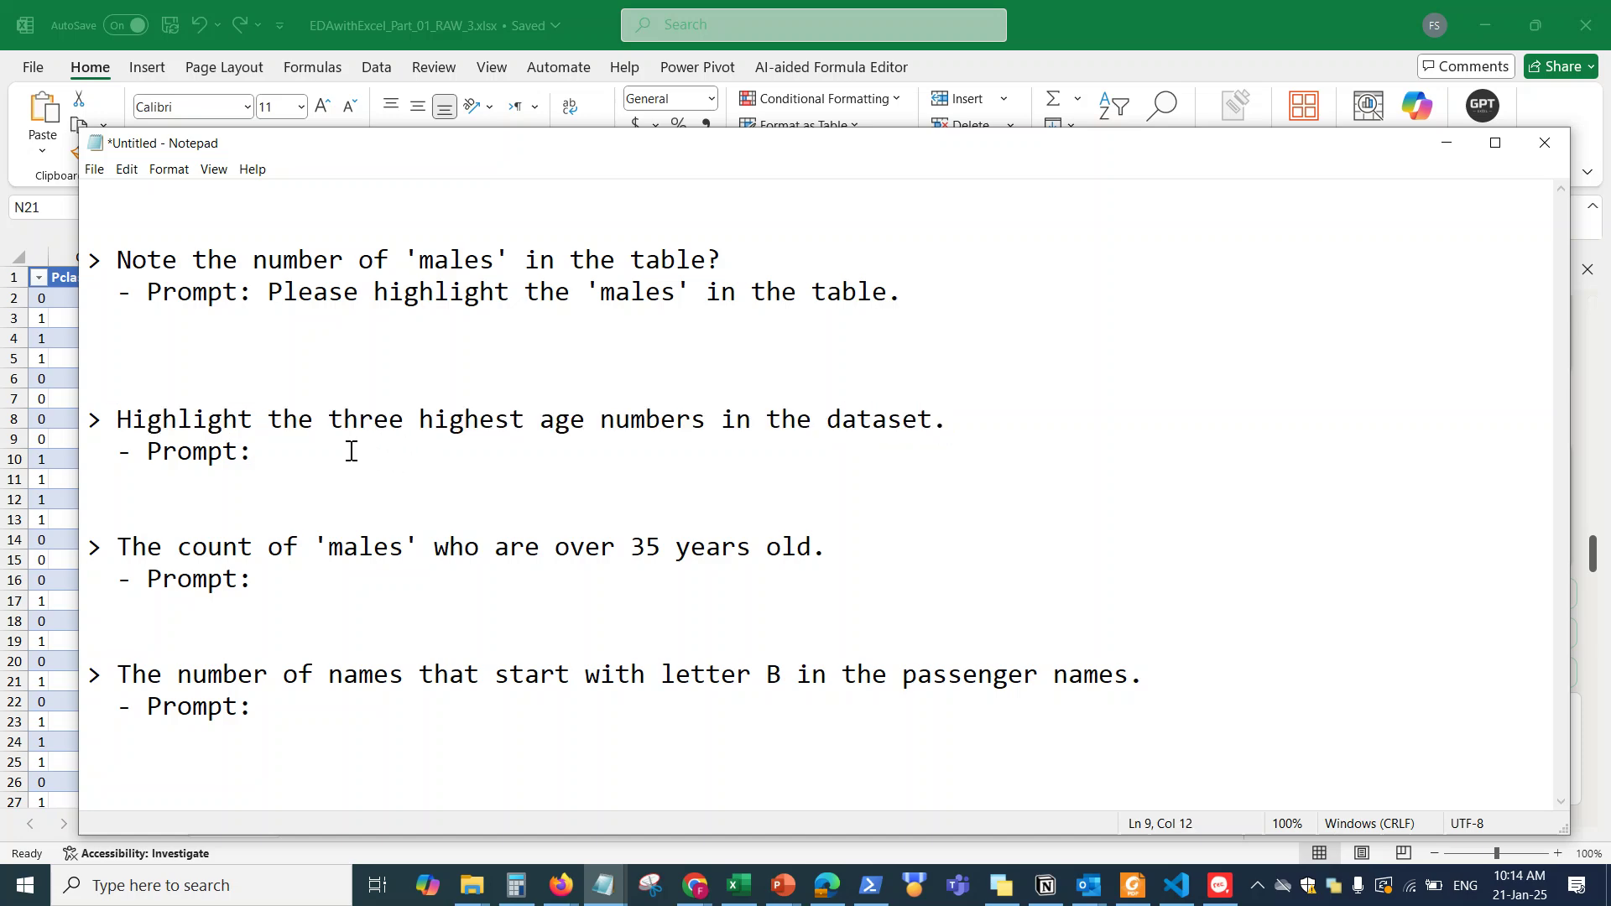
type("Please highlight th")
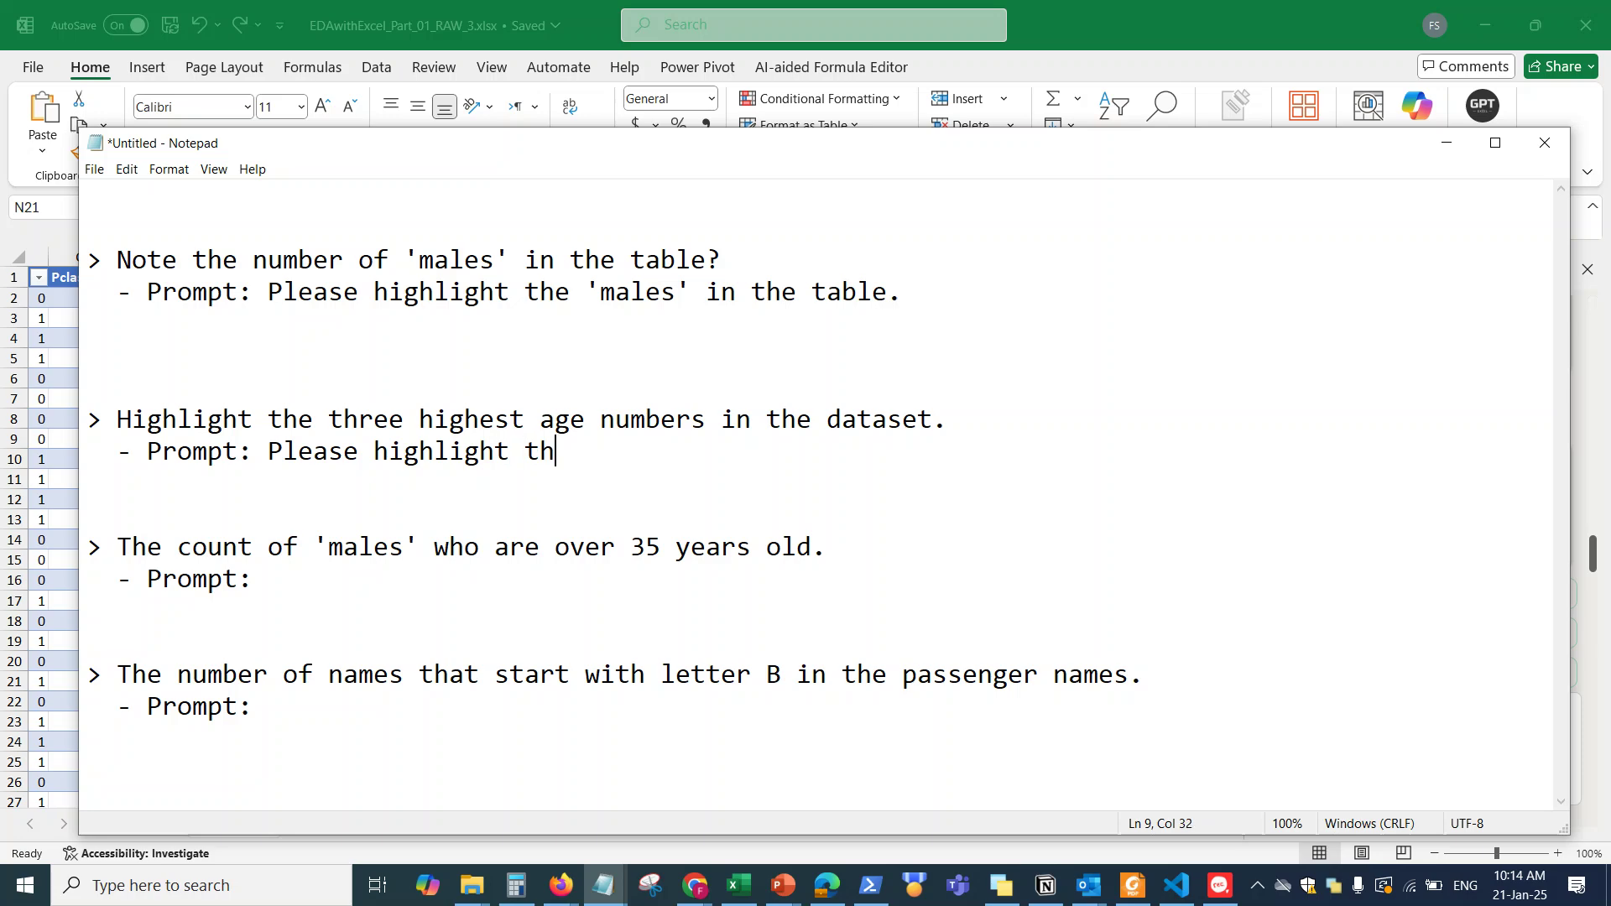
type("e highest ")
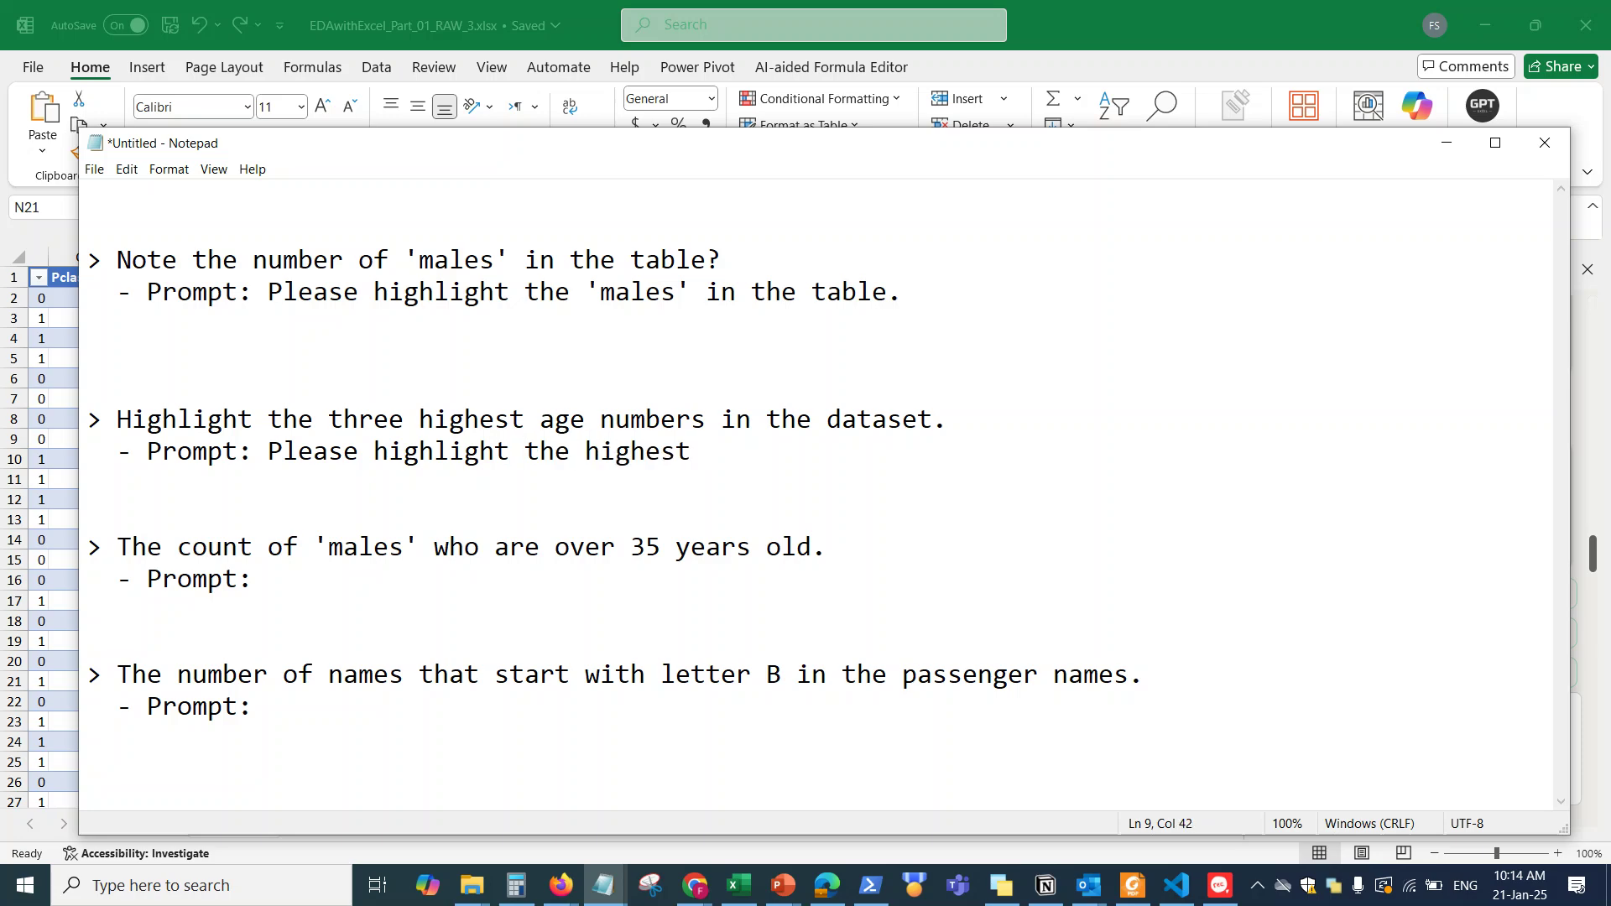
type("age")
key("BackSpace")
key("BackSpace")
key("BackSpace")
key("BackSpace")
type("age' items in the")
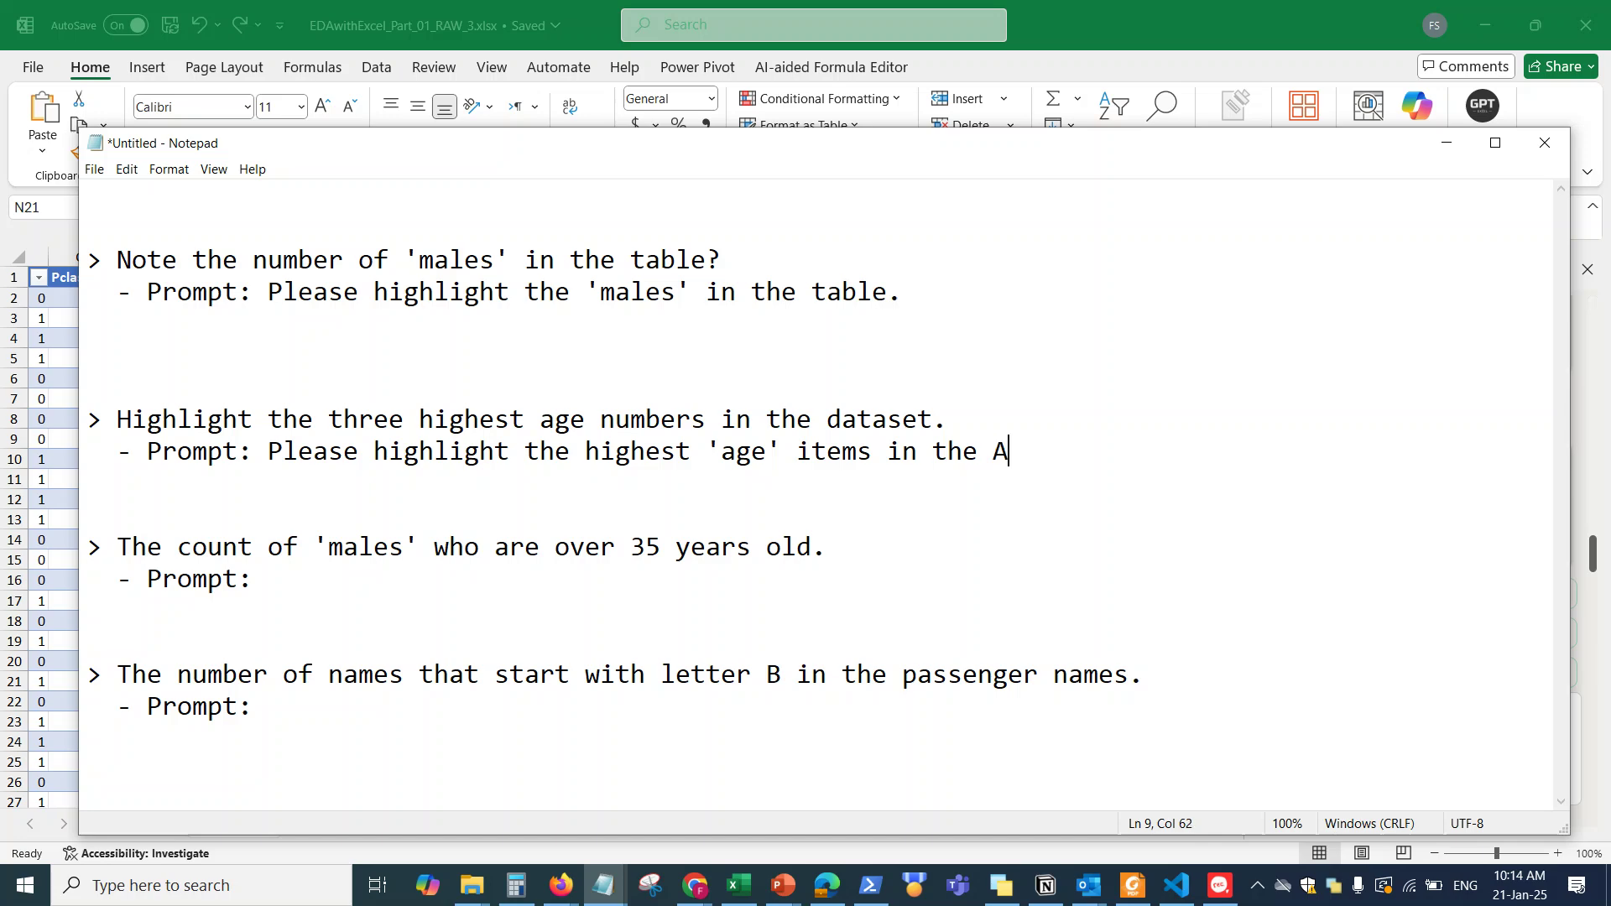
type(" 'Age' column.")
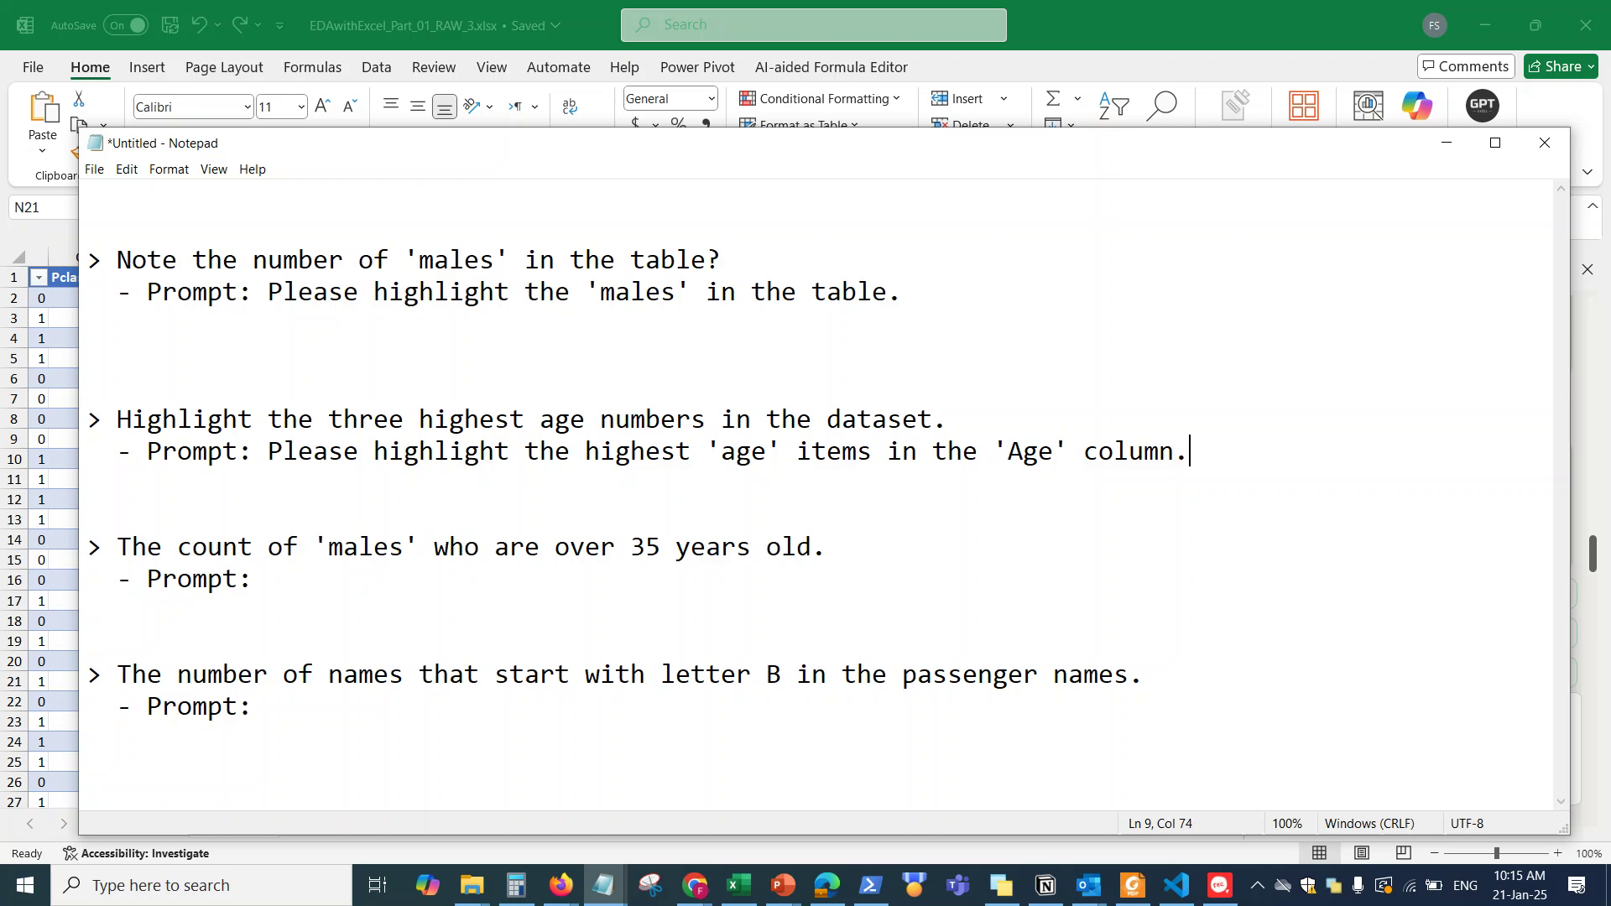
Step: Select the finished prompt text, then switch to Excel and select the Age column to review it
left_click_drag(266, 453, 1193, 449)
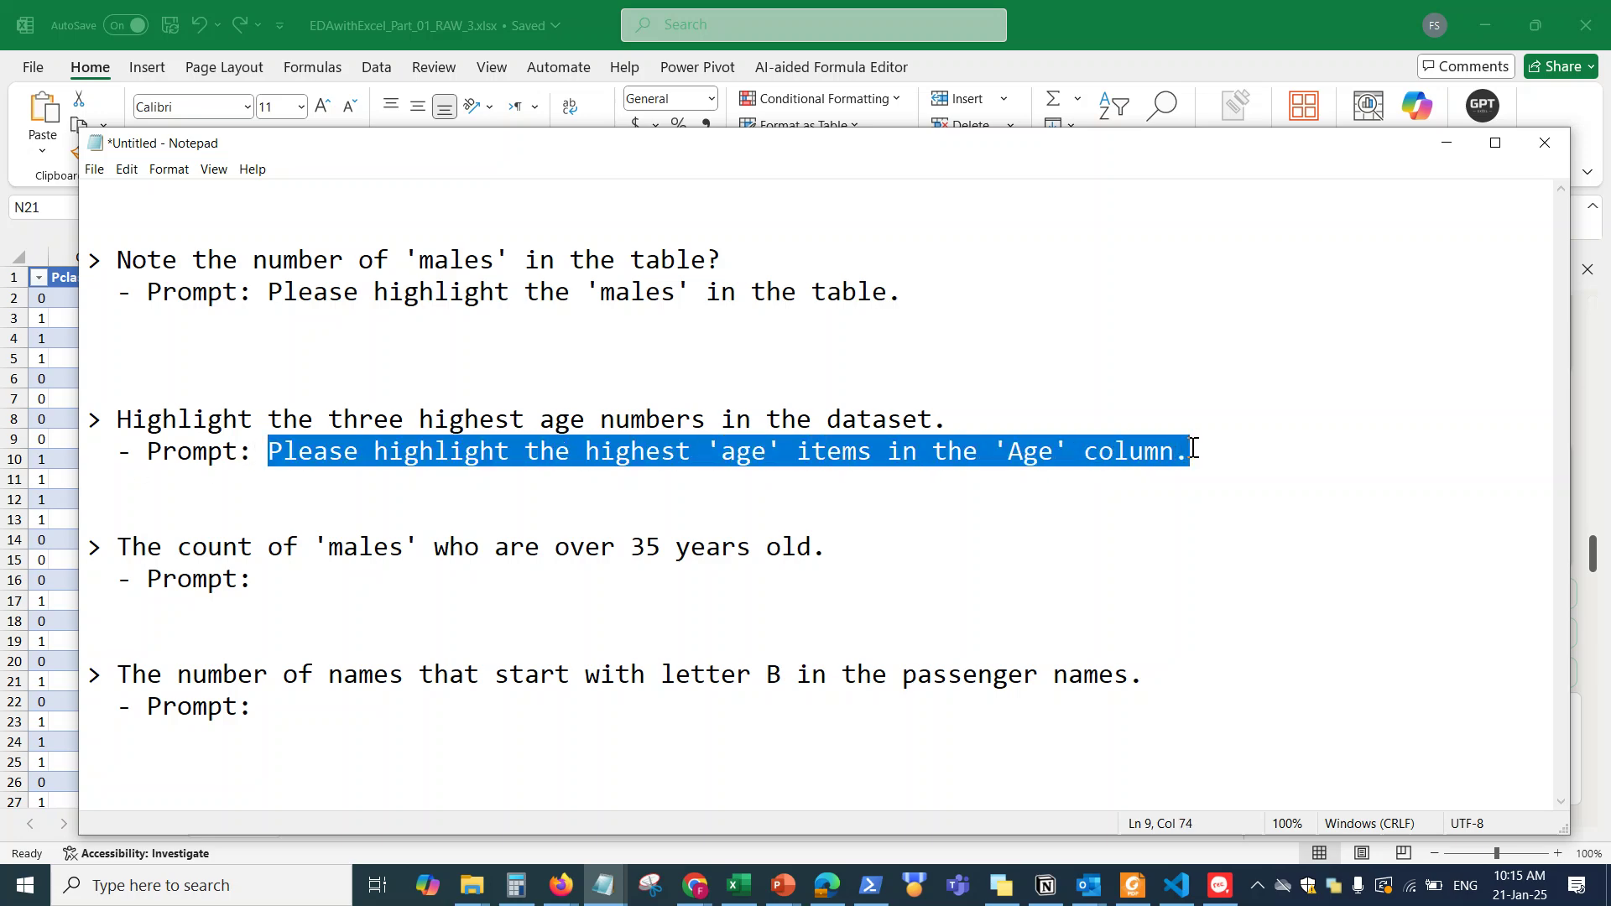
left_click(1447, 142)
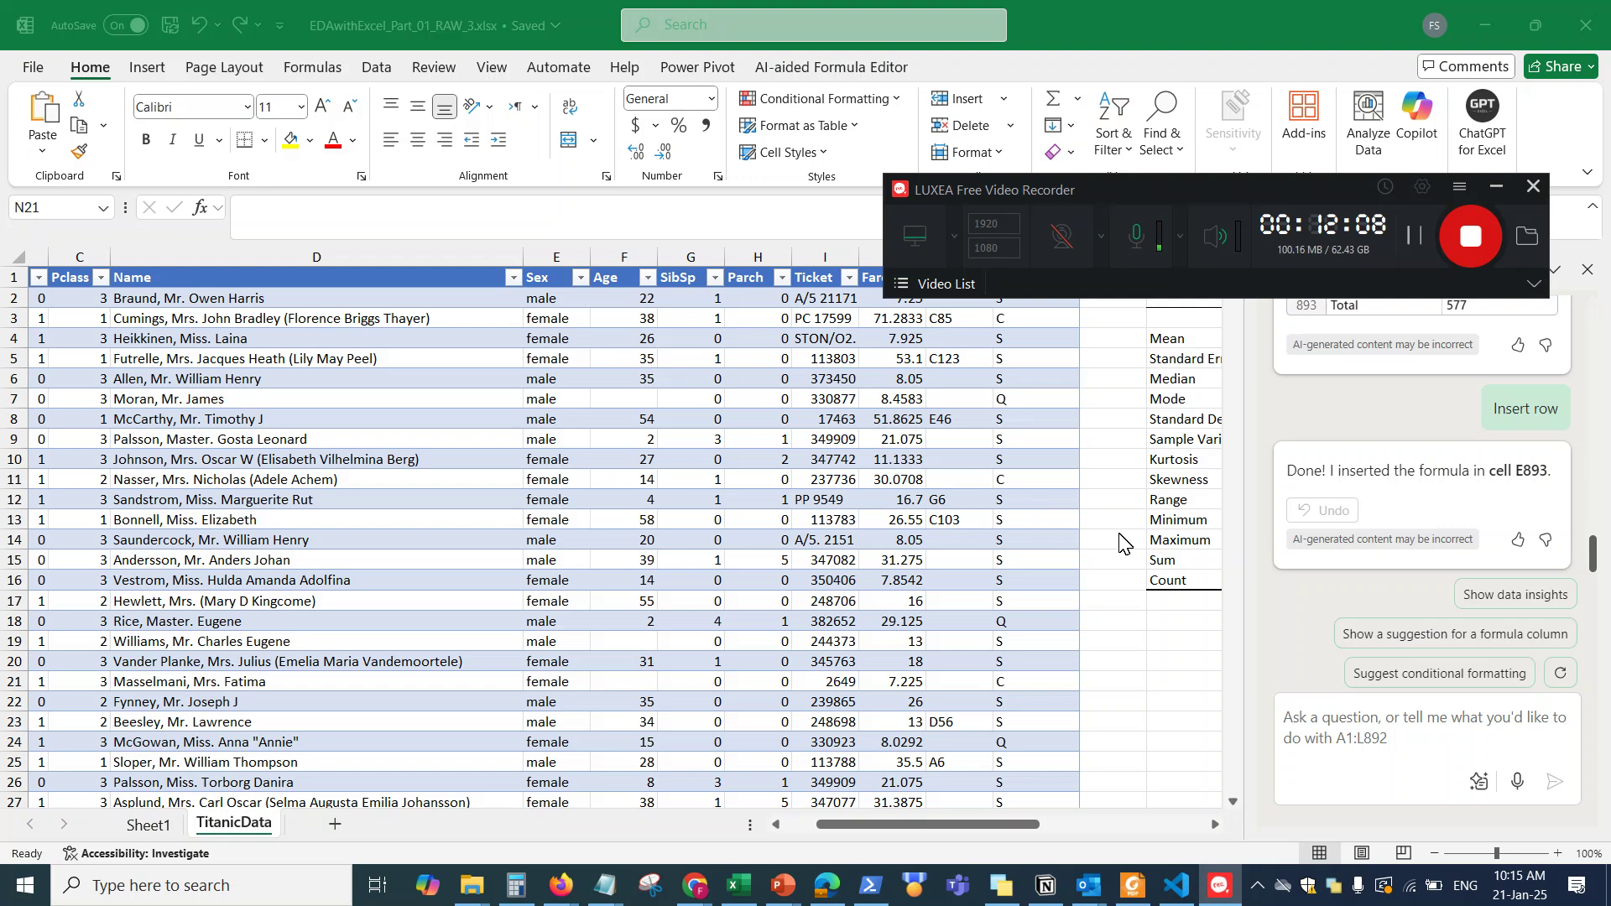
left_click(623, 257)
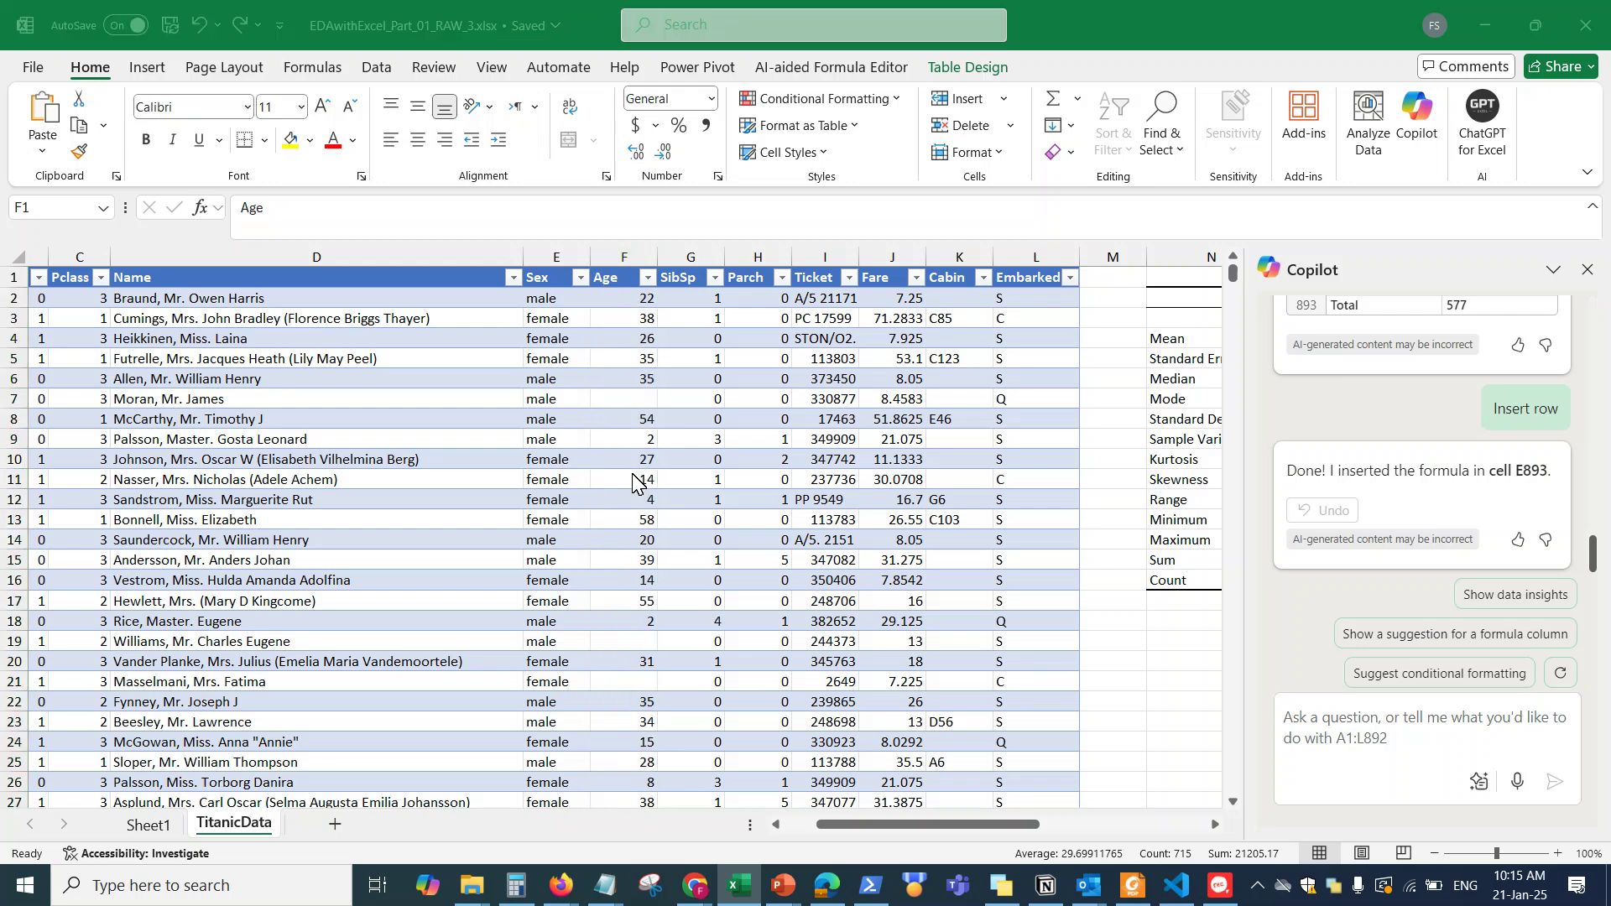
Step: Switch back to the Notepad prompt list, insert "three" after "highest" in the age prompt, and copy the revised prompt
mouse_move(605, 881)
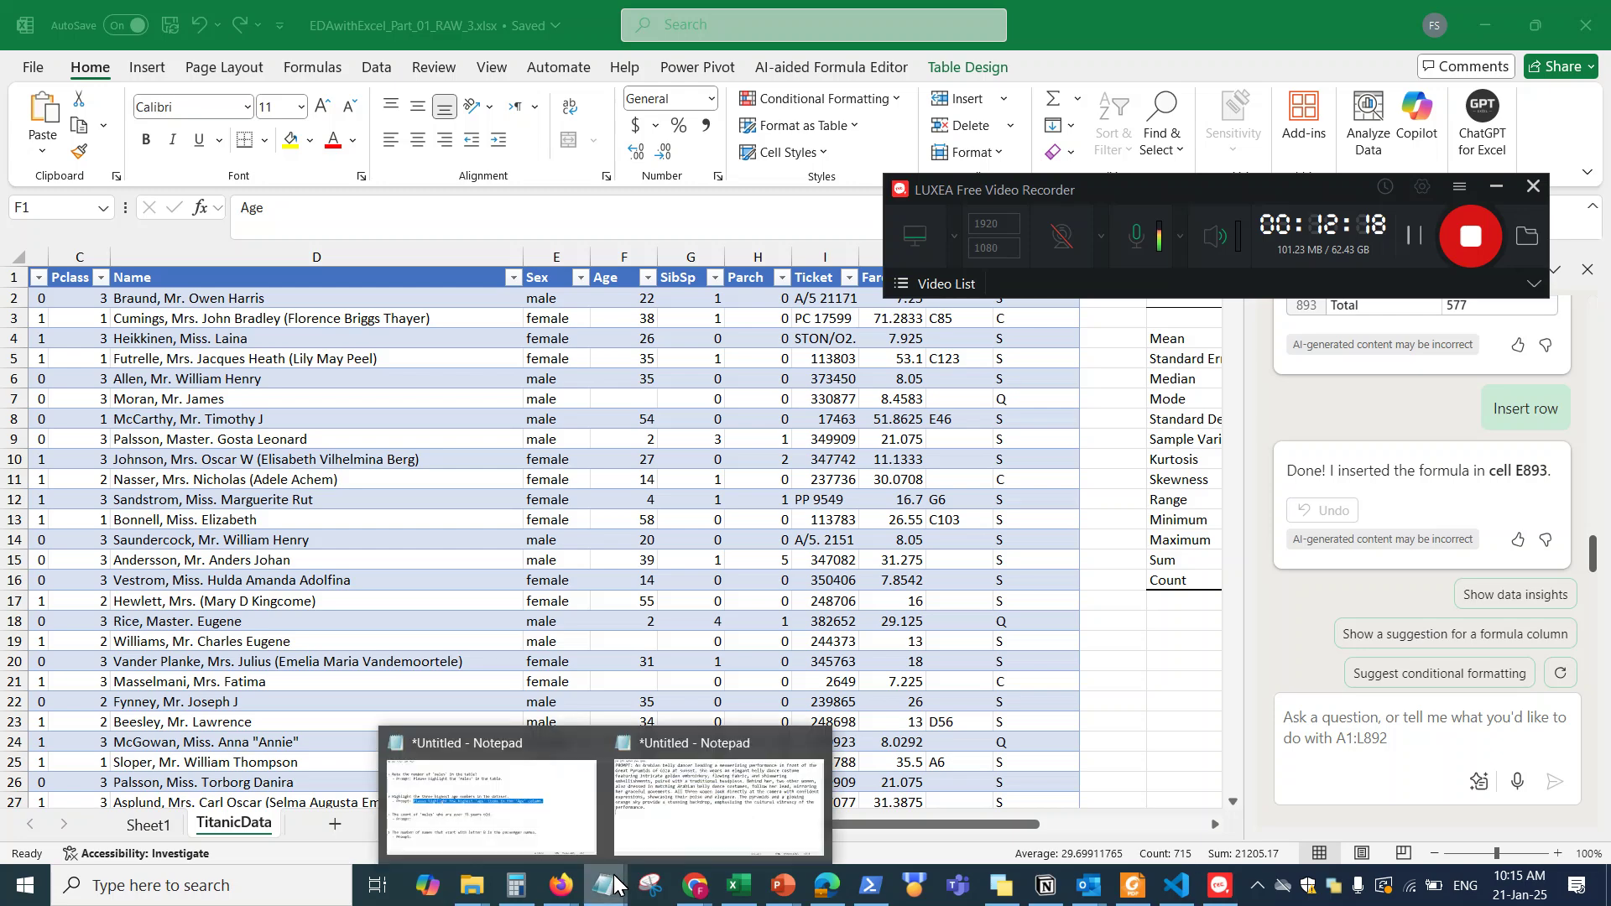
left_click(495, 797)
left_click(624, 494)
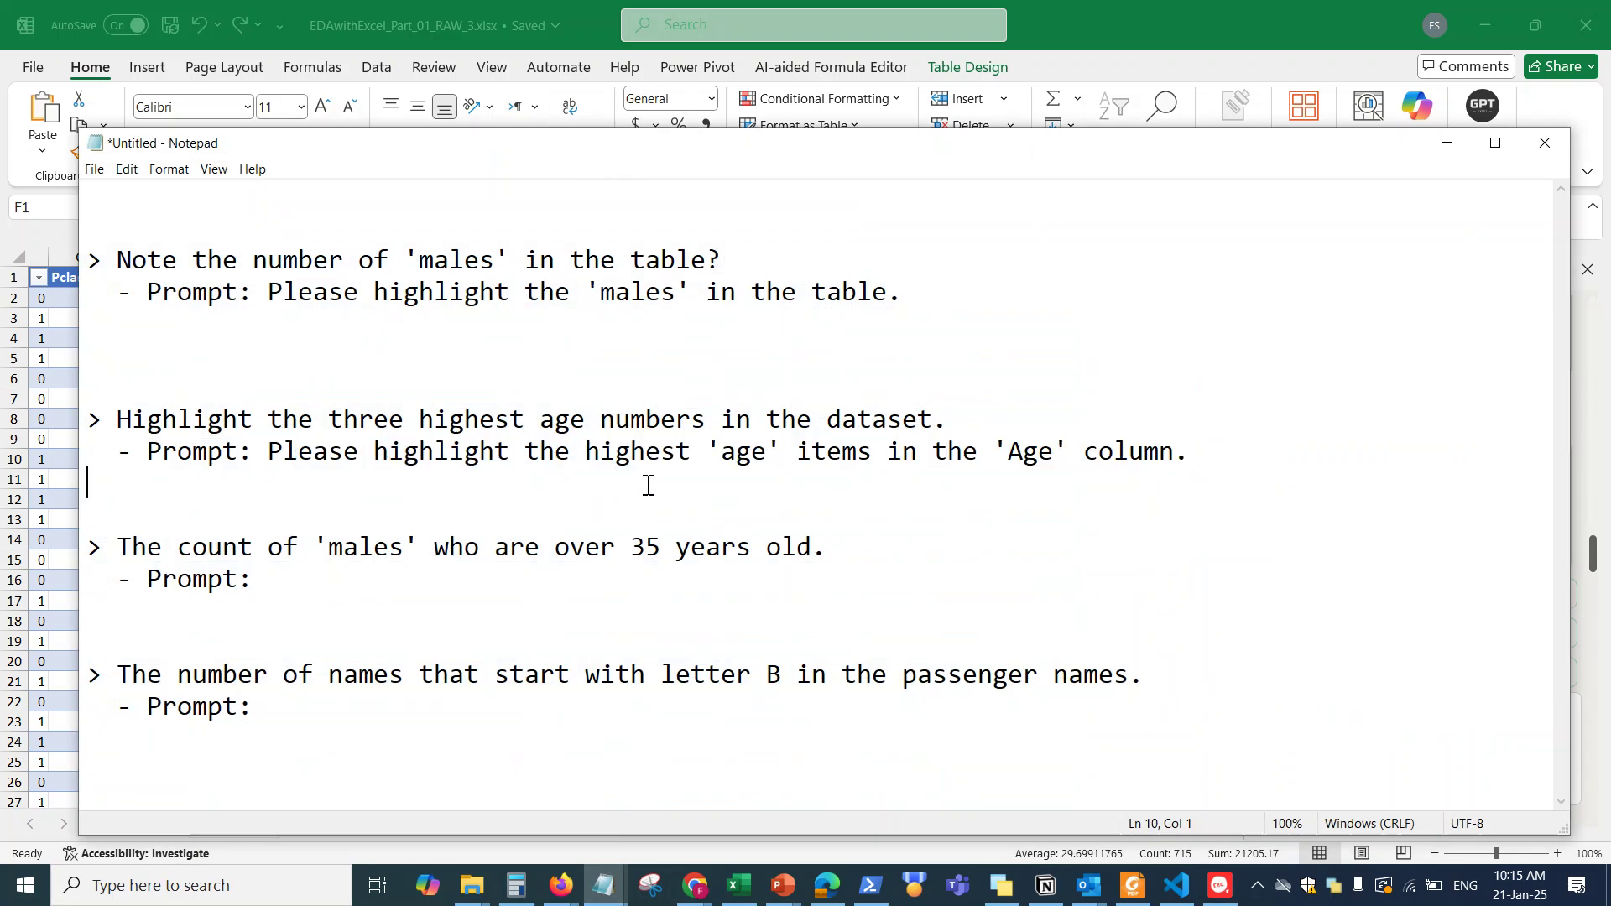
left_click(690, 451)
type("three")
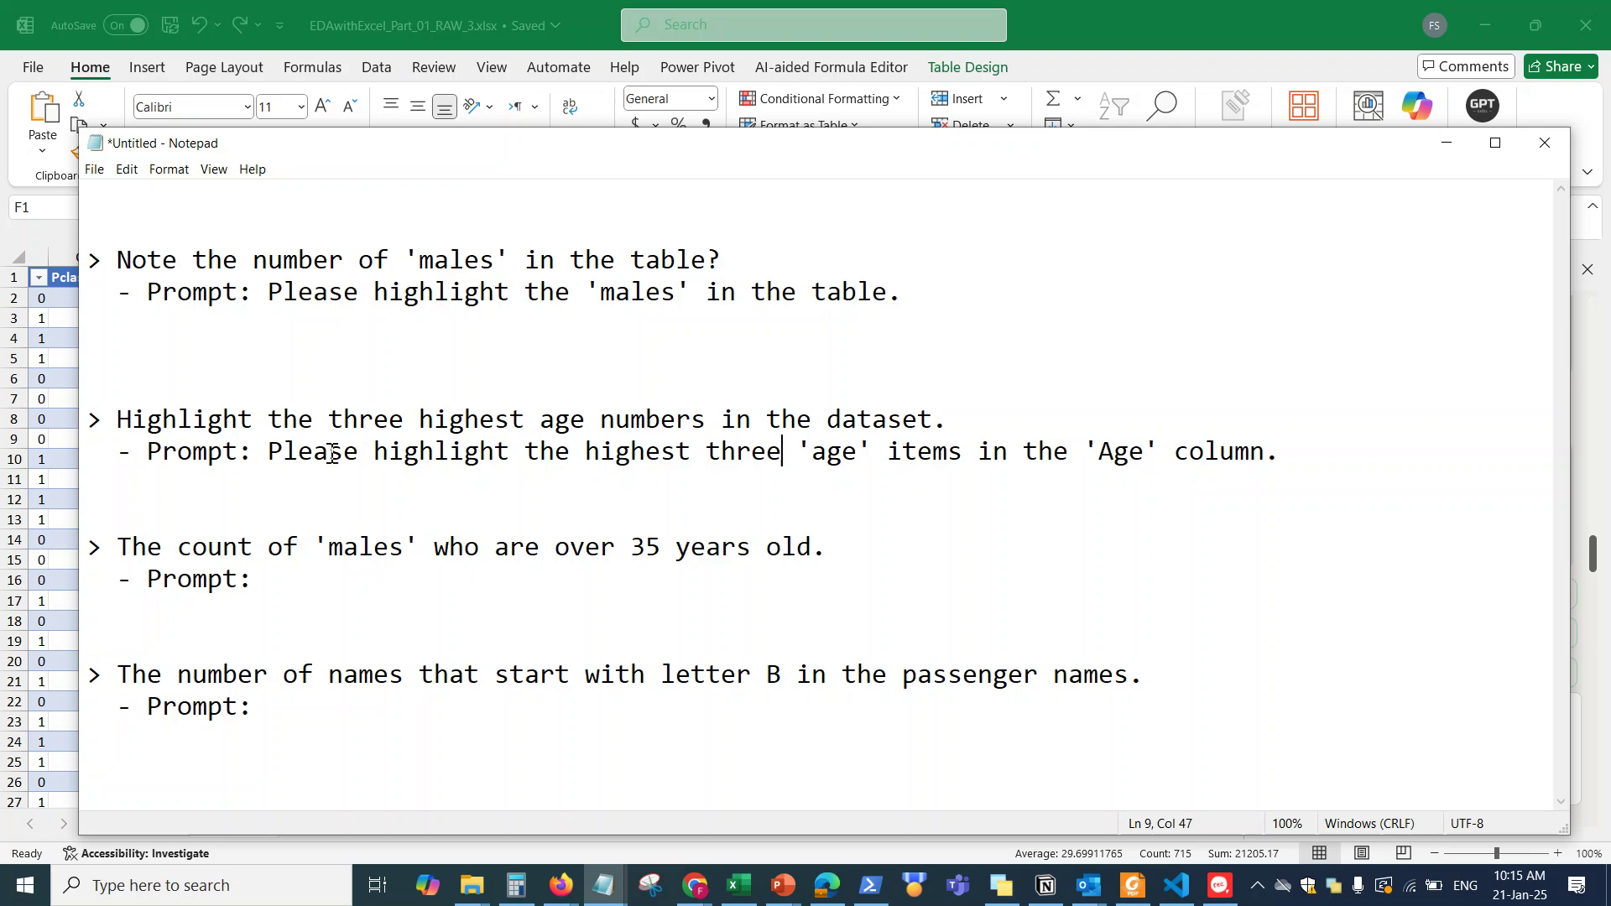
left_click_drag(269, 451, 1284, 456)
key("ctrl+c")
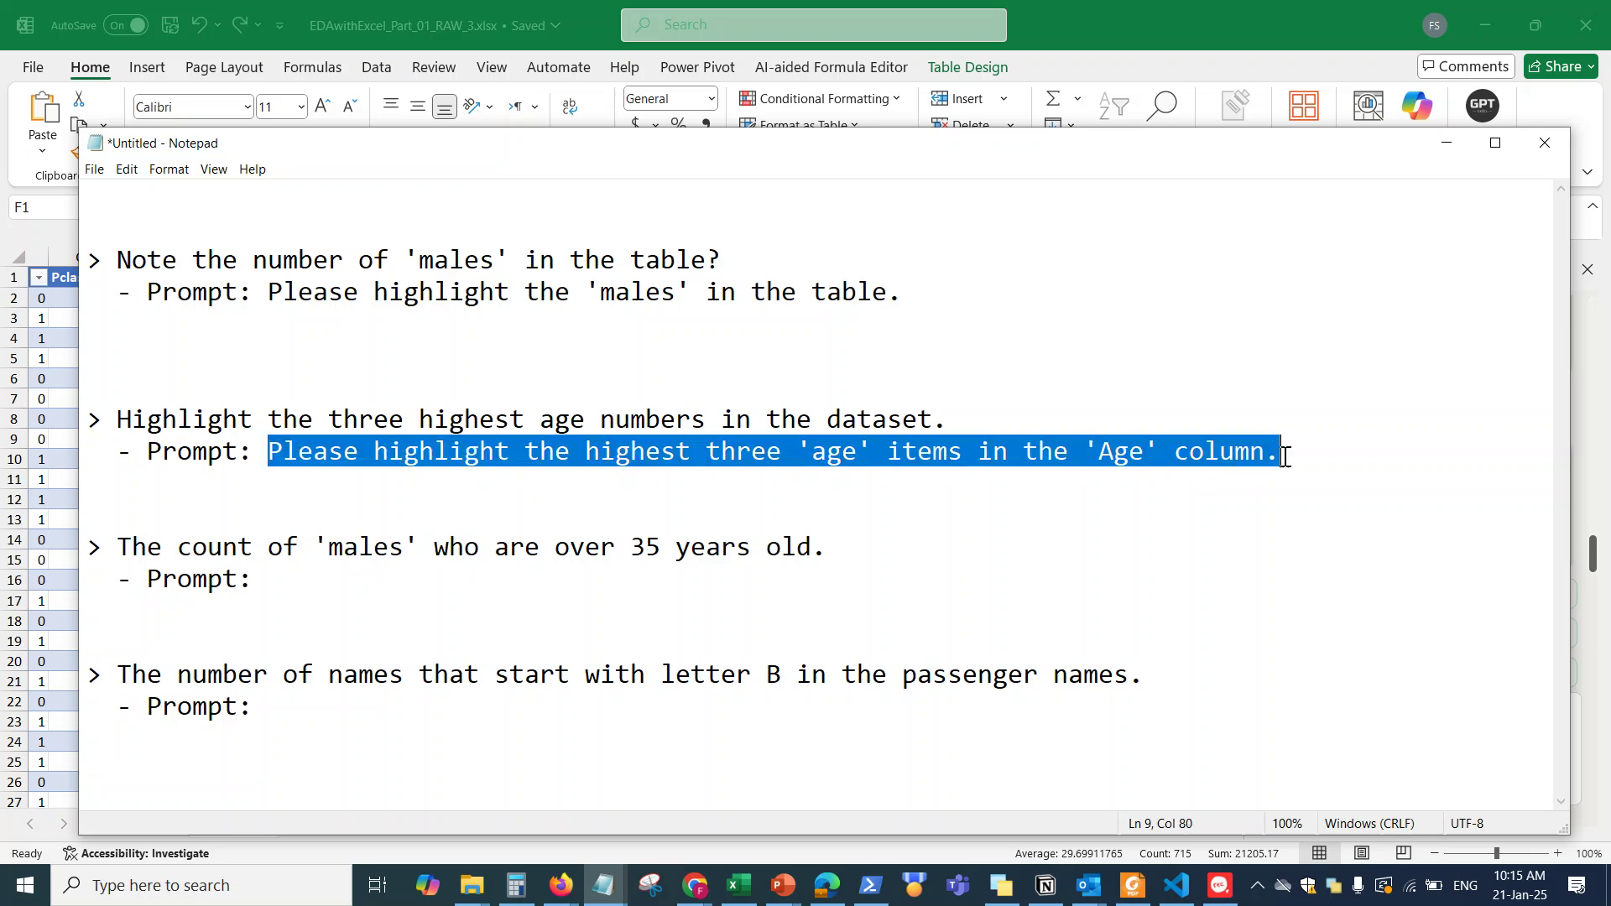
Step: In Excel, ask Copilot to highlight the highest three 'age' items in the 'Age' column in yellow color, and apply its suggested formatting
left_click(1447, 142)
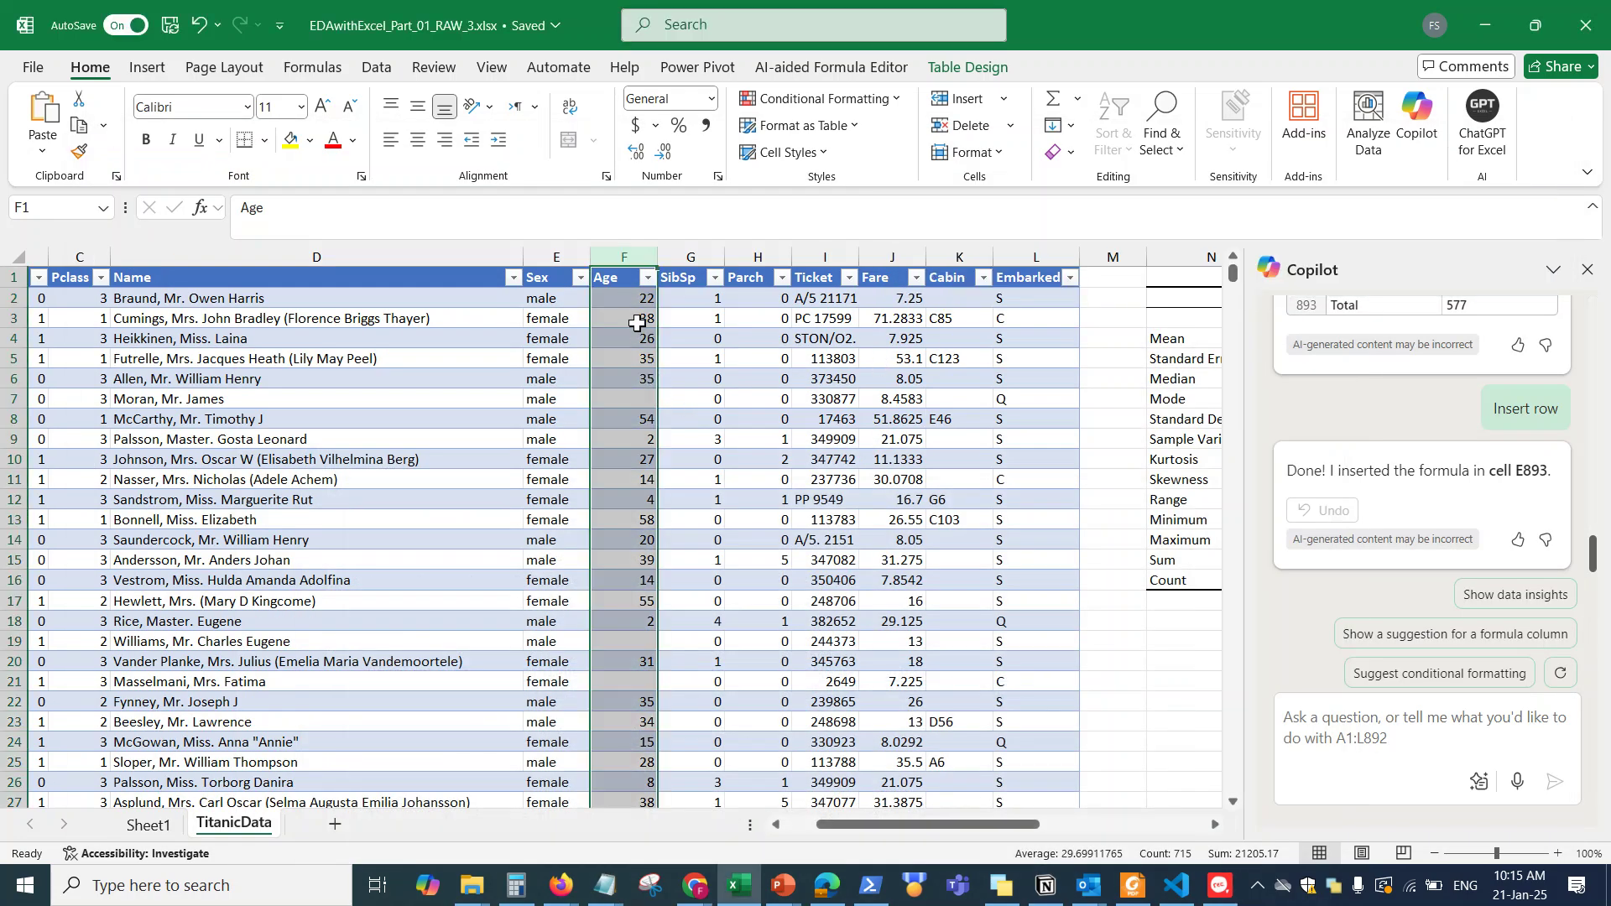
left_click(638, 321)
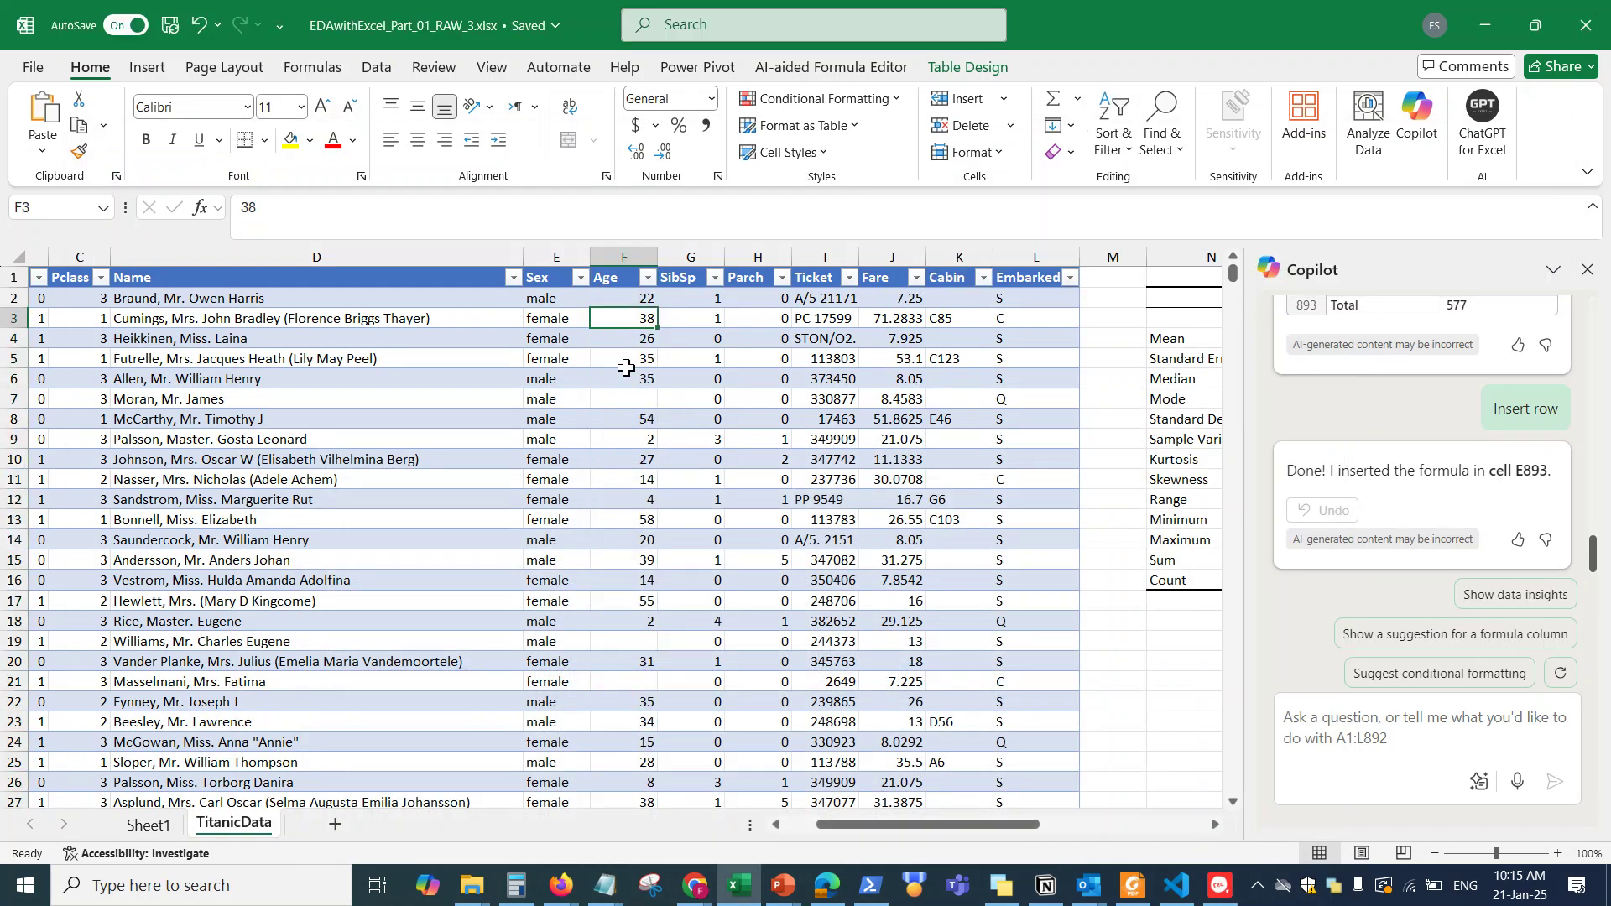
left_click(628, 251)
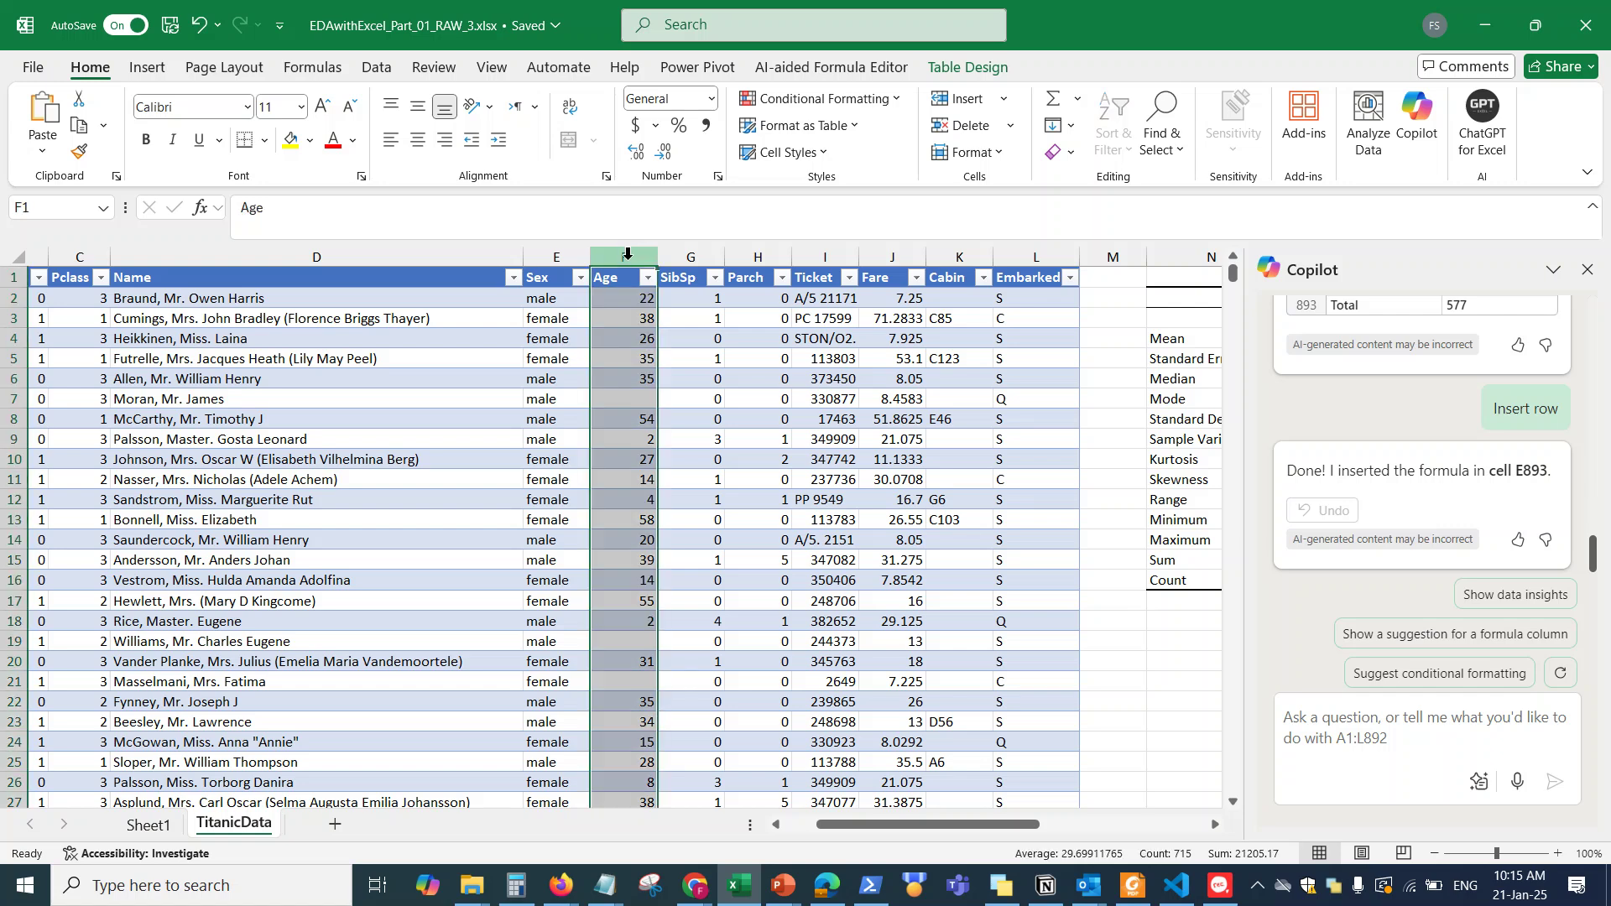
left_click(619, 458)
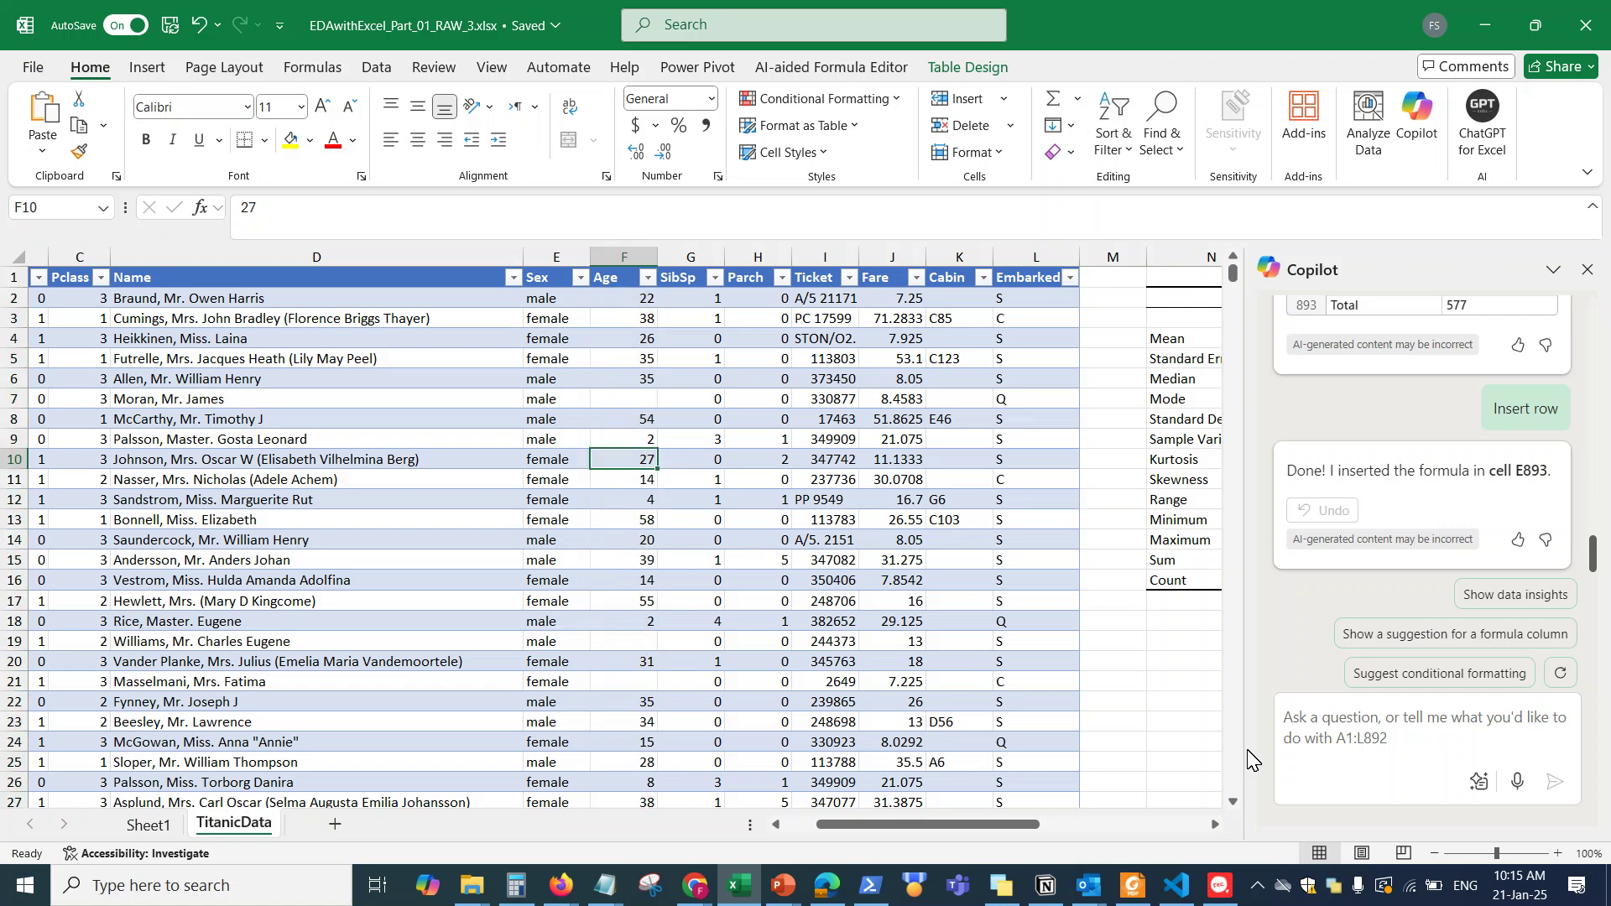
left_click(1379, 743)
key("ctrl+v")
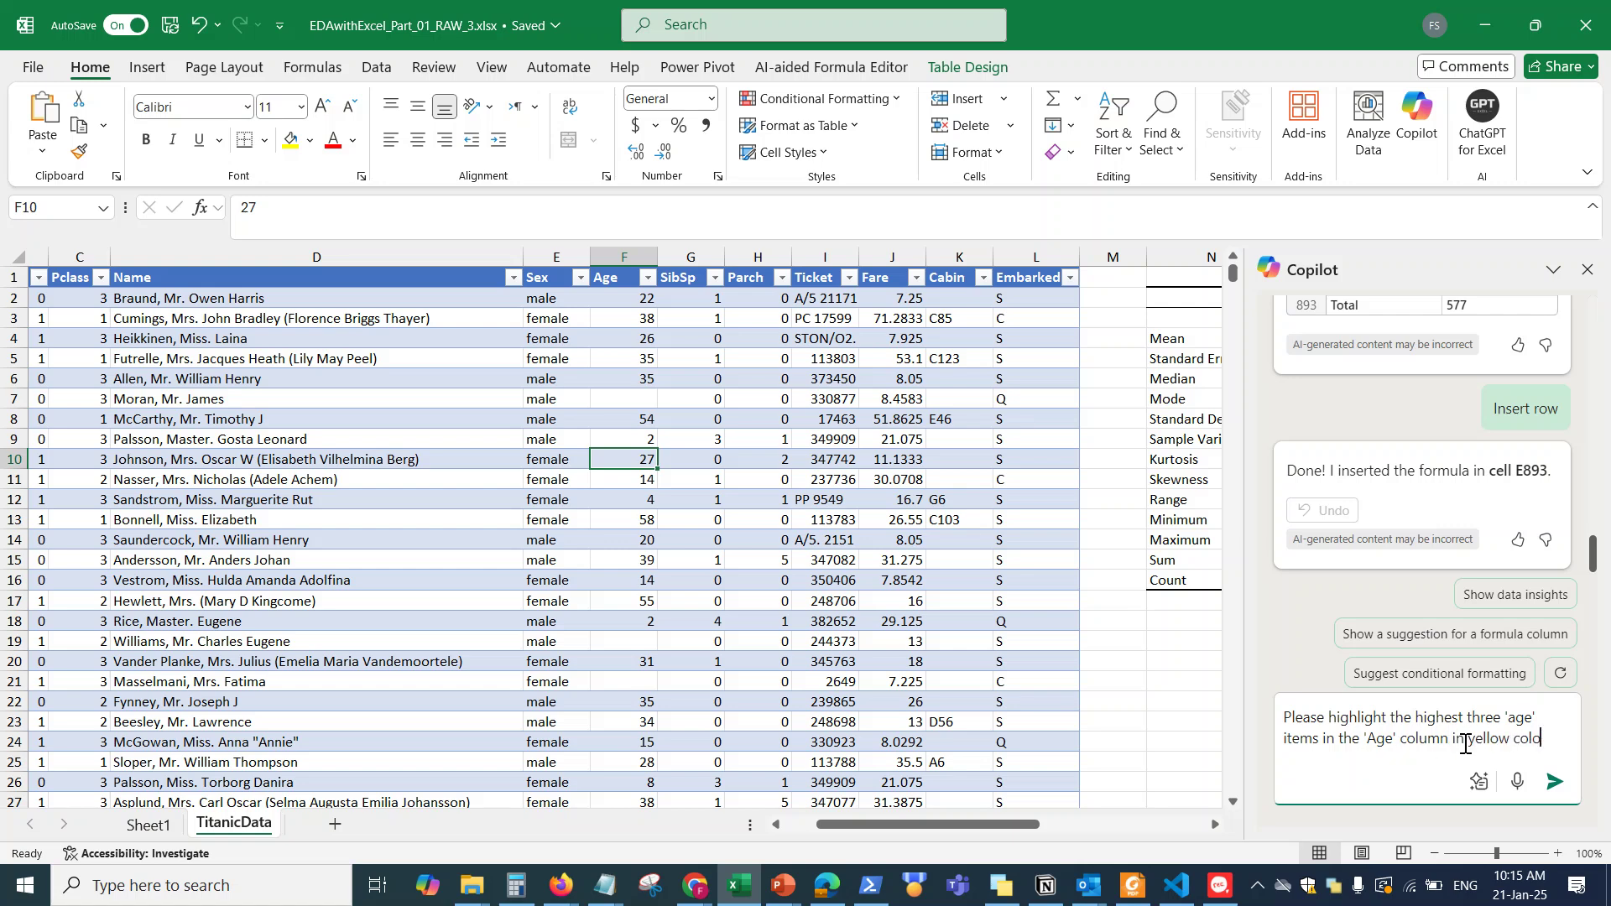
left_click(1555, 788)
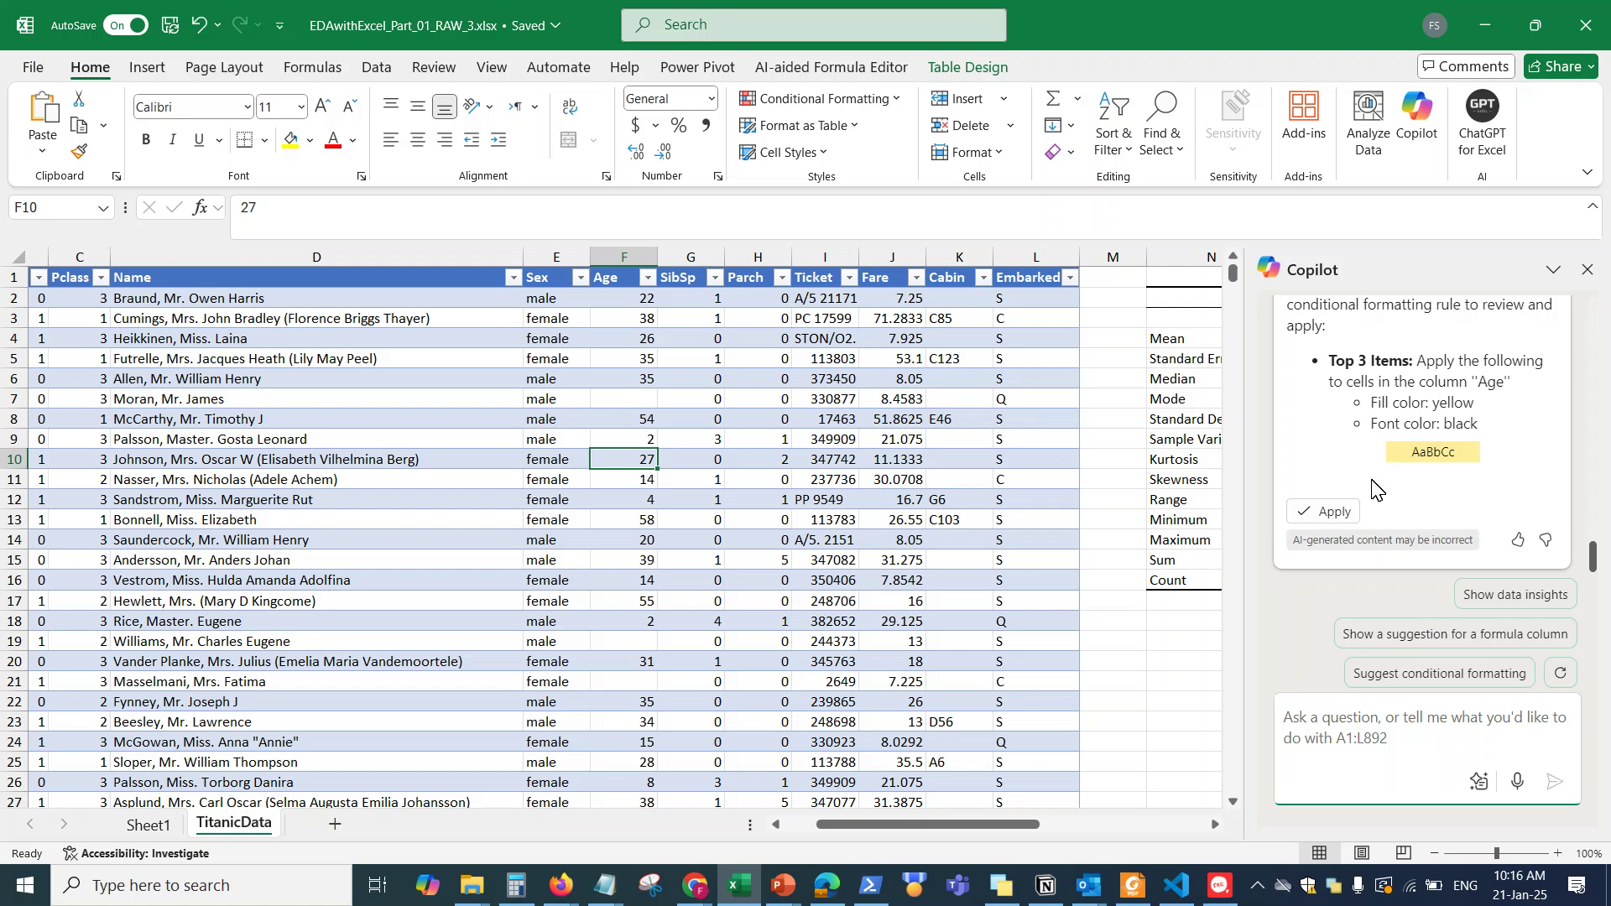
left_click(1331, 513)
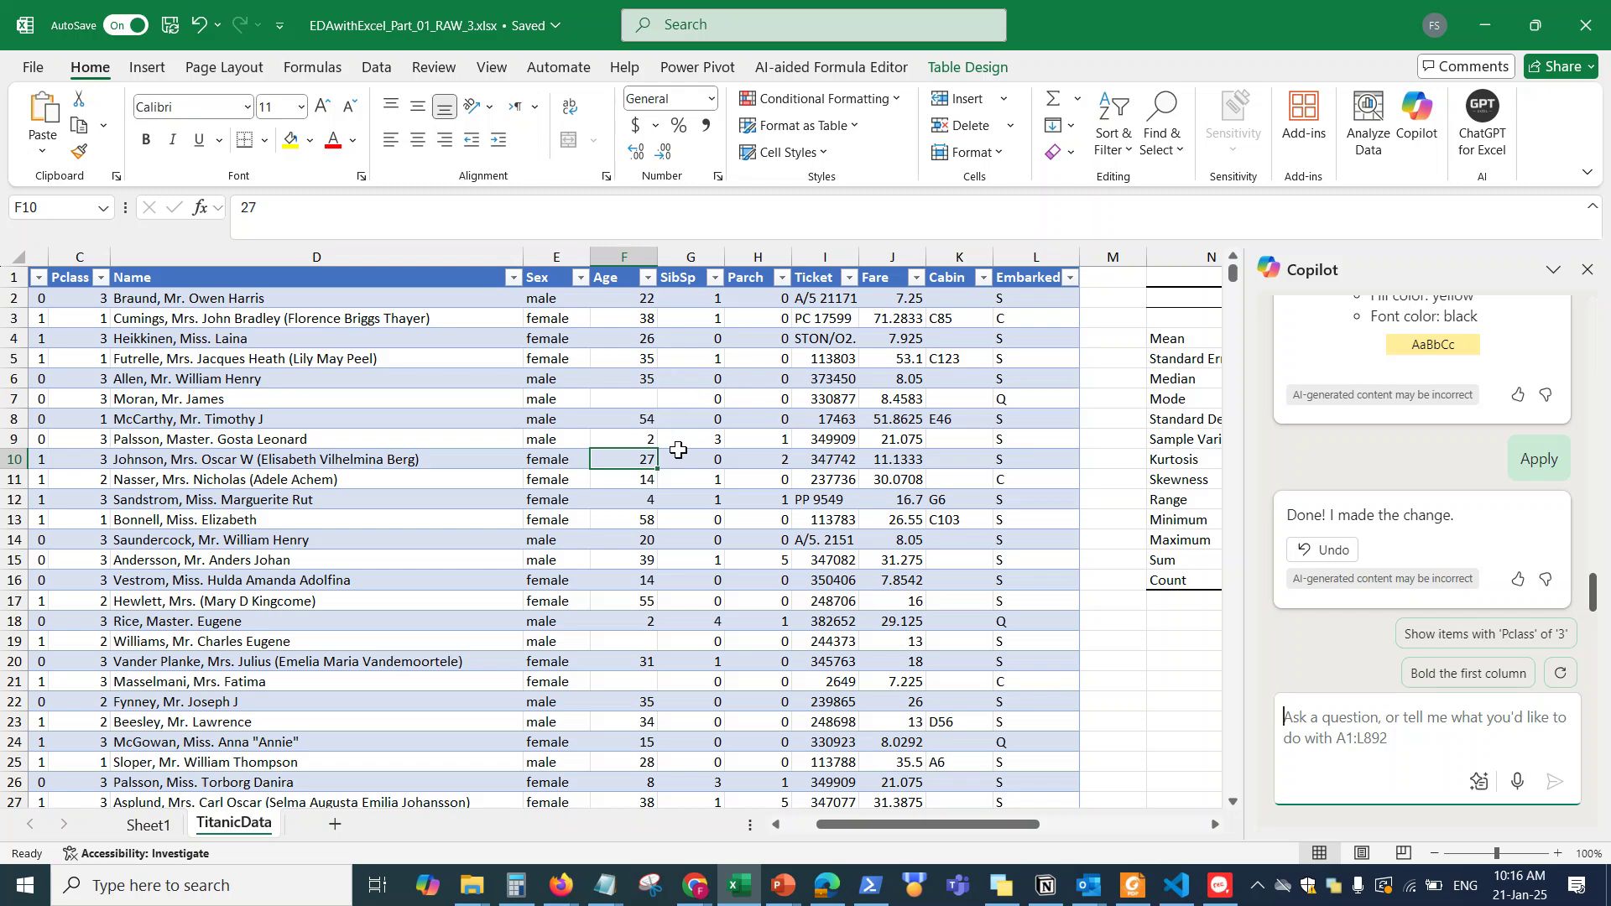
Step: Look through the whole Age column for the yellow-highlighted cells to check which ages Copilot marked
scroll(676, 436, "down", 1)
scroll(677, 436, "down", 20)
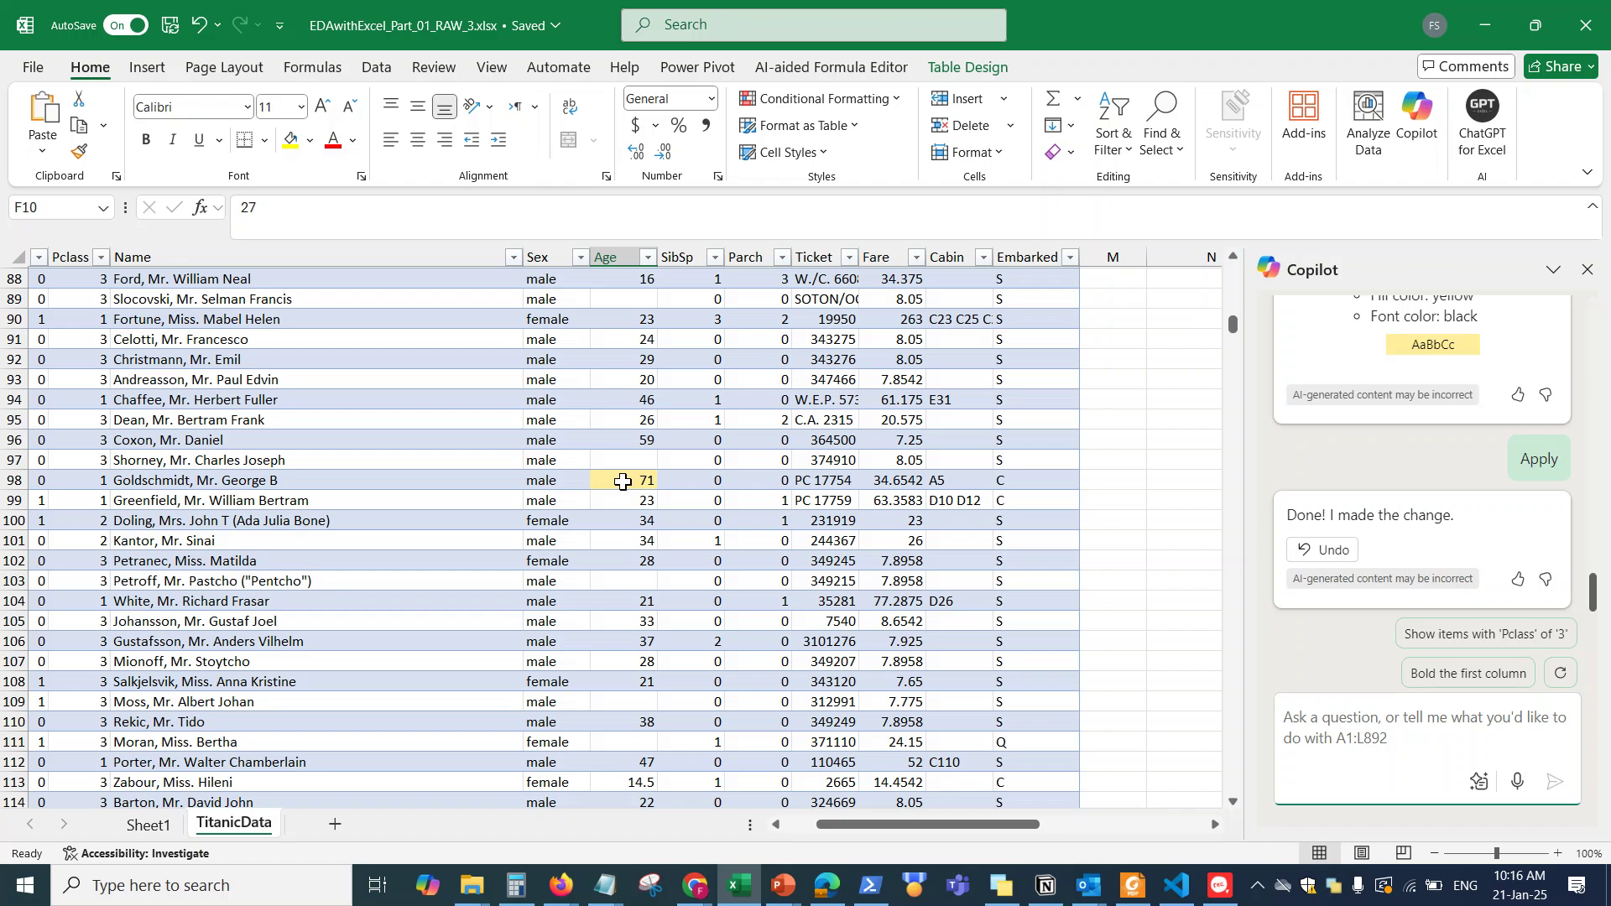
left_click(623, 481)
scroll(773, 516, "down", 16)
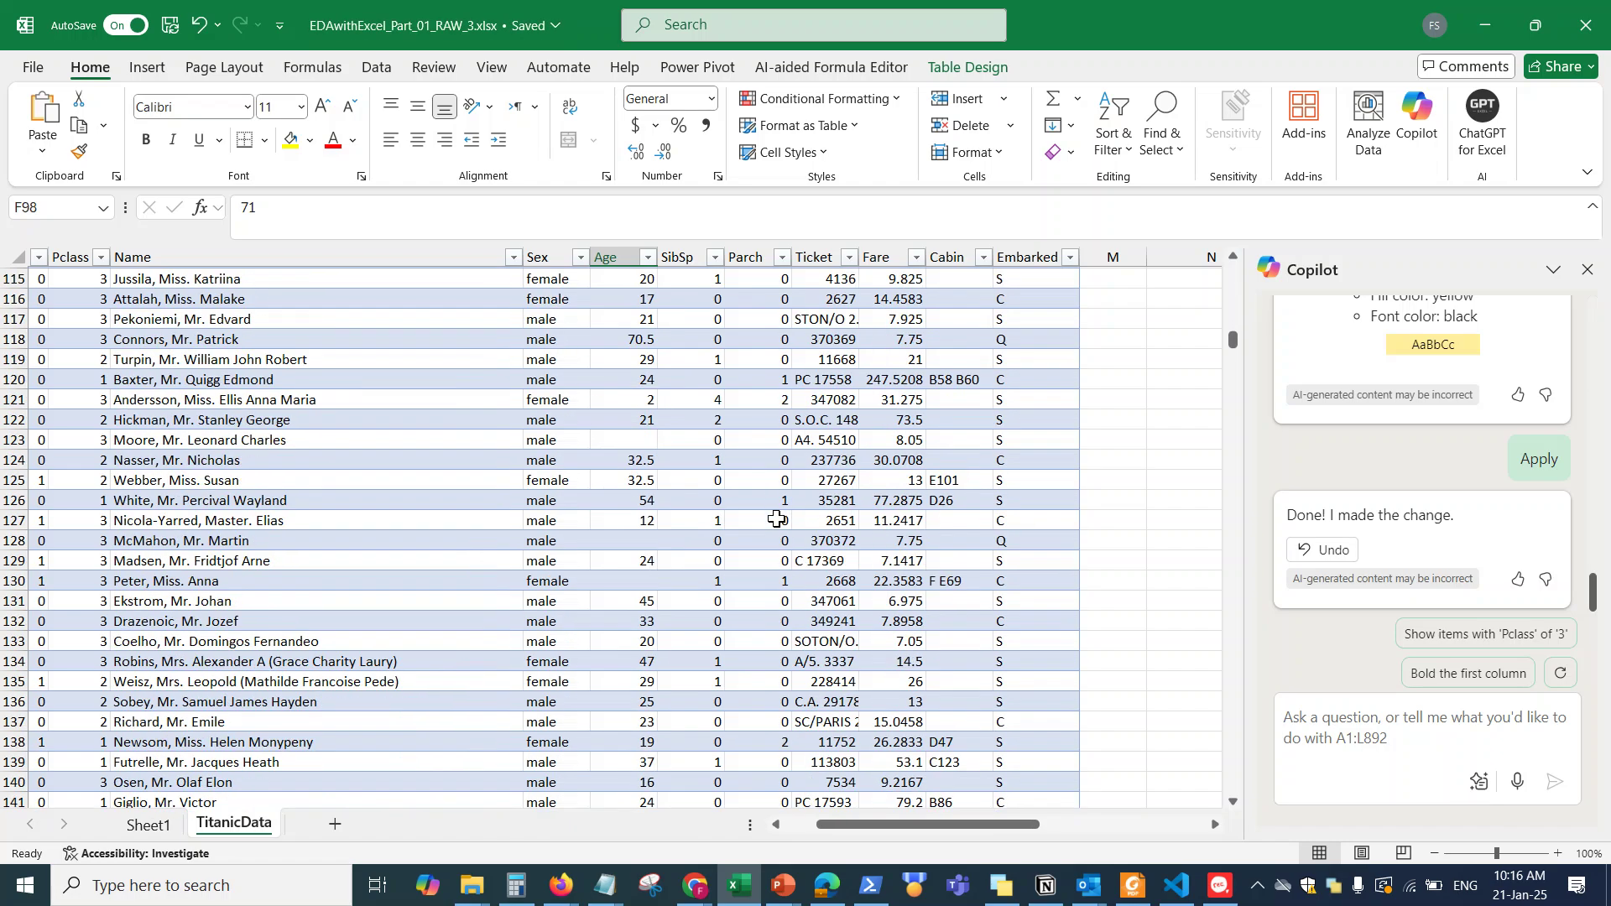
scroll(776, 518, "down", 20)
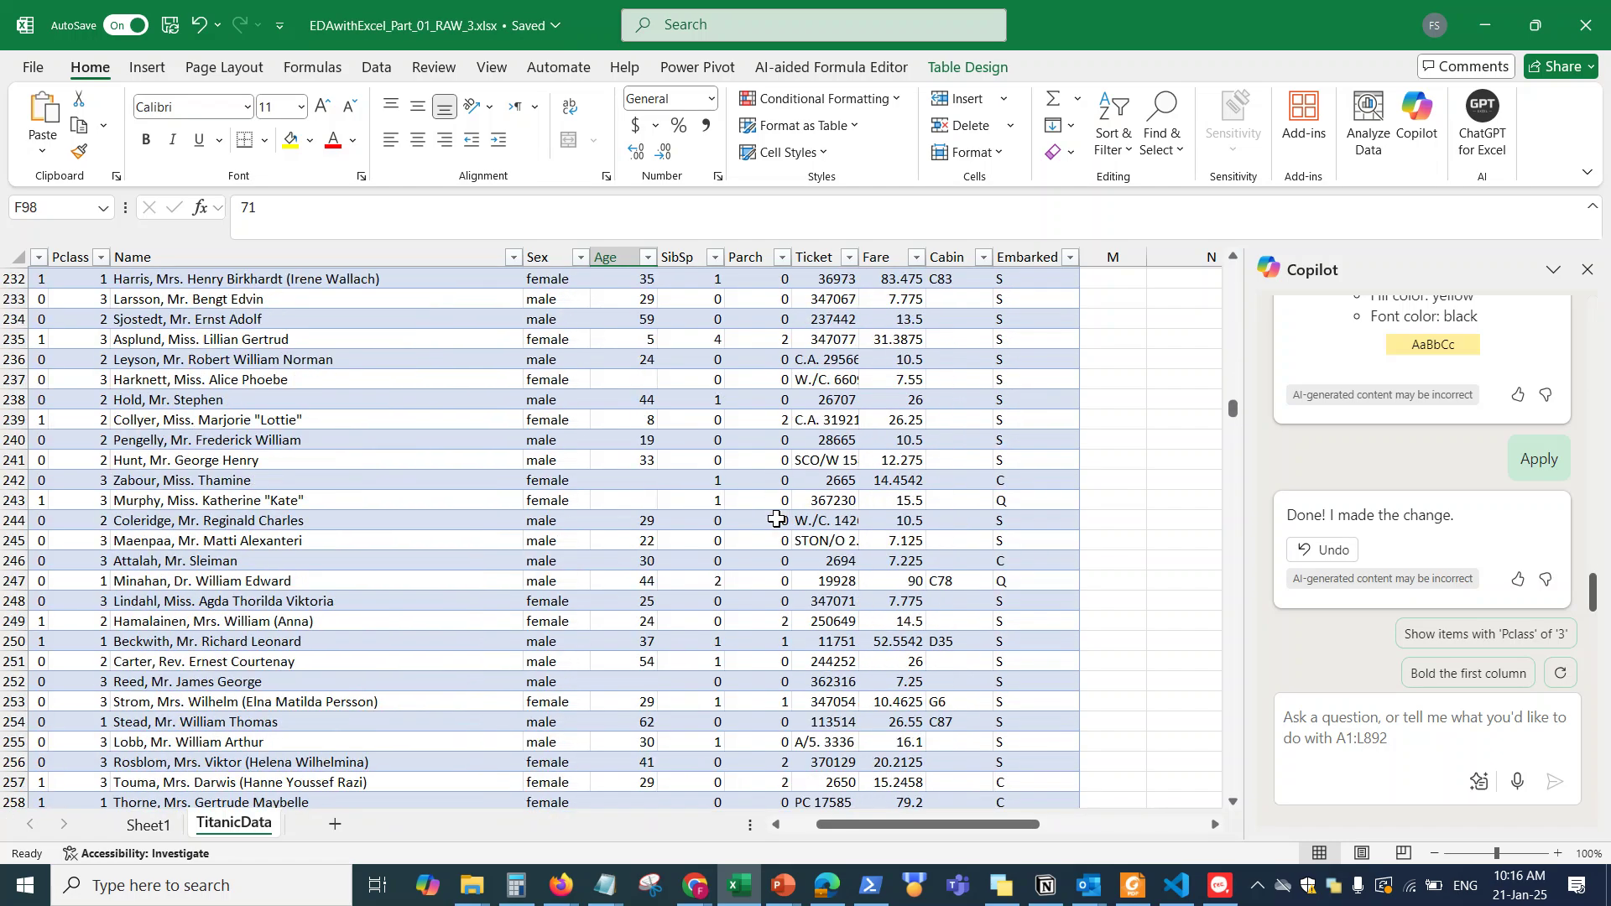
scroll(777, 518, "down", 20)
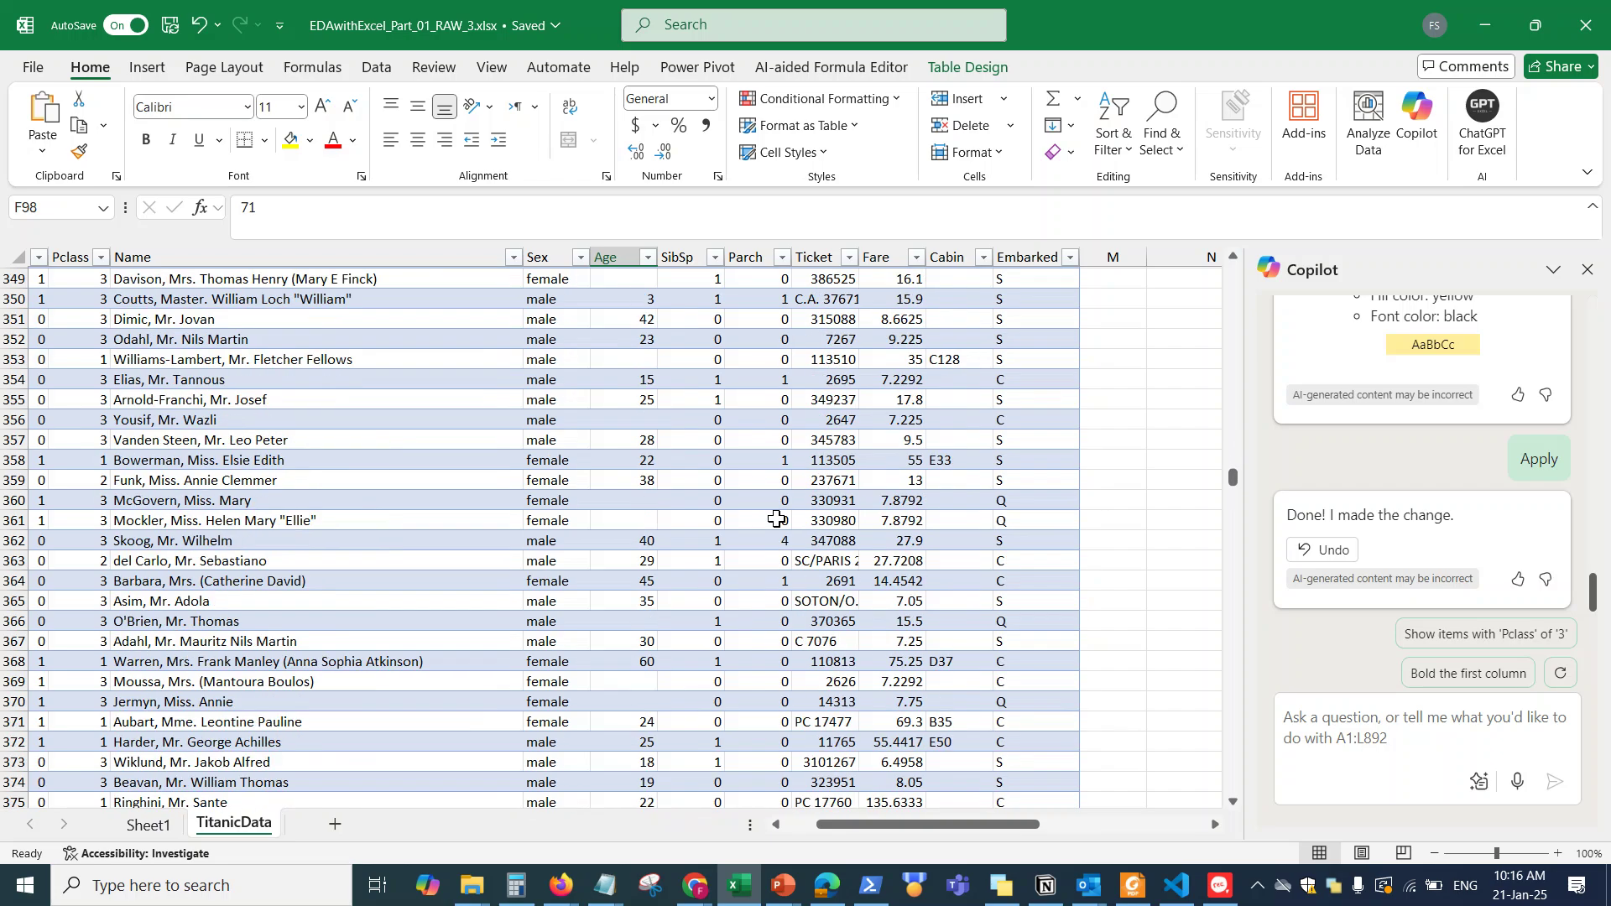
scroll(776, 518, "down", 20)
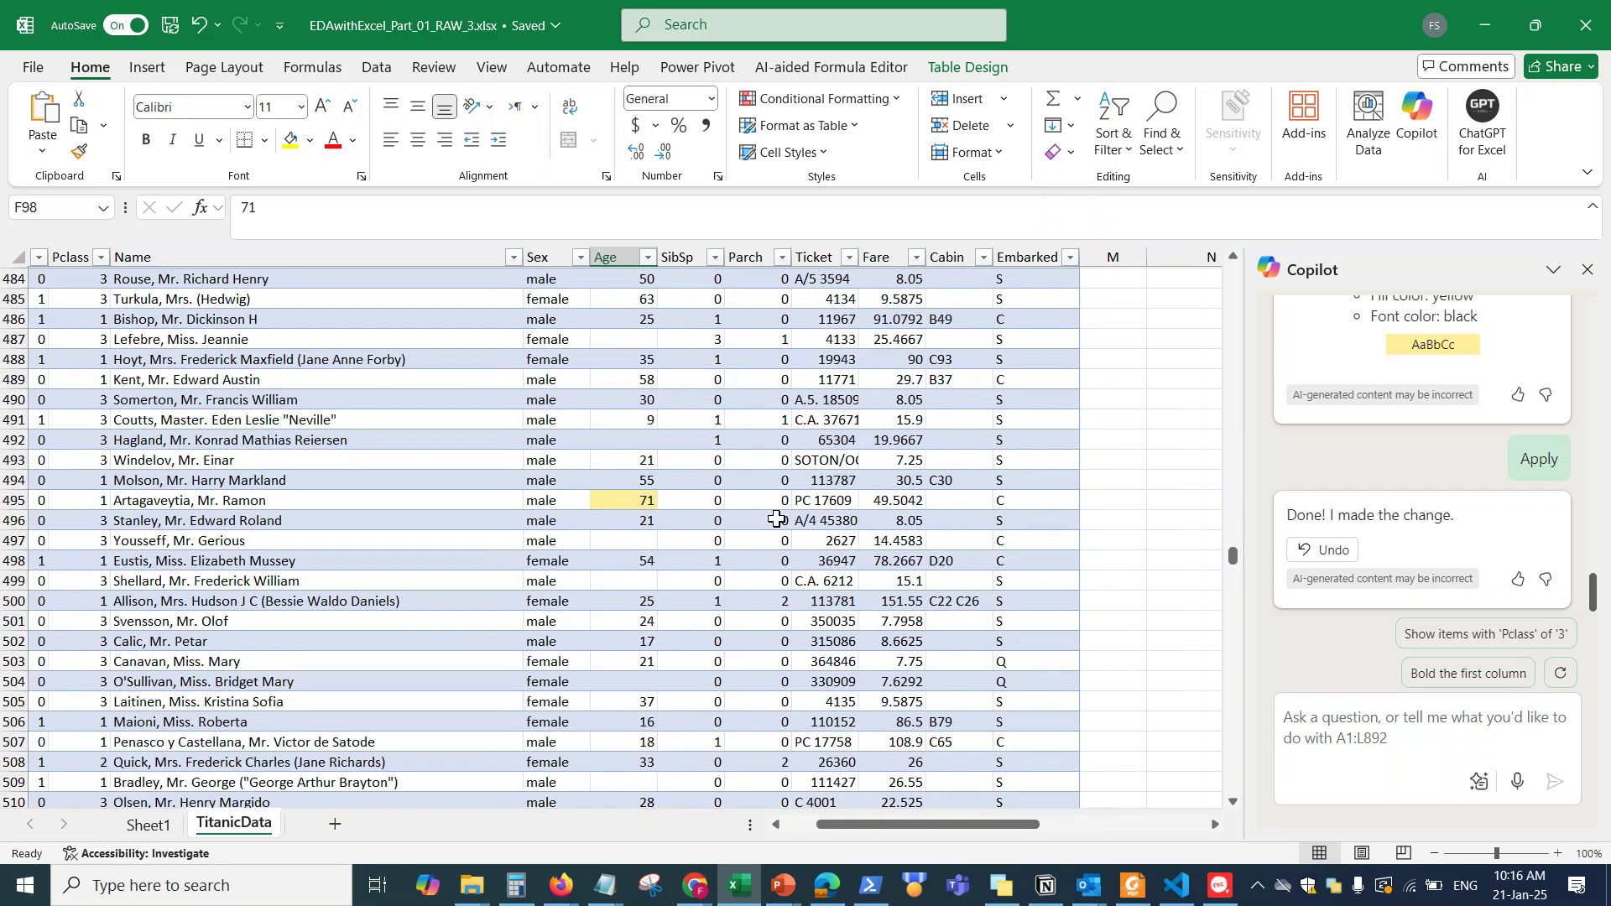
scroll(740, 518, "down", 20)
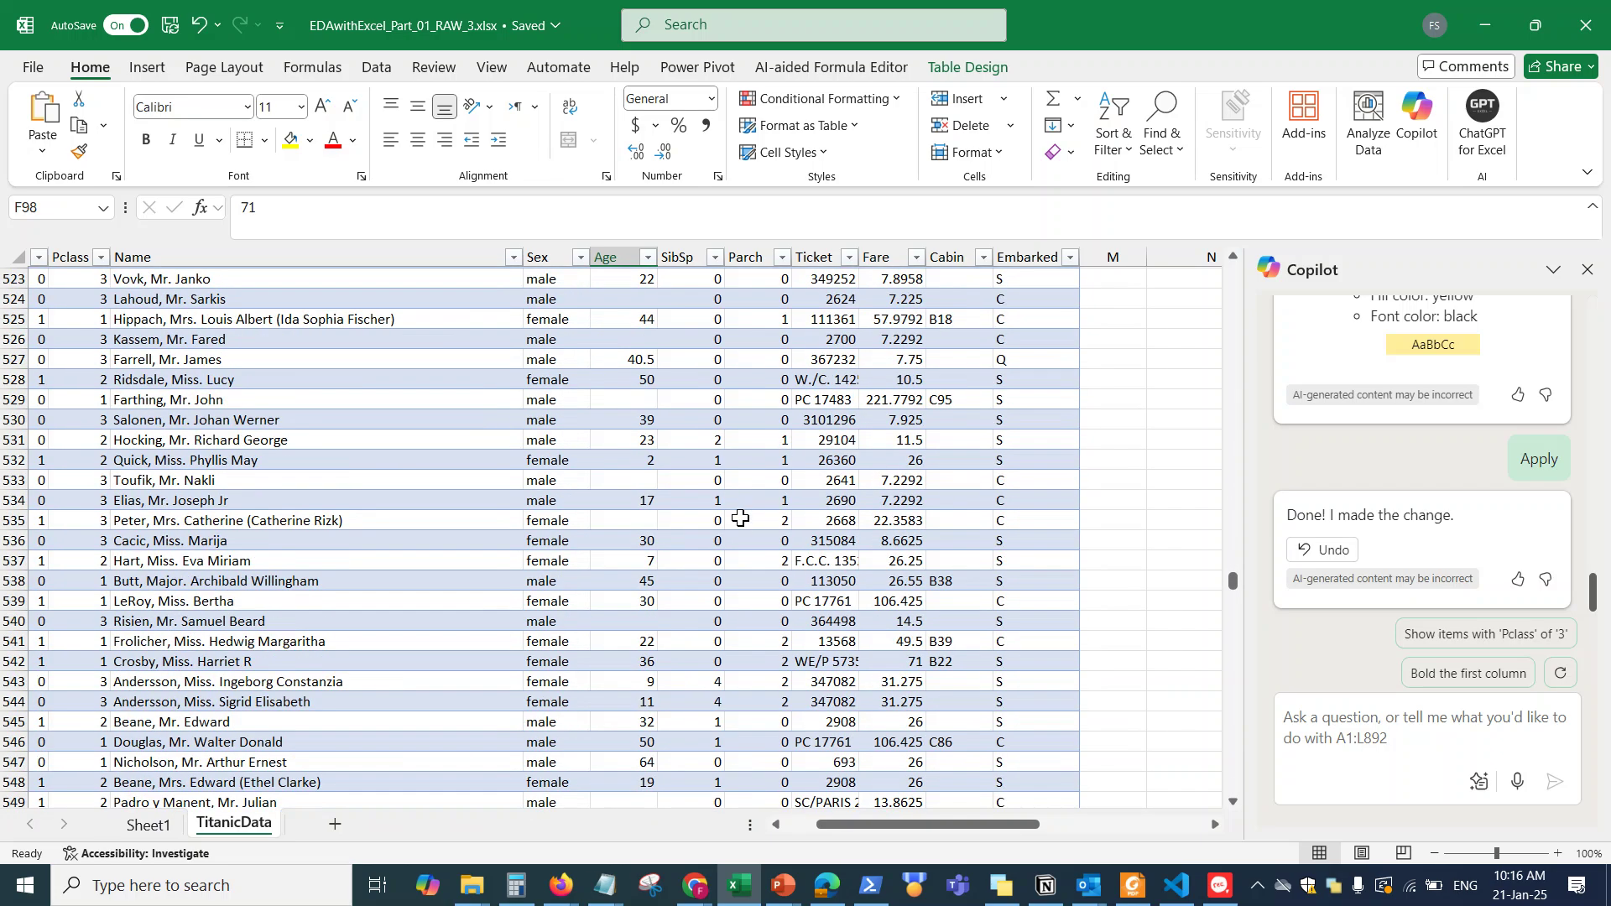
scroll(741, 517, "up", 4)
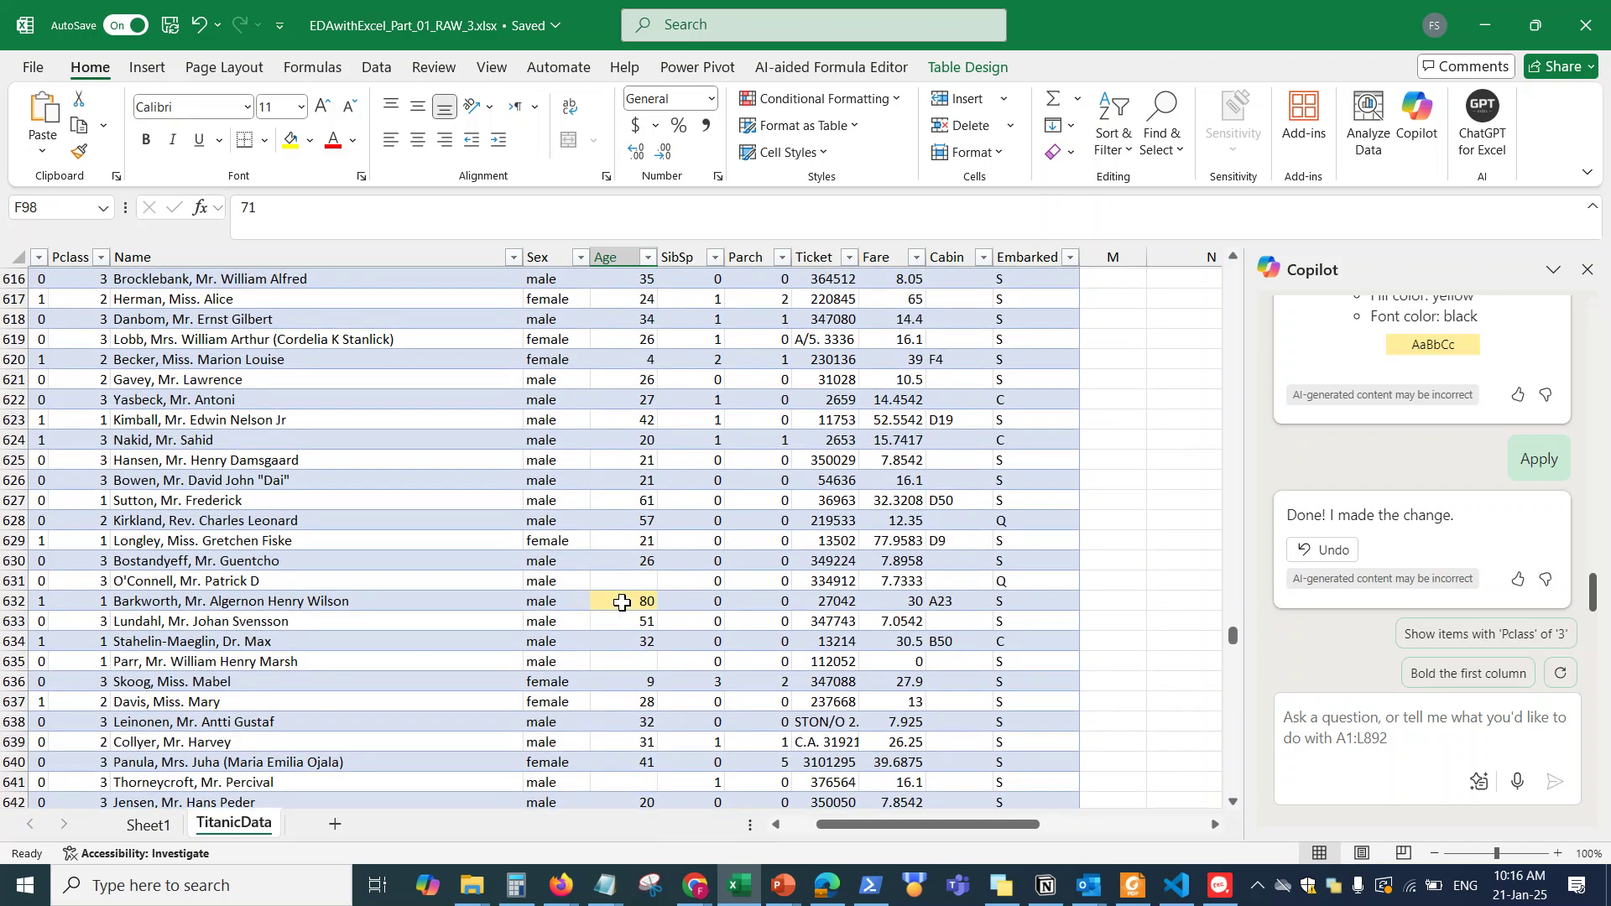
scroll(1137, 628, "down", 20)
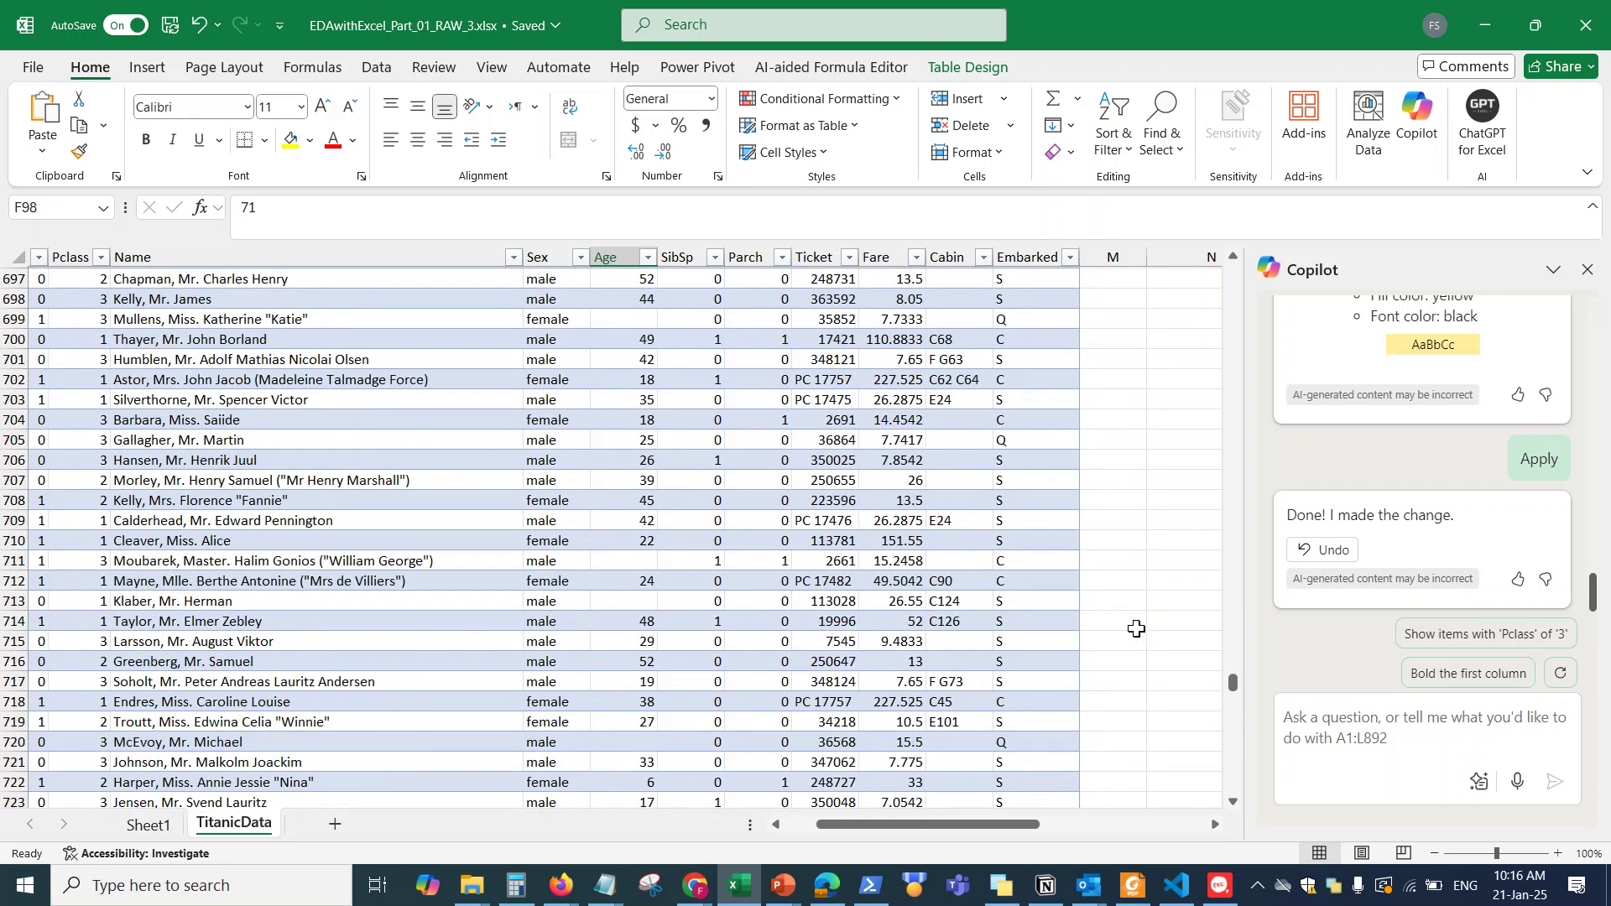
scroll(1136, 629, "down", 20)
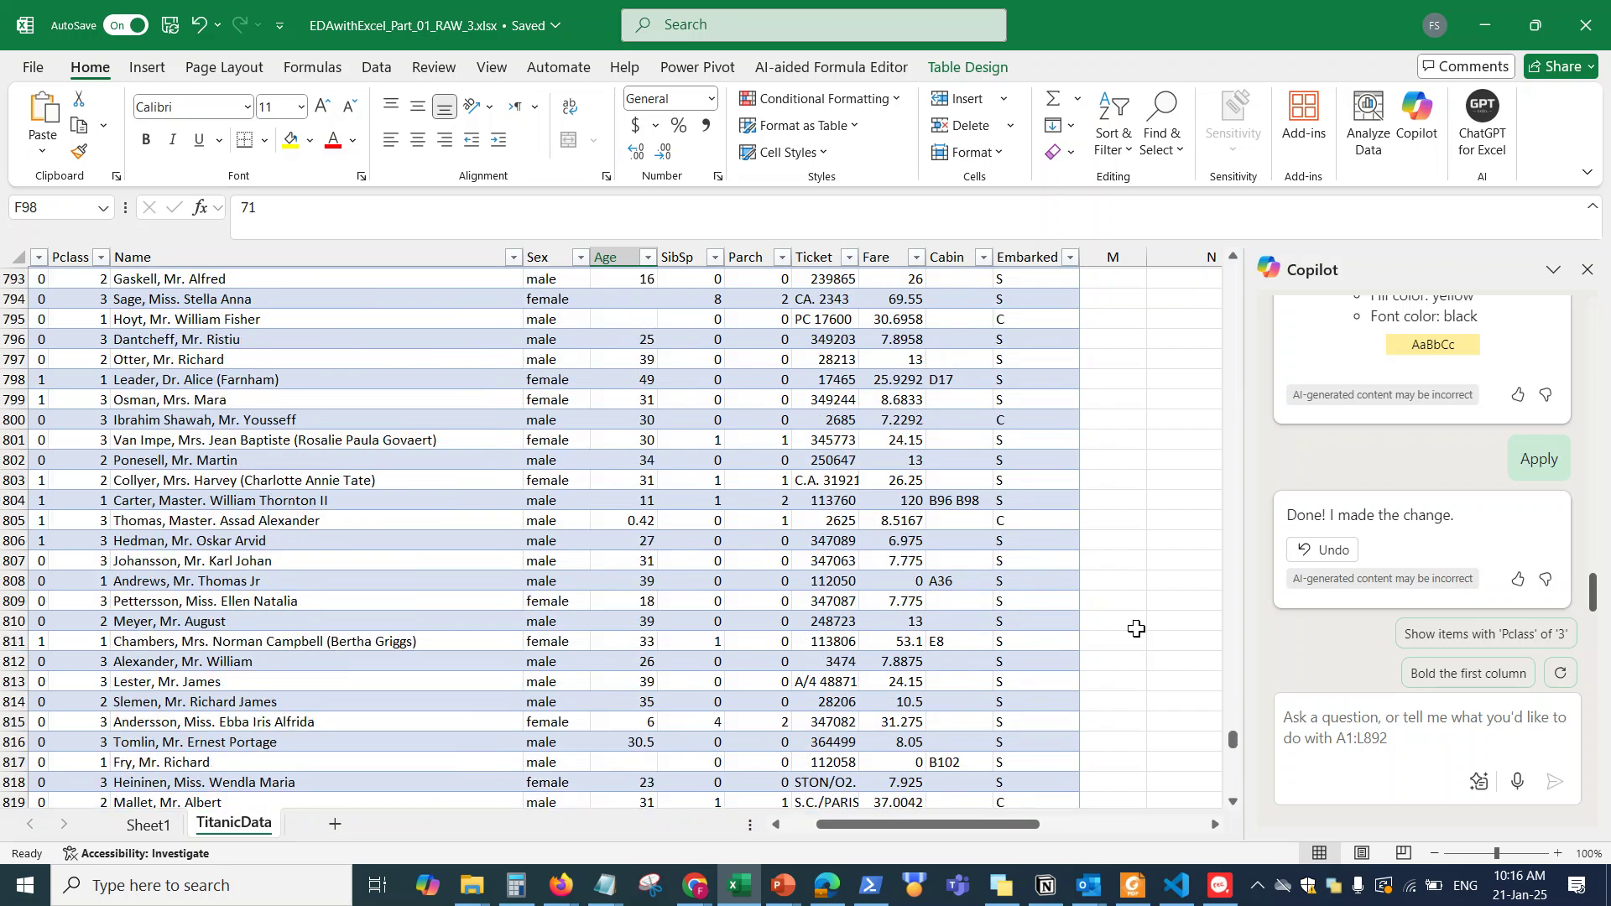
scroll(1136, 628, "down", 6)
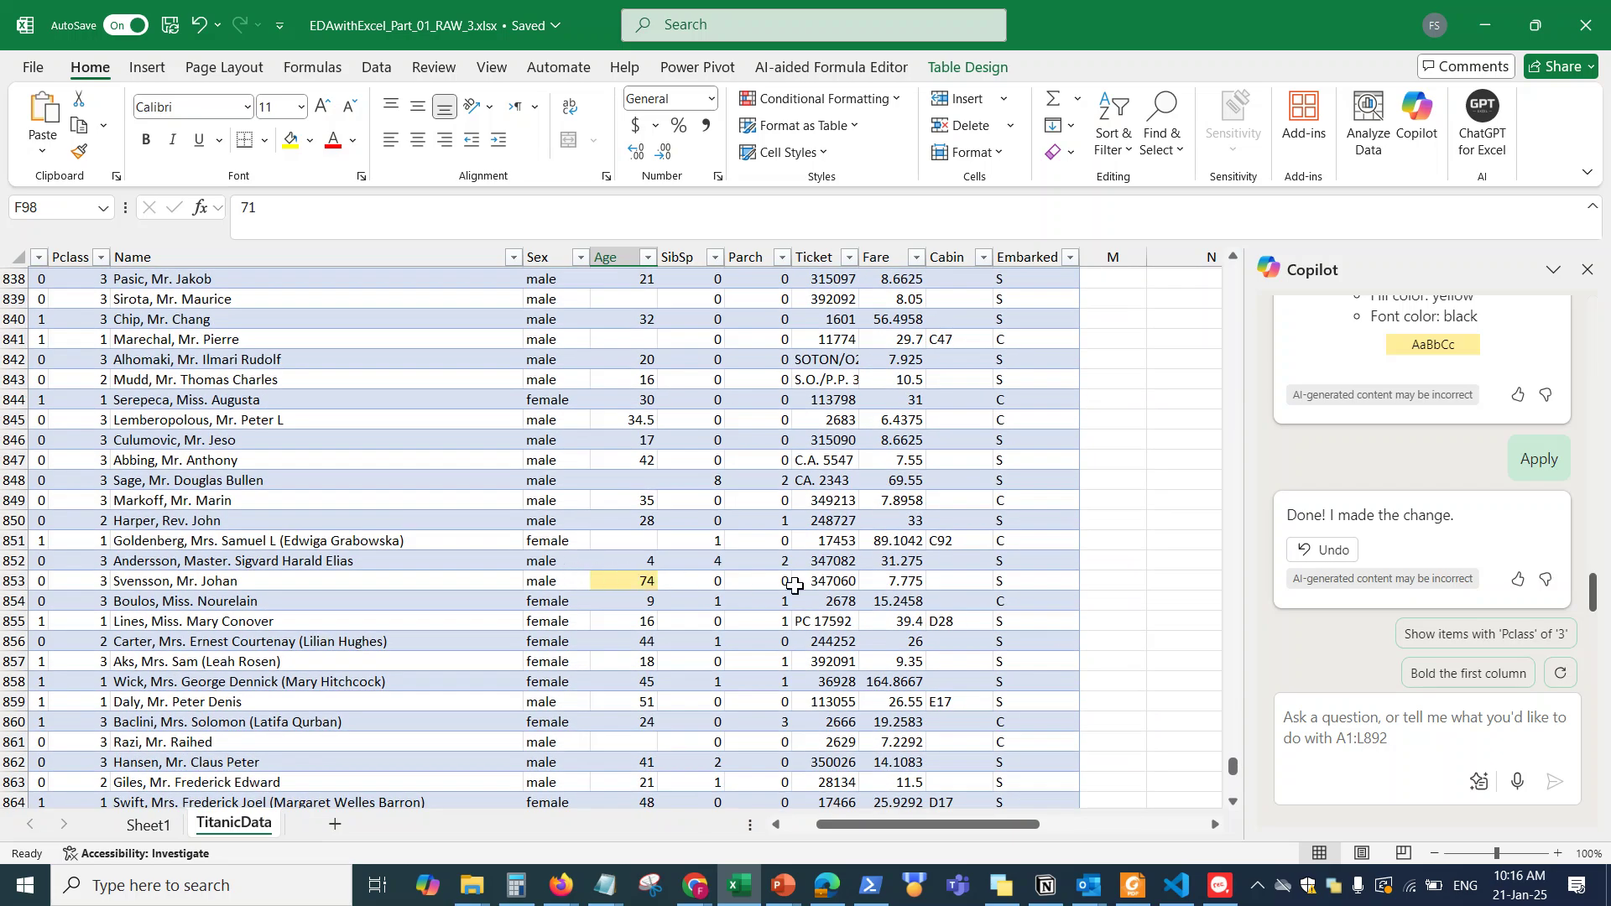
scroll(882, 585, "down", 16)
scroll(891, 585, "up", 7)
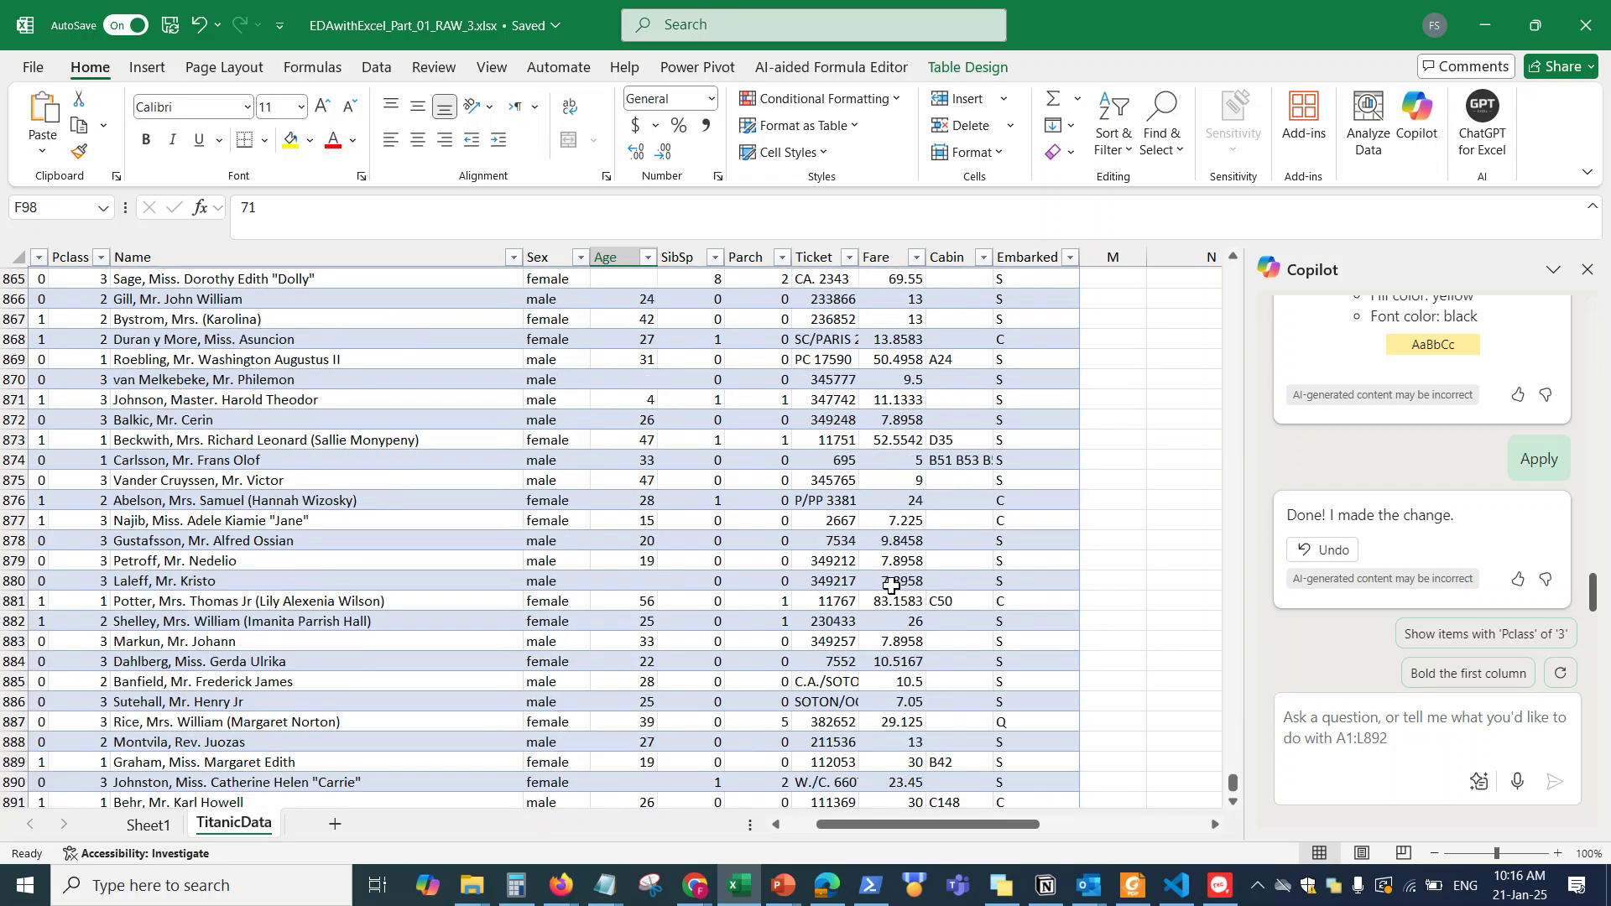
scroll(935, 457, "up", 14)
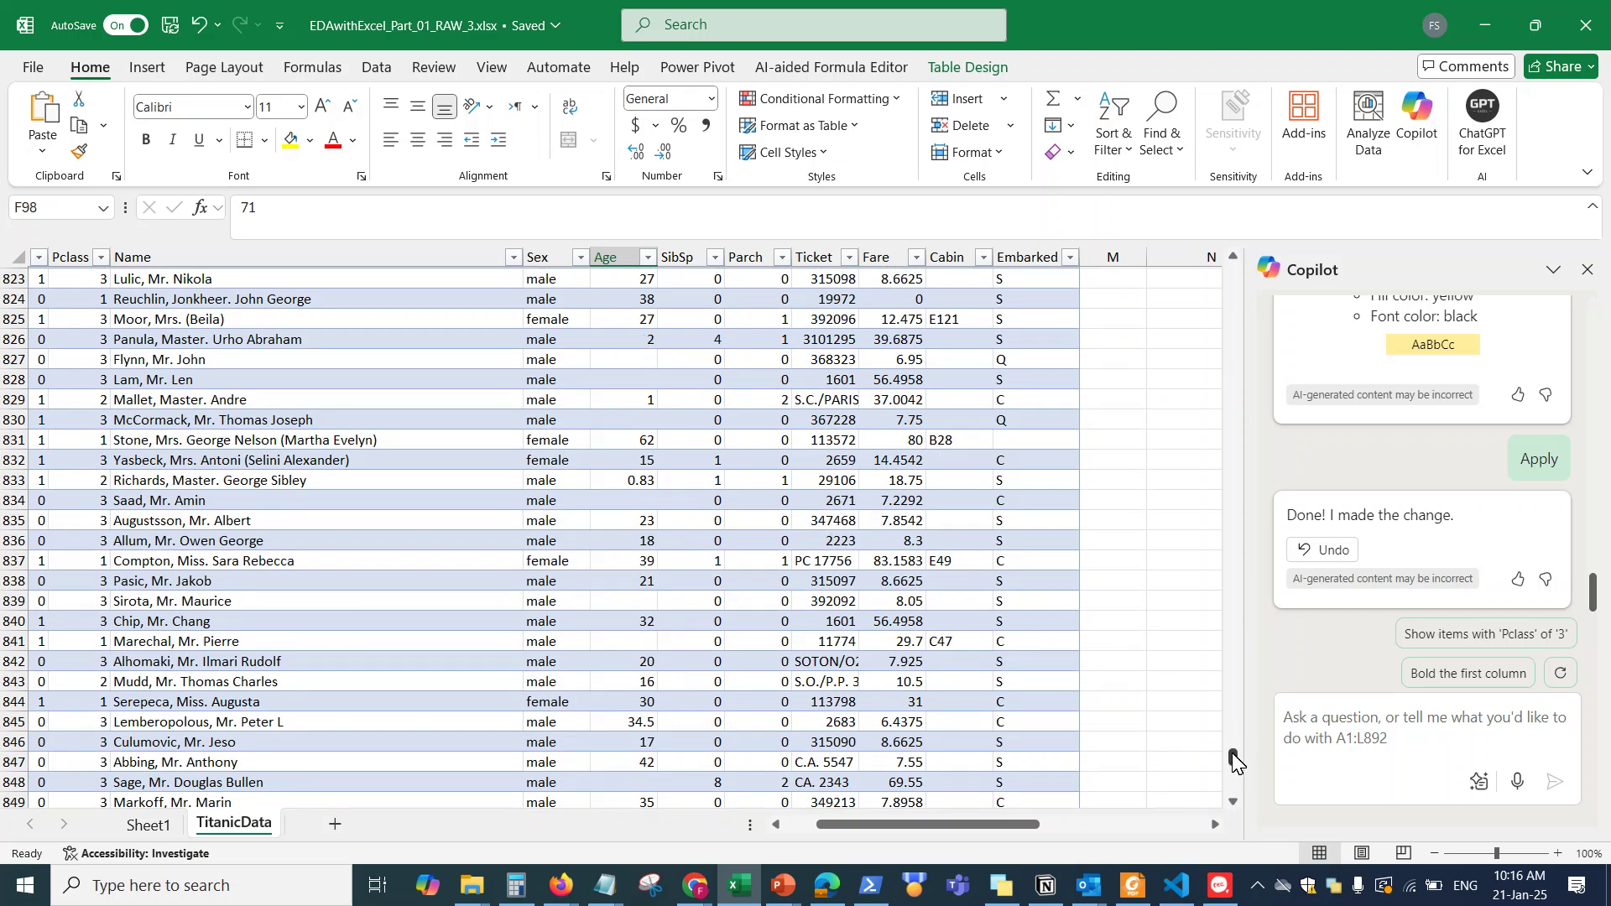
Step: Reverse Copilot's yellow Age highlighting and return to the beginning of the table
left_click_drag(1232, 761, 1250, 277)
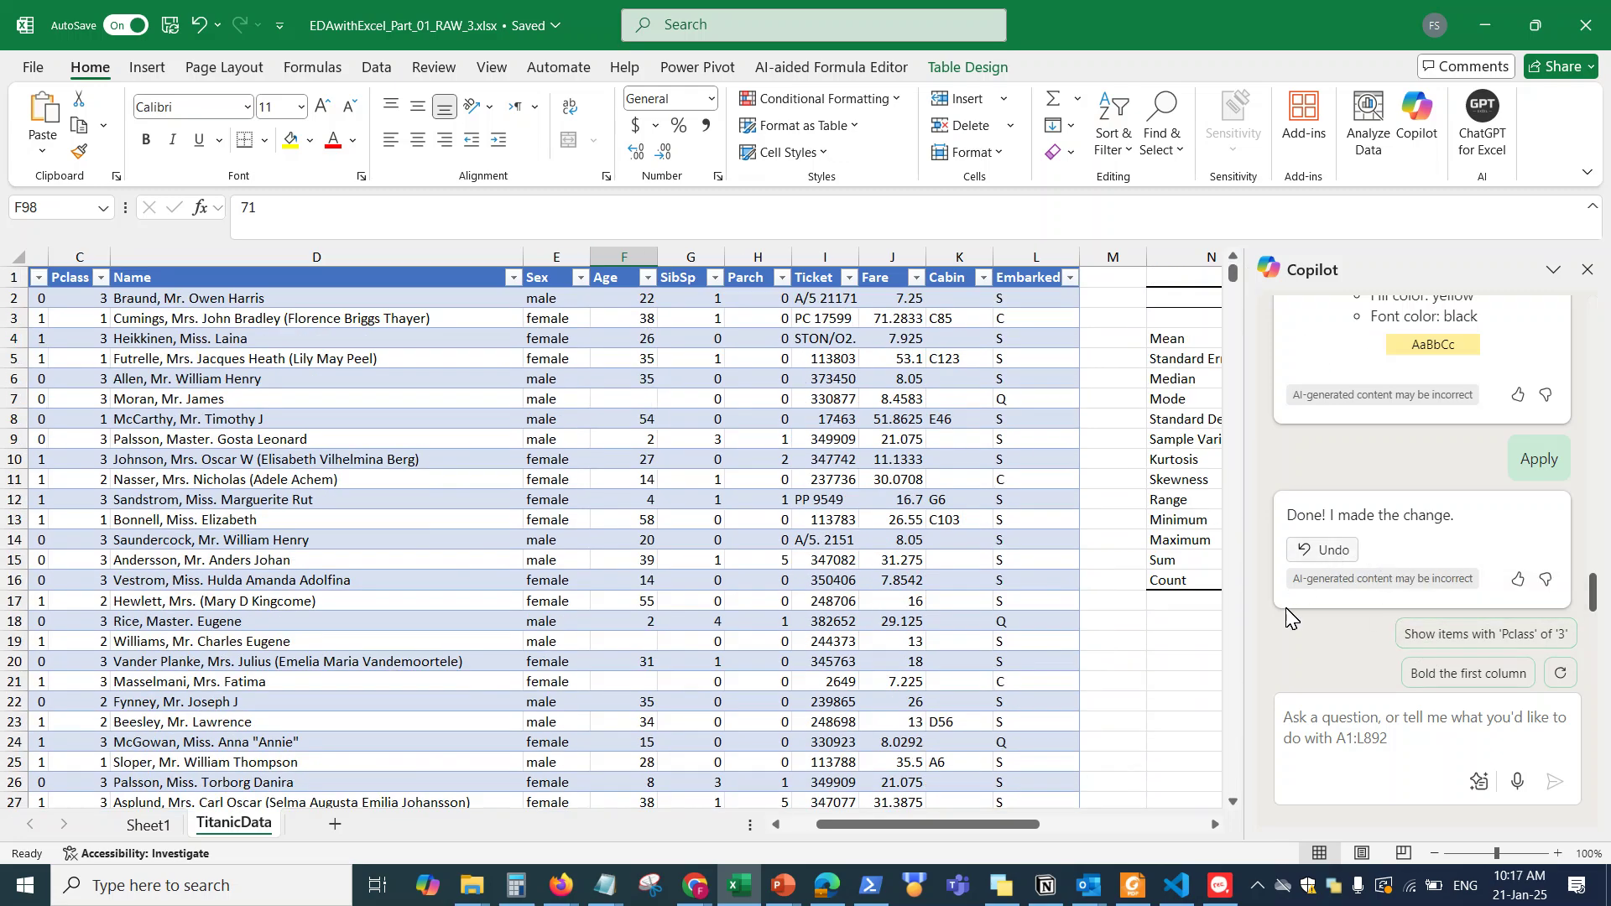
left_click(1322, 550)
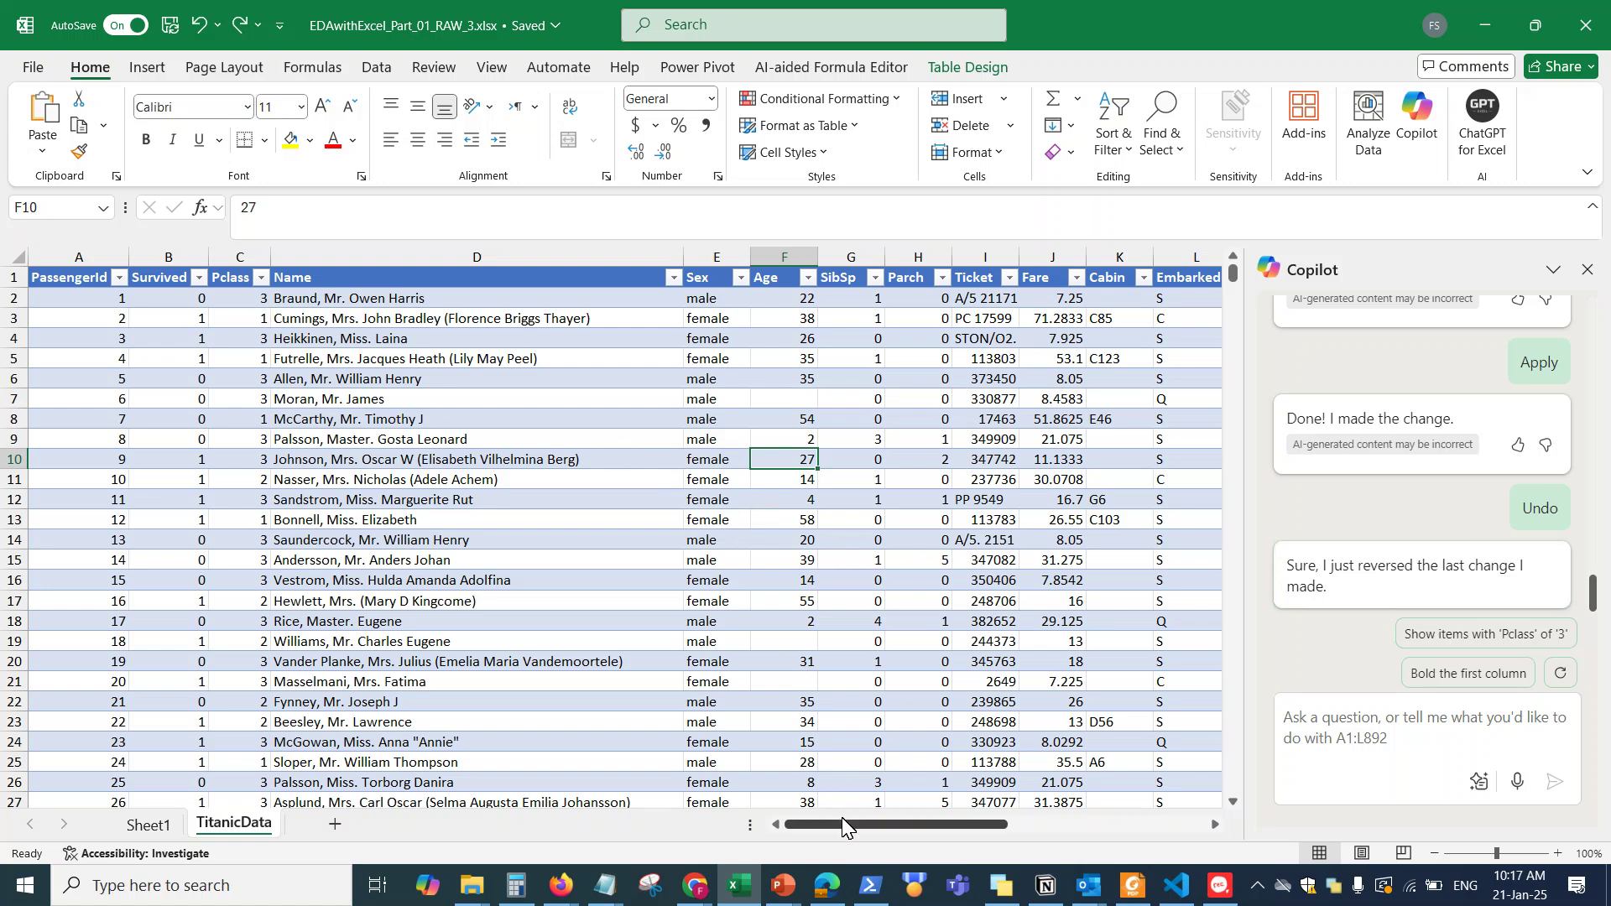
left_click_drag(843, 827, 910, 827)
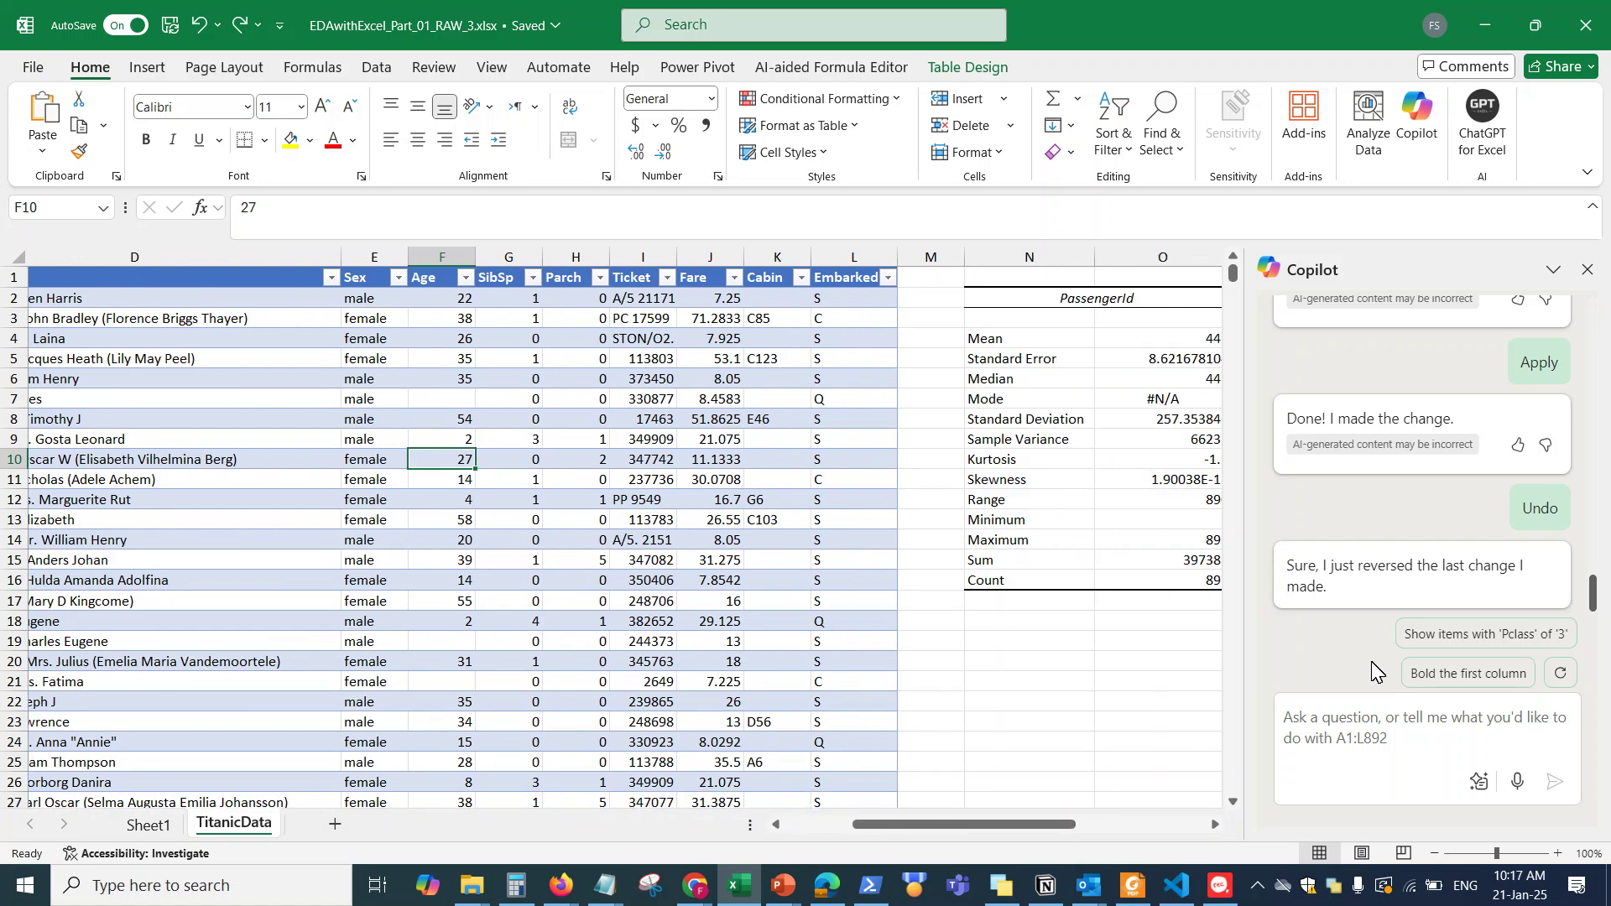
Step: Switch to Notepad and write "Please calculate the count of 'males' in the 'sex' column who are over age 35." as the males-over-35 prompt
left_click(611, 885)
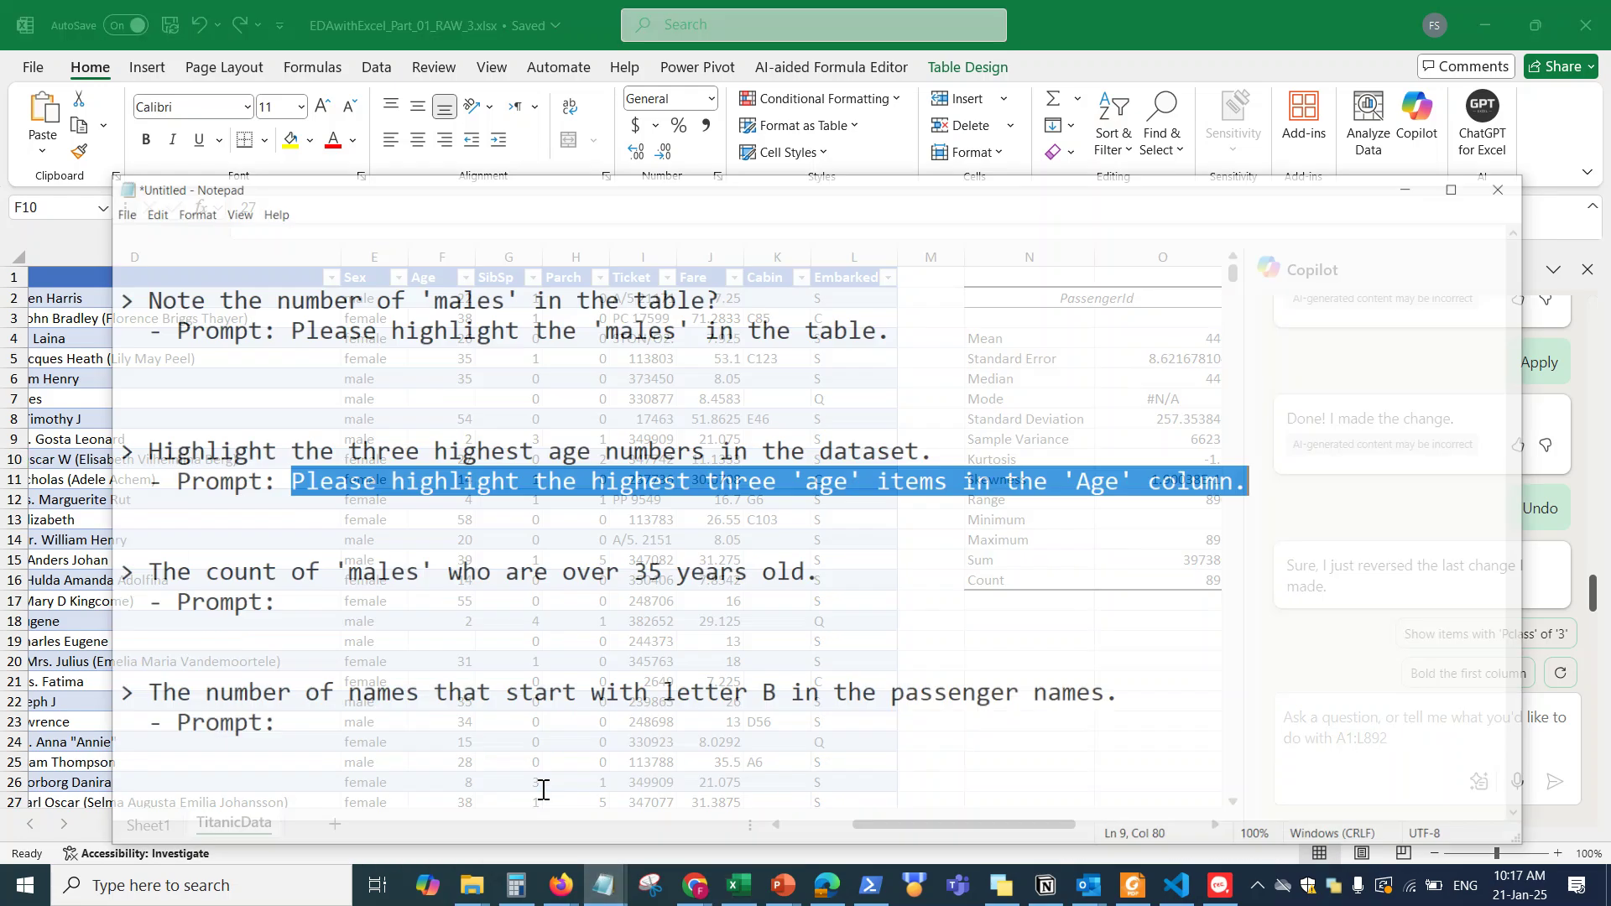
left_click(547, 799)
left_click(622, 590)
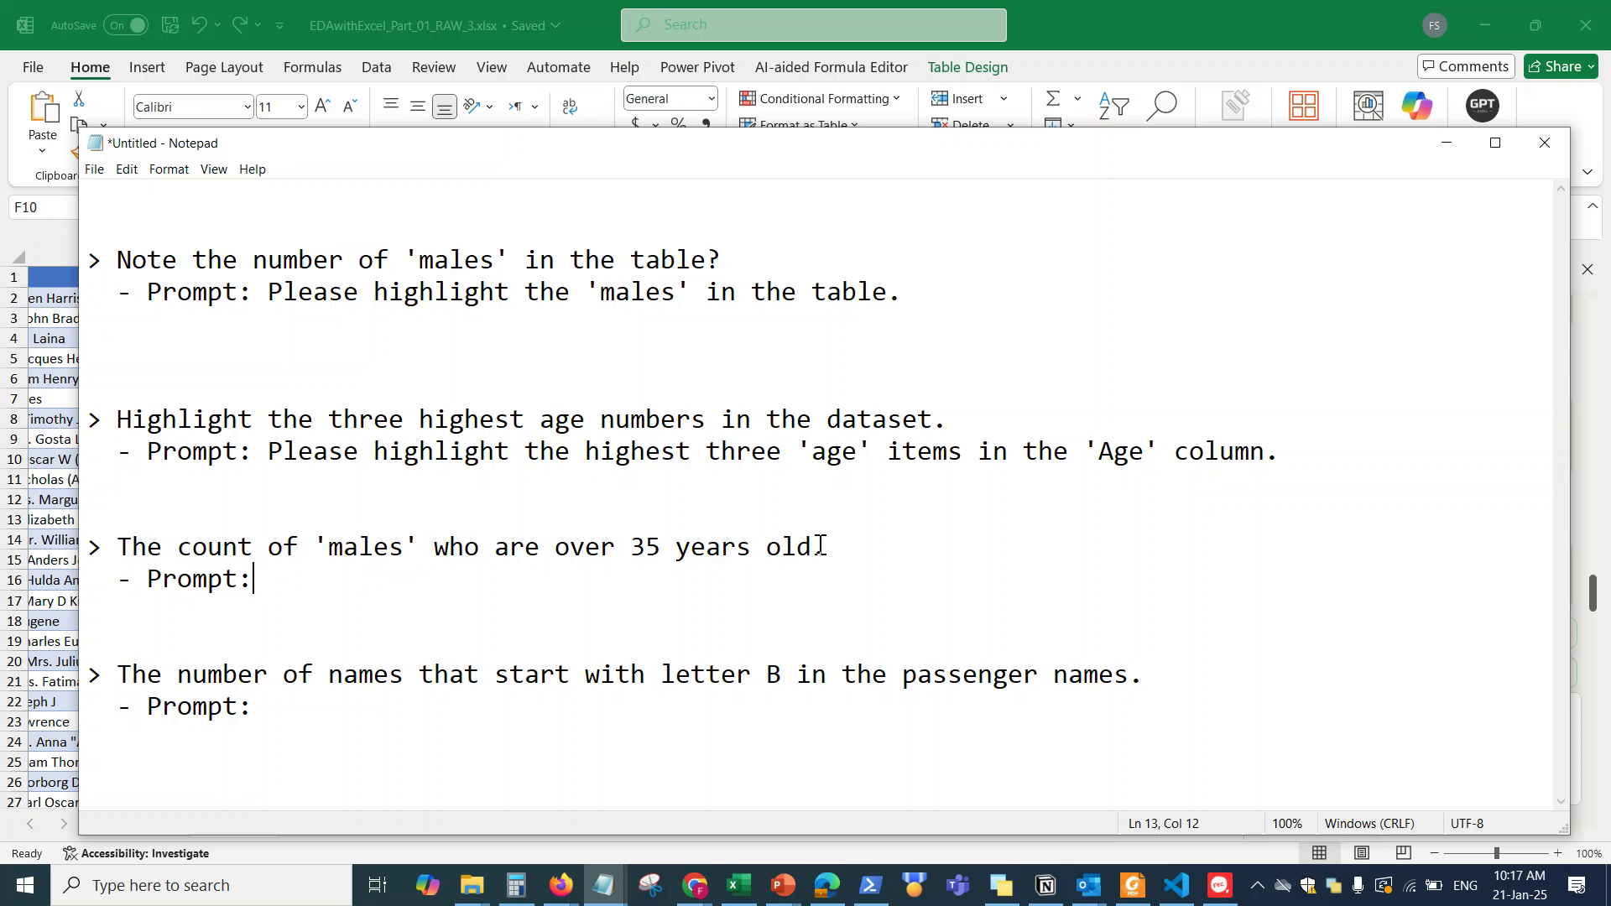
left_click_drag(813, 546, 420, 546)
left_click(292, 581)
type("Please ")
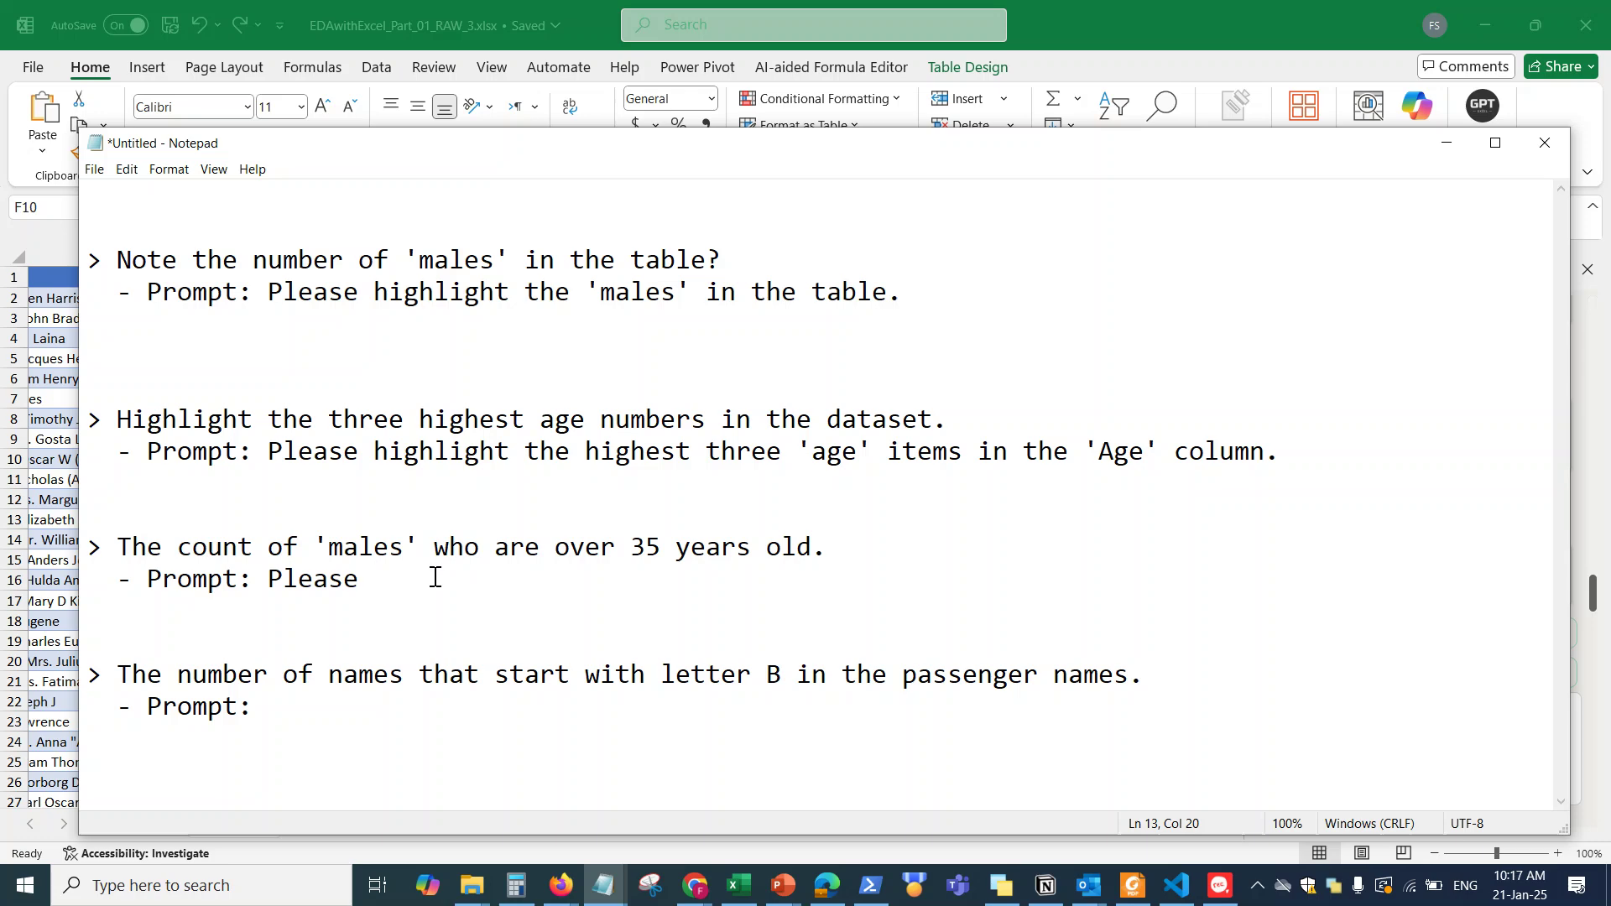
type("calculate")
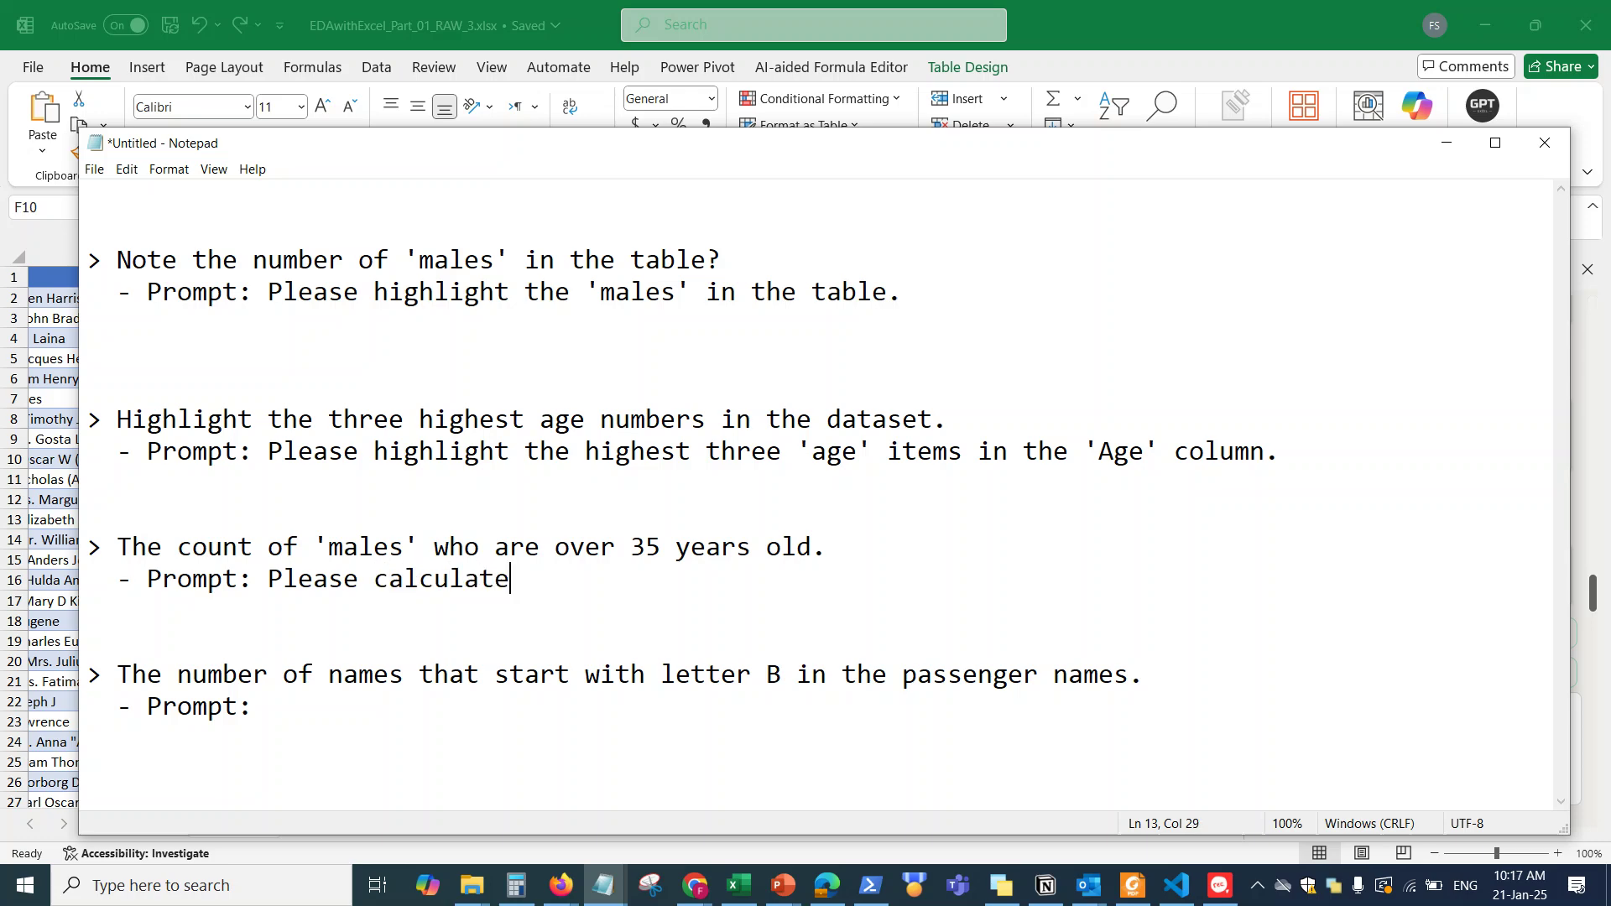
type(" the count of ")
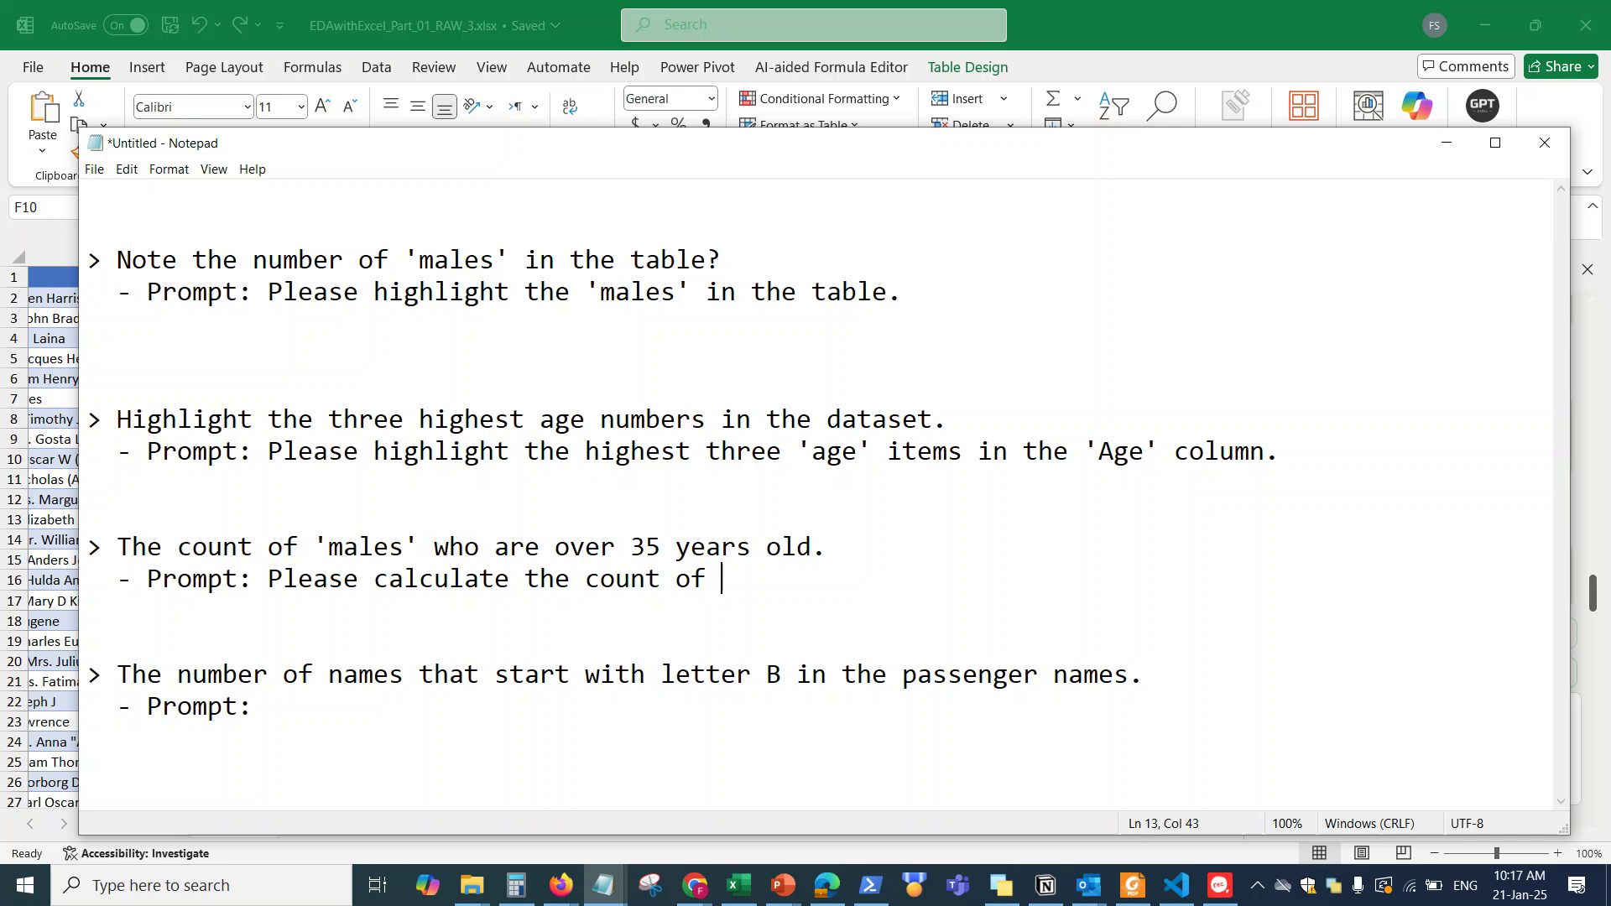
type("'mak")
key("BackSpace")
key("BackSpace")
type("les' in the 'sex")
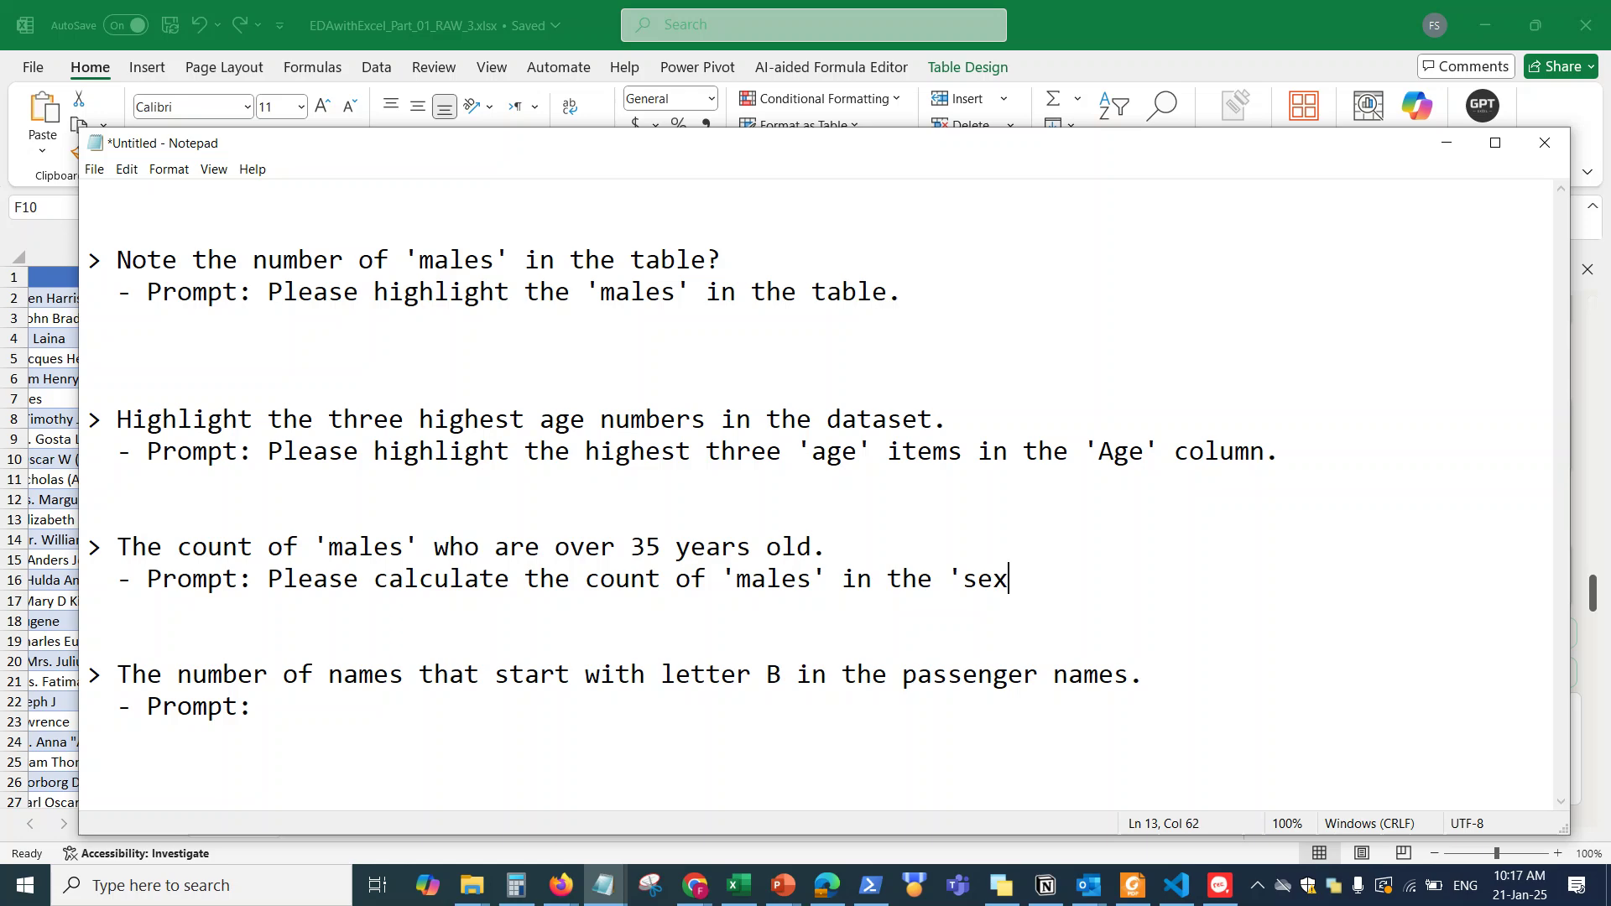
type("' ca")
type("lumn who are over age")
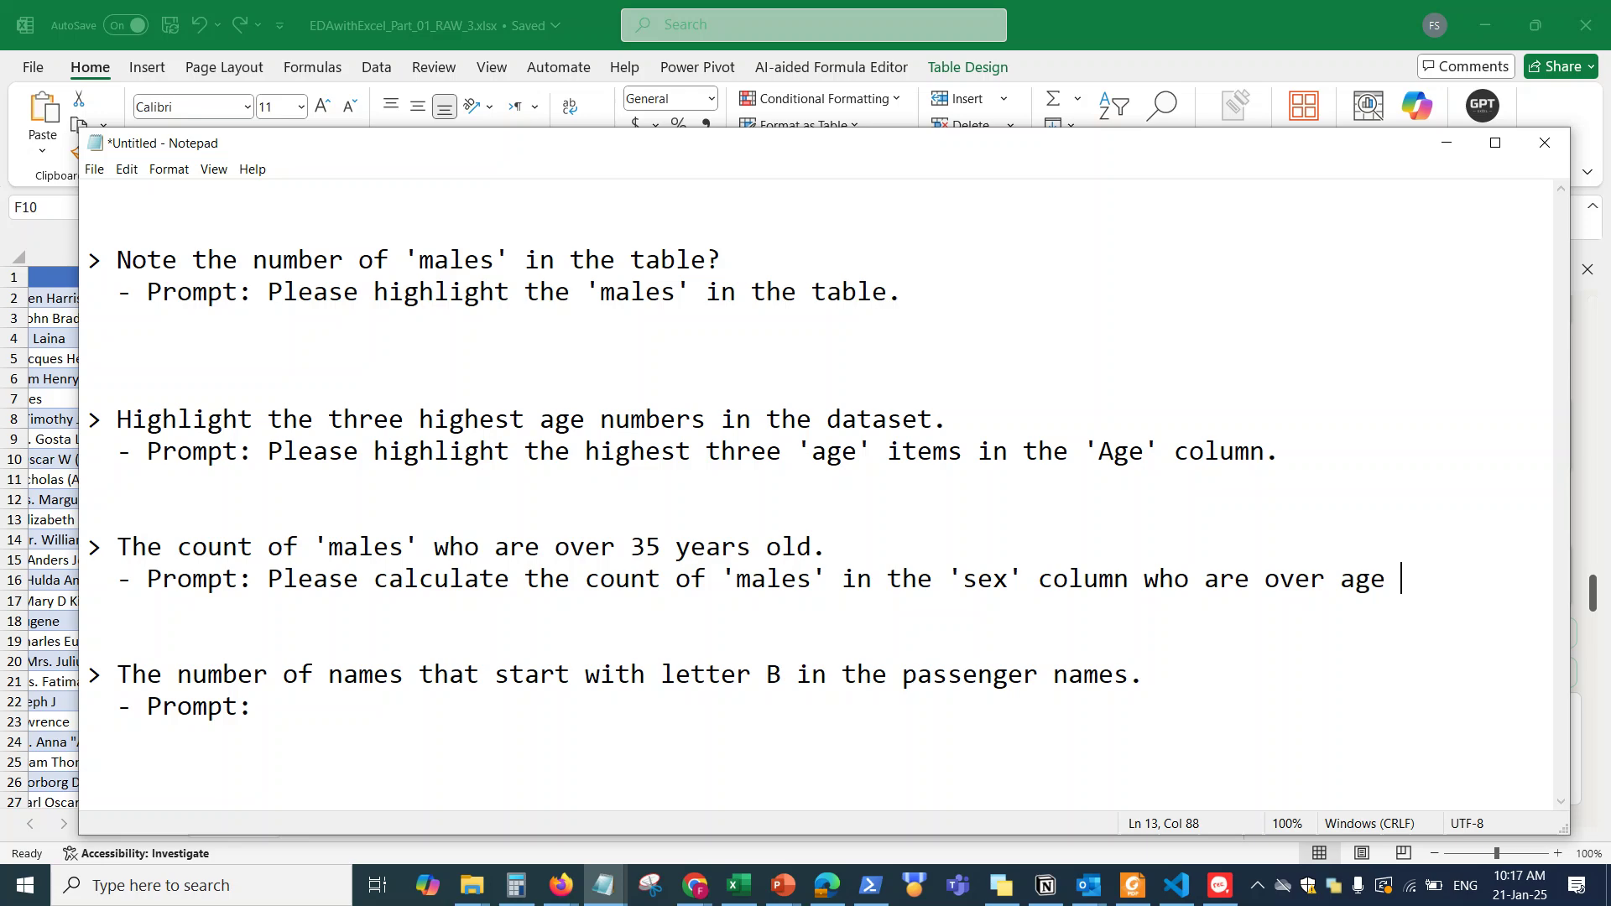
type("35.")
Step: Copy the males-over-35 prompt from Notepad and submit it to Copilot in Excel
left_click_drag(273, 579, 1440, 585)
key("ctrl+c")
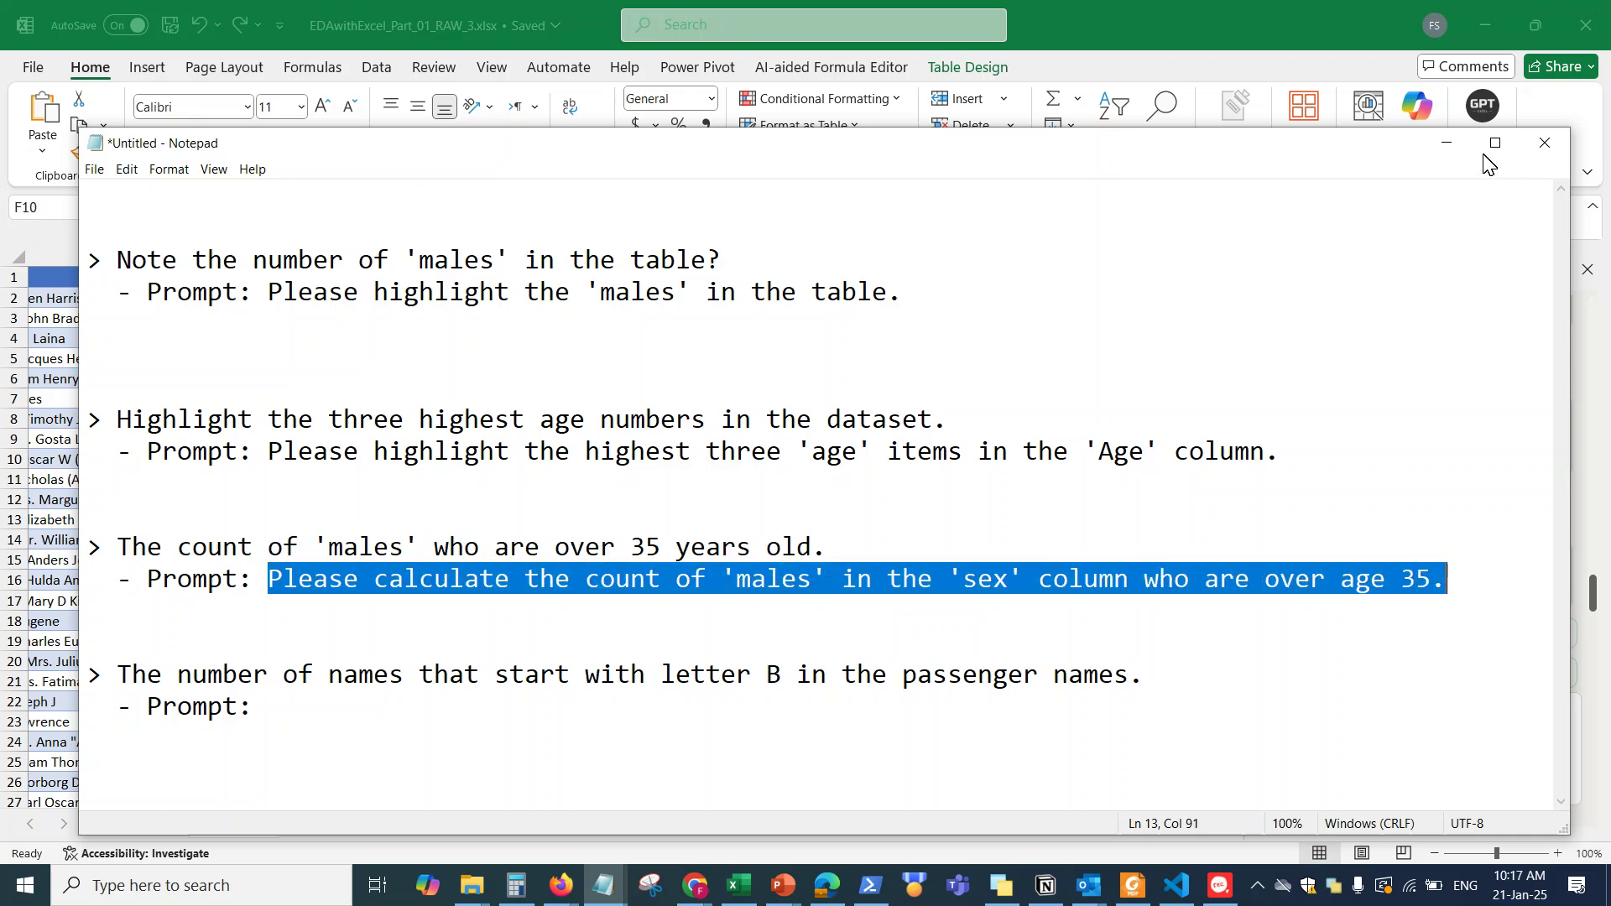
left_click(1445, 144)
left_click(1398, 742)
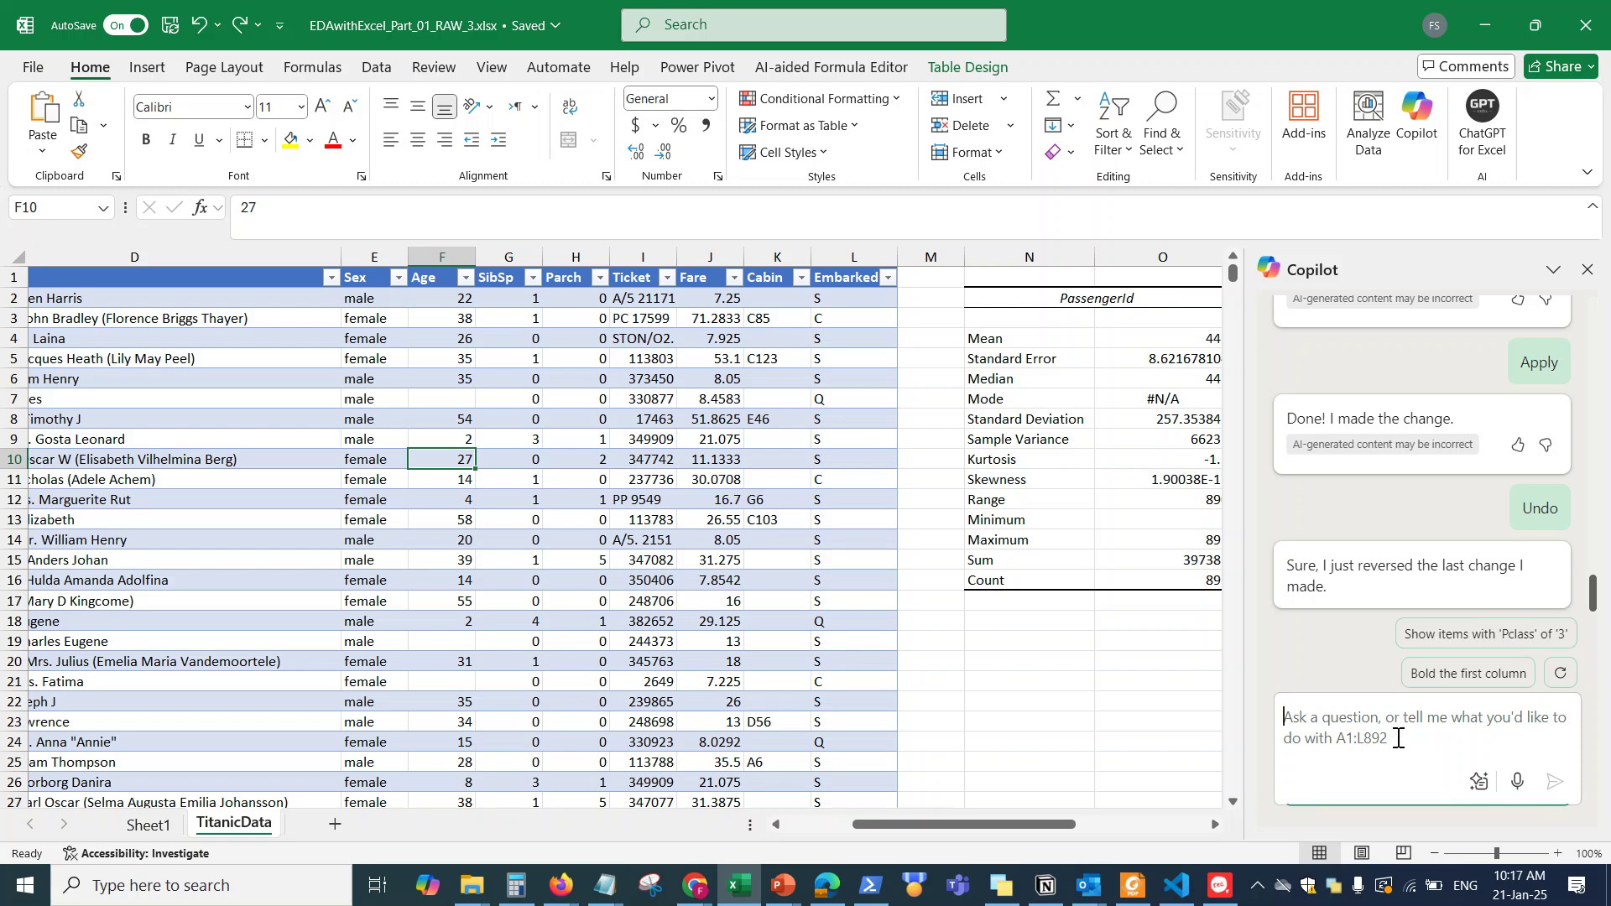
key("ctrl+v")
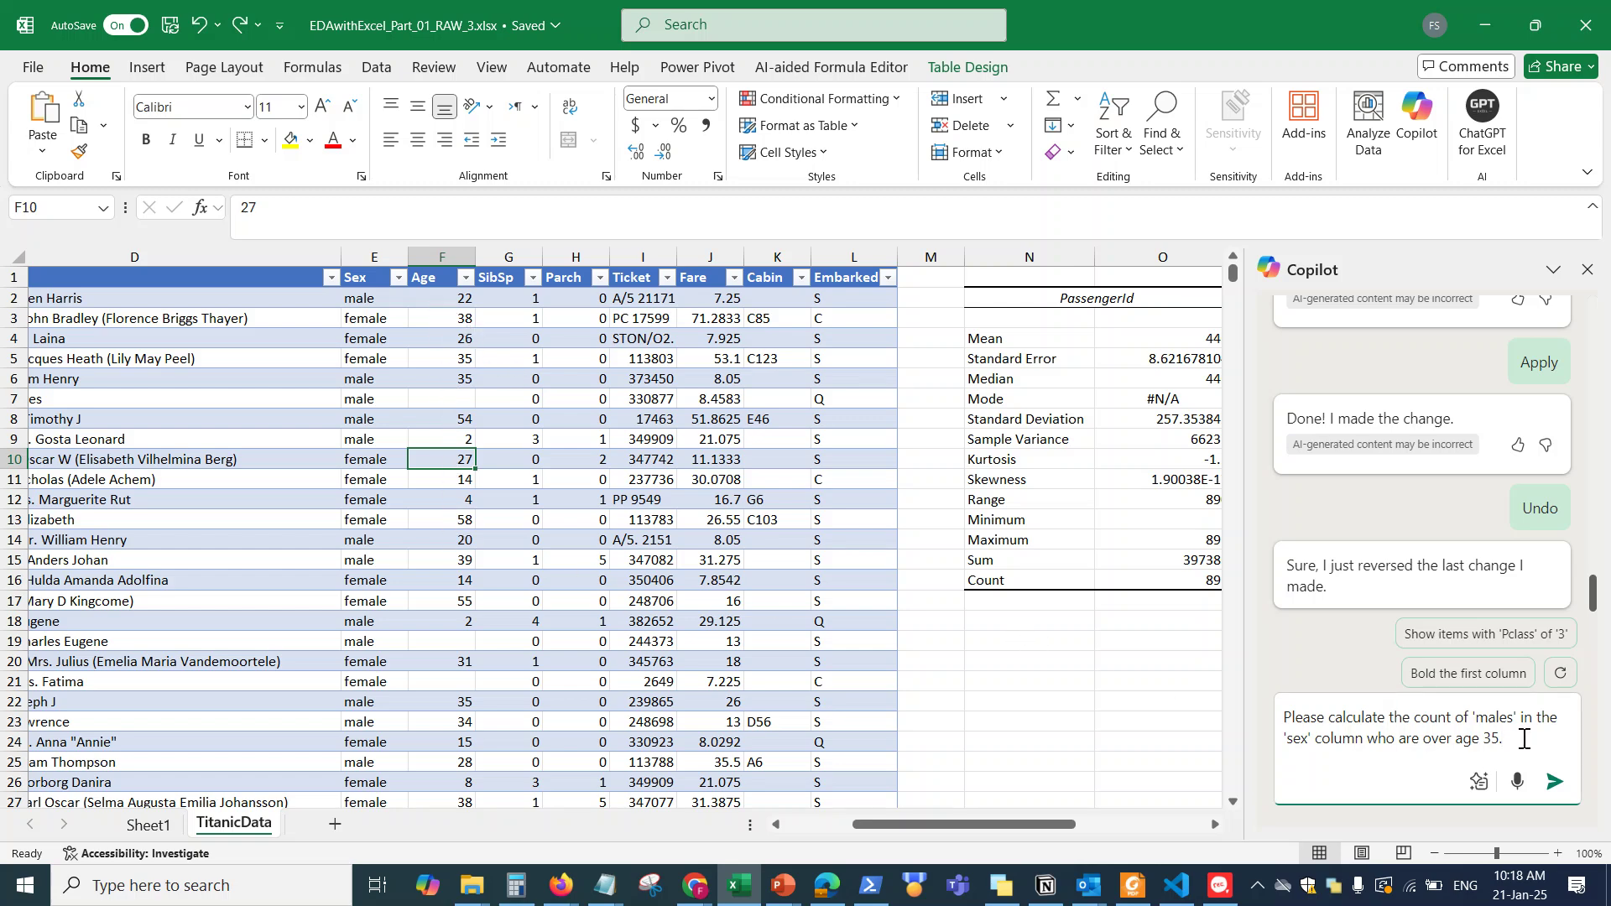
left_click(1554, 781)
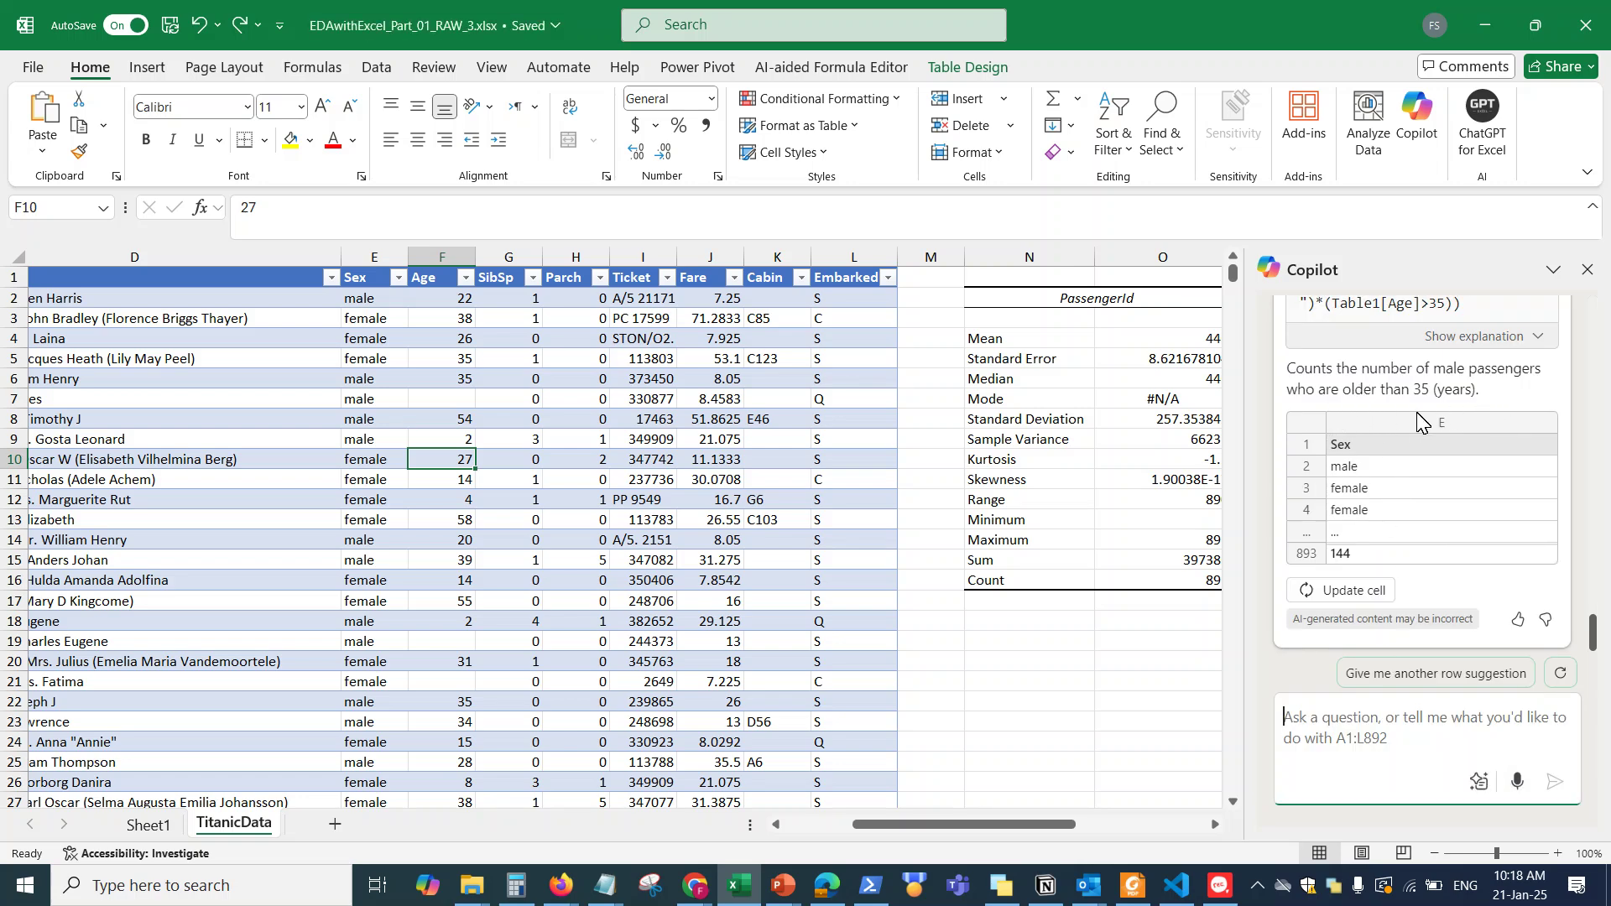
Step: Review Copilot's suggested SUMPRODUCT formula for males over 35 and apply it to cell E893
scroll(1468, 424, "up", 2)
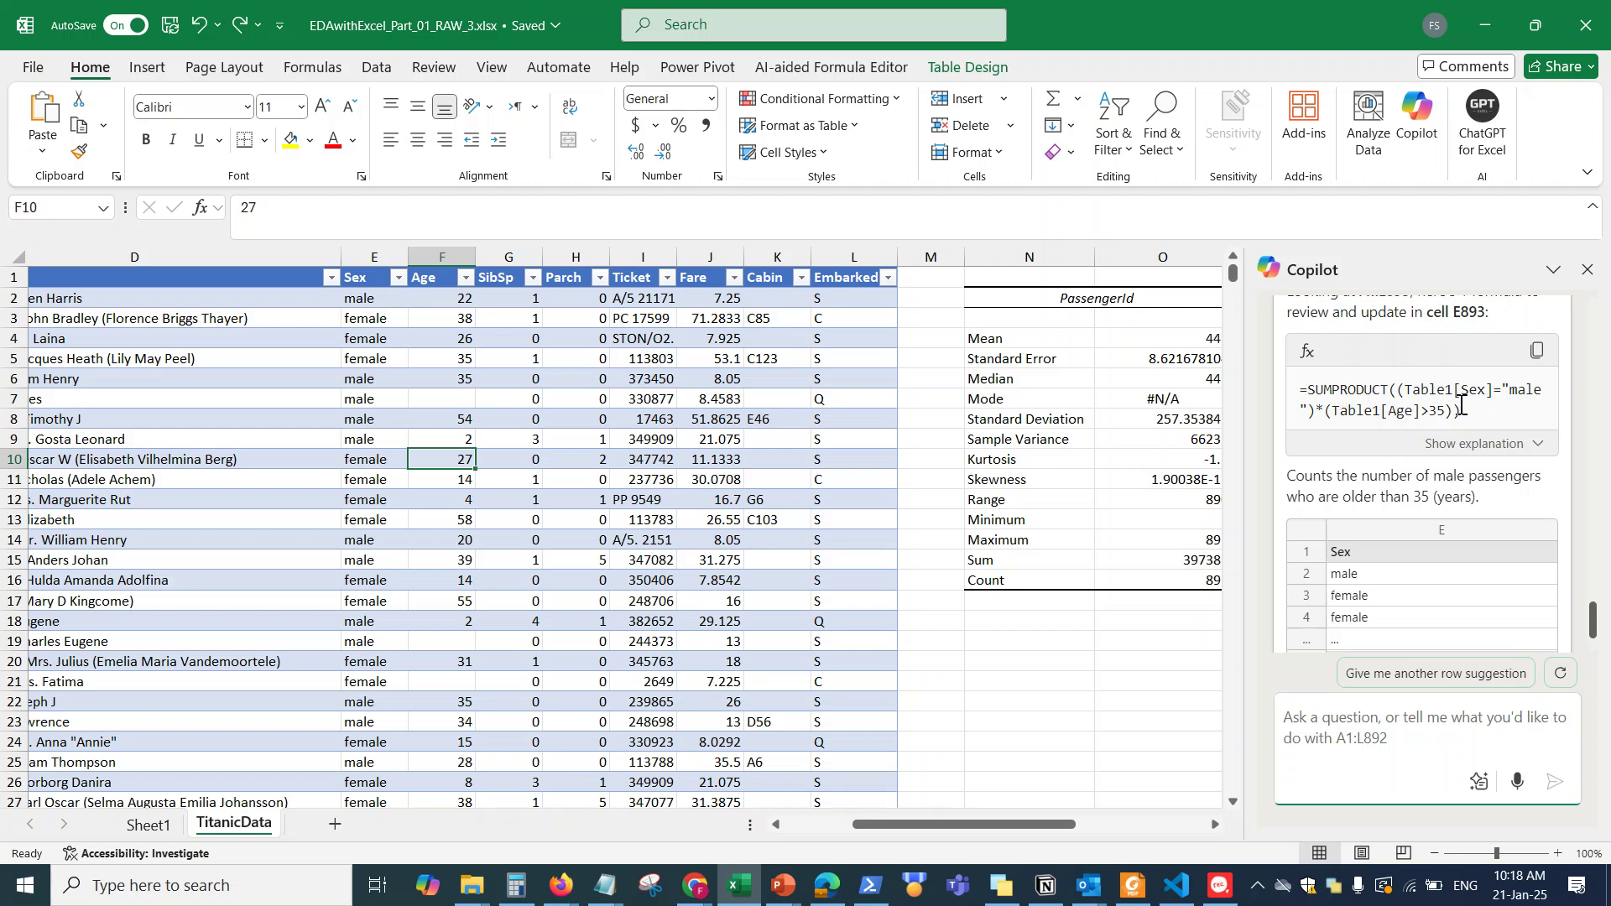
scroll(1426, 411, "up", 1)
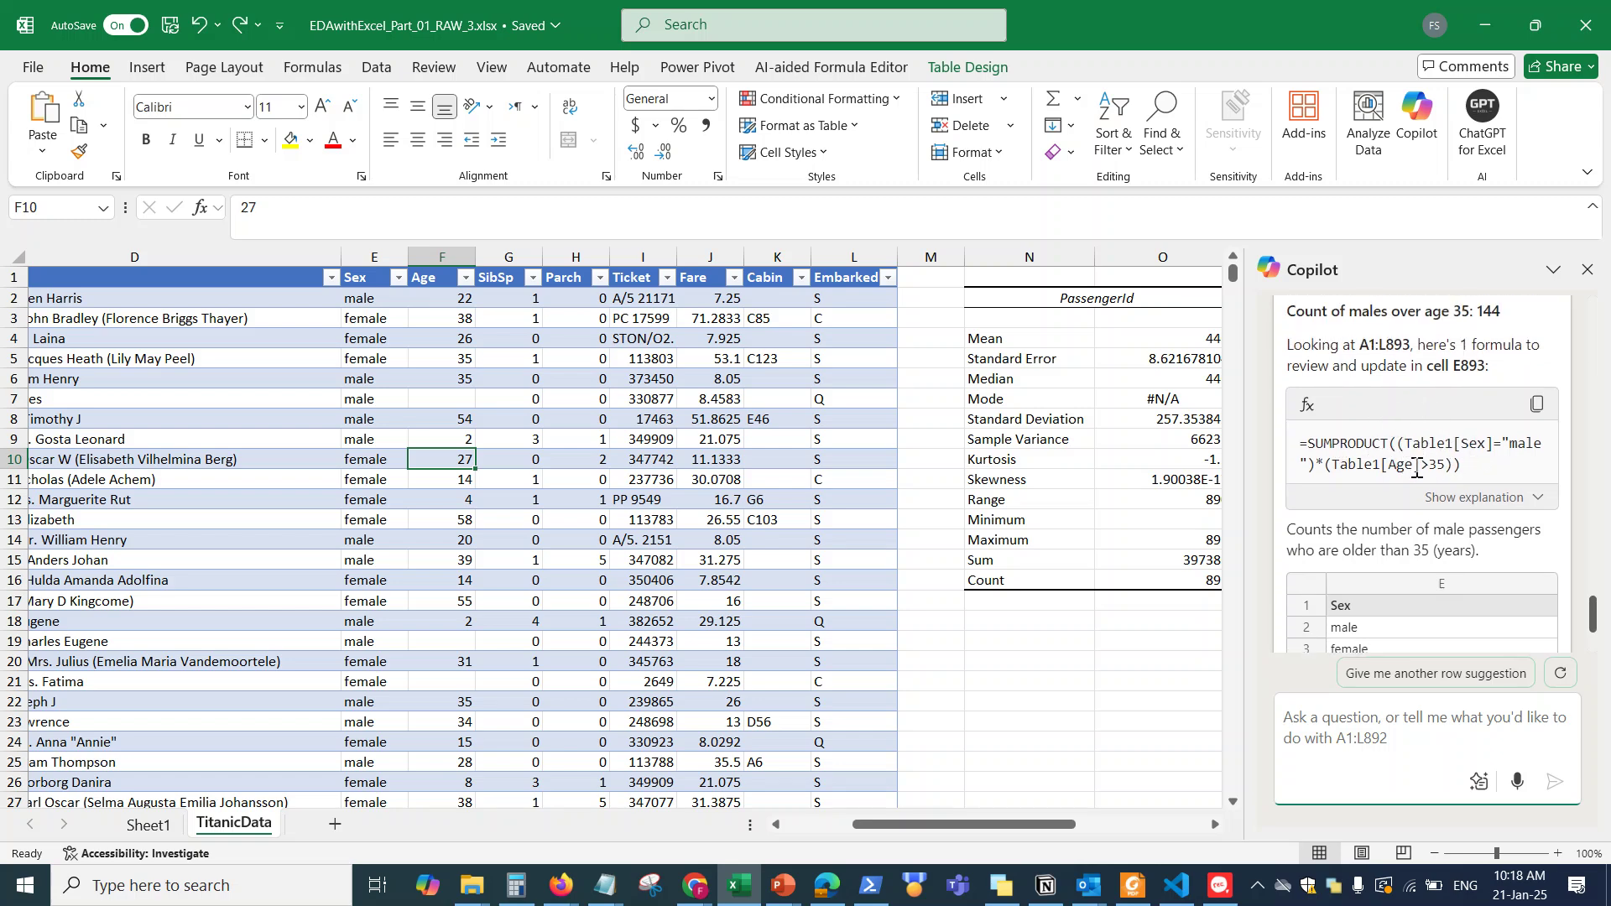
scroll(1442, 622, "down", 1)
scroll(1442, 622, "down", 3)
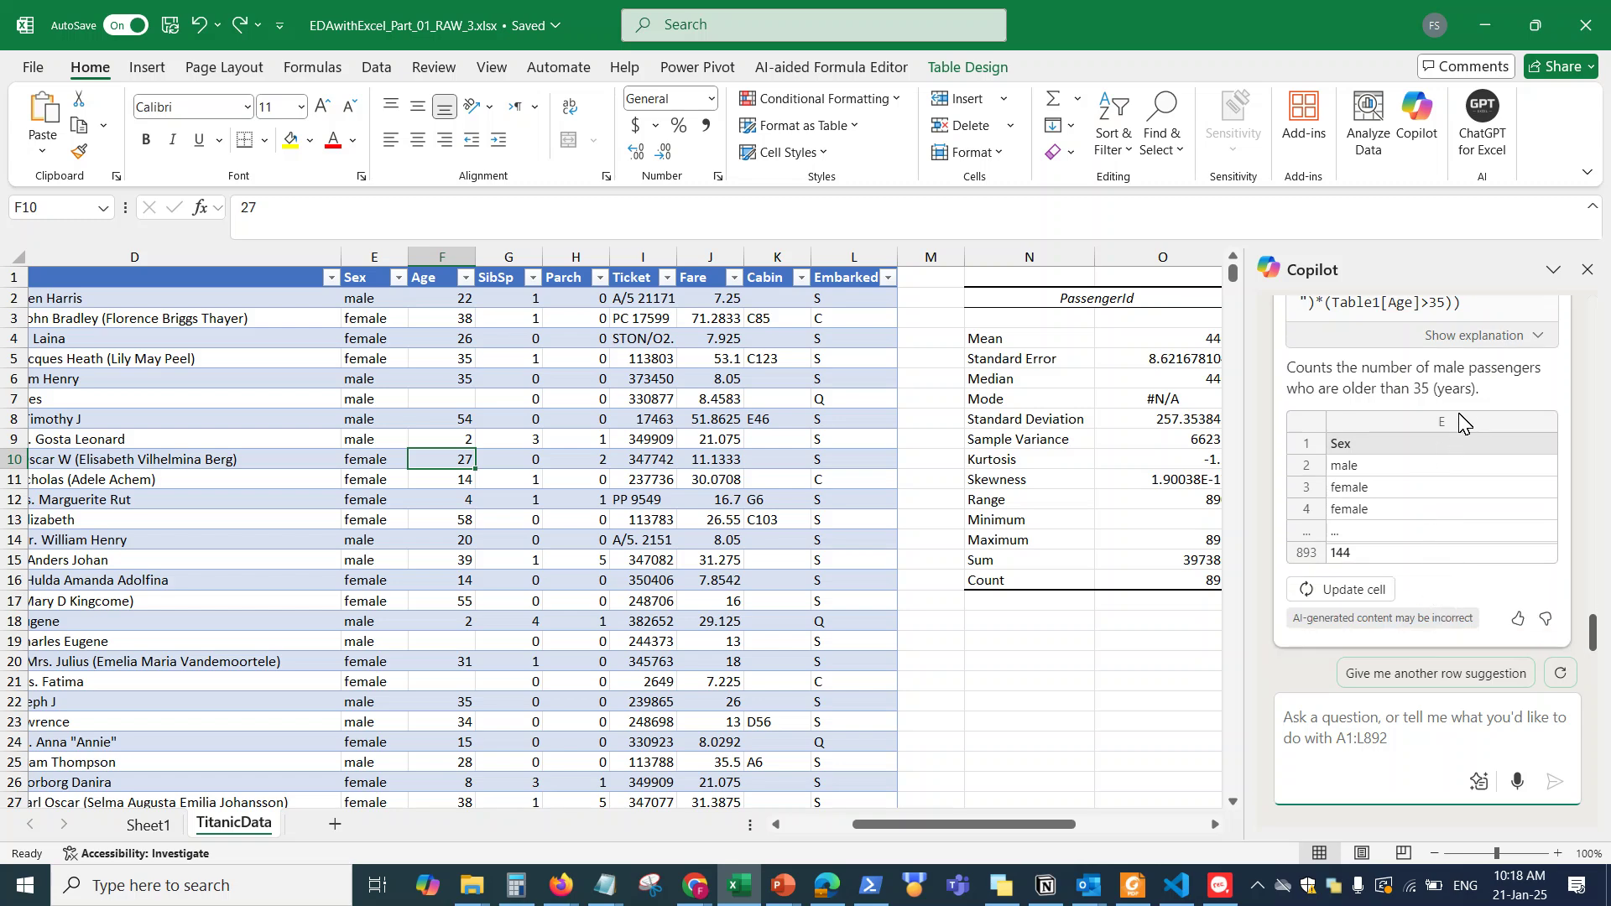
left_click(1361, 590)
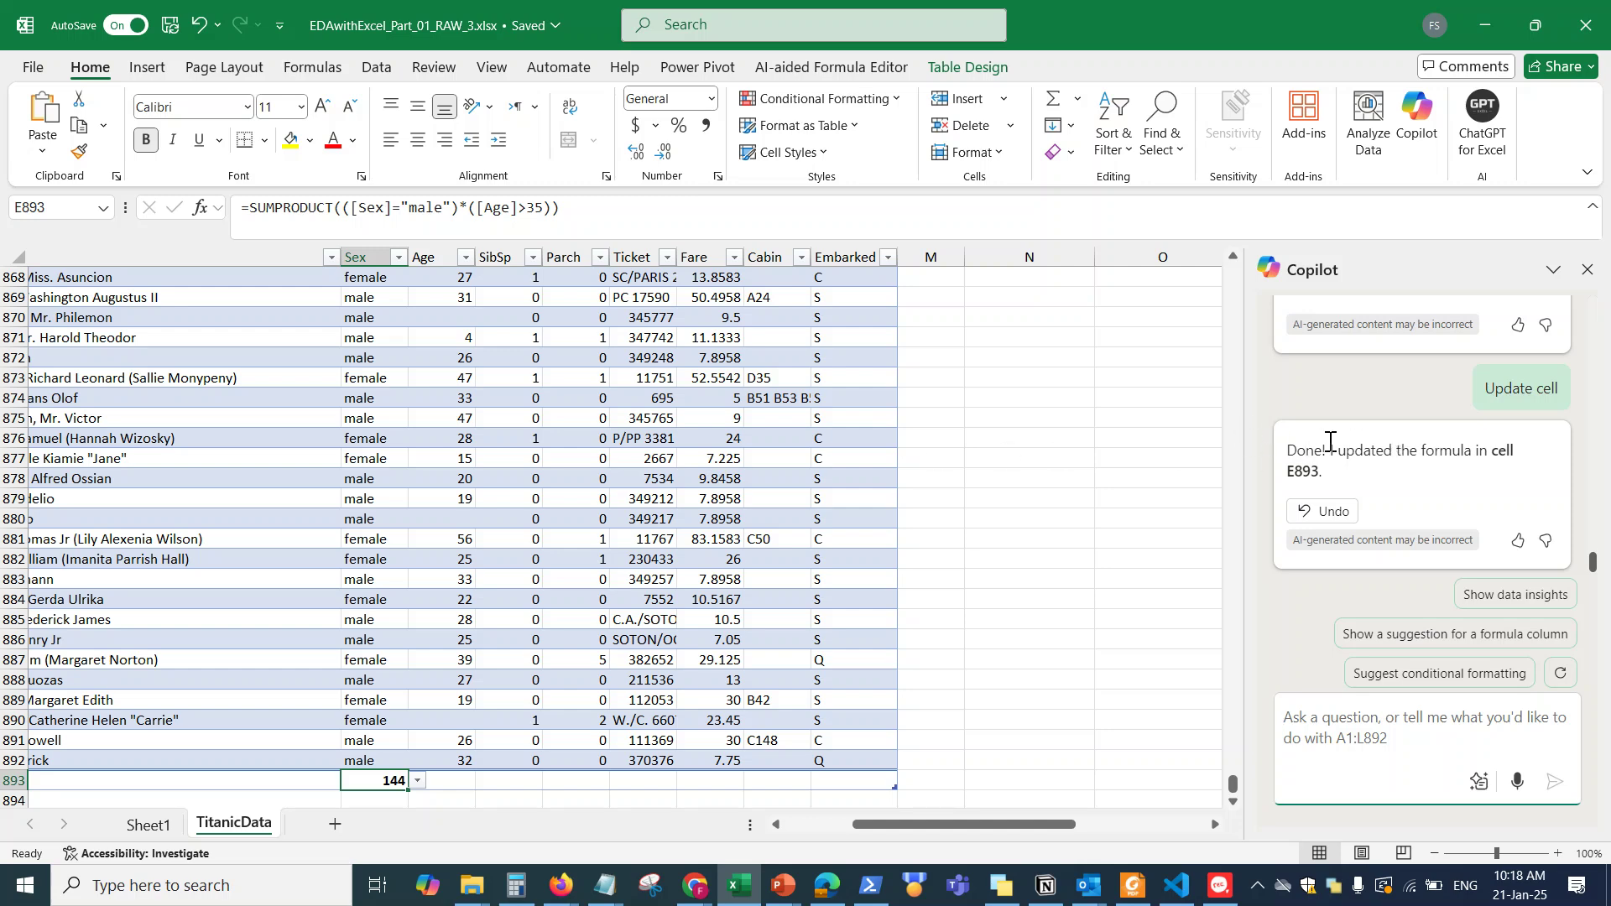
Step: Recheck Copilot's formula explanation in the chat and undo its update of cell E893
scroll(1360, 437, "up", 1)
scroll(1360, 436, "up", 3)
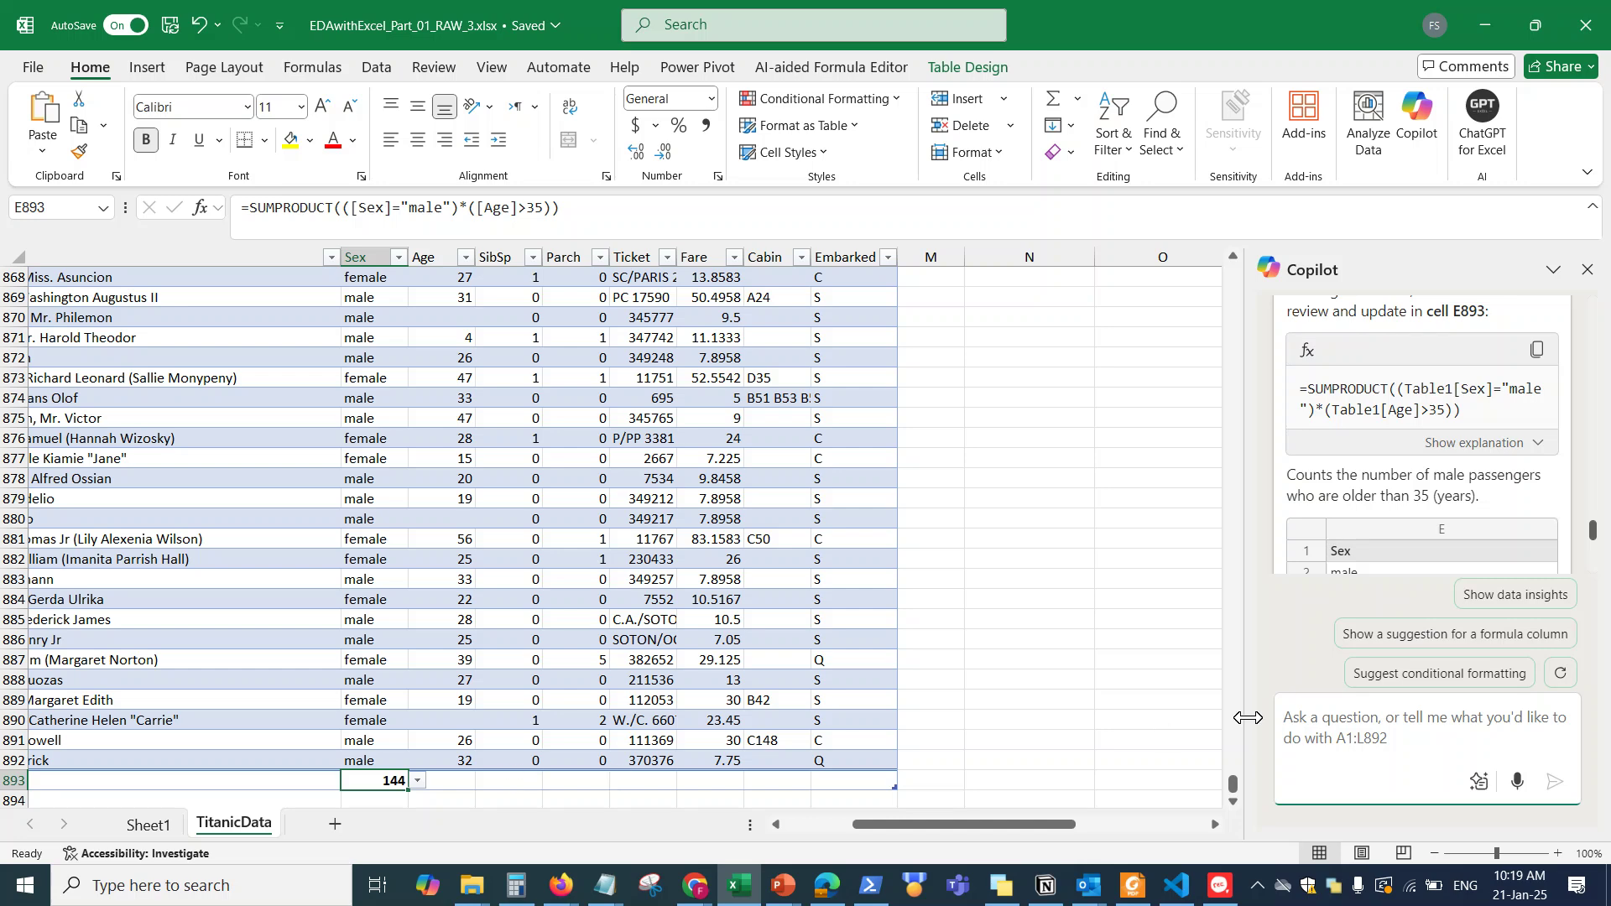
left_click(1412, 460)
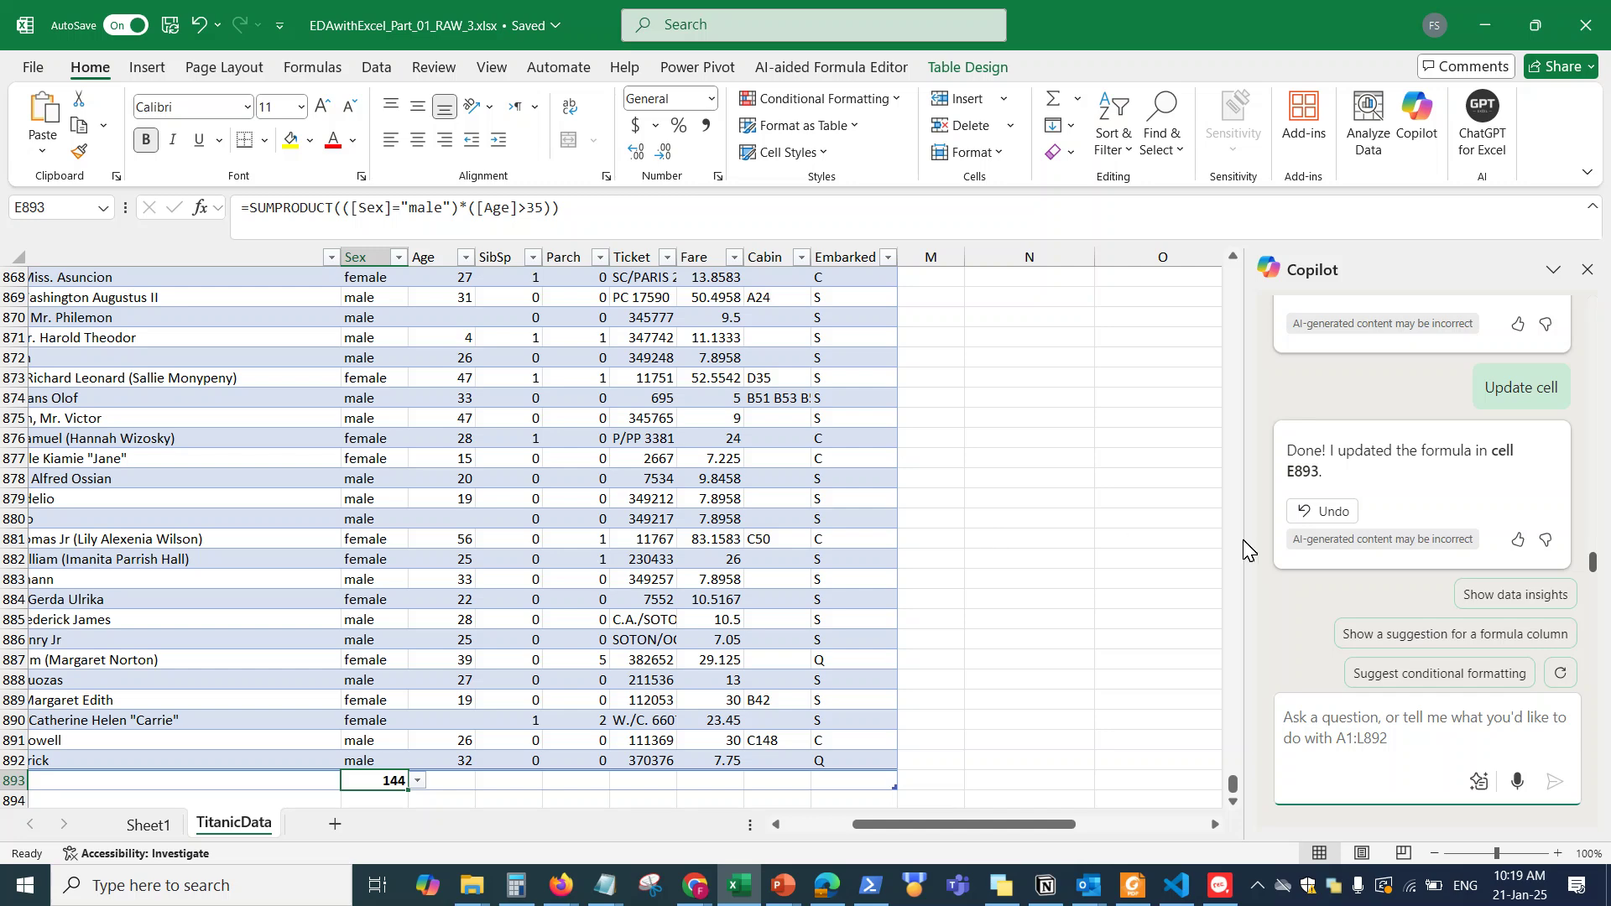
left_click(1334, 518)
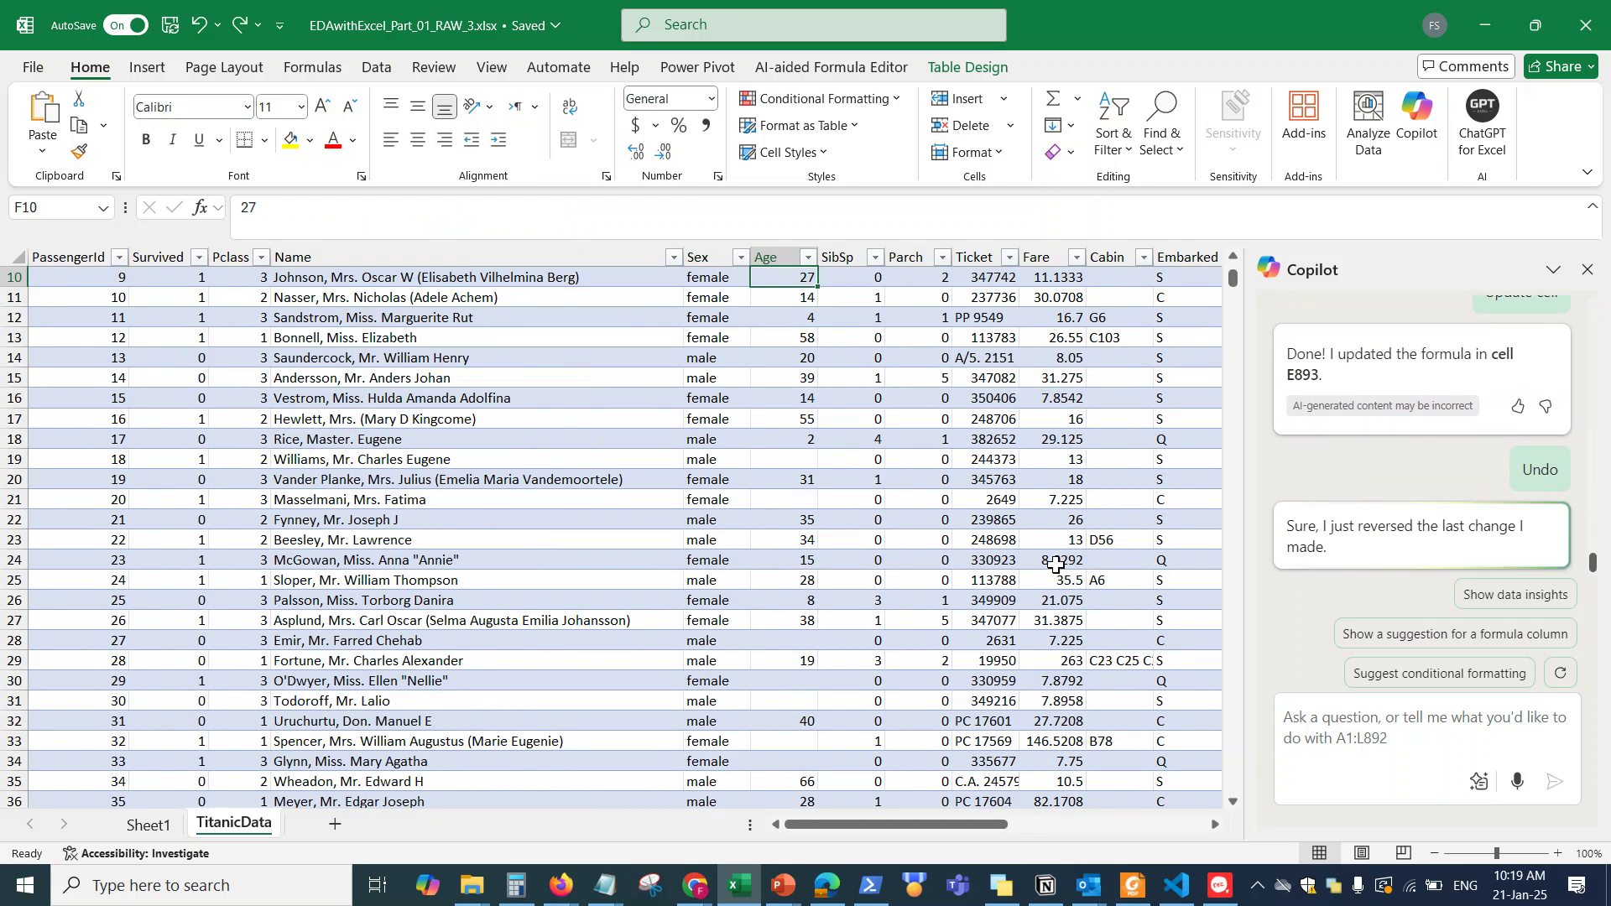
left_click(1402, 747)
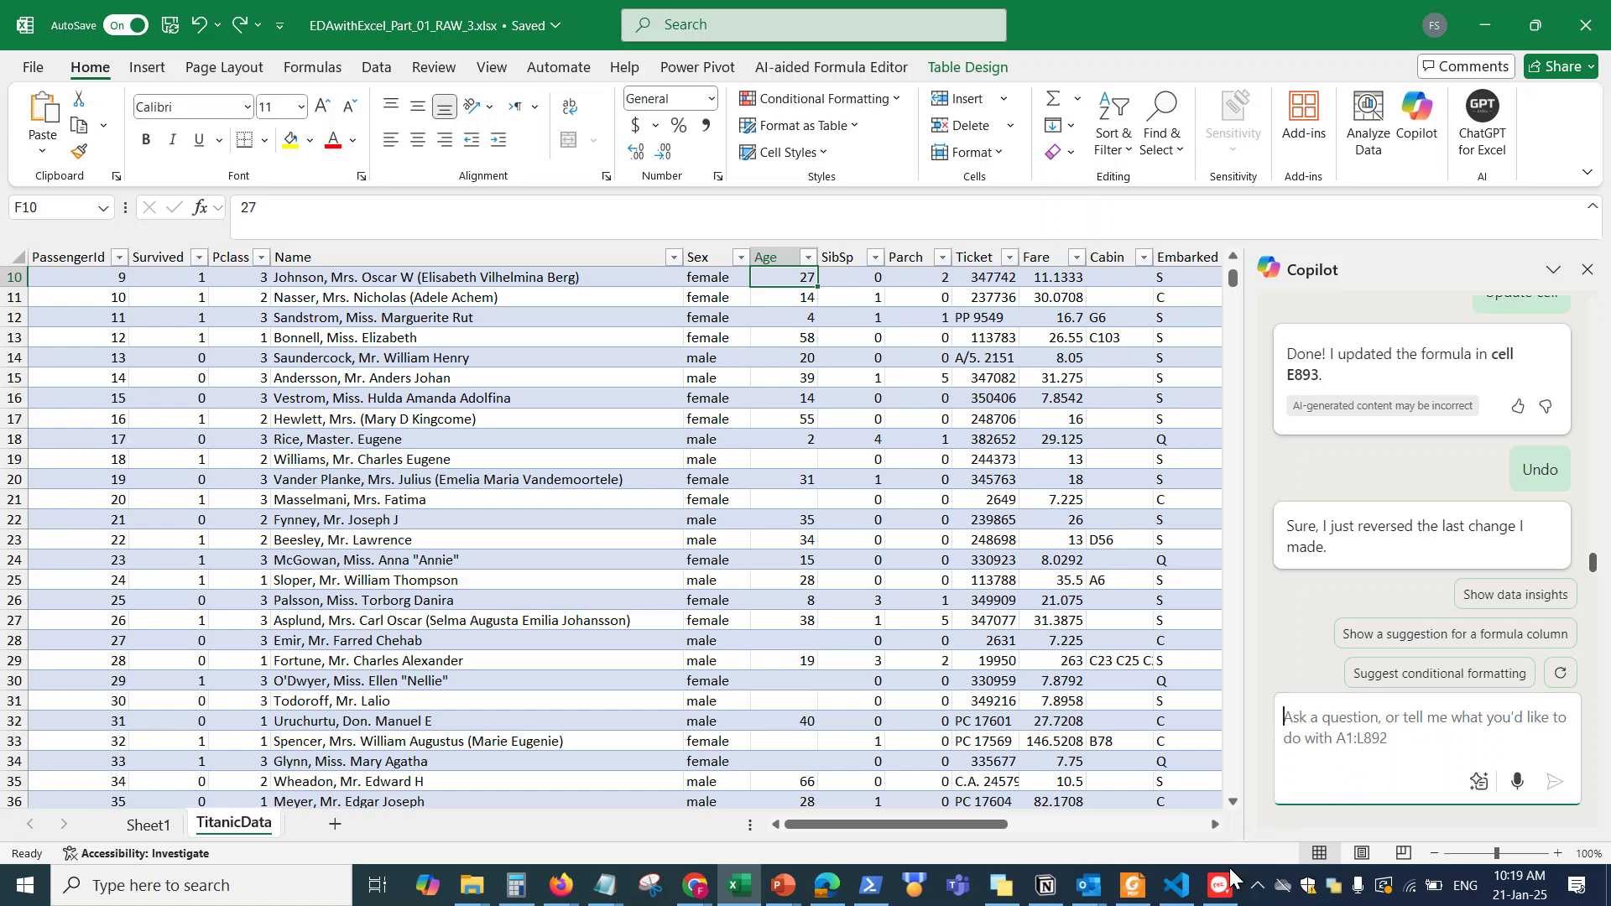
mouse_move(1224, 890)
scroll(967, 478, "down", 1)
scroll(967, 478, "down", 4)
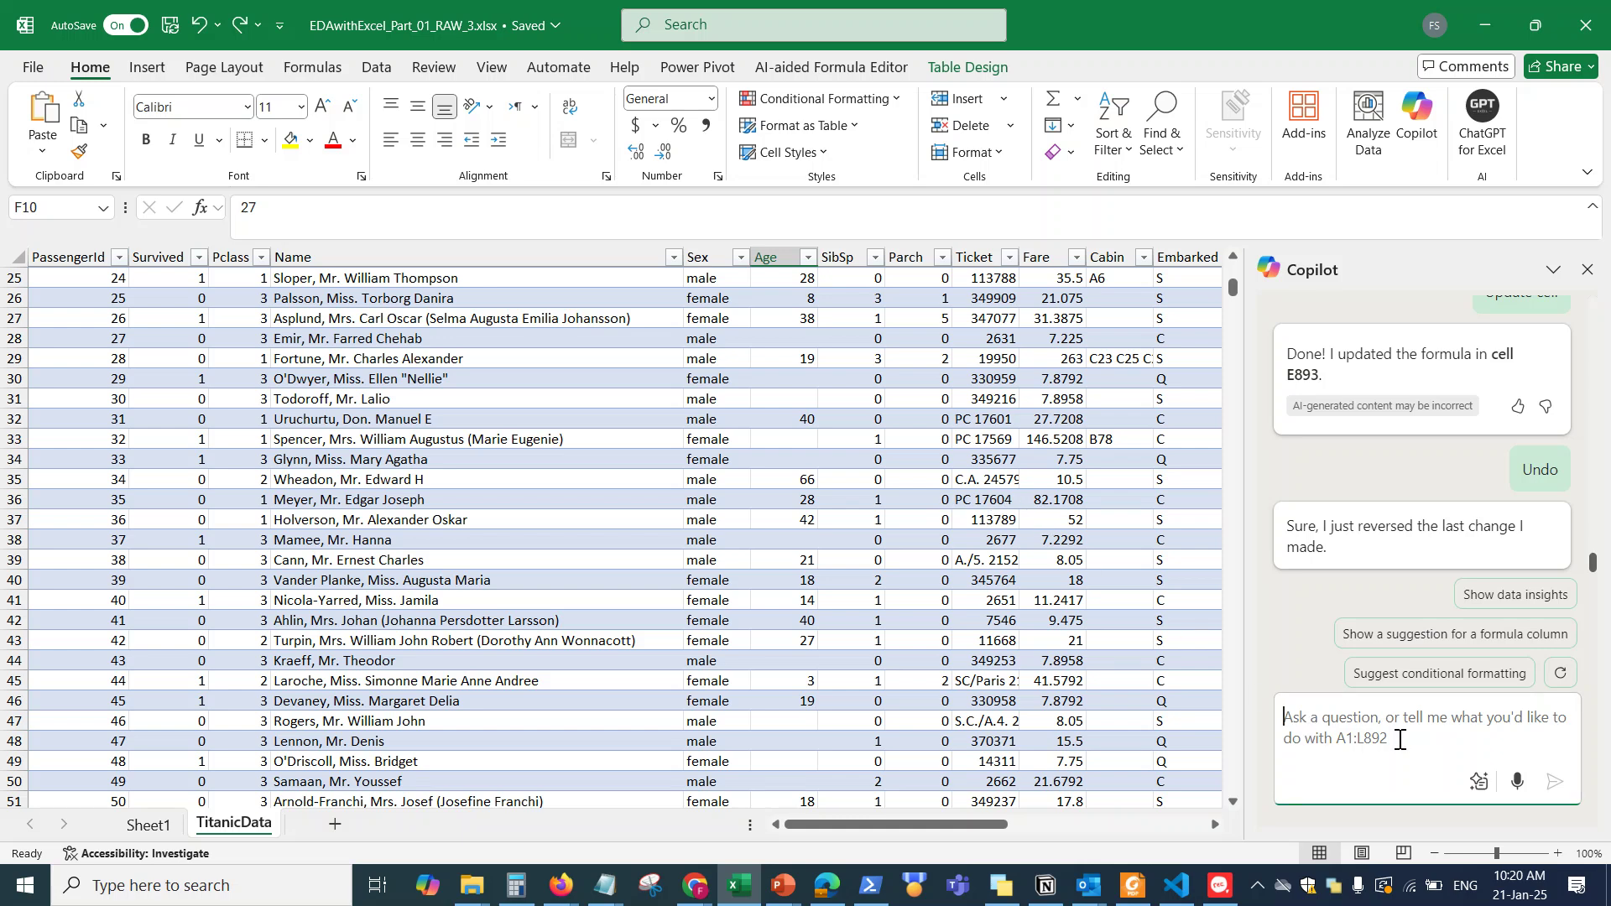
left_click(1216, 886)
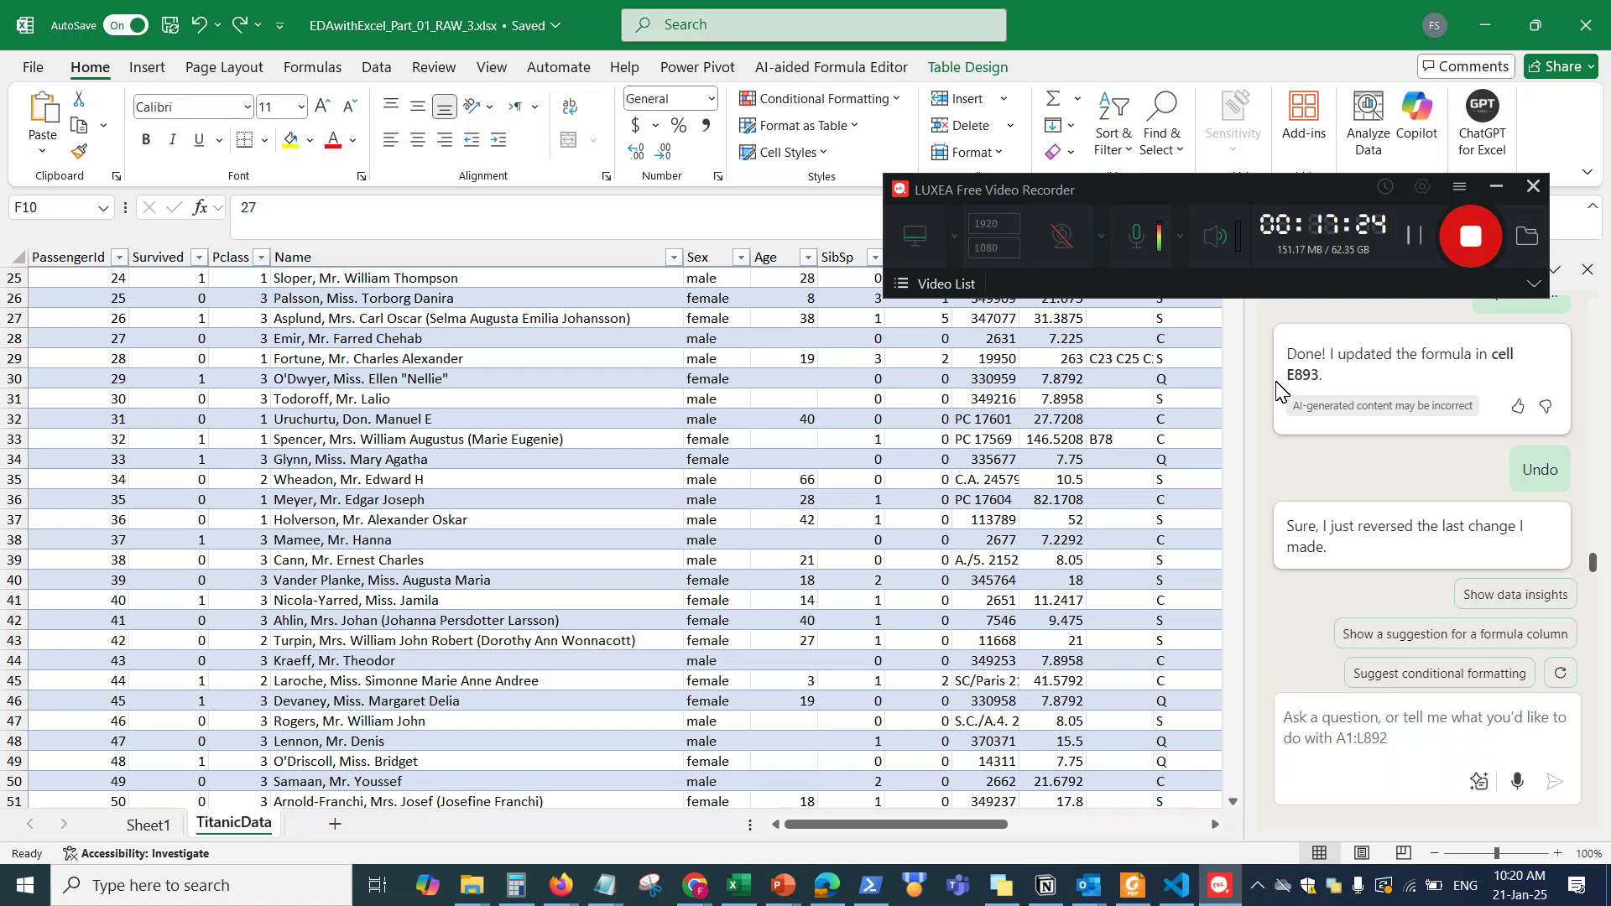